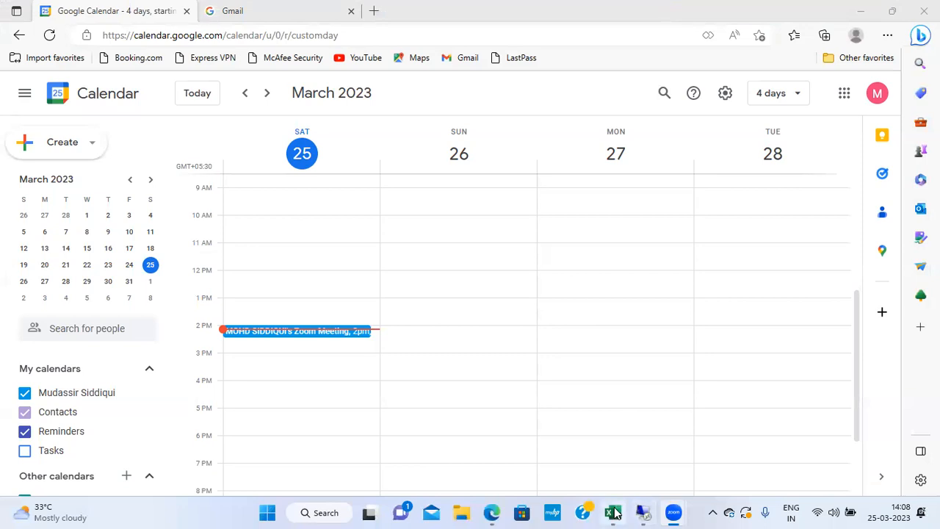
Step: Switch to the Asset Accounting workbook in Excel and clear the failed-upload notice
left_click(612, 512)
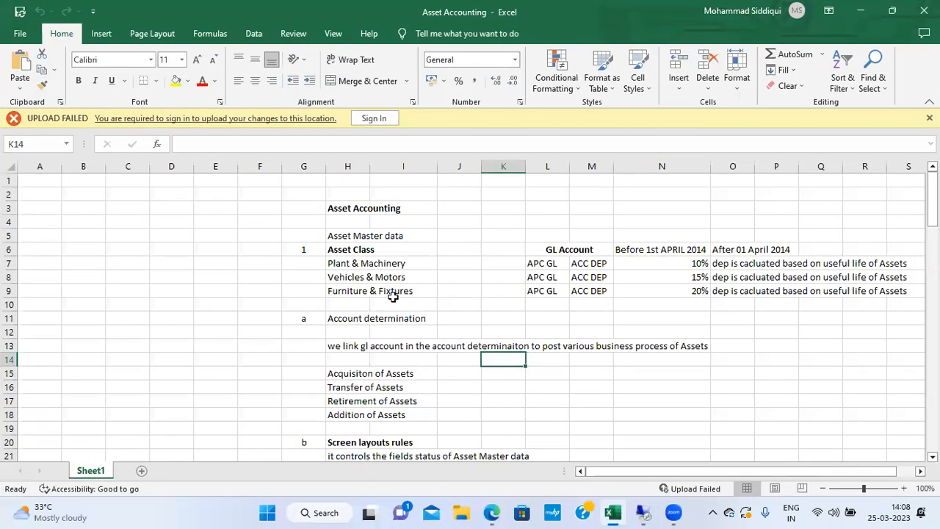
key("ctrl+n")
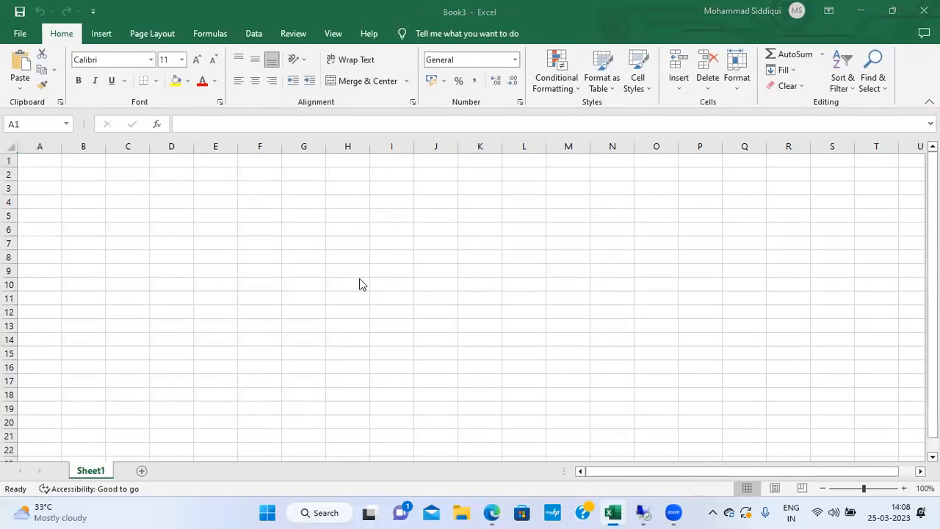
key("ctrl+w")
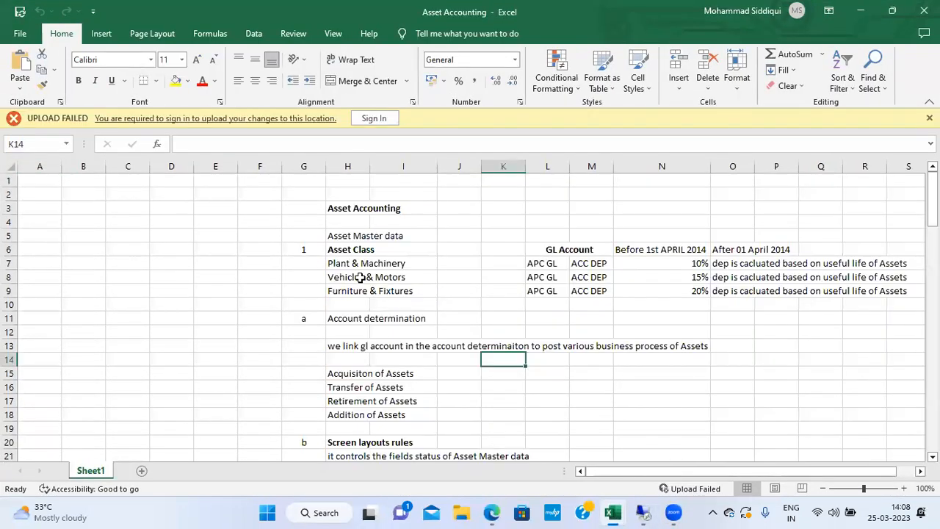
left_click(380, 121)
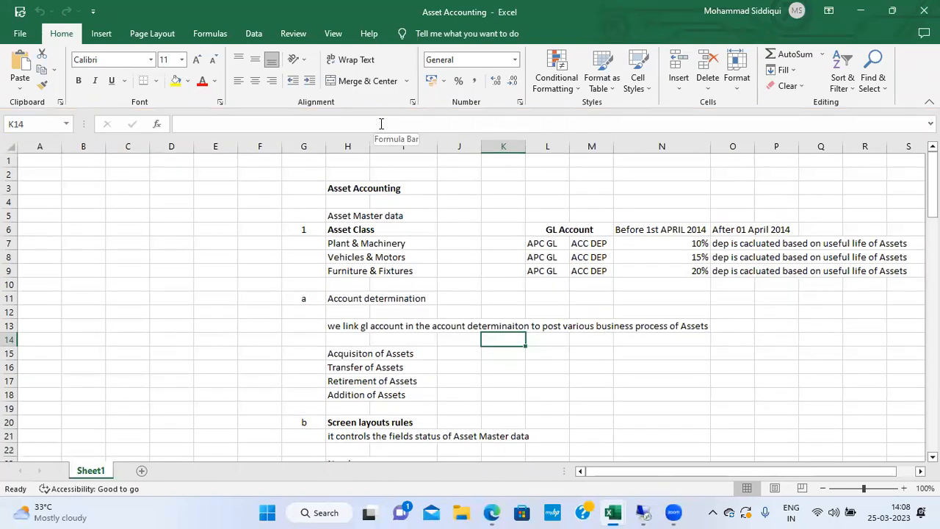
Step: Review the existing asset accounting notes down to the empty rows below the final Screen layouts rules section
key("Down")
key("Down")
key("Down")
key("Up")
key("Up")
key("Up")
key("Up")
key("Up")
key("Up")
key("Up")
key("Up")
key("Up")
key("Up")
key("Up")
key("Up")
key("Up")
key("Up")
key("Up")
key("Up")
key("Down")
key("Down")
key("Down")
key("Down")
key("Down")
key("Down")
key("Down")
key("Down")
key("Down")
key("Down")
key("Down")
key("Down")
key("Down")
key("Down")
key("Down")
key("Down")
key("Down")
key("Down")
key("Down")
key("Down")
key("Down")
key("Down")
key("Down")
key("Down")
key("Down")
key("Down")
key("Down")
key("Down")
key("Down")
key("Down")
key("Down")
key("Down")
key("Down")
key("Down")
key("Down")
key("Down")
key("Down")
key("Down")
key("Down")
key("Down")
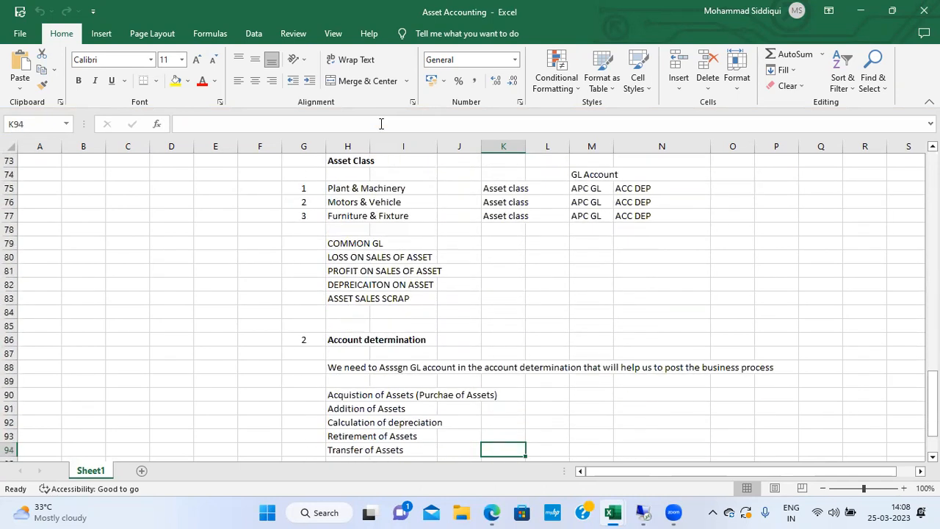
key("Down")
key("Down")
key("Down")
key("Down")
key("Down")
key("Down")
key("Down")
key("Down")
key("Down")
key("Down")
key("Down")
key("Down")
key("Down")
key("Down")
key("Down")
key("Down")
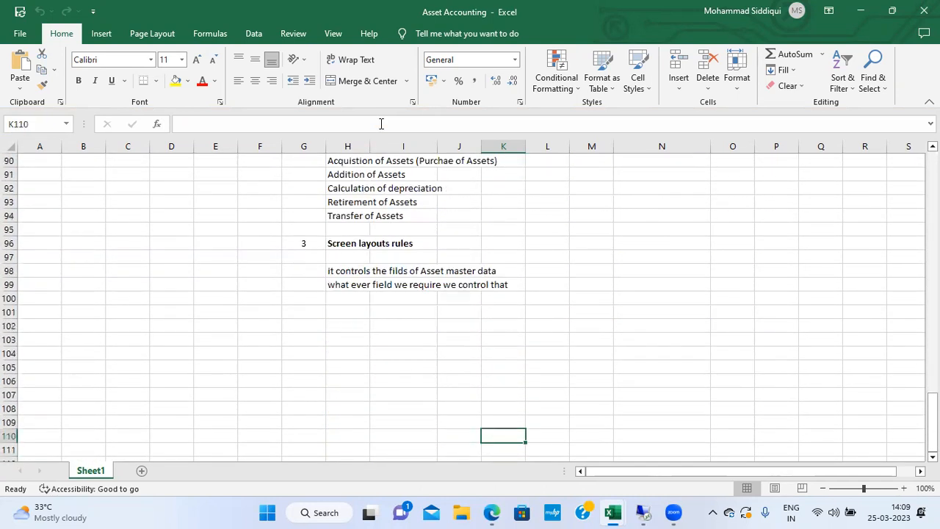
Step: Enter the heading "Asset Master data" in H102, below the Screen layouts rules notes
key("Left")
key("Up")
key("Left")
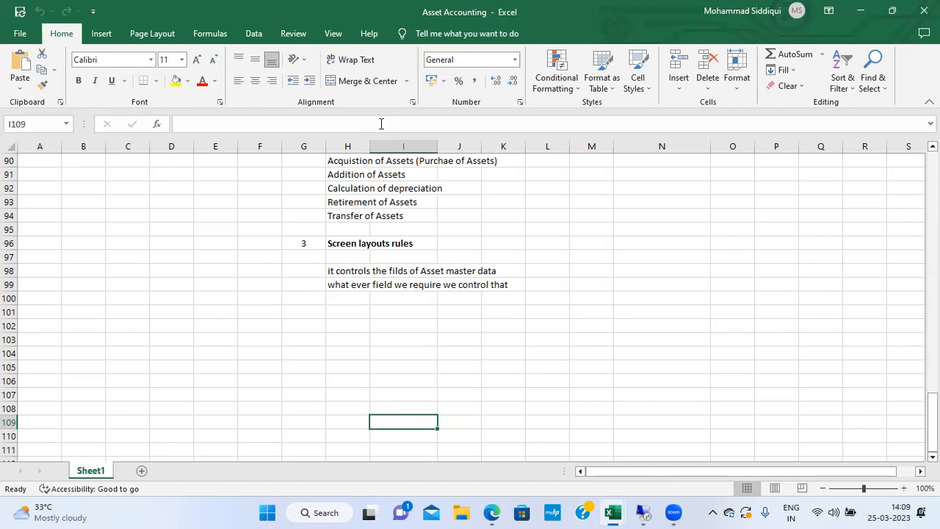
key("Up")
key("Up")
key("Up")
key("Up")
key("Up")
key("Up")
key("Up")
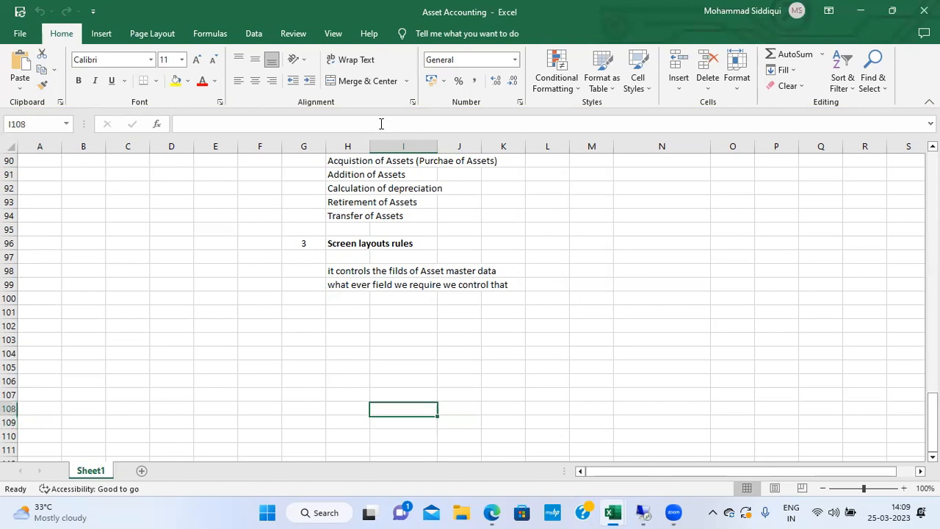
key("Left")
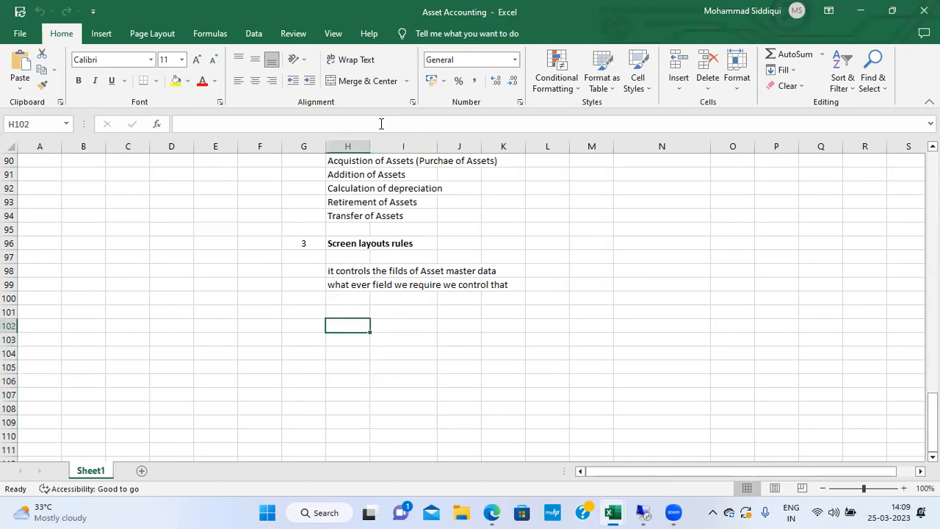
type("Ase")
key("BackSpace")
type("set Master data")
key("Return")
Step: Add item number 1 in G104 with the label "Asset Class" in H104
key("Left")
key("Down")
type("1")
key("Tab")
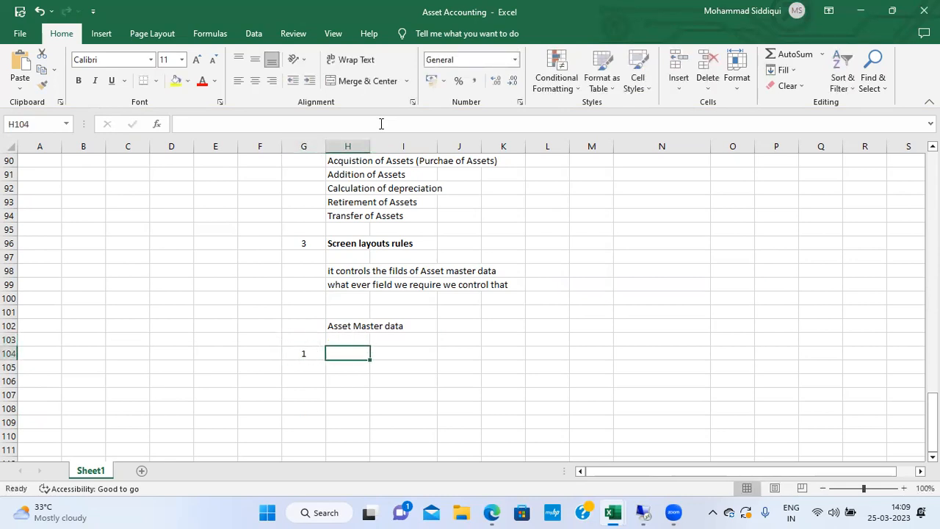
type("Asset Class")
key("Return")
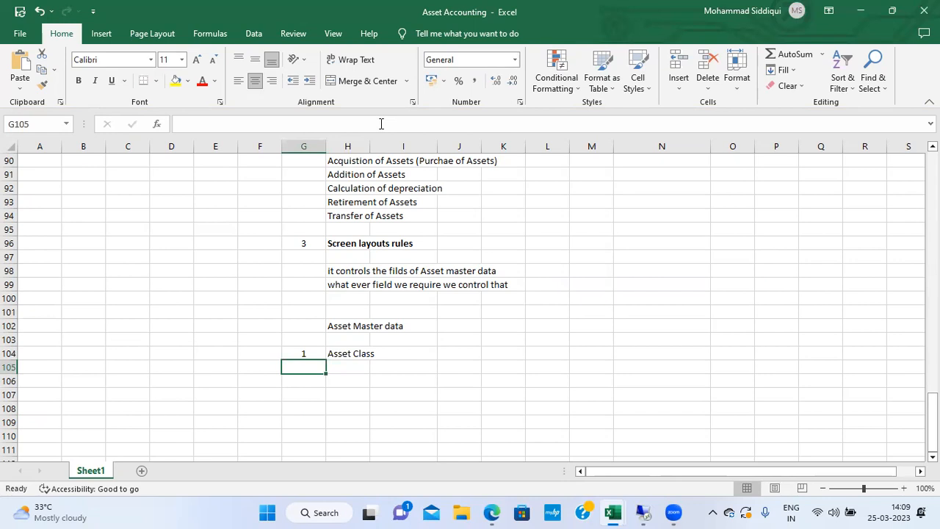
key("Return")
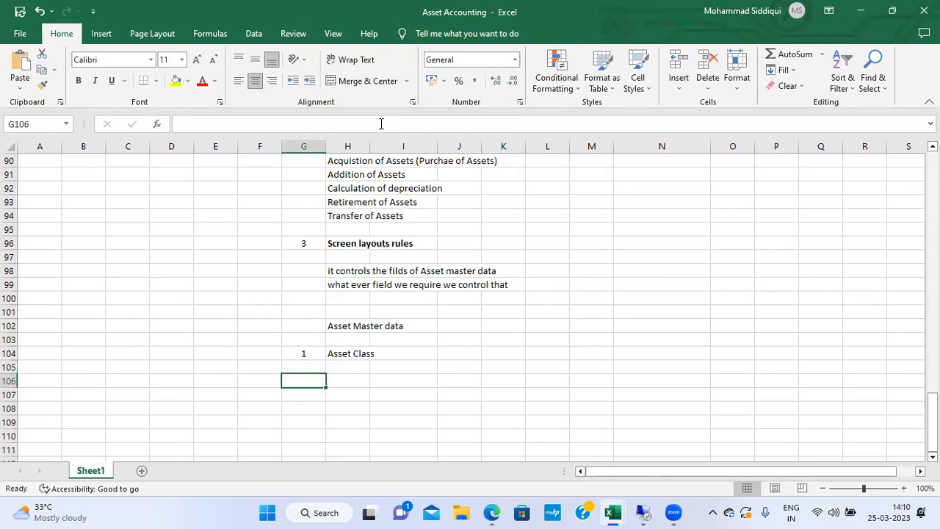
Step: Enter "dep key" in K104, on the same row as Asset Class
key("Up")
key("Up")
key("Right")
key("Left")
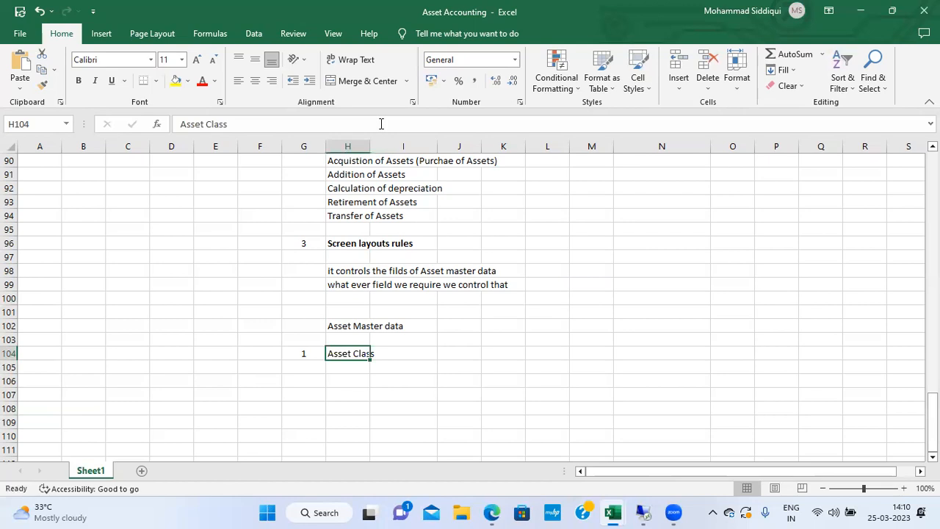
key("Right")
key("Right")
key("Right")
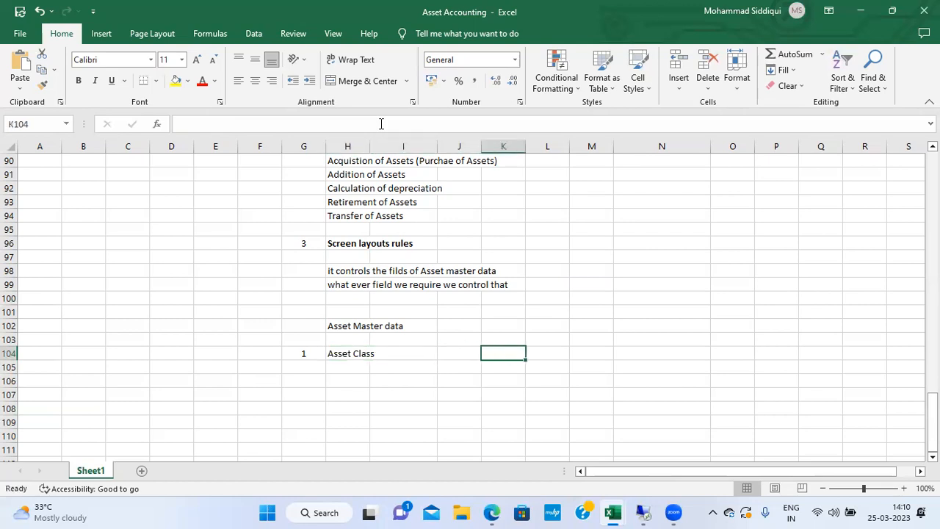
type("dep key")
key("Return")
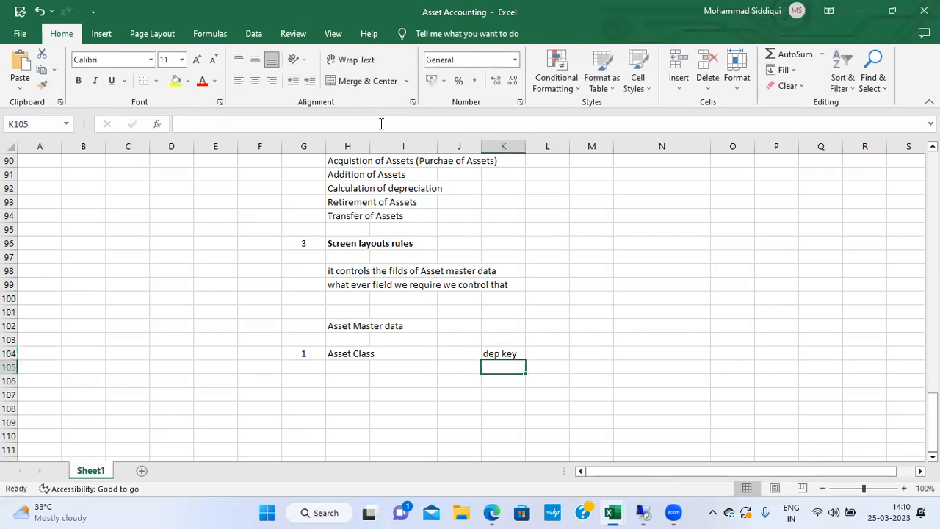
Step: Insert two blank rows above the Asset Class row at row 104
key("Left")
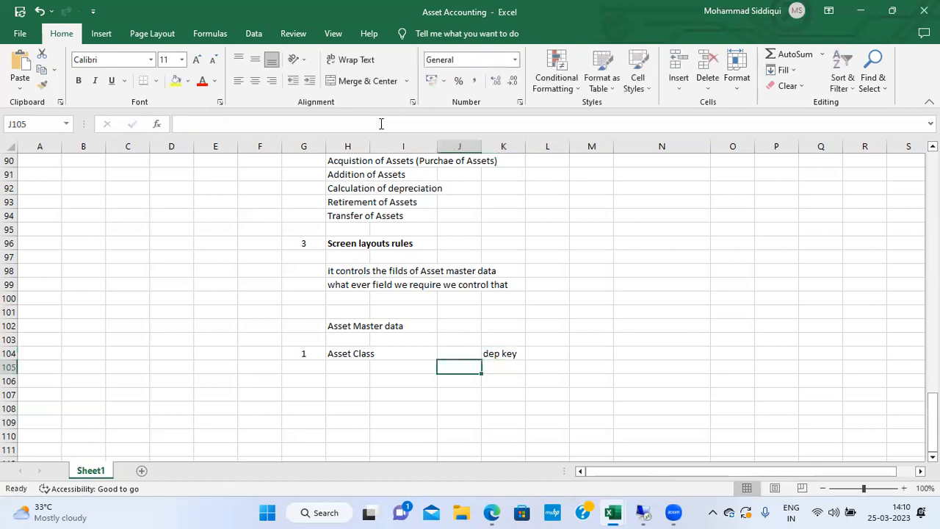
key("Up")
key("Left")
key("Left")
key("Left")
key("Up")
key("Up")
key("Right")
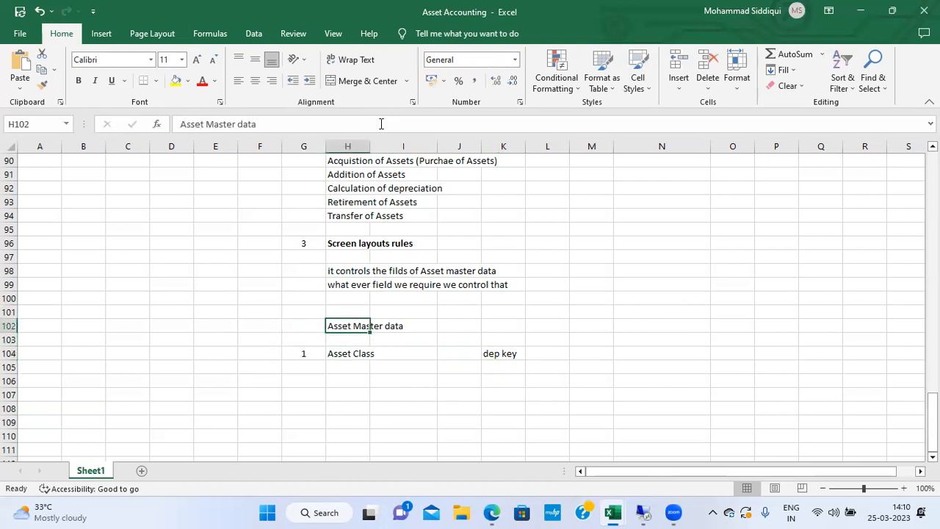
key("Down")
key("Down")
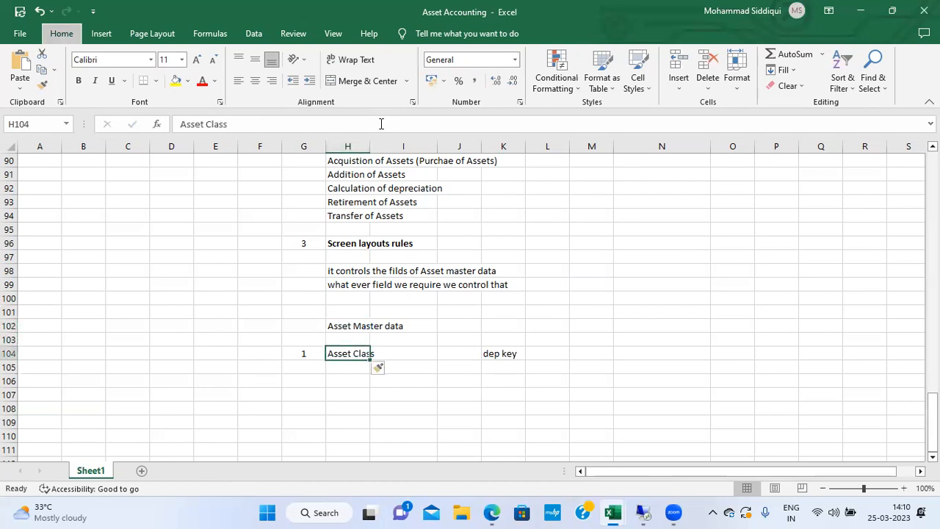
key("alt+h")
key("i")
key("r")
key("alt+h")
key("i")
key("r")
Step: Move the "Asset Master data" heading from H102 down to H104
key("Up")
key("Up")
key("ctrl+x")
key("Down")
key("Down")
key("Return")
Step: Insert two more blank rows at row 102, above the moved Asset Master data heading
key("Up")
key("Up")
key("Up")
key("Down")
key("alt+h")
key("i")
key("r")
key("alt+h")
type("ir")
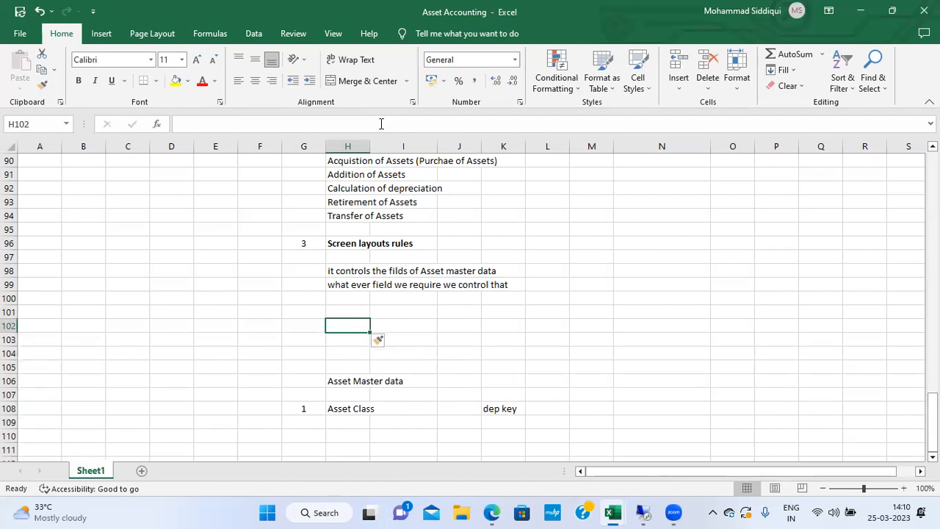
Step: Enter "Chart of Depreicaiton" in H102, make it bold, and number it 1 in G102
type("Chart of Depreicaiton")
key("Return")
key("Up")
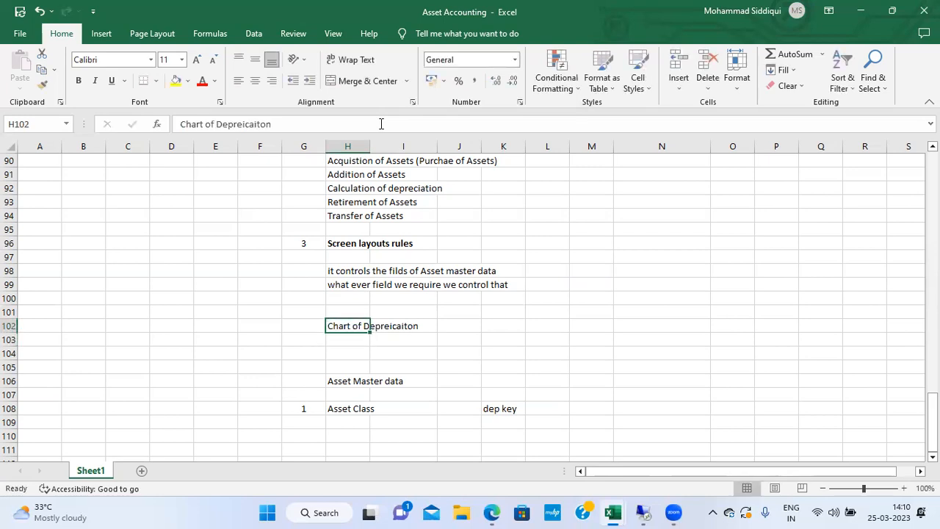
key("ctrl+b")
key("Left")
type("1")
key("Return")
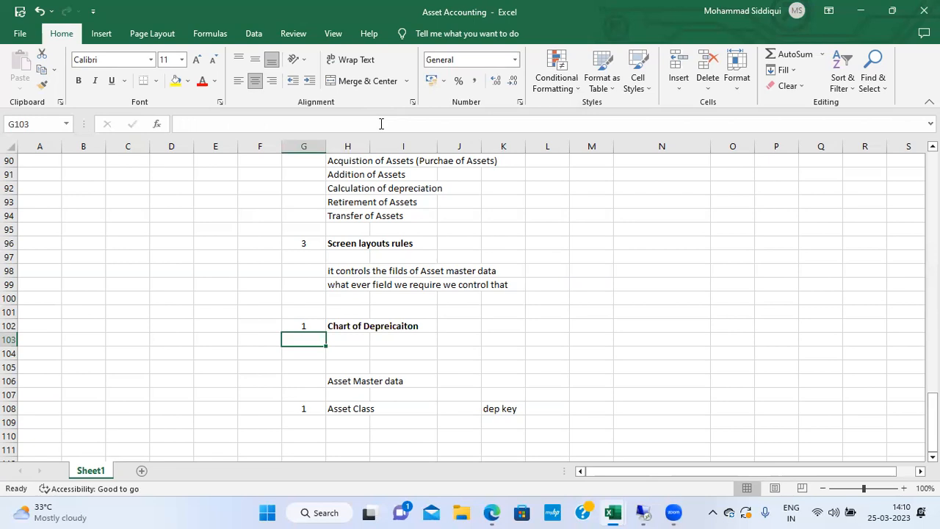
Step: Add item 2, "Assign company code to chart of depreciation", in row 103, with the number in G103 and the text in H103
type("2")
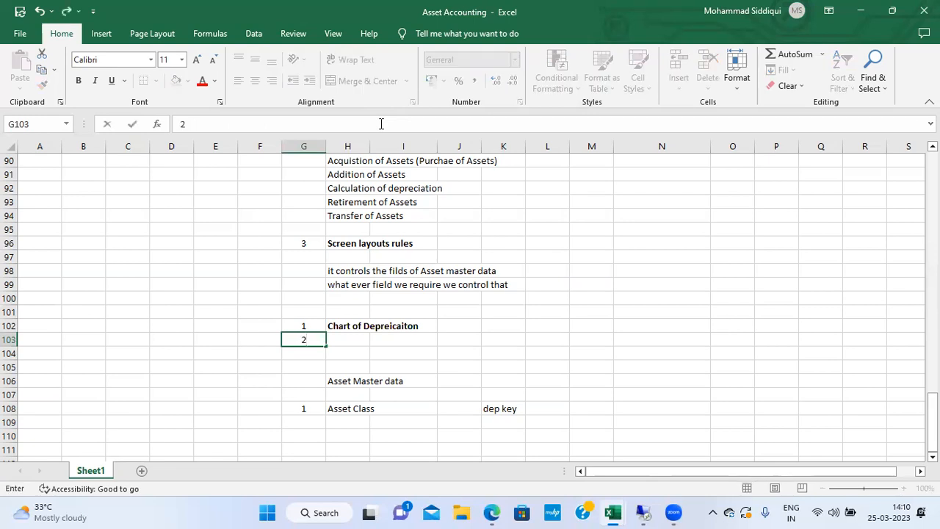
key("Tab")
type("aSS")
key("BackSpace")
key("BackSpace")
key("BackSpace")
type("a")
key("BackSpace")
type("A")
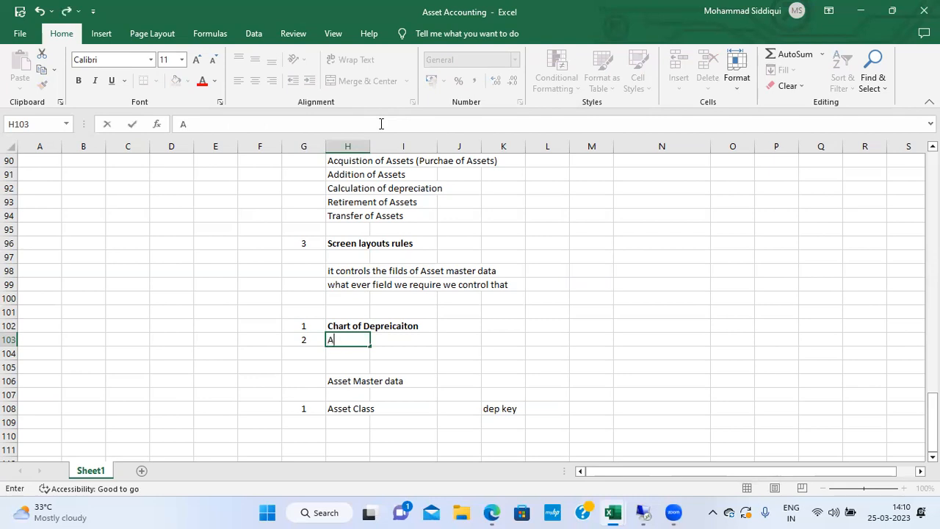
type("ssign comp")
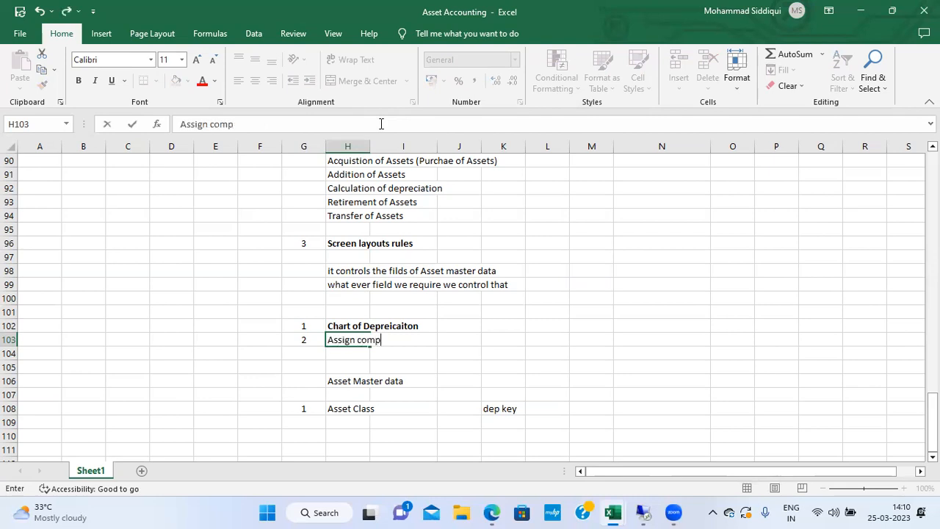
type("any code to ")
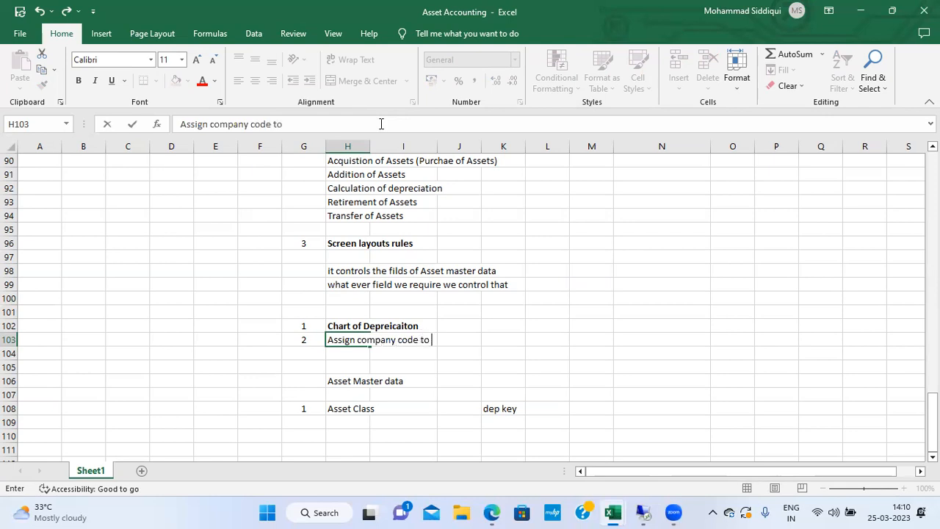
type("chart of depreciation")
key("Return")
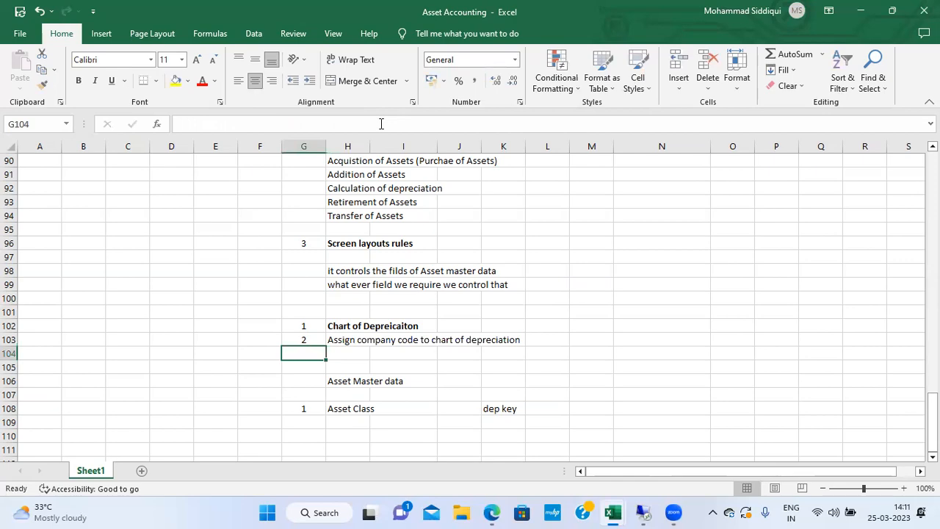
Step: Switch to the SAP window and open the SAP Reference IMG through transaction spro
left_click(643, 513)
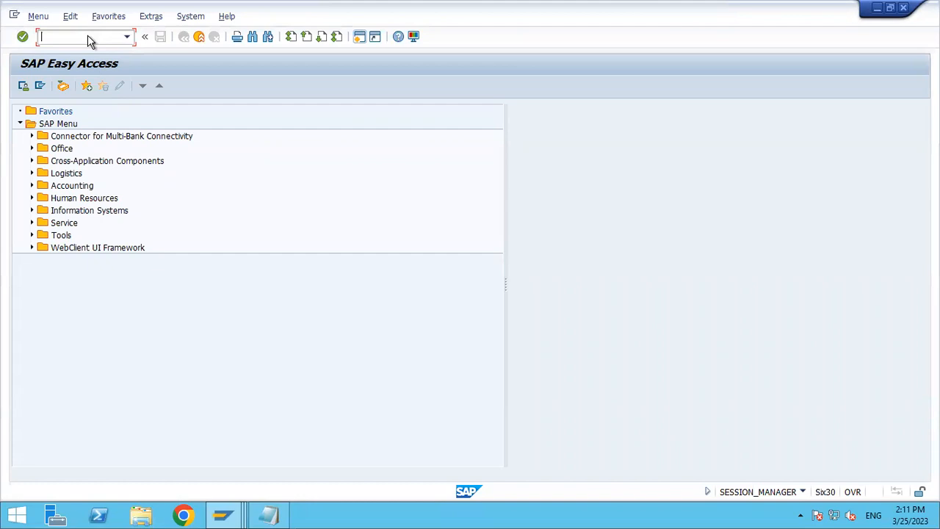
type("spro")
key("Return")
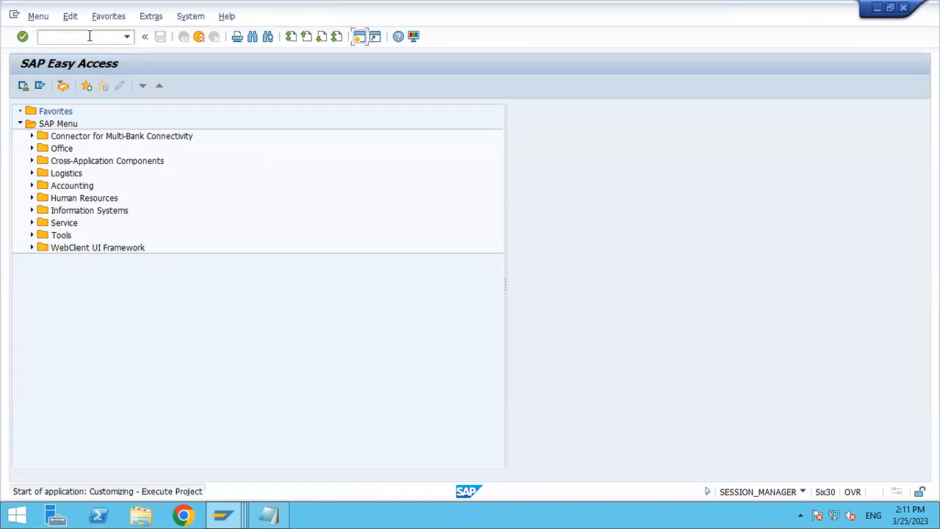
left_click(83, 93)
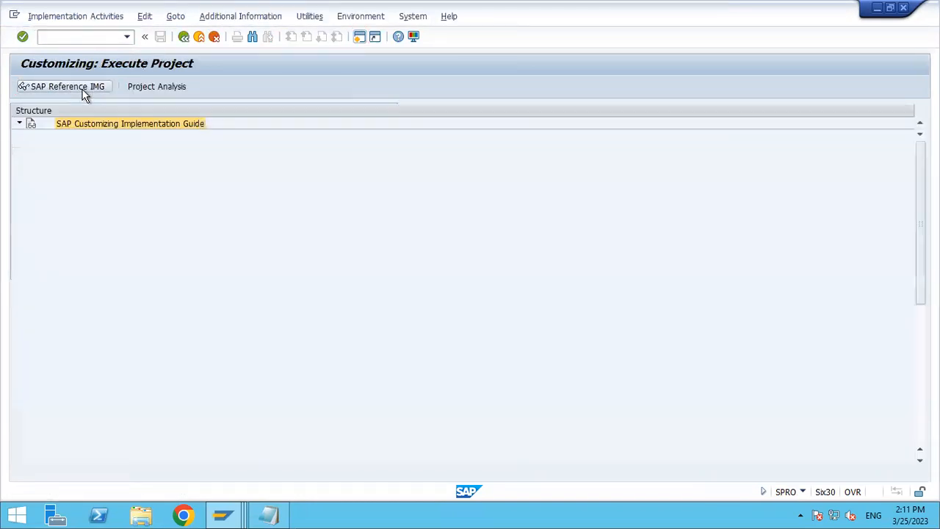
Step: Expand Financial Accounting in the implementation guide, and expand the Asset Accounting node inside it
left_click(115, 237)
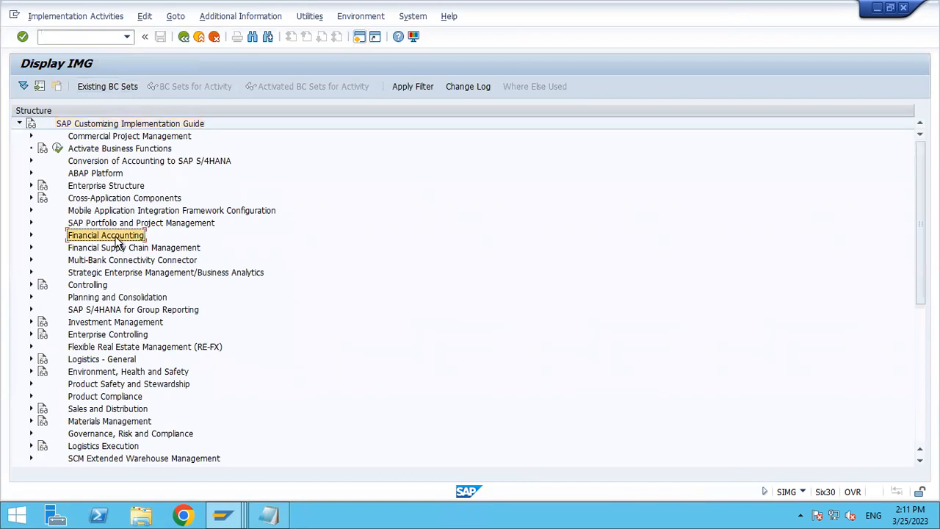
double_click(115, 239)
left_click(116, 242)
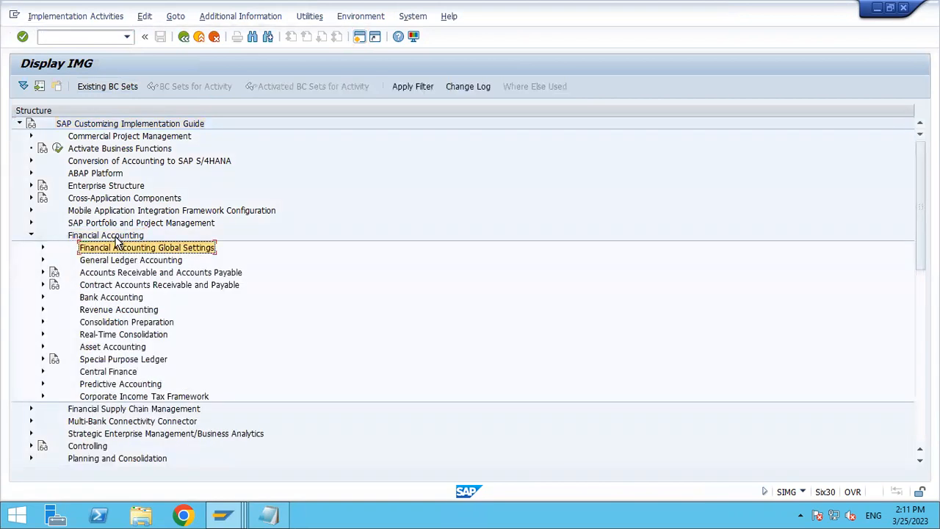
key("Down")
key("Down")
key("Down")
key("Down")
key("Down")
key("Down")
key("Down")
key("Down")
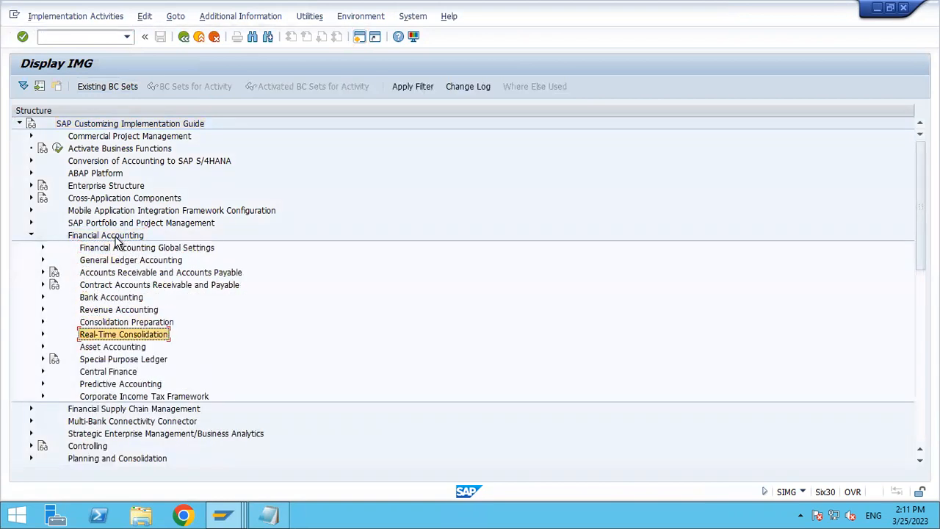
key("Right")
Step: Look through the configuration nodes under Asset Accounting and the entries that follow it, returning to the Asset Accounting node
key("Down")
key("Down")
key("Down")
key("Down")
key("Down")
key("Down")
key("Down")
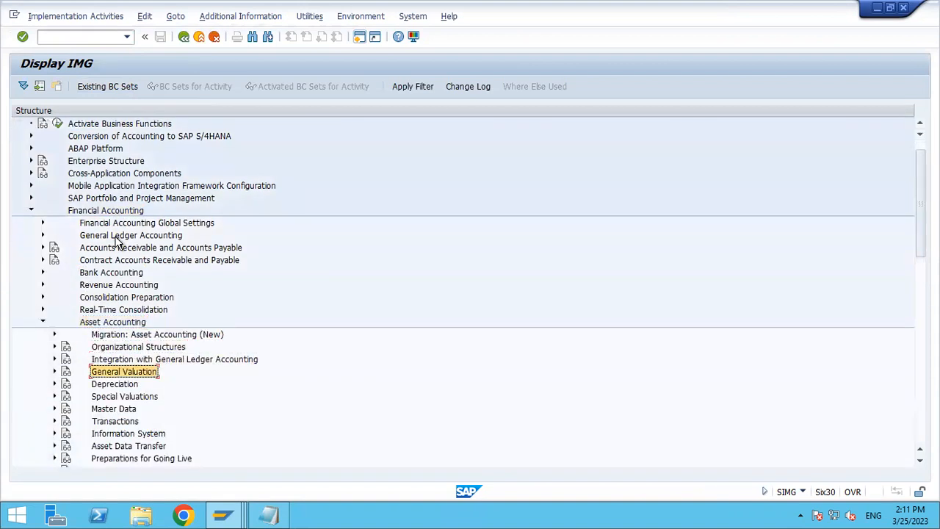
key("Down")
key("Down")
key("Down")
key("Down")
key("Down")
key("Down")
key("Down")
key("Down")
key("Down")
key("Down")
key("Up")
key("Up")
key("Up")
key("Up")
key("Up")
key("Up")
key("Up")
key("Up")
key("Up")
key("Up")
key("Up")
key("Up")
key("Up")
key("Up")
key("Up")
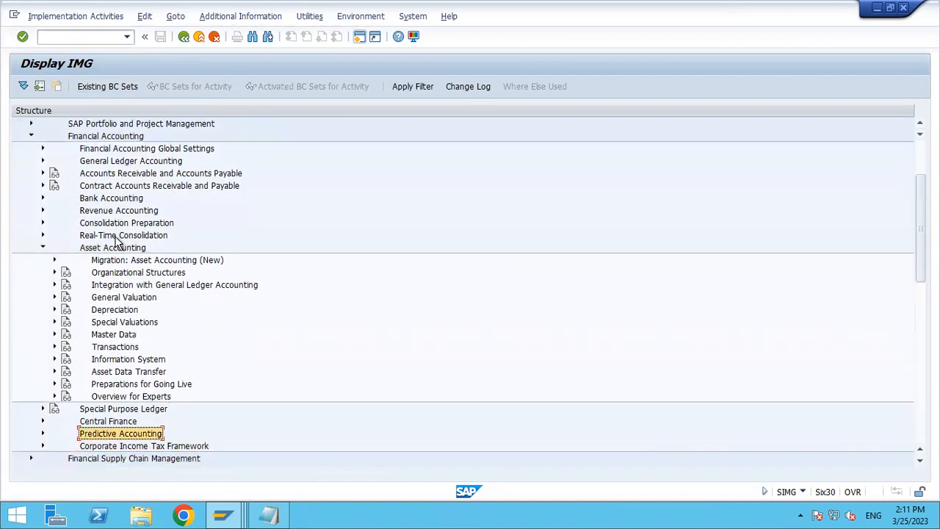
key("Up")
key("Up")
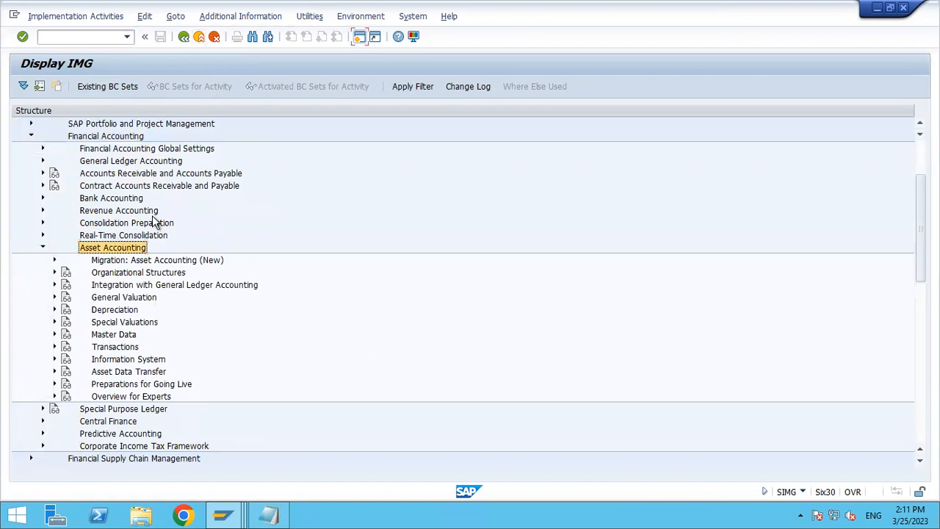
Step: Go back to SAP Easy Access, run transaction orfa, and expand Organizational Structures in the Asset Accounting guide
left_click(201, 42)
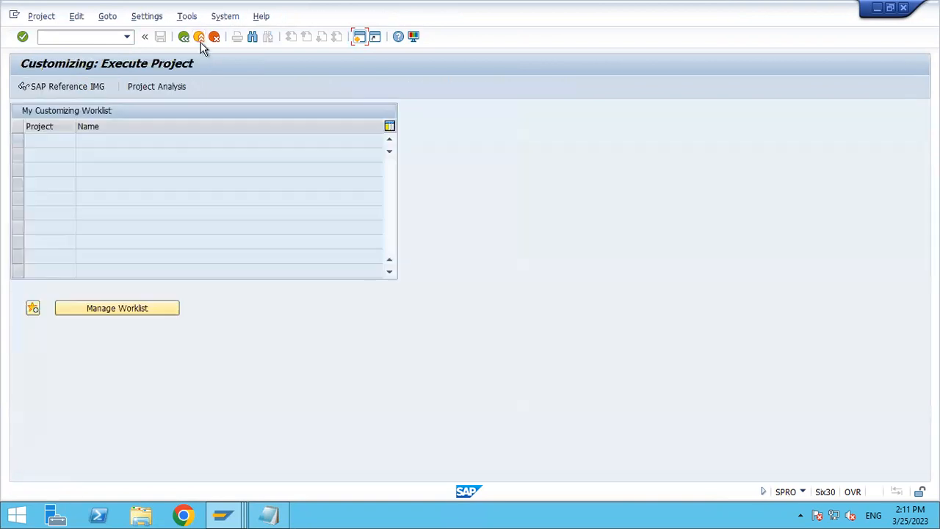
left_click(200, 42)
type("orfa")
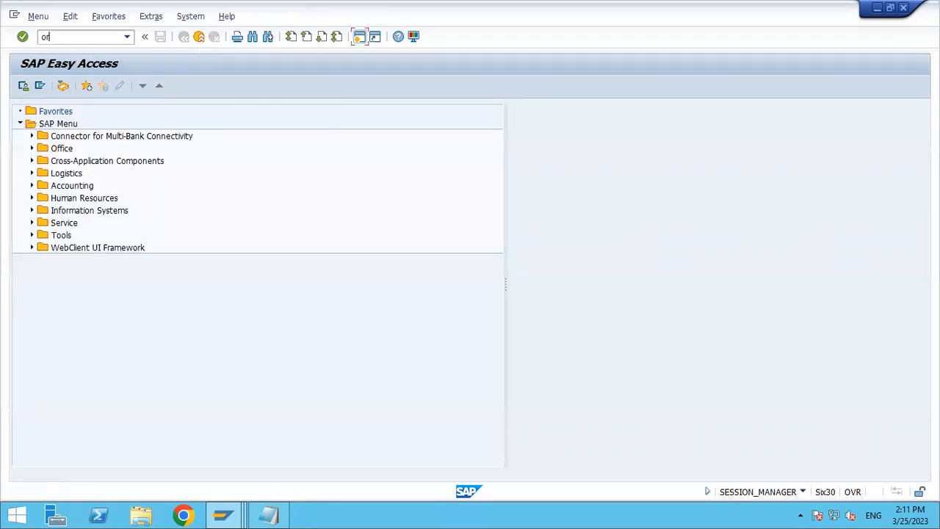
key("Return")
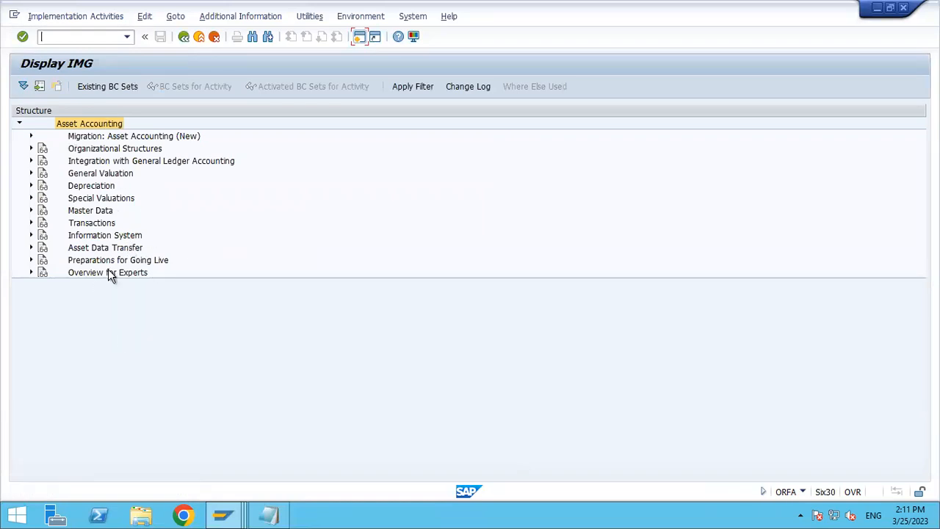
left_click(122, 149)
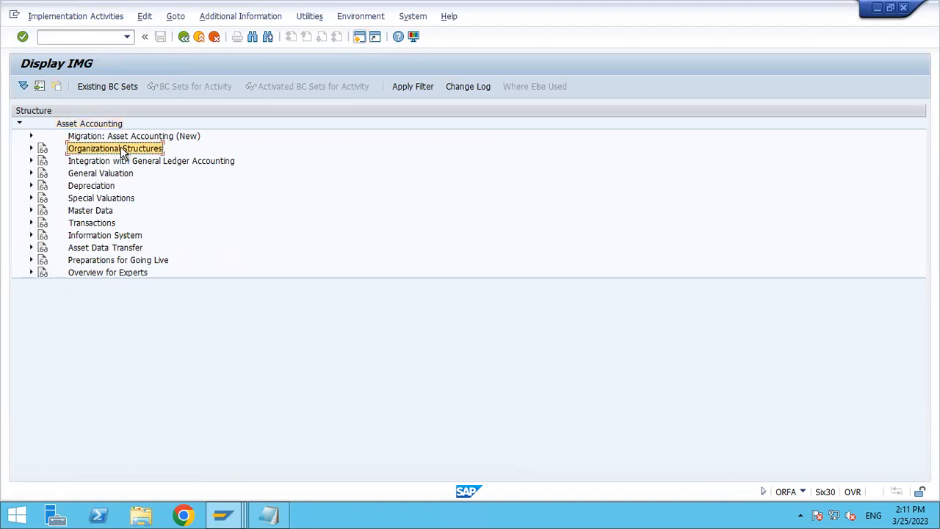
double_click(122, 149)
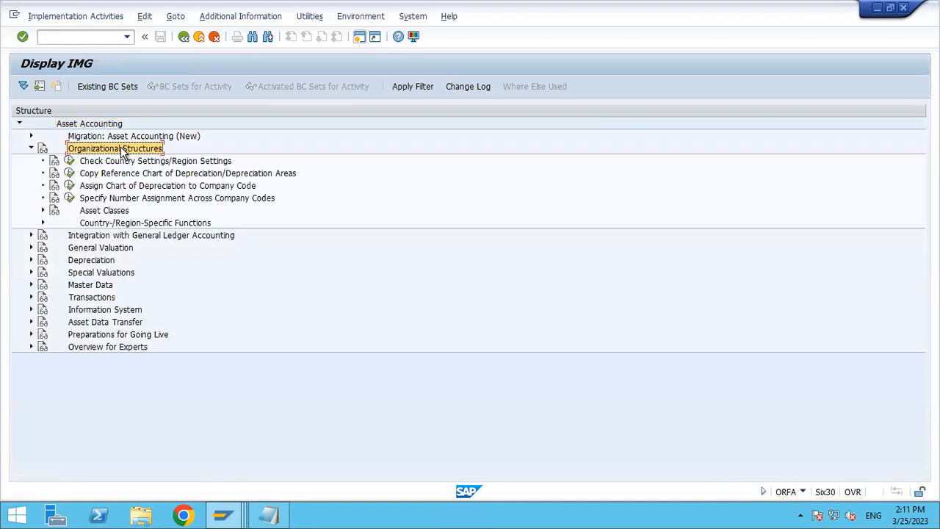
Step: Display the IMG Activity keys as additional information beside the structure, and widen that column to fit the full keys
left_click(165, 176)
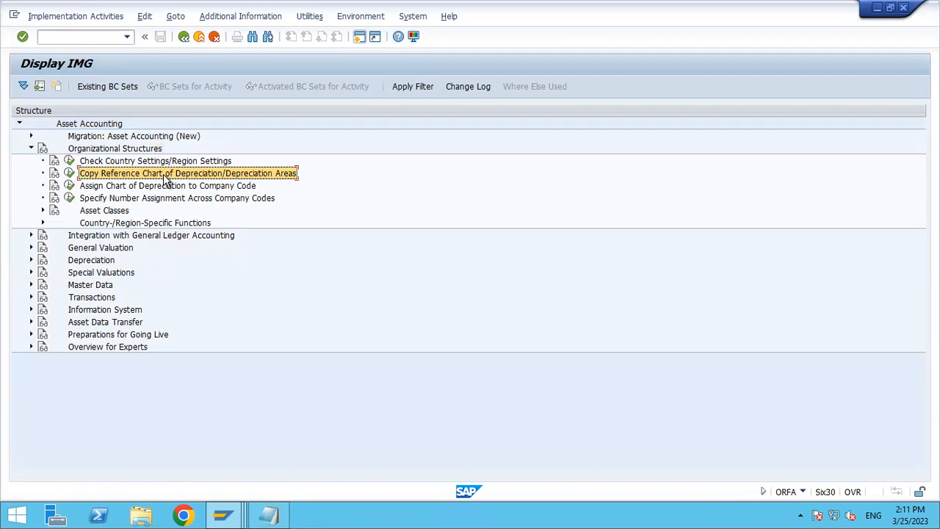
left_click(261, 18)
mouse_move(269, 34)
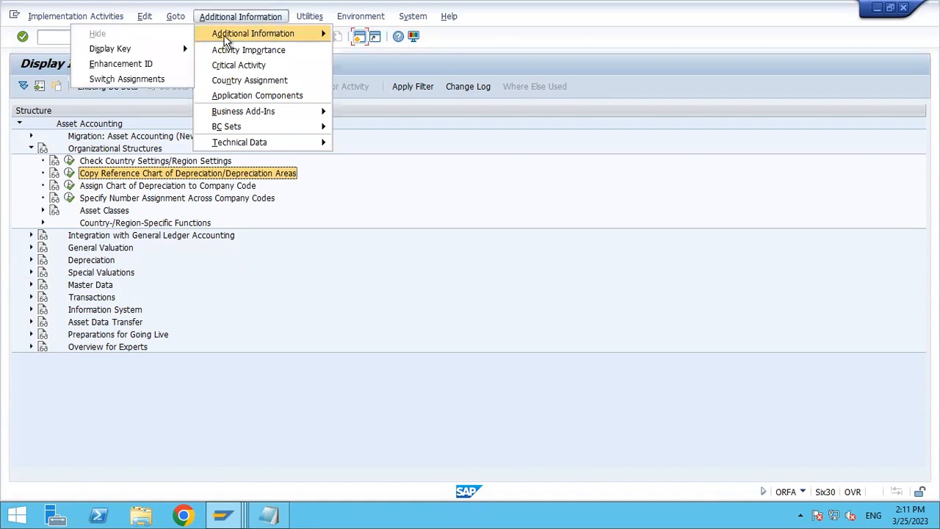
mouse_move(184, 47)
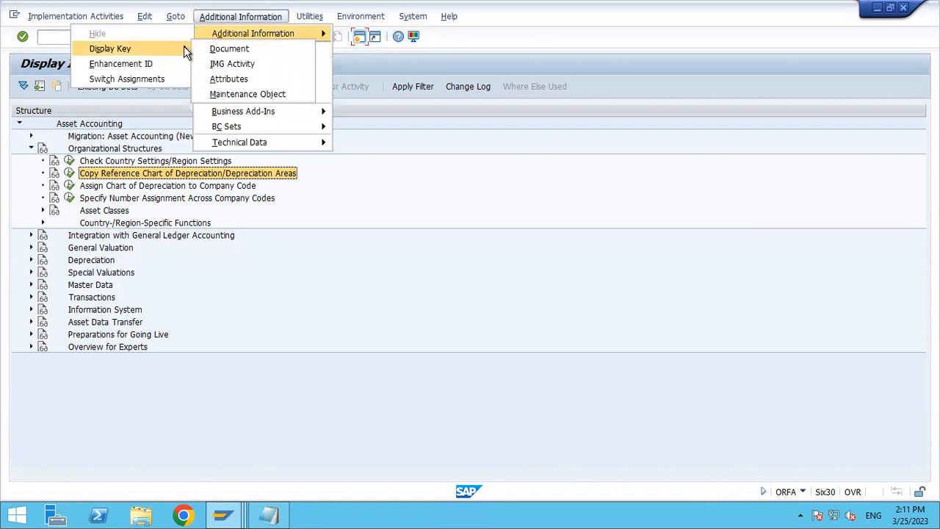
left_click(220, 64)
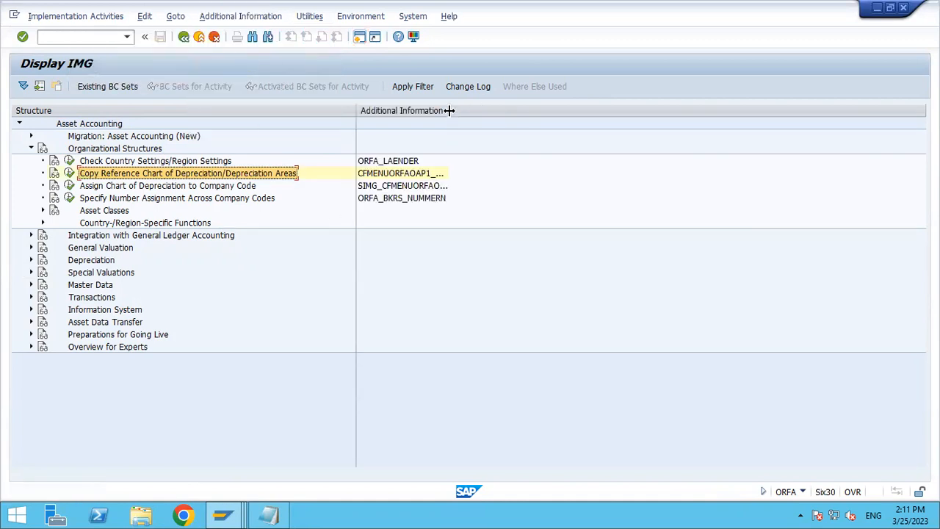
left_click_drag(449, 110, 505, 108)
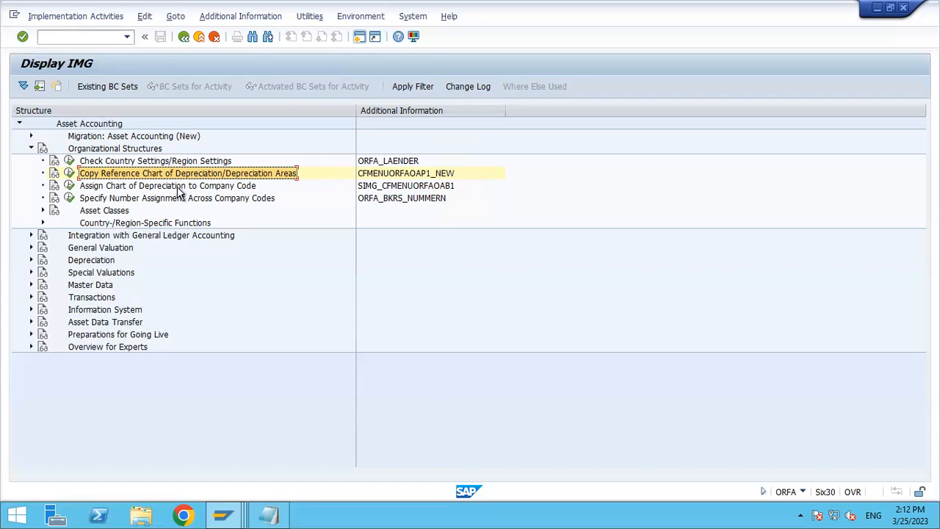
Step: Execute the Copy Reference Chart of Depreciation activity and start copying an organizational object
left_click(69, 173)
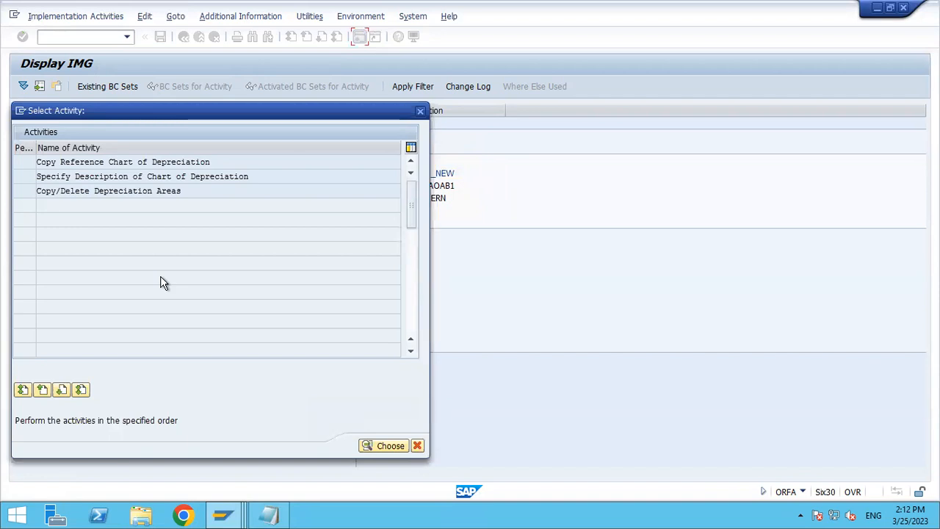
double_click(163, 161)
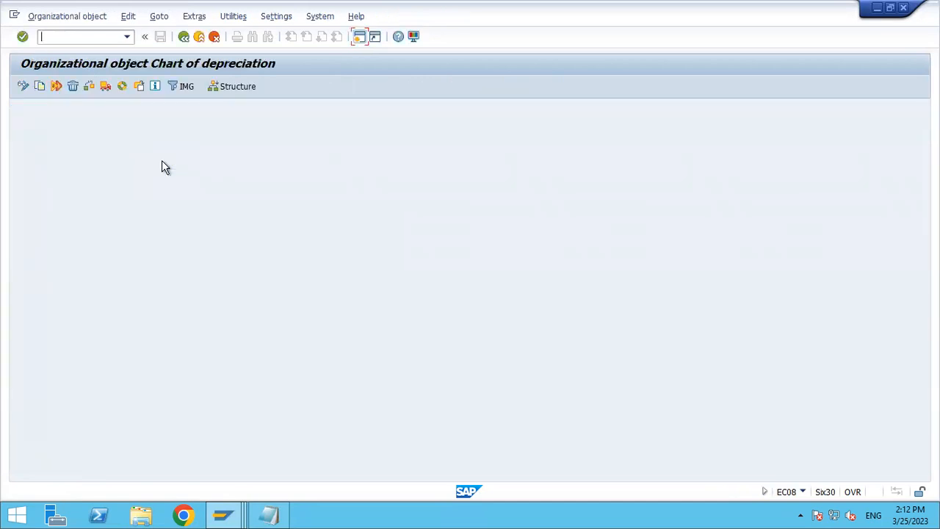
left_click(39, 86)
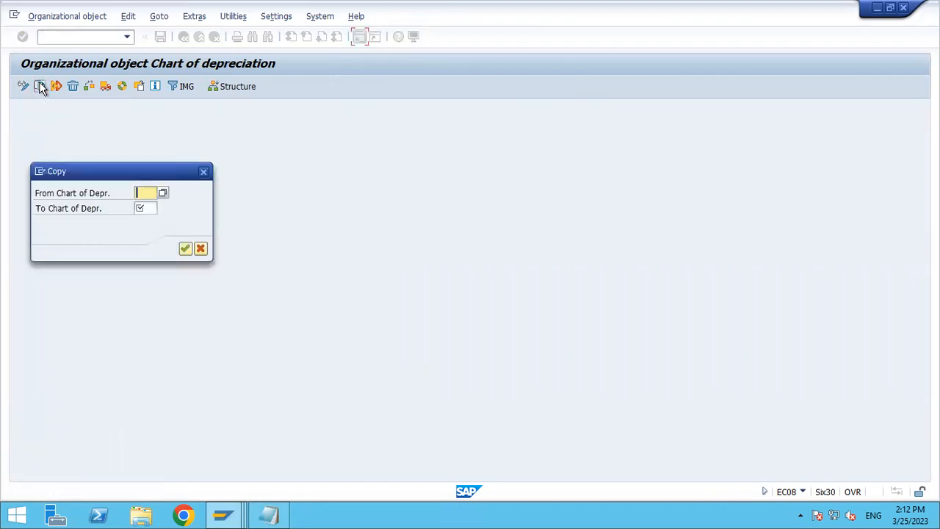
Step: Choose 1710, Chart of Depreciation for USA, from the value list as the source chart of depreciation
left_click(163, 192)
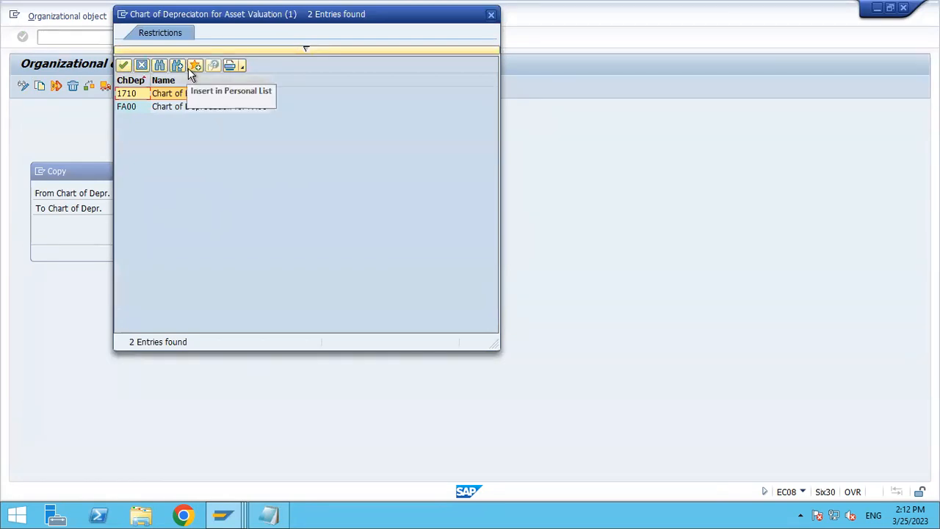
key("Down")
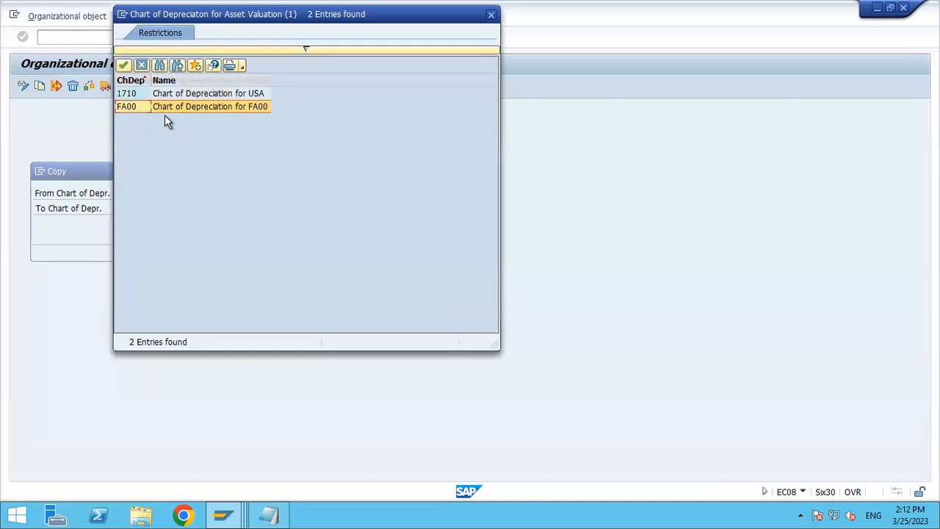
left_click(179, 96)
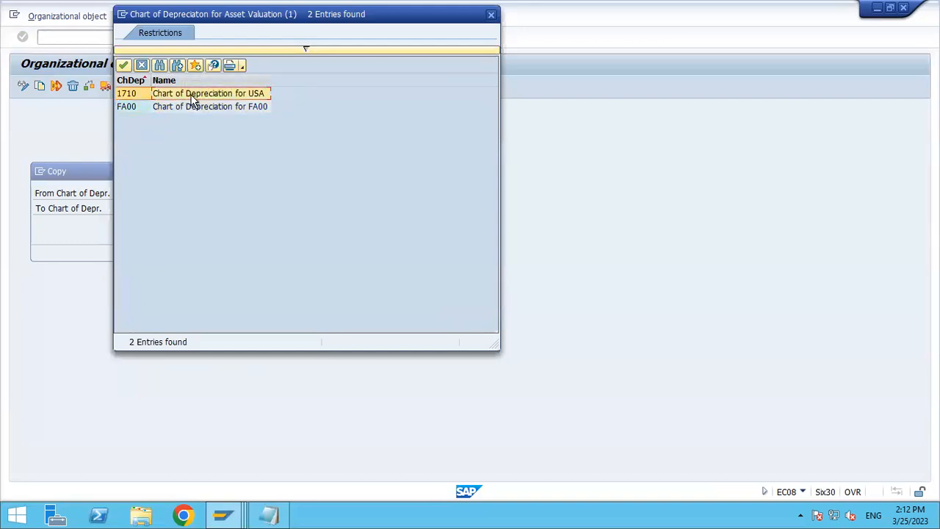
double_click(190, 95)
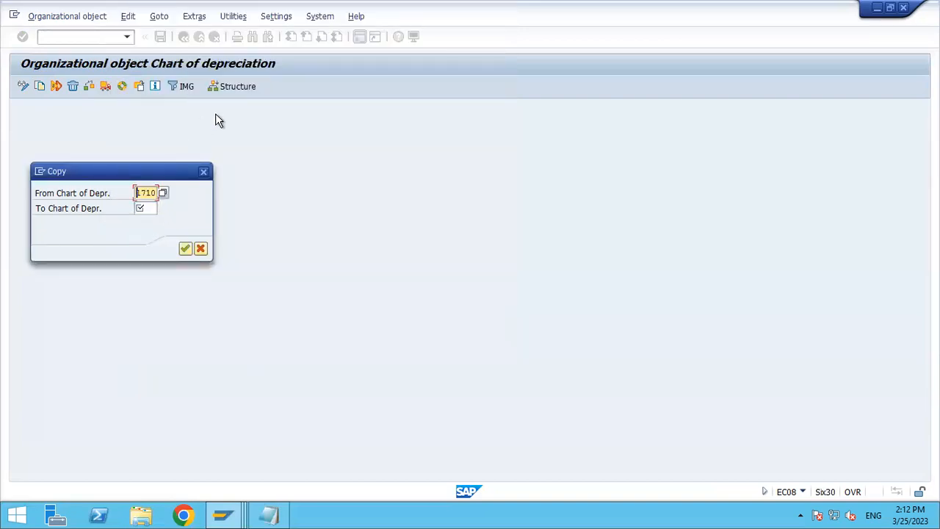
Step: Reopen the value list for the source chart of depreciation and search it for "0de"
left_click(163, 193)
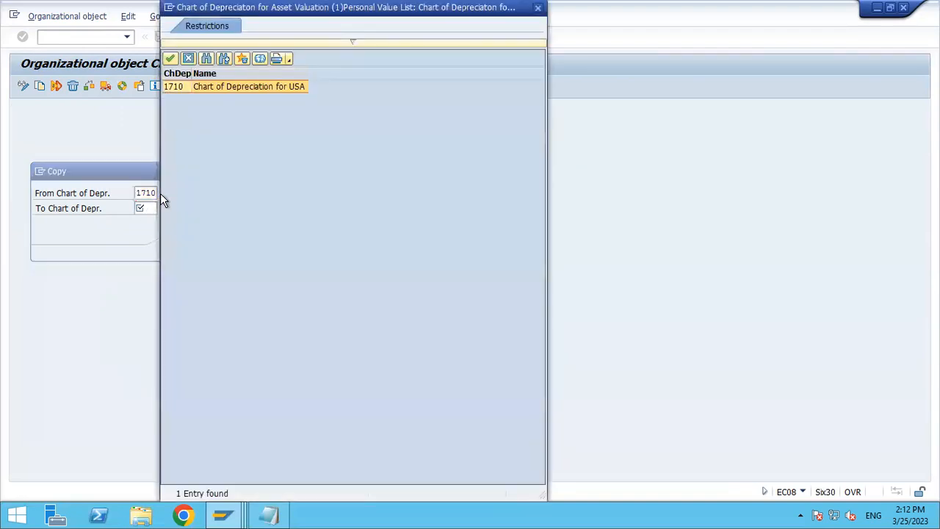
left_click(224, 59)
key("Escape")
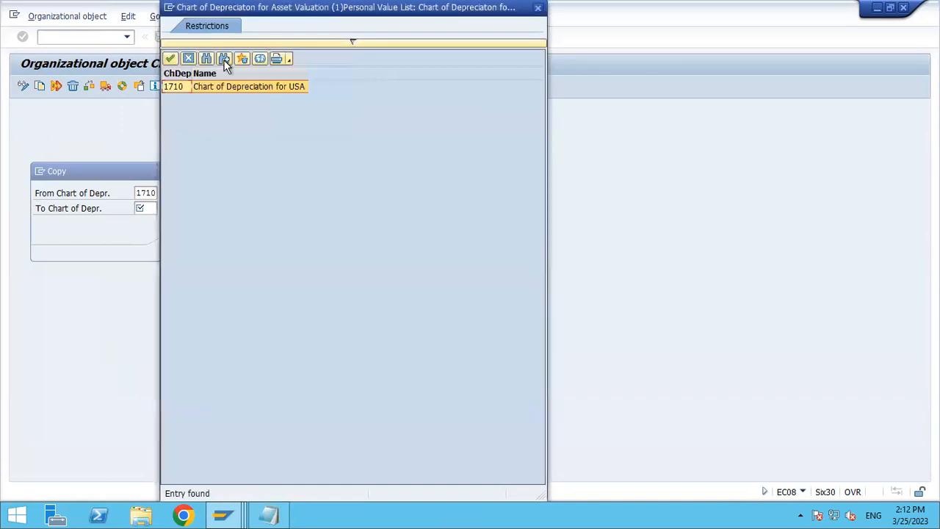
left_click(207, 61)
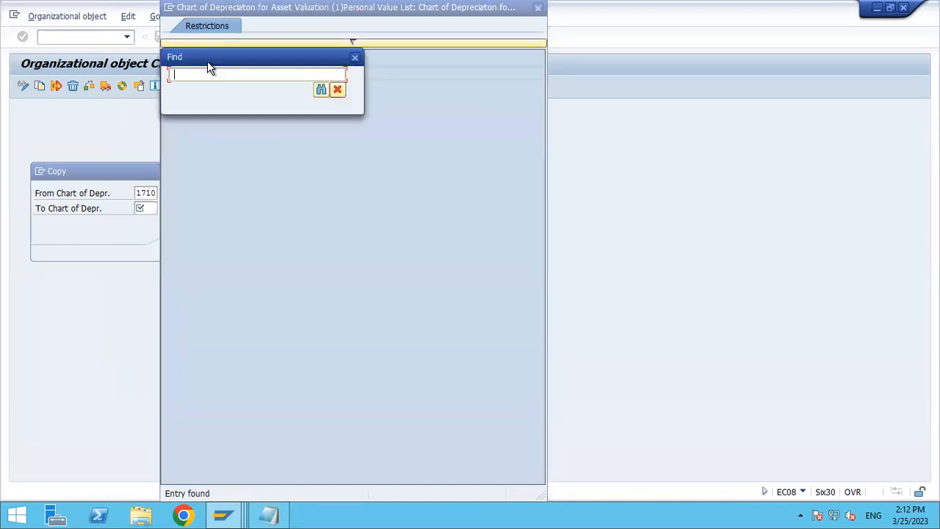
type("0")
key("BackSpace")
type("0de")
key("Return")
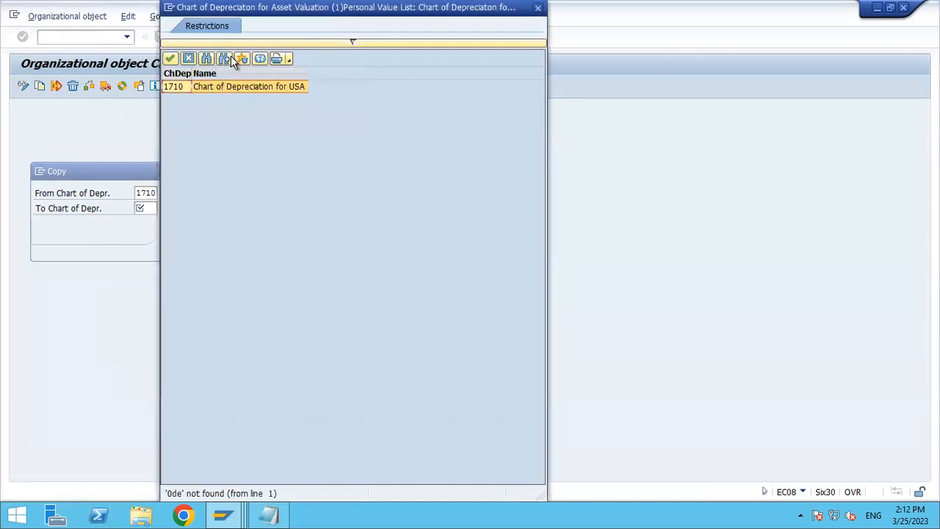
Step: List all values for the source chart of depreciation and choose 1710, Chart of Depreciation for USA
left_click(260, 61)
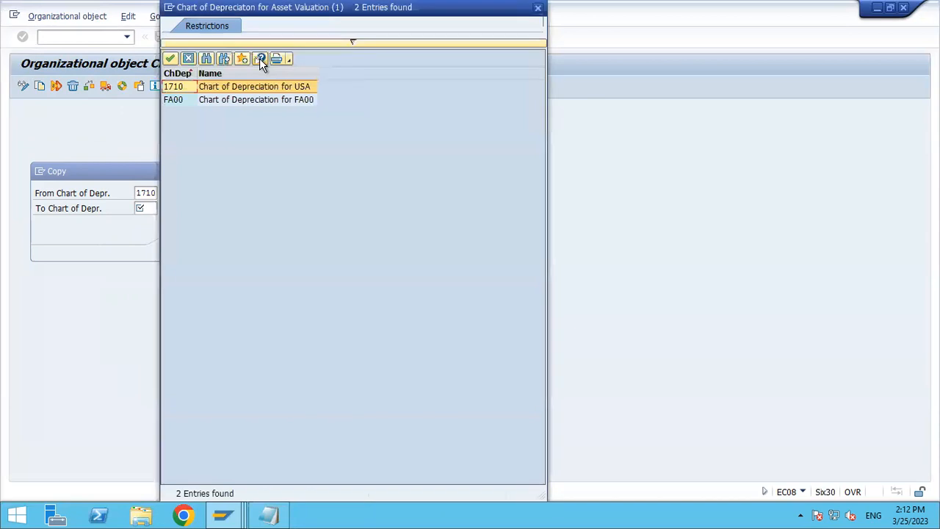
left_click(255, 104)
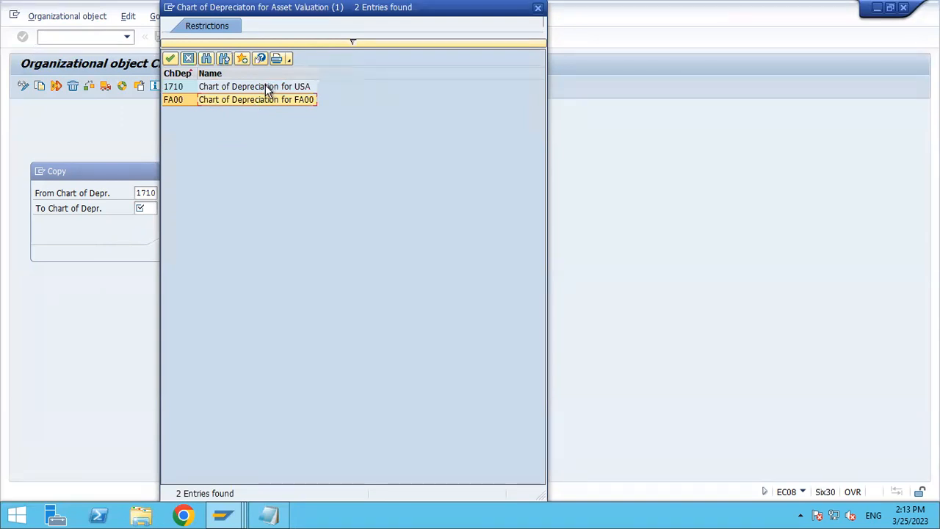
double_click(268, 86)
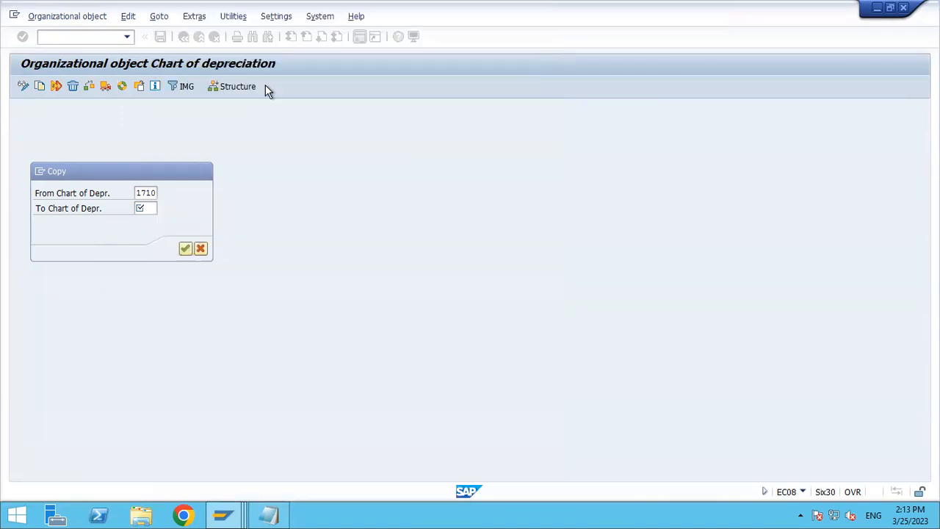
Step: Copy chart of depreciation 1710 to TA00, transporting number ranges under the proposed customizing request, and display the completed activities
left_click(146, 208)
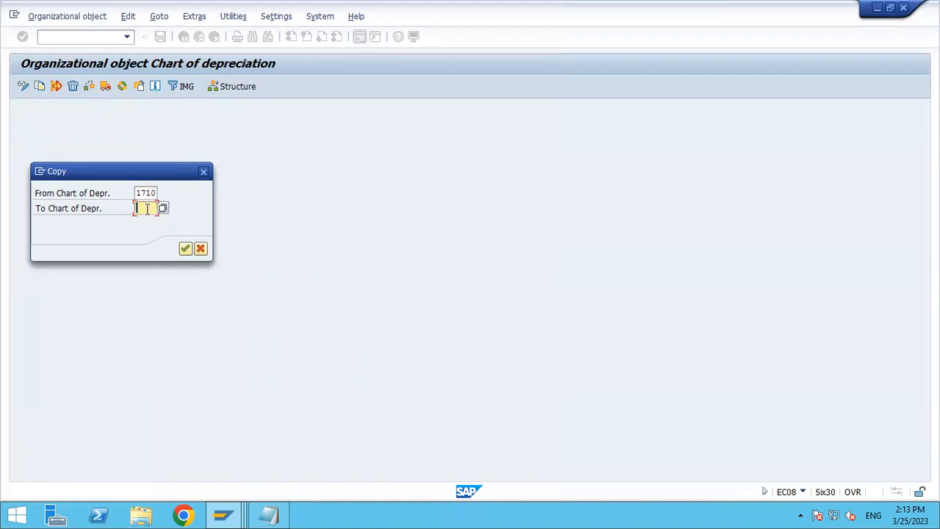
type("TA00")
left_click(185, 250)
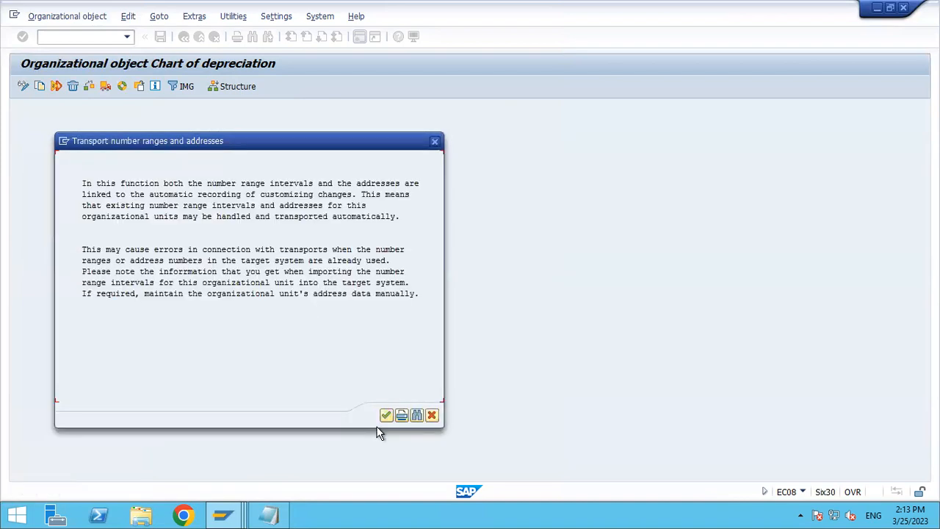
left_click(387, 415)
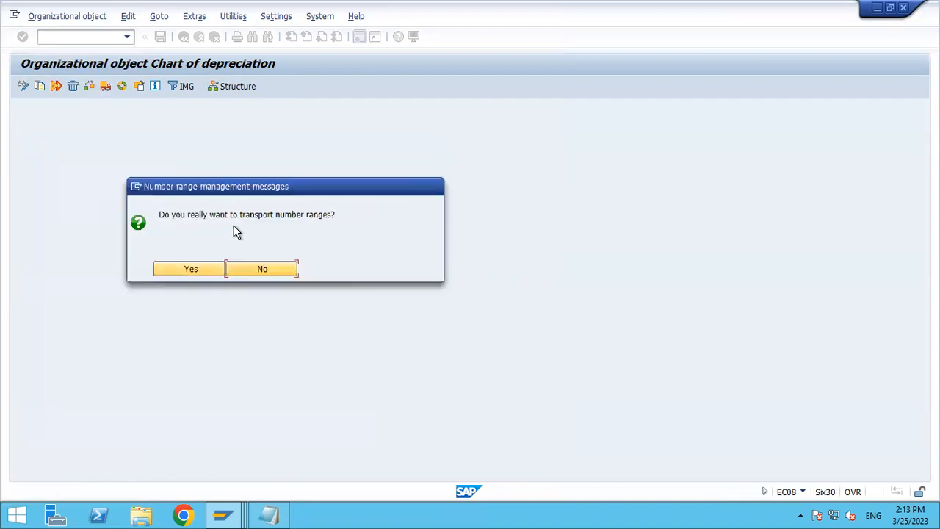
left_click(178, 272)
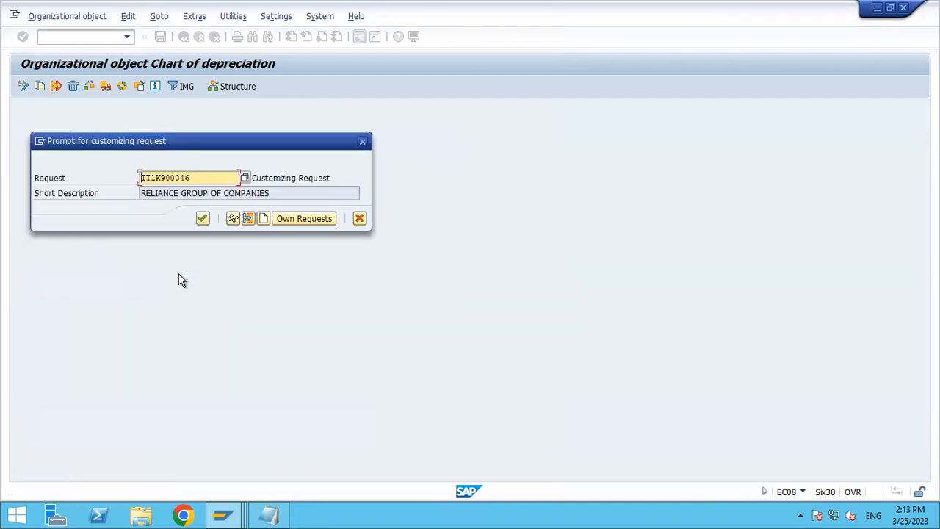
left_click(202, 222)
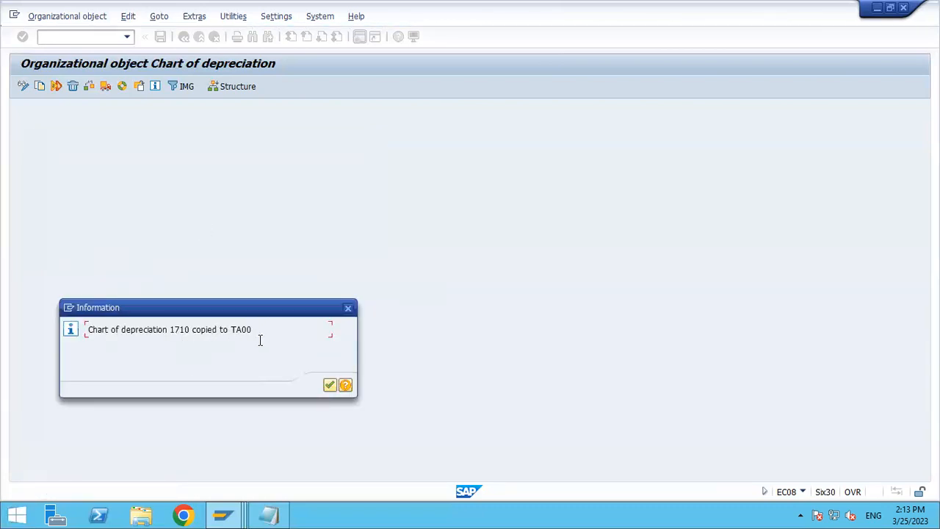
left_click(329, 386)
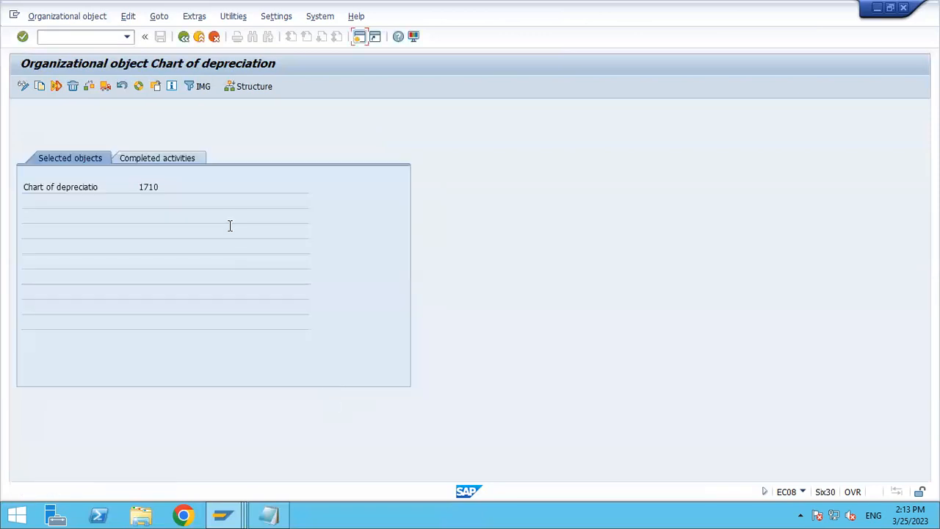
left_click(189, 162)
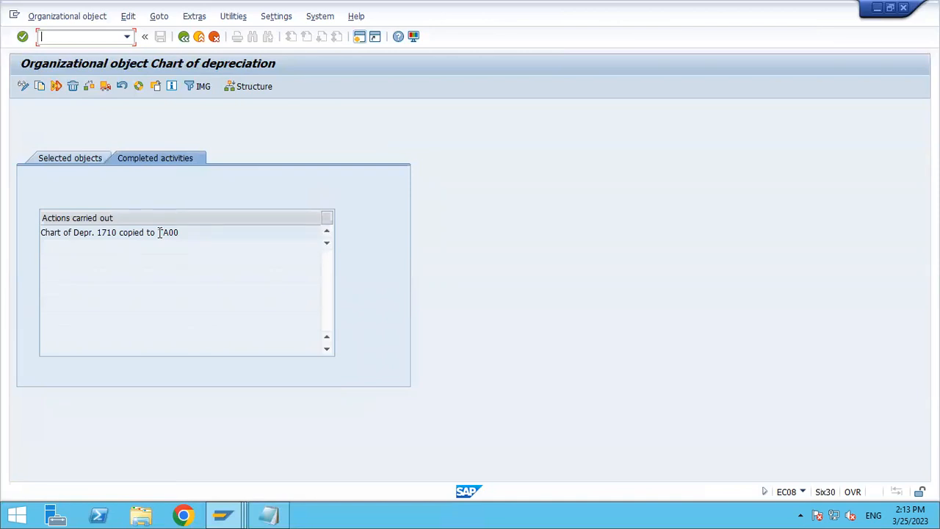
Step: In Specify Description of Chart of Depreciation, set TA00's description to "Chart of Depreciation for TA00" and save it under the proposed customizing request
left_click(184, 37)
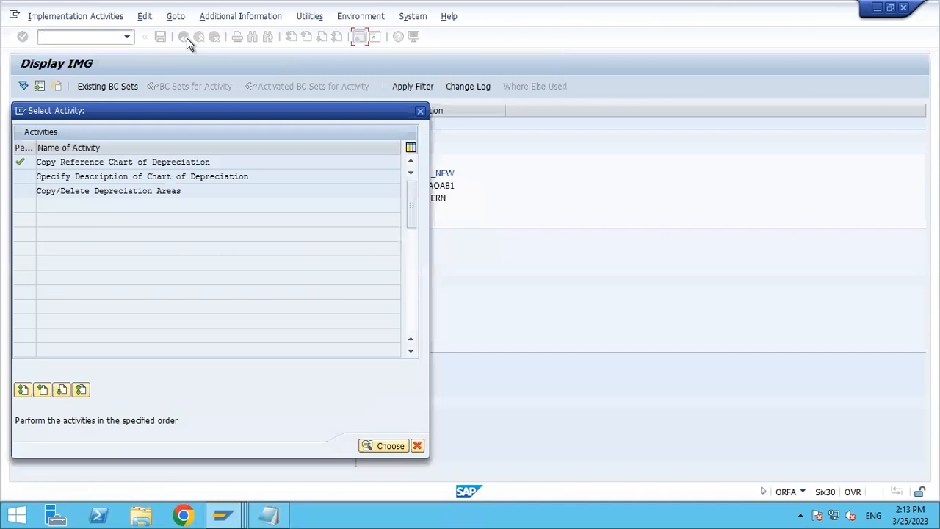
double_click(119, 176)
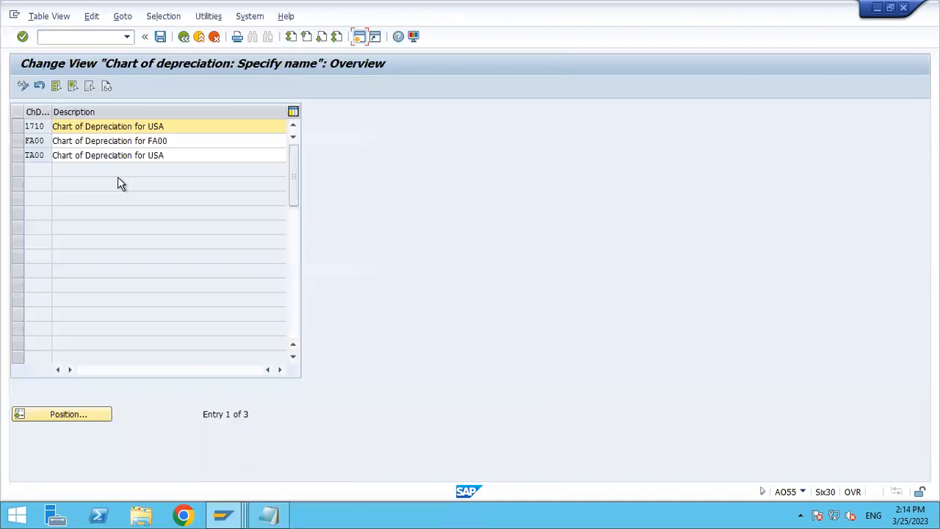
left_click(172, 154)
key("BackSpace")
key("BackSpace")
key("BackSpace")
key("BackSpace")
key("BackSpace")
key("BackSpace")
key("BackSpace")
key("BackSpace")
key("BackSpace")
key("BackSpace")
key("BackSpace")
key("BackSpace")
key("BackSpace")
key("BackSpace")
key("BackSpace")
key("BackSpace")
key("BackSpace")
key("BackSpace")
key("BackSpace")
key("BackSpace")
key("BackSpace")
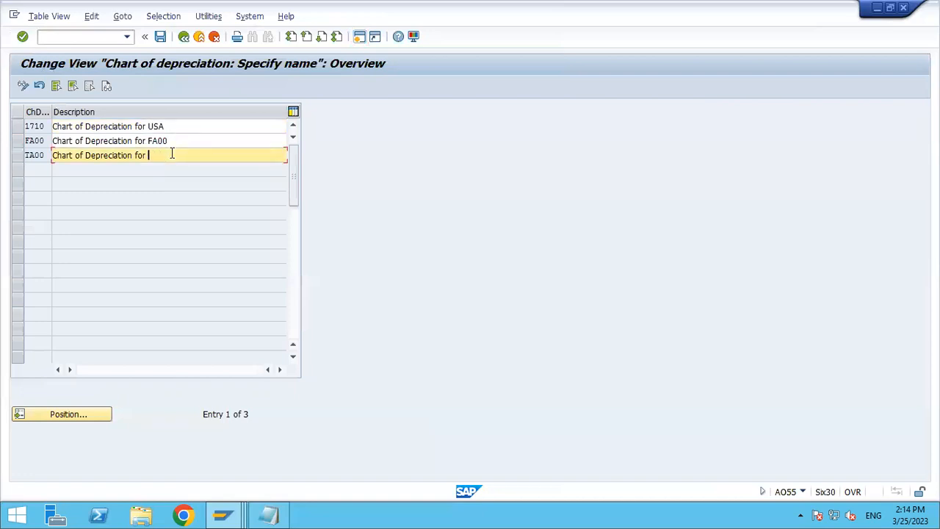
key("Down")
key("Return")
key("BackSpace")
key("BackSpace")
key("BackSpace")
key("BackSpace")
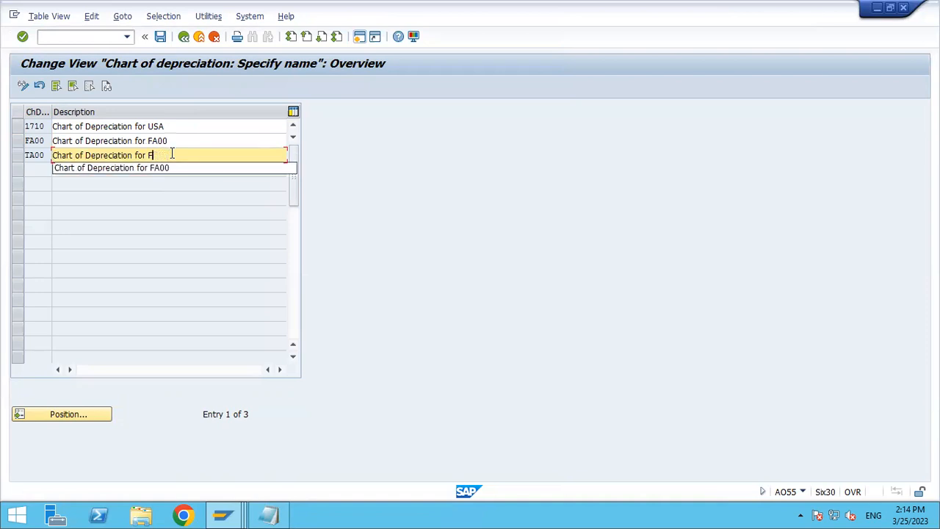
type("TA00")
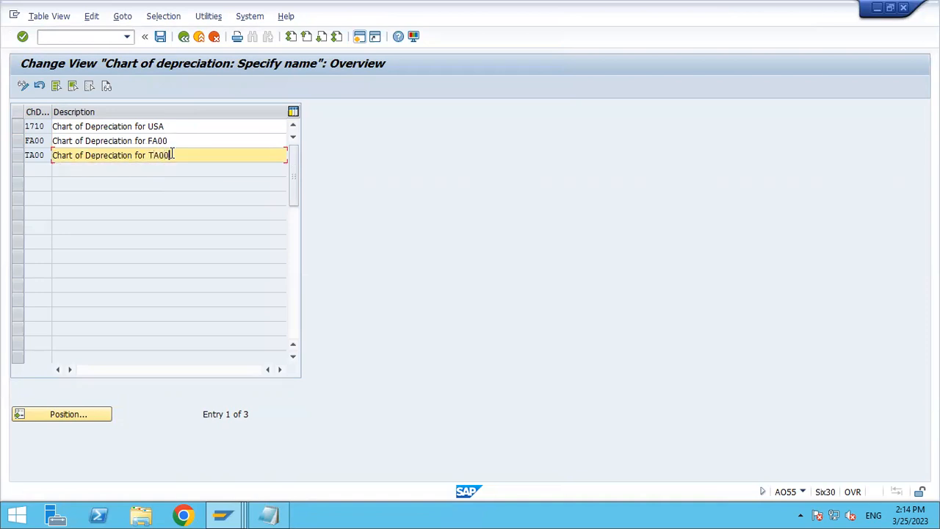
left_click(160, 36)
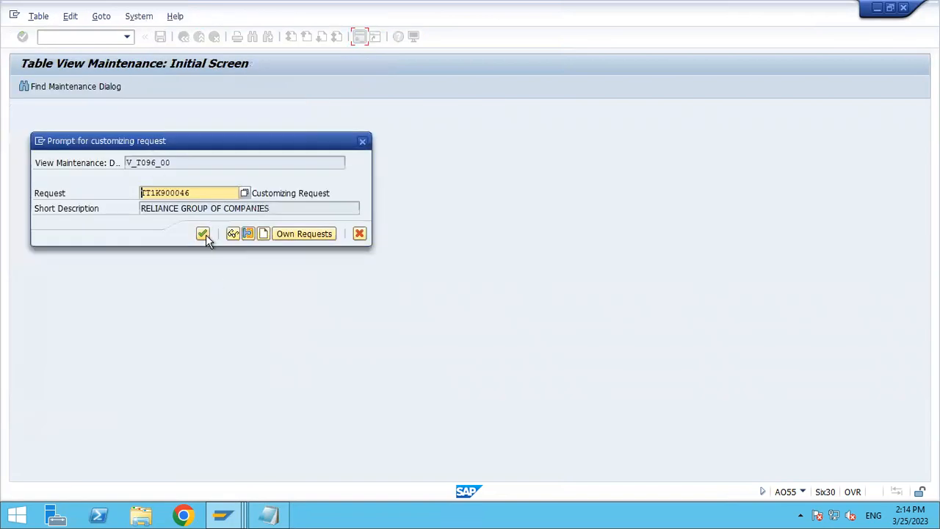
left_click(204, 233)
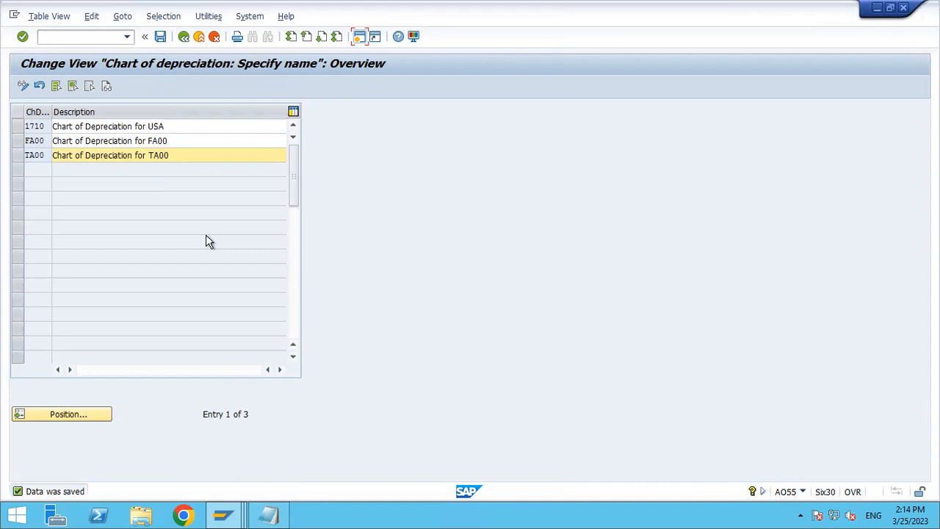
Step: Return to the activity list and open Copy/Delete Depreciation Areas for chart of depreciation TA00
left_click(184, 37)
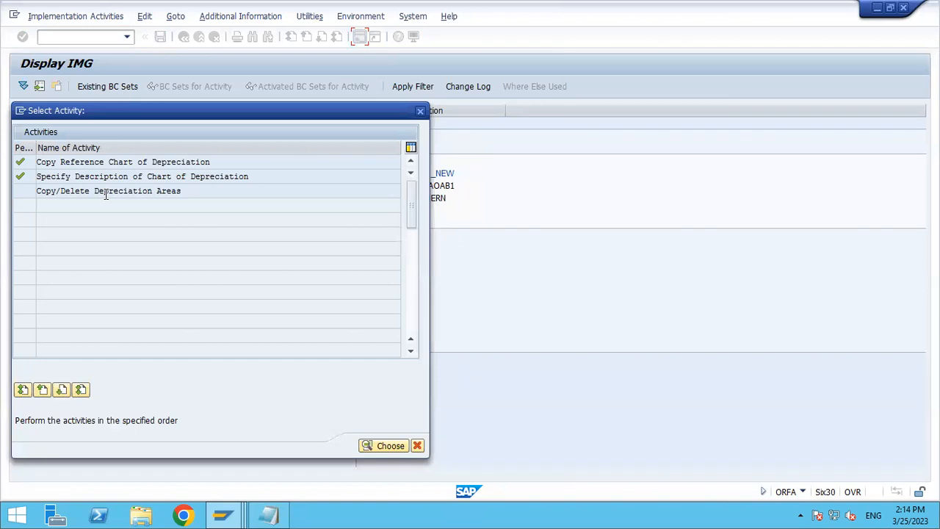
double_click(105, 192)
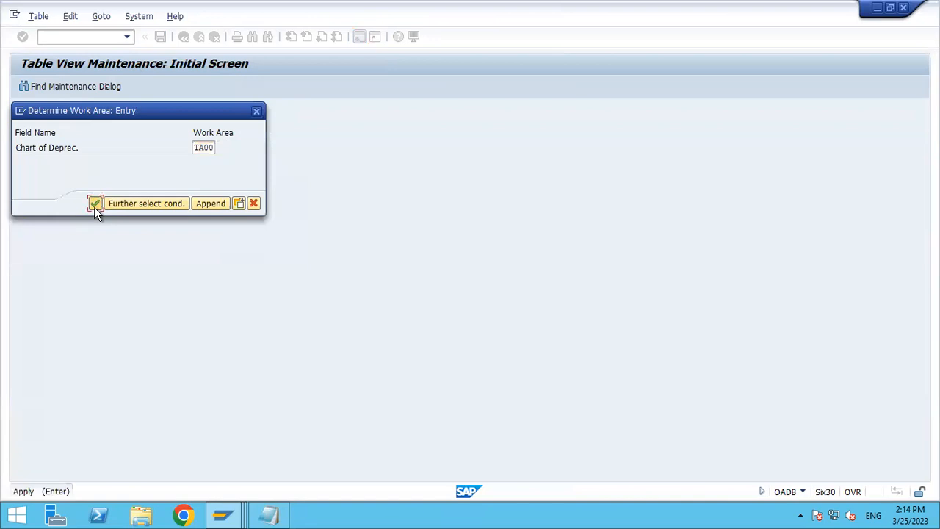
left_click(95, 206)
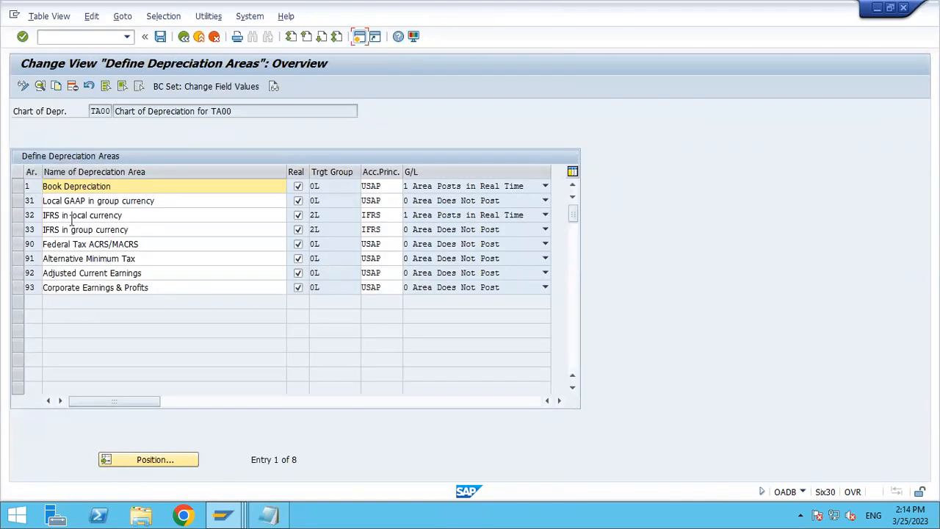
Step: Delete all depreciation areas of TA00 except 1 Book Depreciation and 31 Local GAAP in group currency
left_click(106, 86)
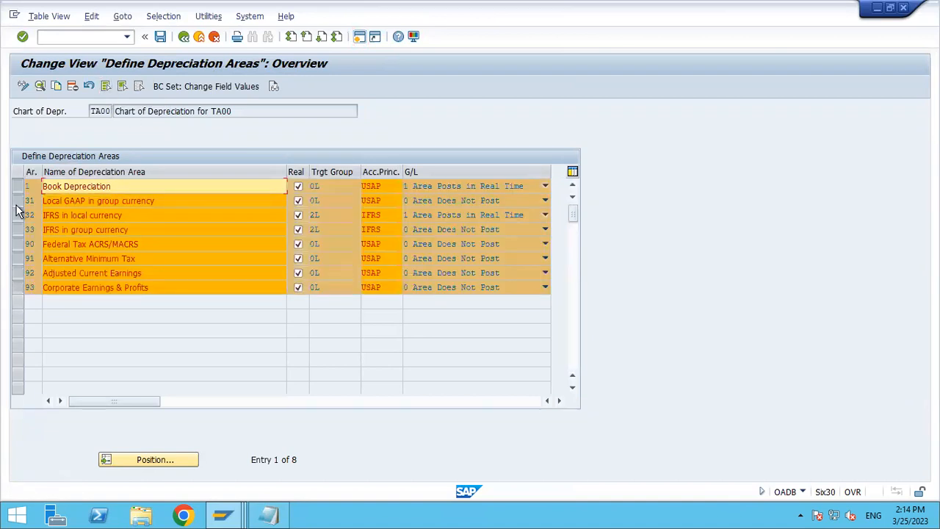
left_click(17, 188)
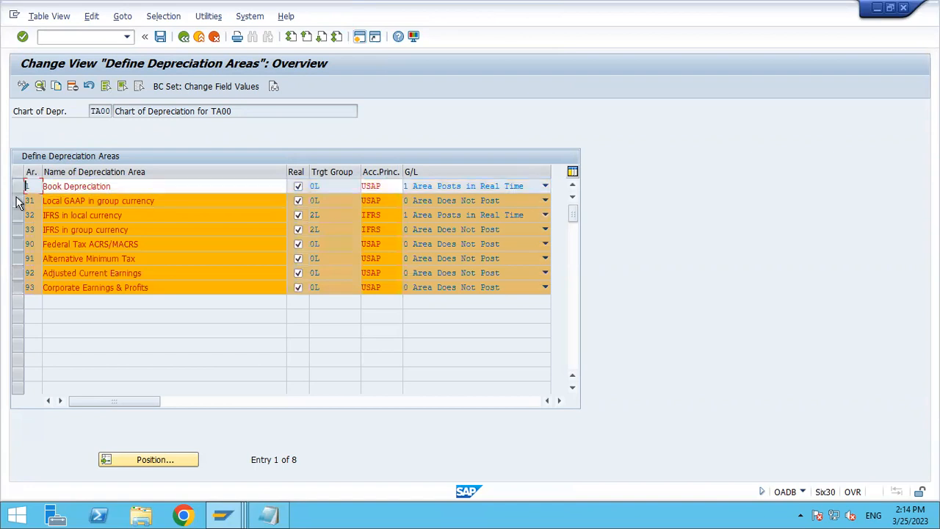
left_click(17, 201)
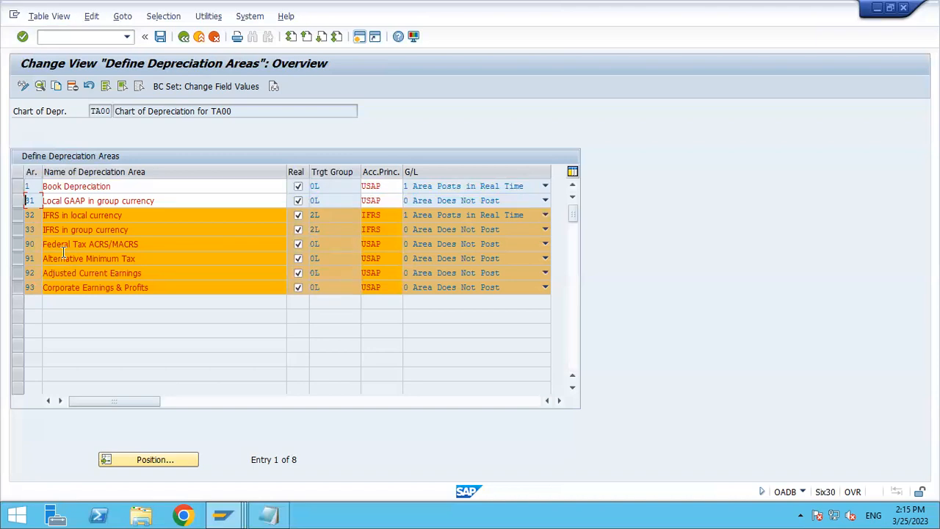
left_click(73, 86)
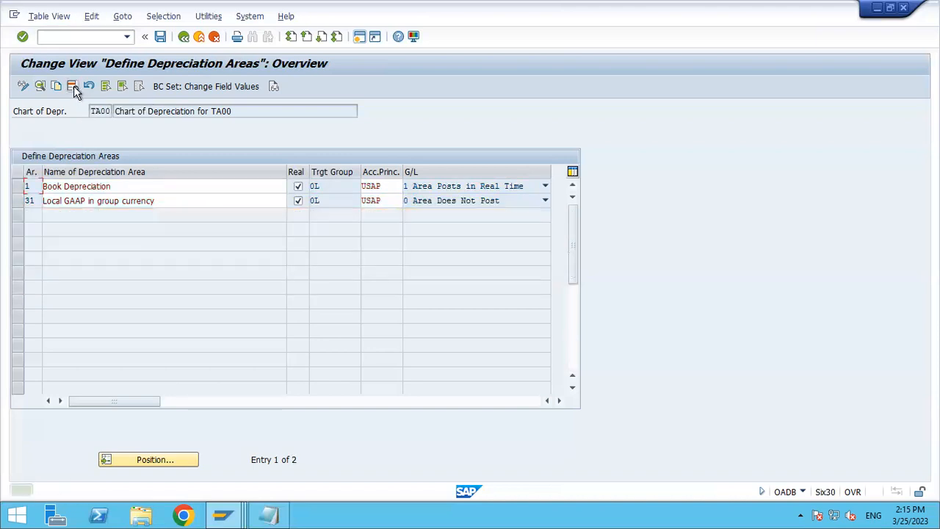
Step: Save the depreciation area deletions under the proposed customizing request, and return to the IMG structure
left_click(161, 37)
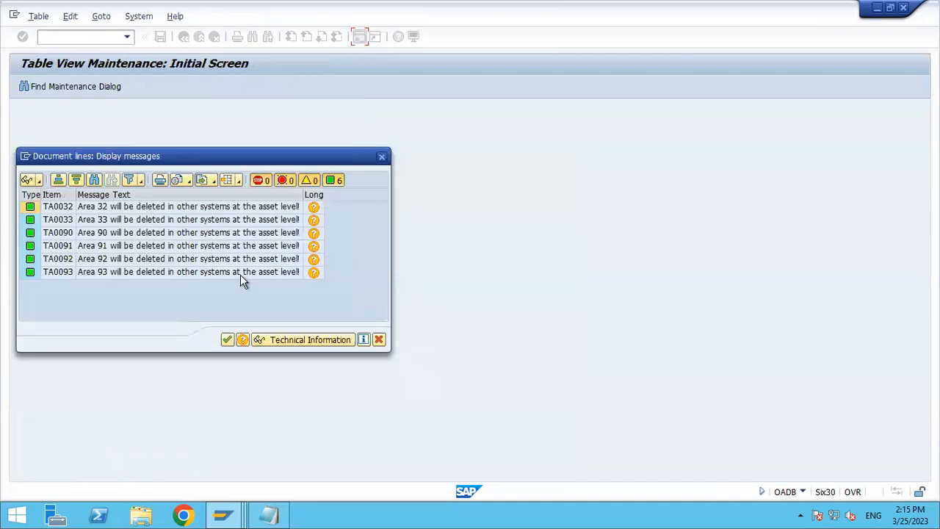
left_click(227, 339)
left_click(203, 234)
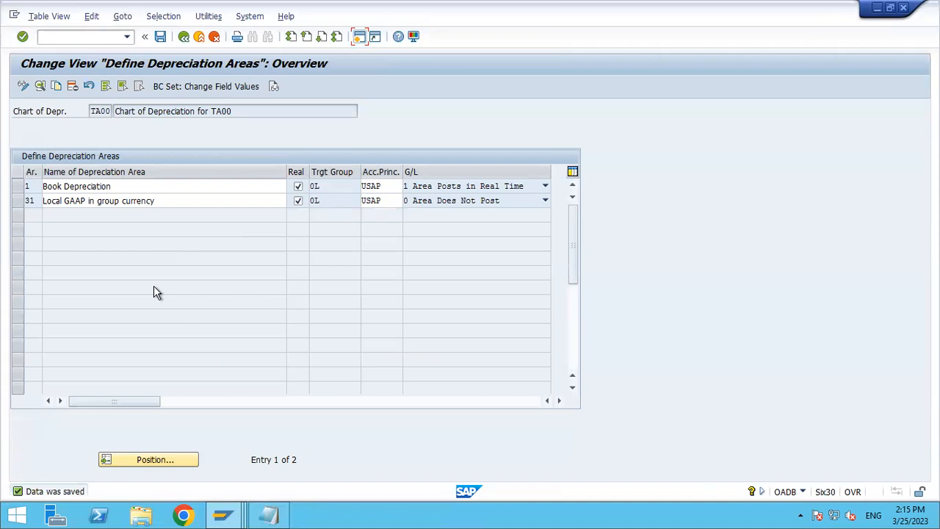
left_click(184, 37)
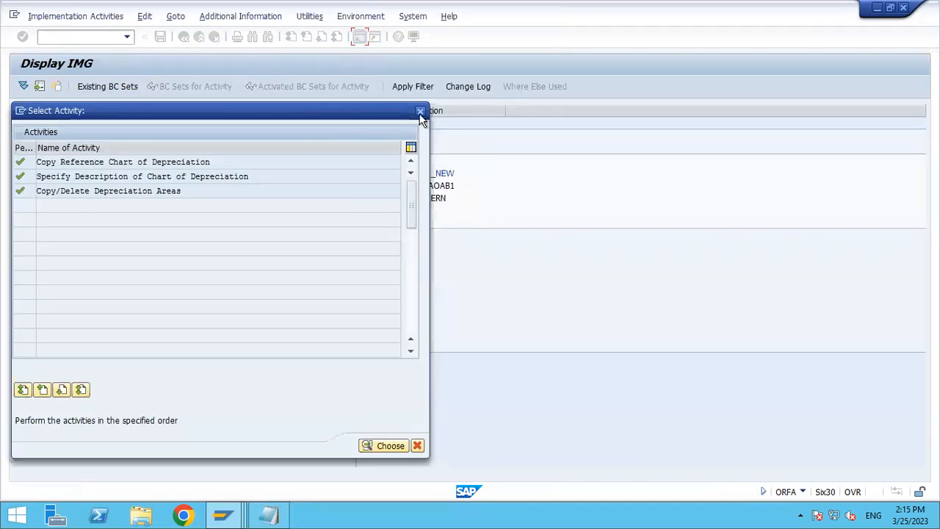
left_click(420, 112)
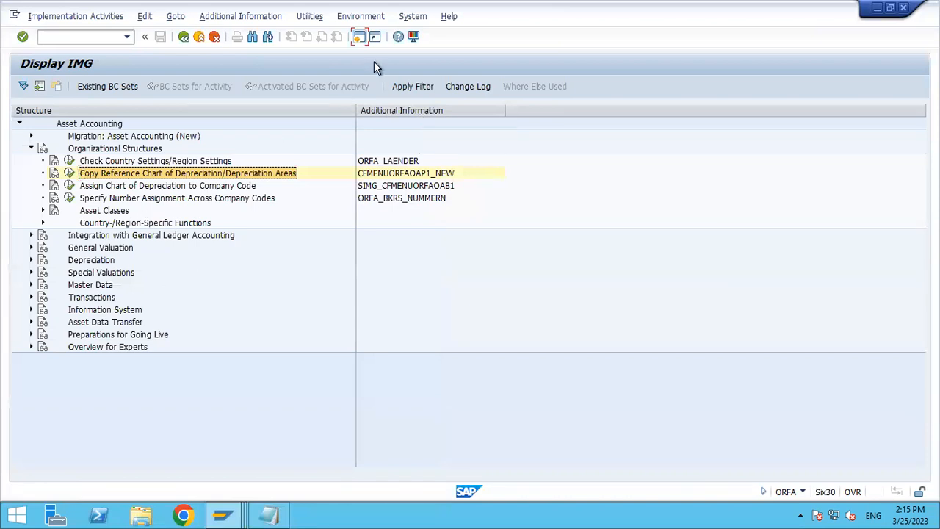
Step: Open a new session and run transaction OADB for chart of depreciation TA00
left_click(359, 37)
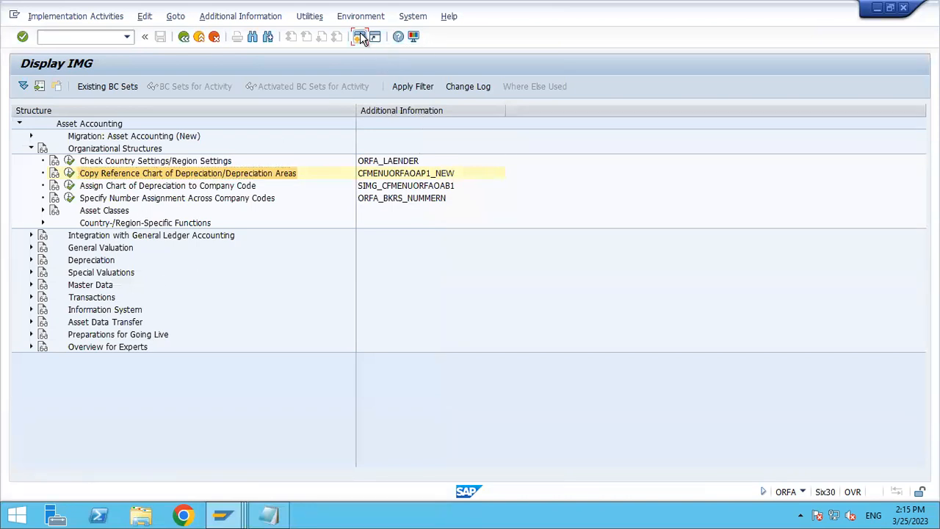
type("OADB")
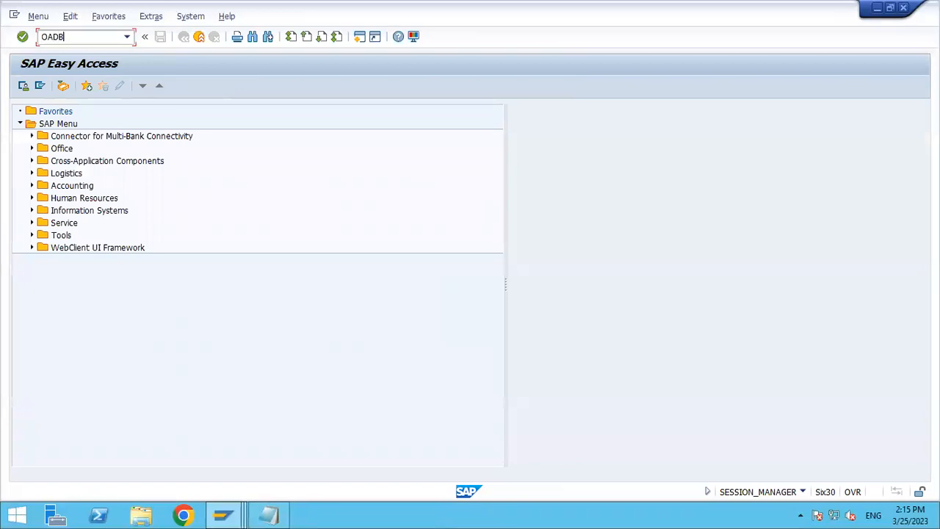
key("Return")
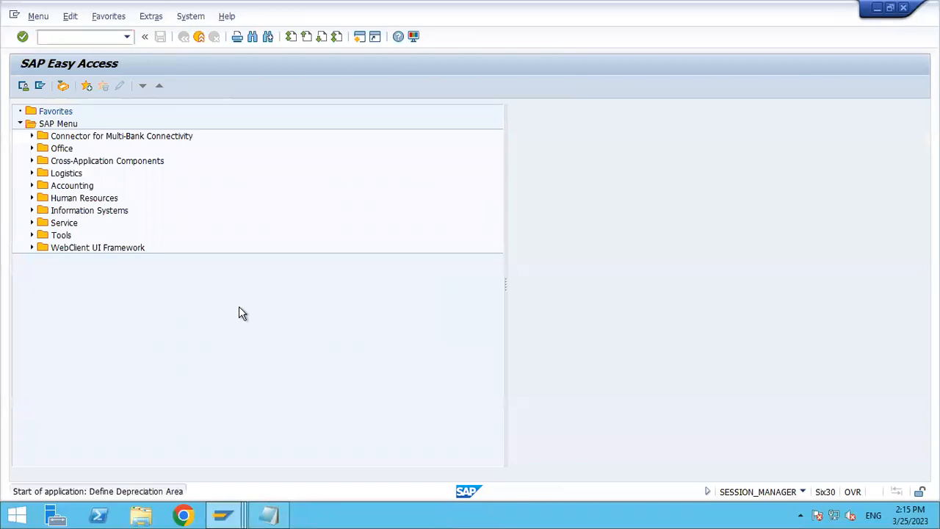
key("Return")
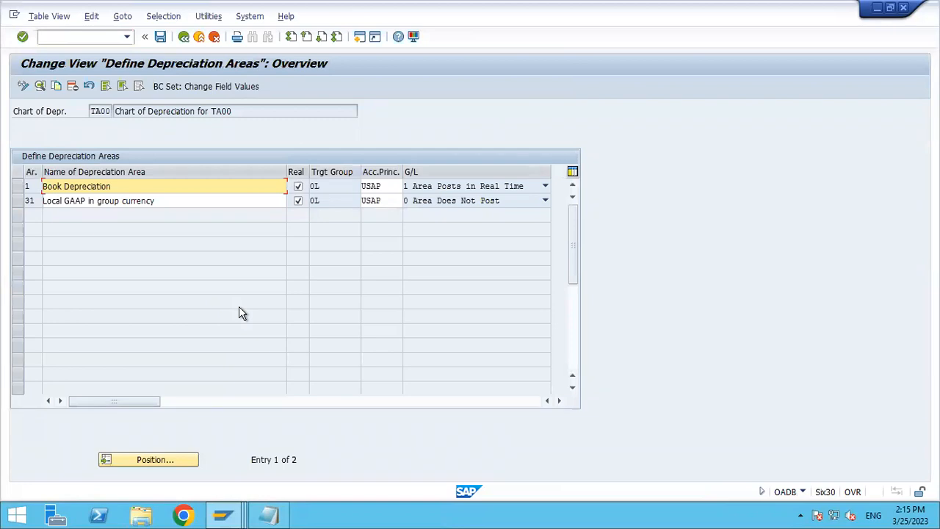
Step: Leave the depreciation areas overview and run transaction OADB again for chart of depreciation TA00
left_click(186, 36)
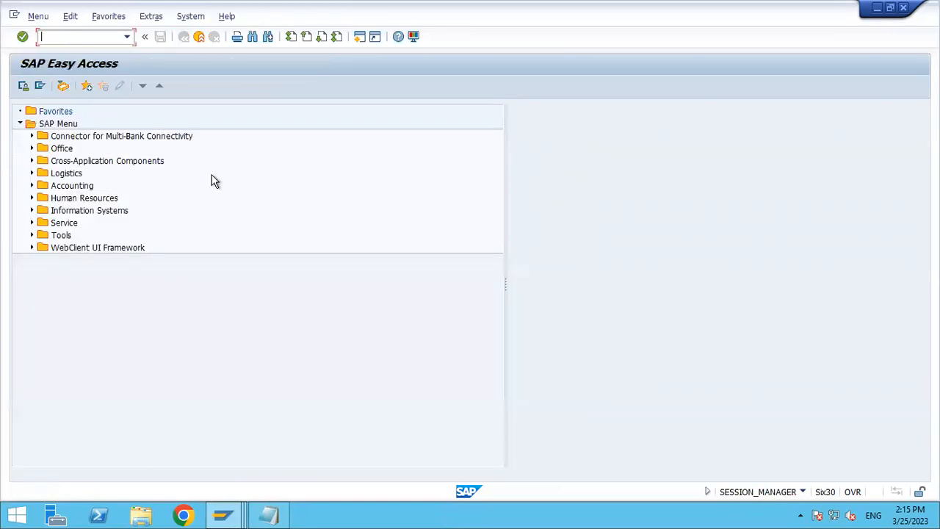
type("OADB")
key("Return")
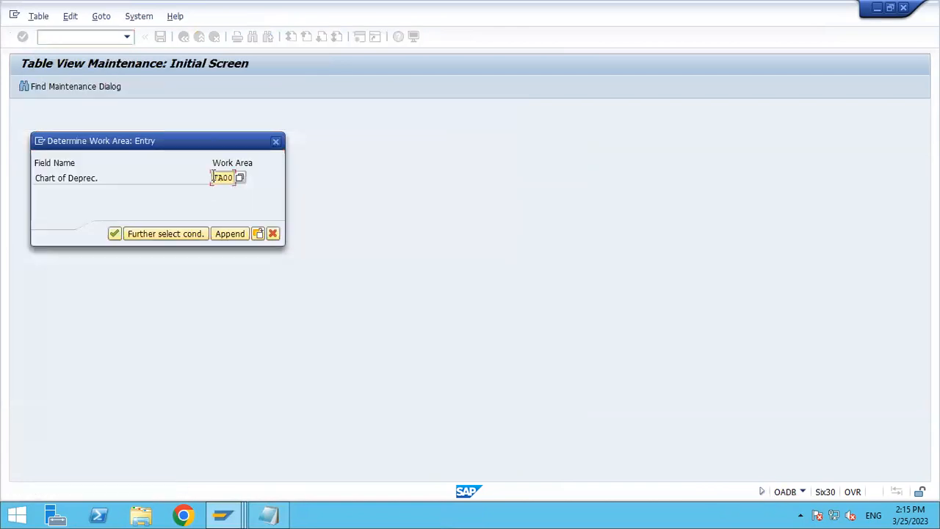
key("Return")
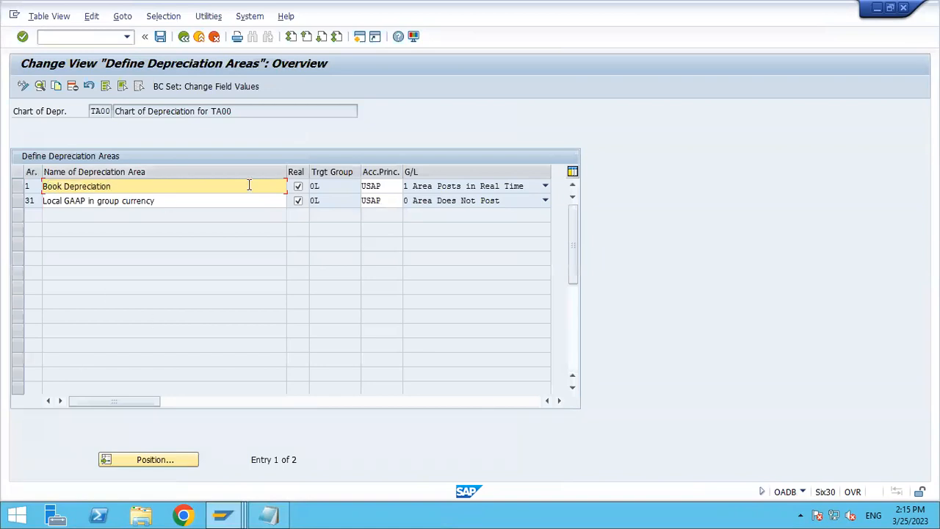
Step: Leave the depreciation areas overview and switch to the Asset Accounting workbook in Excel
left_click(184, 37)
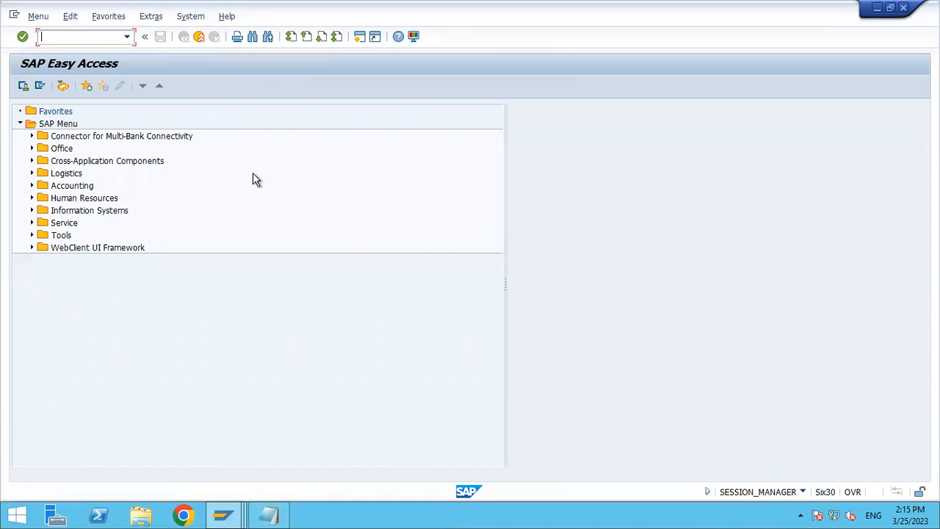
left_click(905, 9)
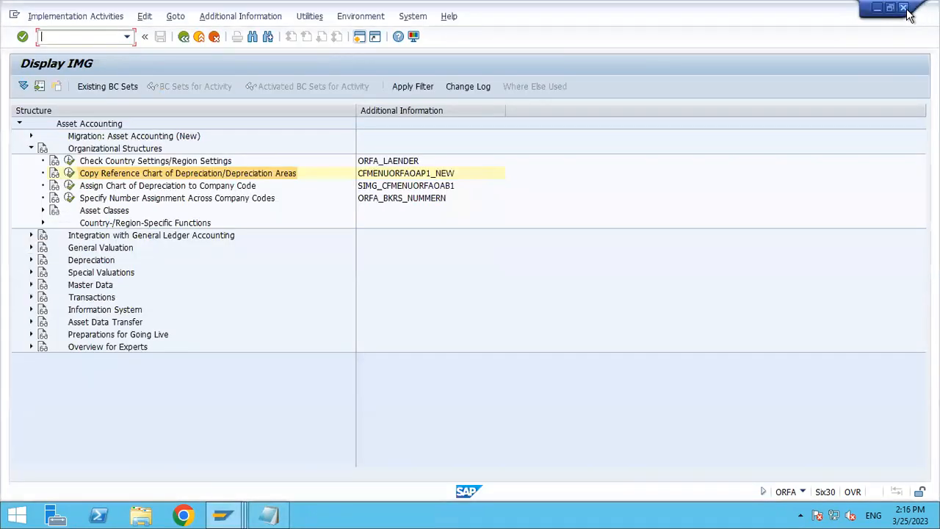
key("alt+Tab")
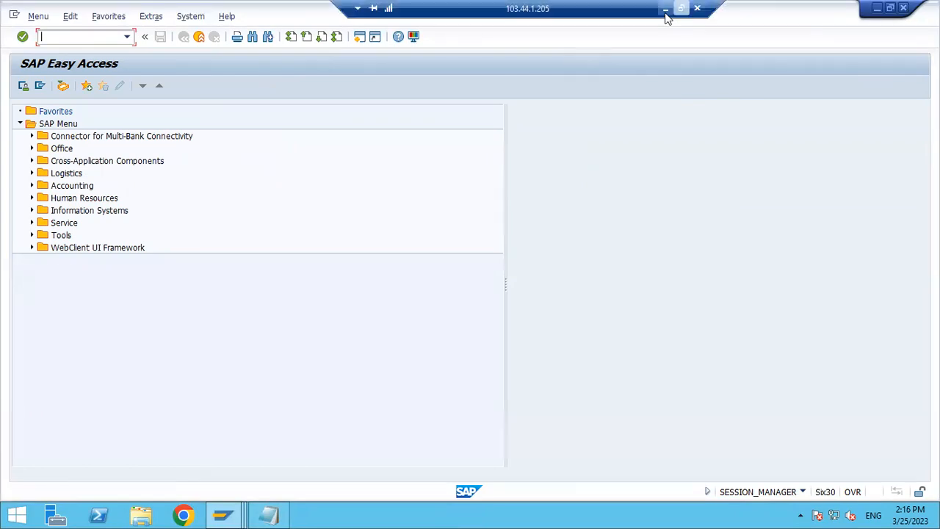
left_click(665, 9)
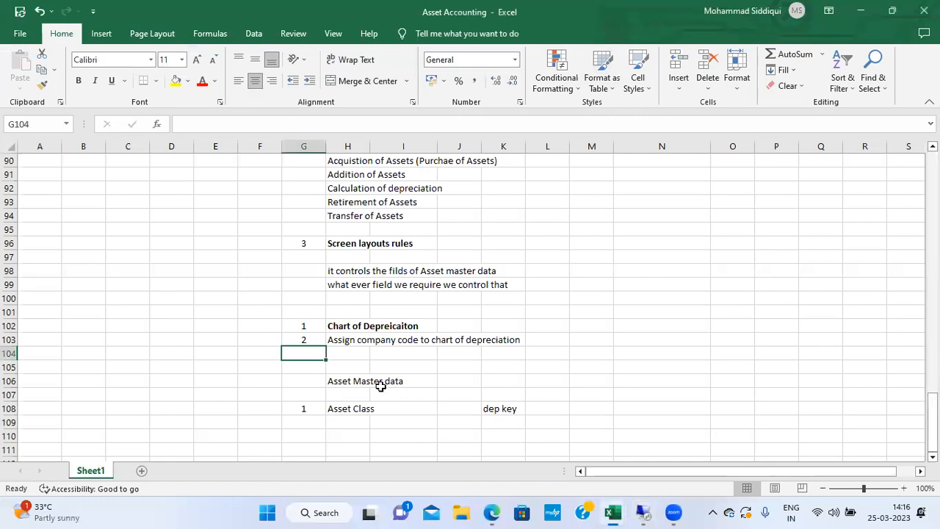
Step: Enter the note "OADB to check the chart of depreicaiton" in cell L102, and select cell H103
left_click(554, 327)
type("OADB")
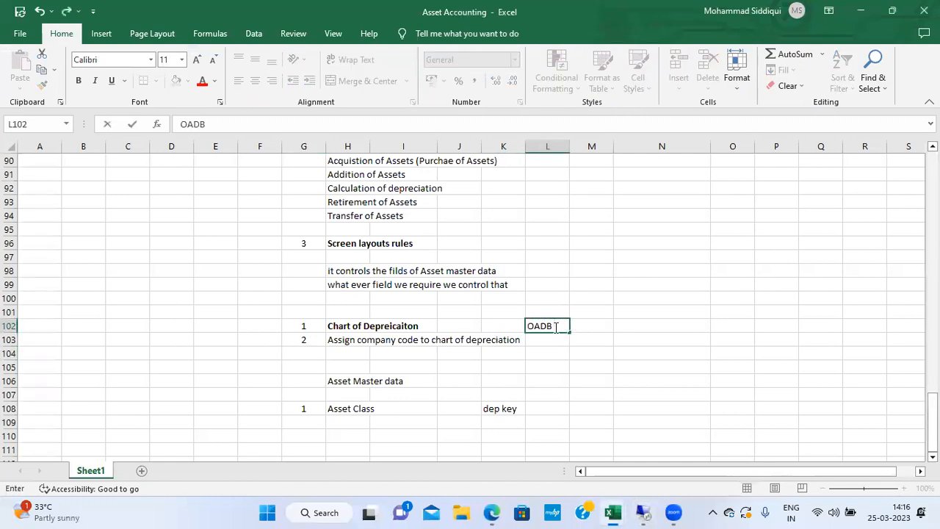
type(" to check the chart o")
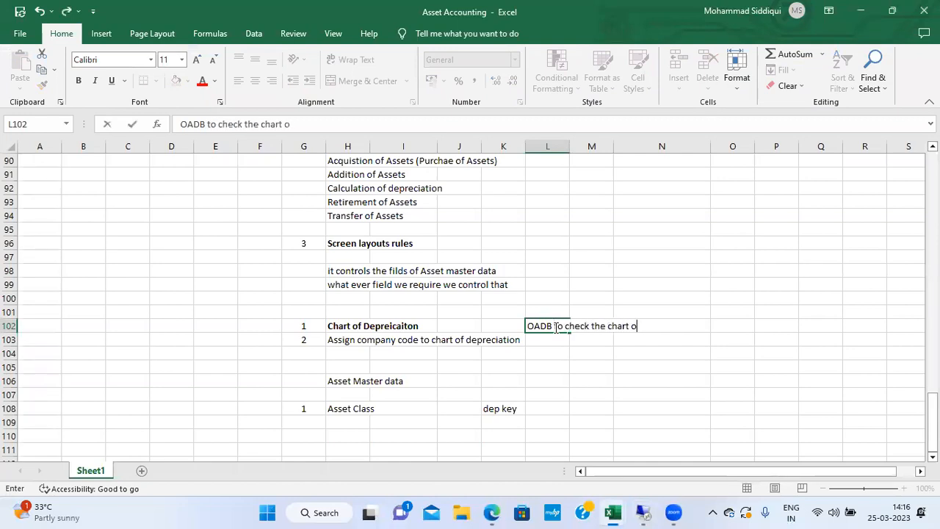
type("f depreicaiton")
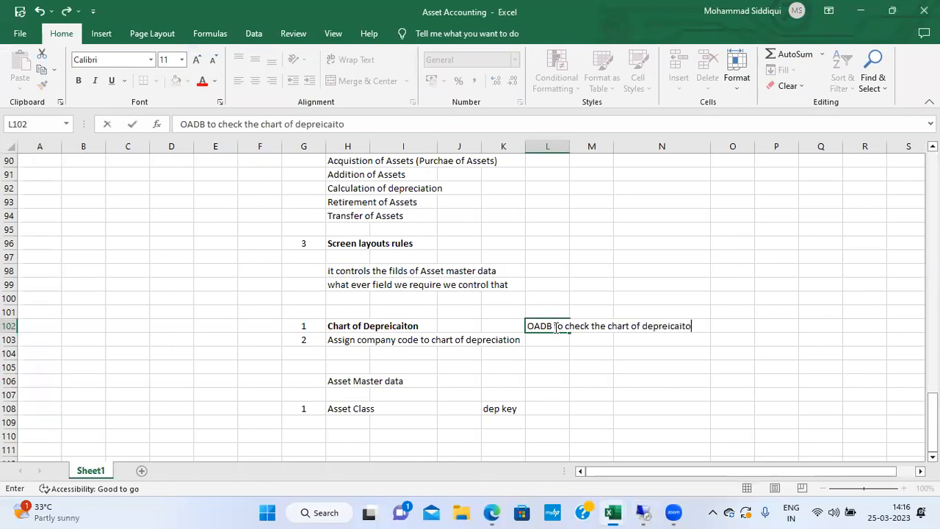
key("Return")
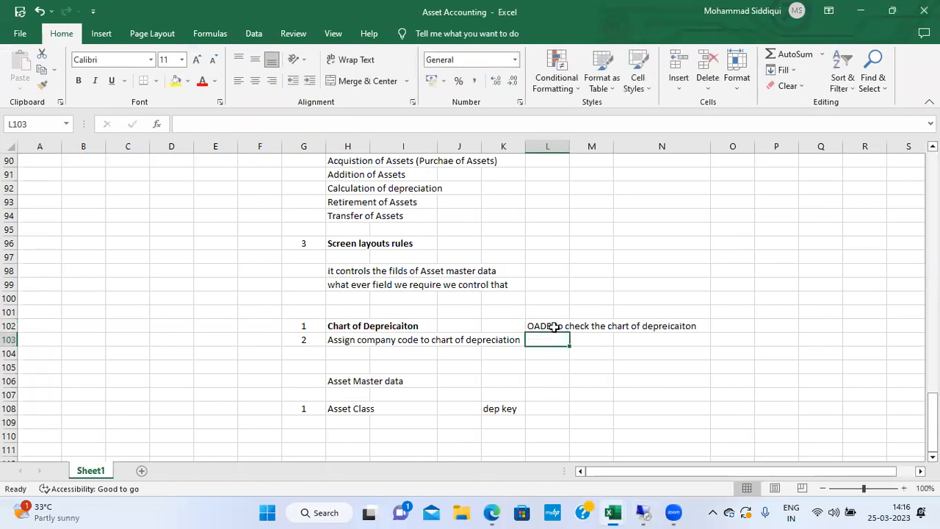
key("Left")
key("Left")
key("Left")
key("Left")
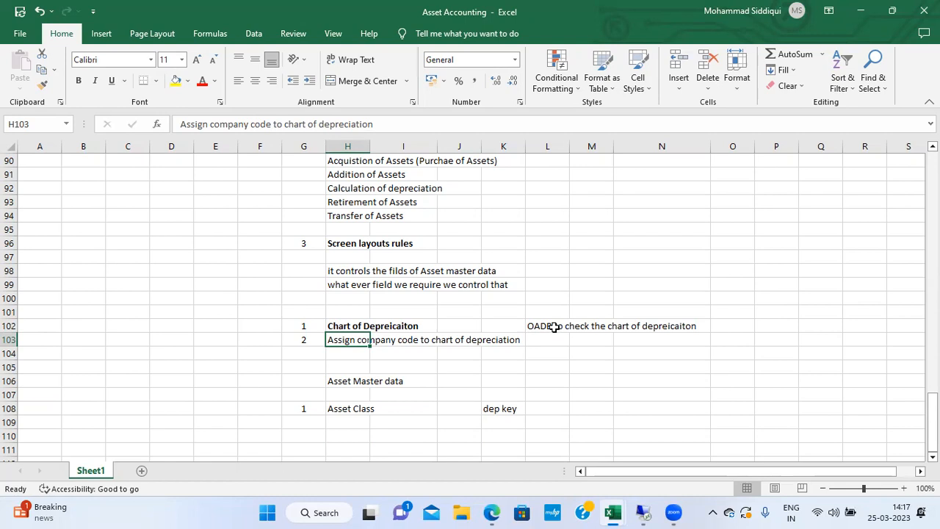
Step: Switch back to SAP and run transaction ORFA from the SAP Easy Access screen
key("alt+Tab")
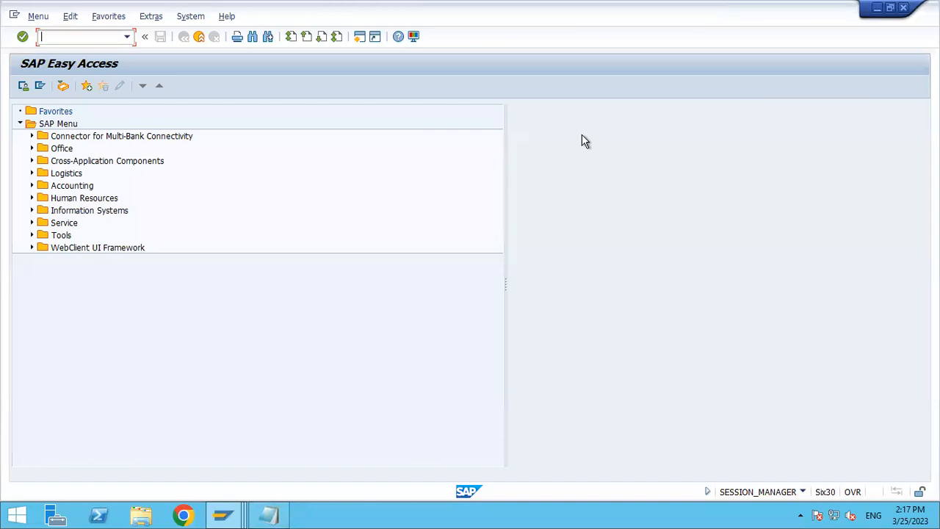
key("alt+Tab")
left_click(244, 192)
left_click(77, 35)
type("orfa")
key("Return")
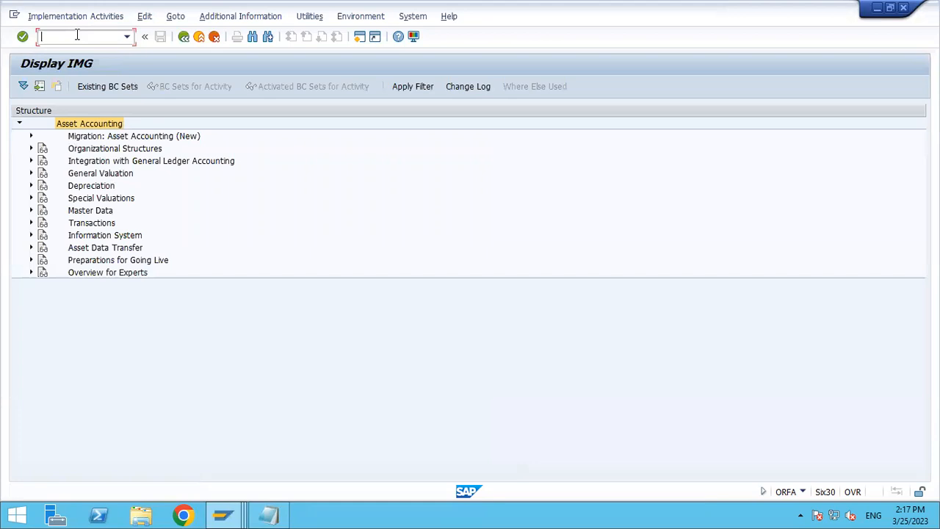
Step: Expand Organizational Structures and open the activity Assign Chart of Depreciation to Company Code
left_click(139, 151)
left_click(139, 150)
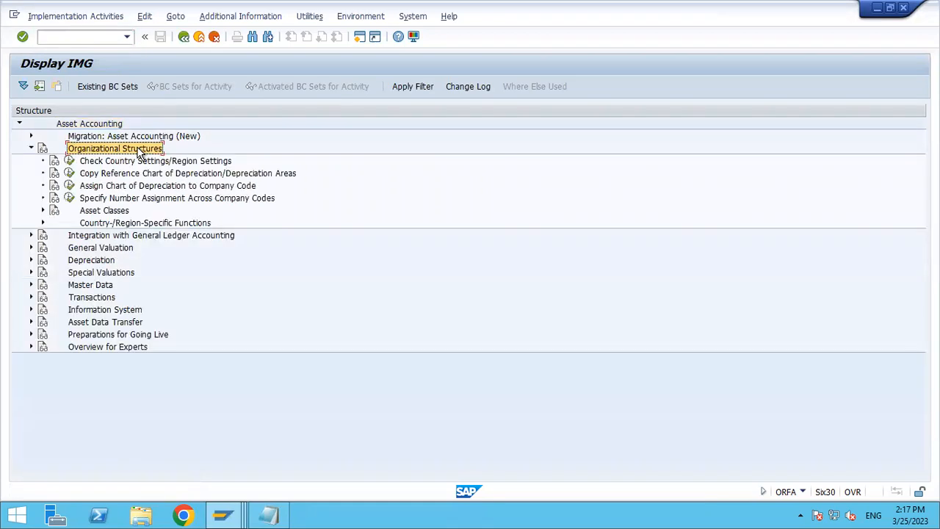
key("Down")
key("Down")
key("Down")
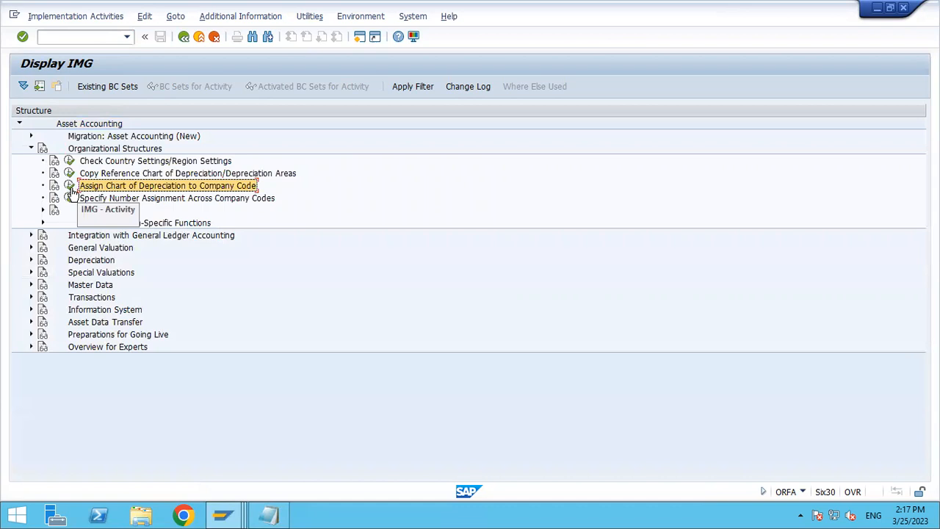
left_click(70, 186)
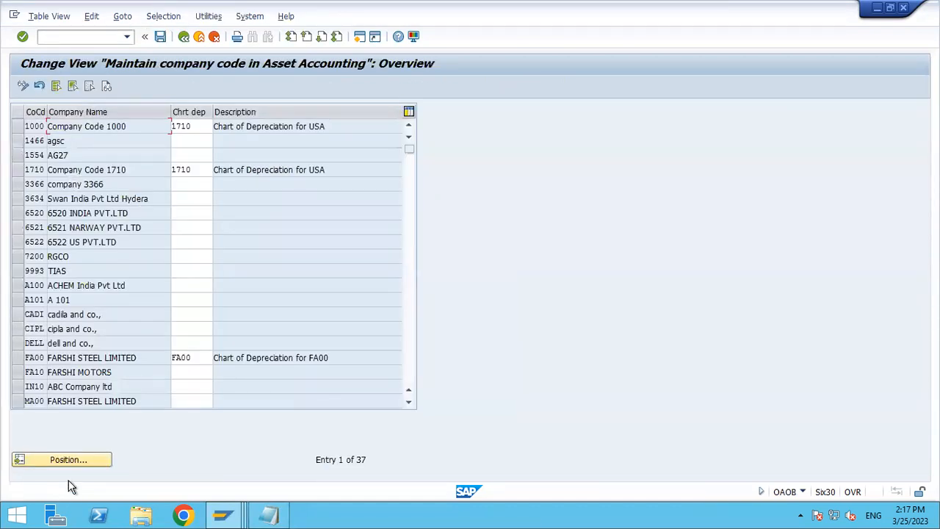
Step: Try to assign chart of depreciation TA00 to company code TA00, and leave the view without saving
left_click(80, 461)
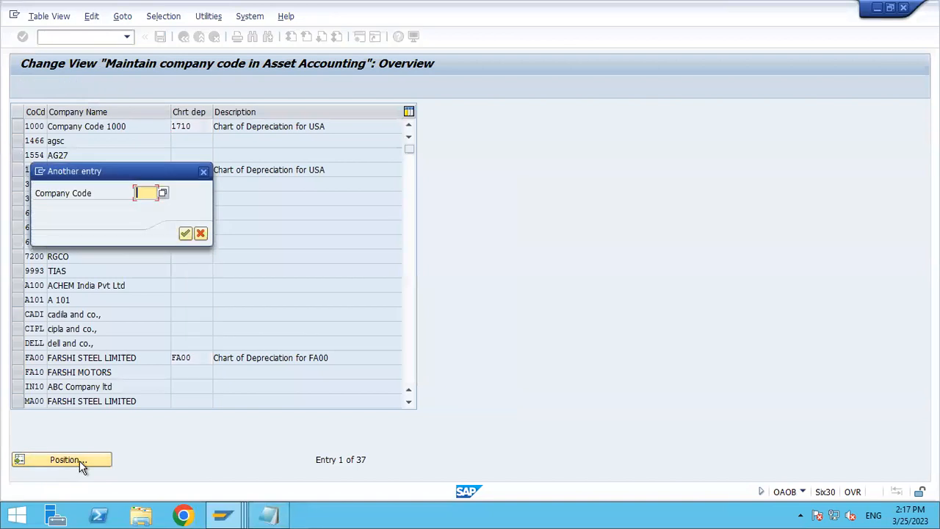
type("TA00")
key("Return")
left_click(183, 126)
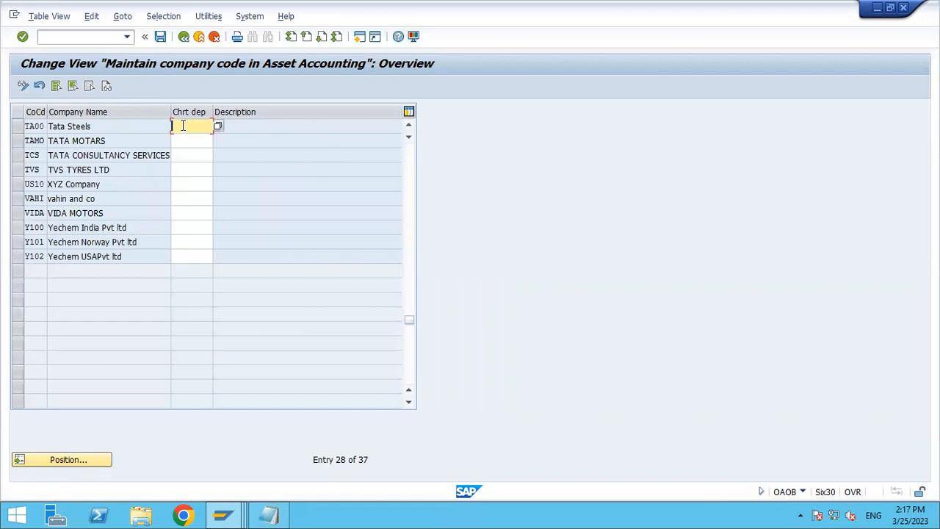
type("TA00")
key("Return")
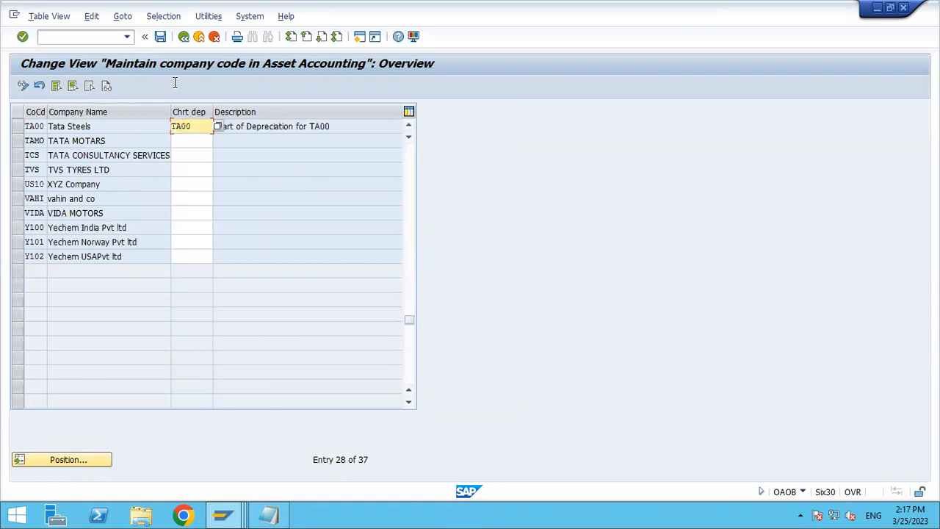
left_click(161, 38)
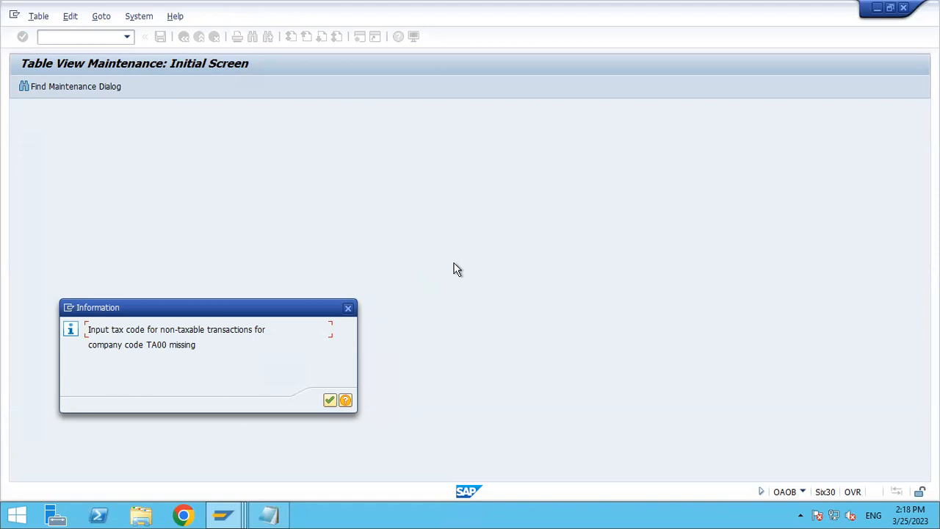
left_click(348, 309)
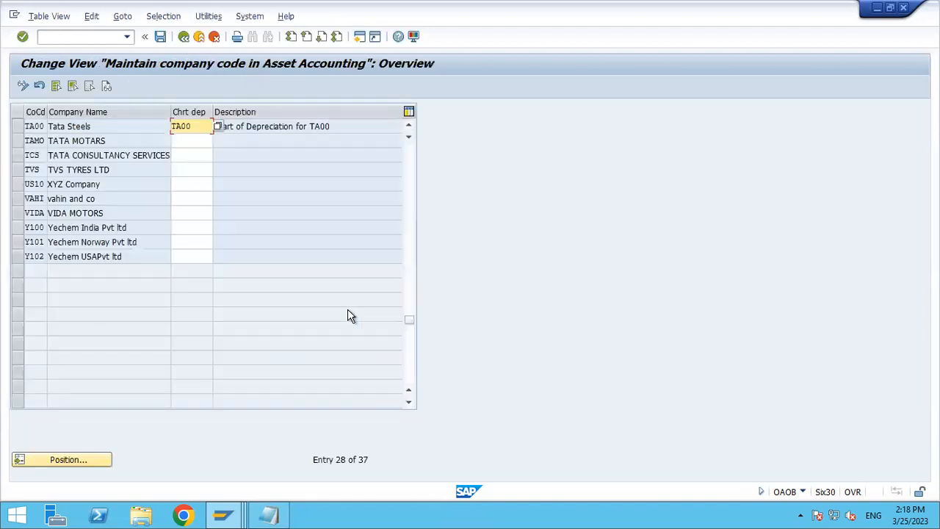
left_click(199, 37)
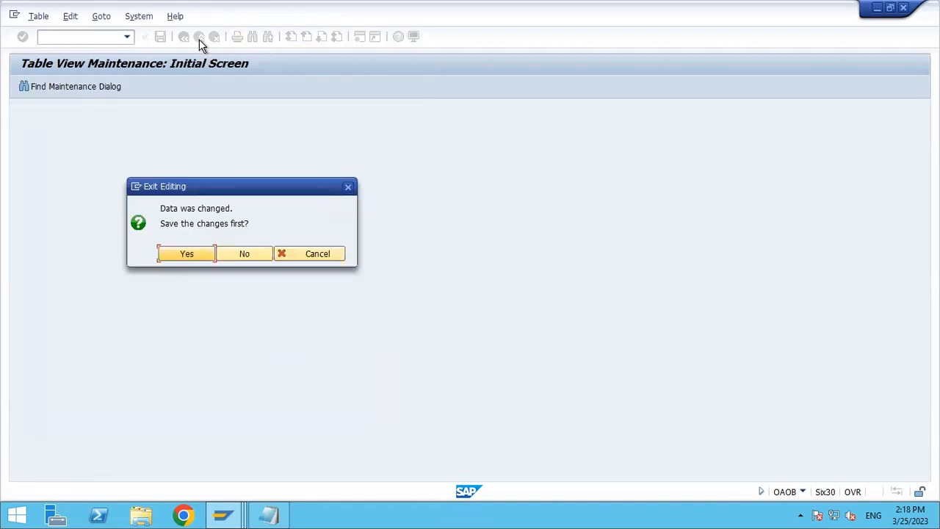
left_click(257, 257)
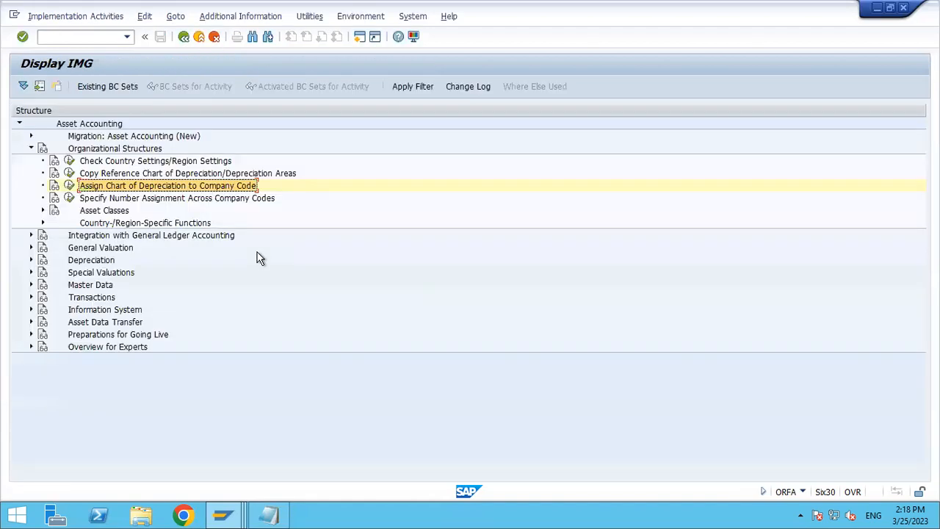
Step: Open a new session with transaction SPRO and display the SAP Reference IMG
left_click(360, 37)
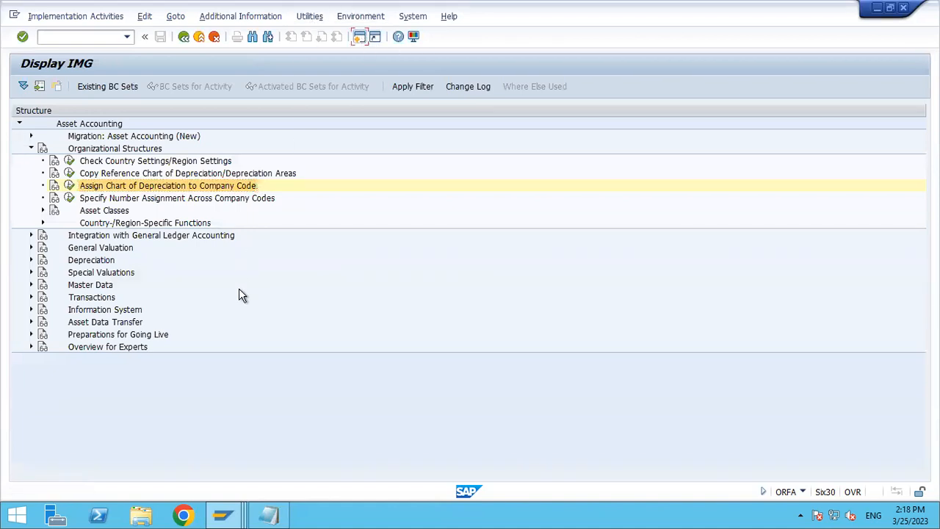
type("SPRO")
key("Return")
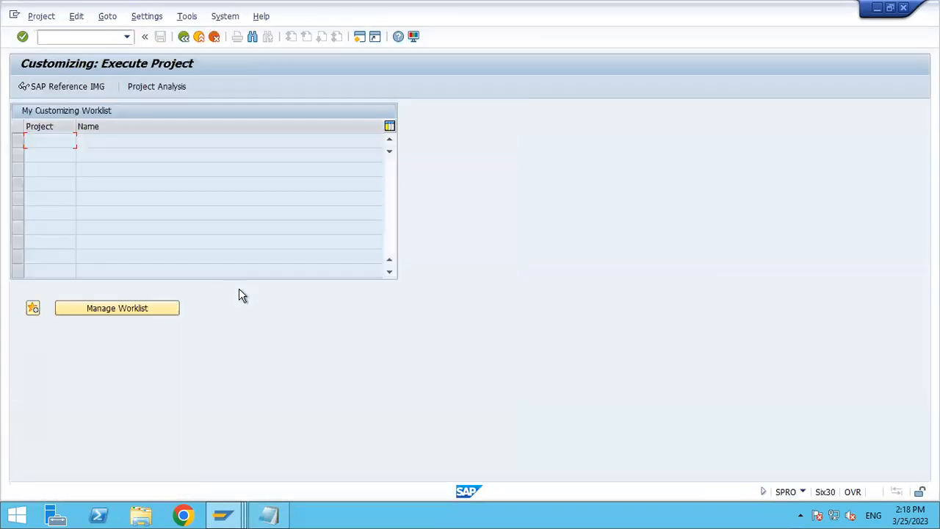
left_click(83, 90)
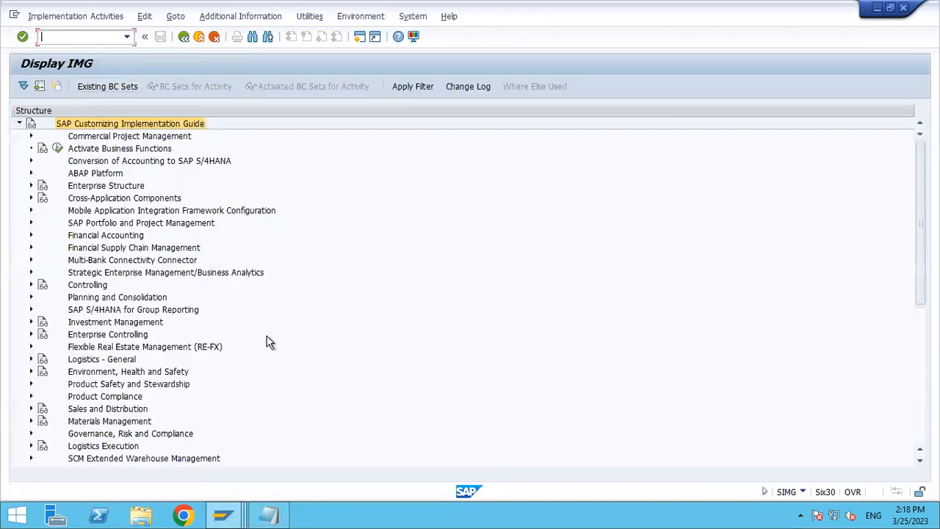
Step: Expand Financial Accounting and its Financial Accounting Global Settings node in the IMG structure
double_click(124, 240)
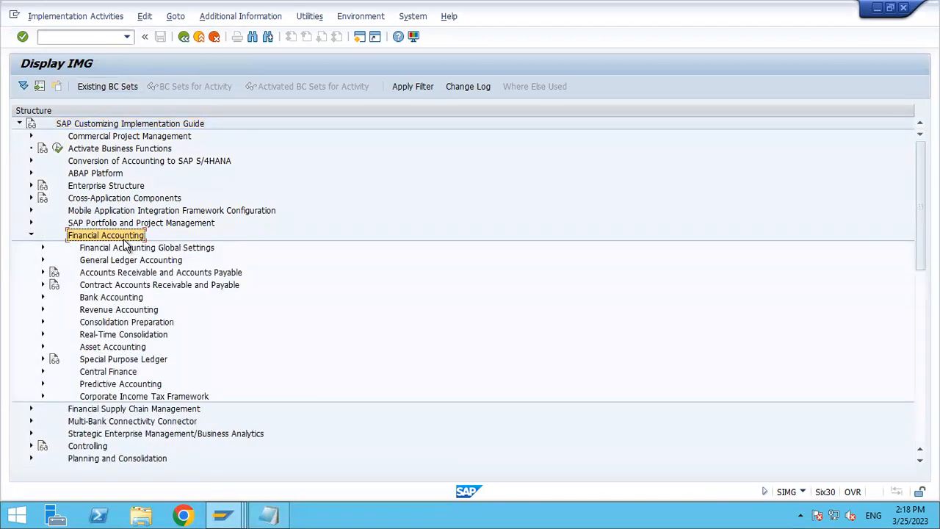
key("Down")
key("Down")
key("Down")
key("Down")
key("Down")
key("Up")
key("Up")
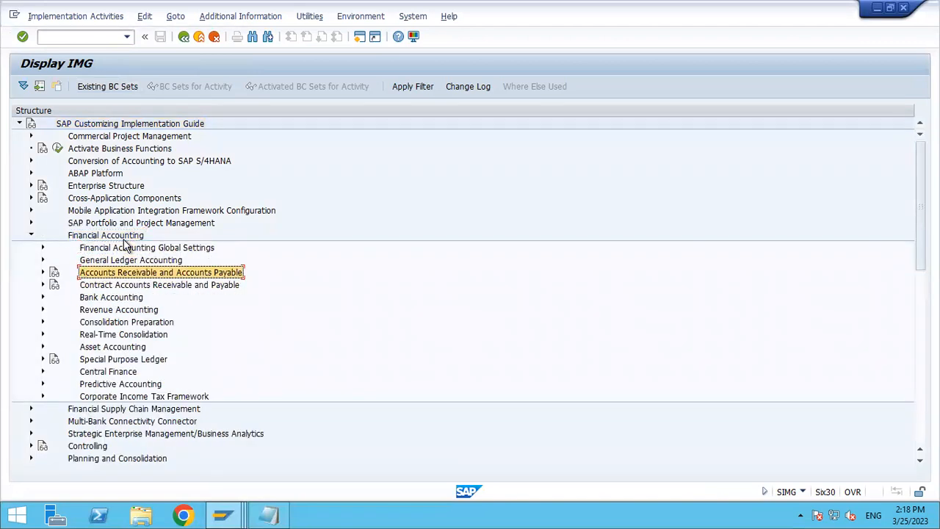
double_click(125, 246)
Step: Expand the Tax on Sales/Purchases node under Financial Accounting Global Settings
key("Down")
key("Down")
key("Down")
key("Down")
key("Down")
key("Down")
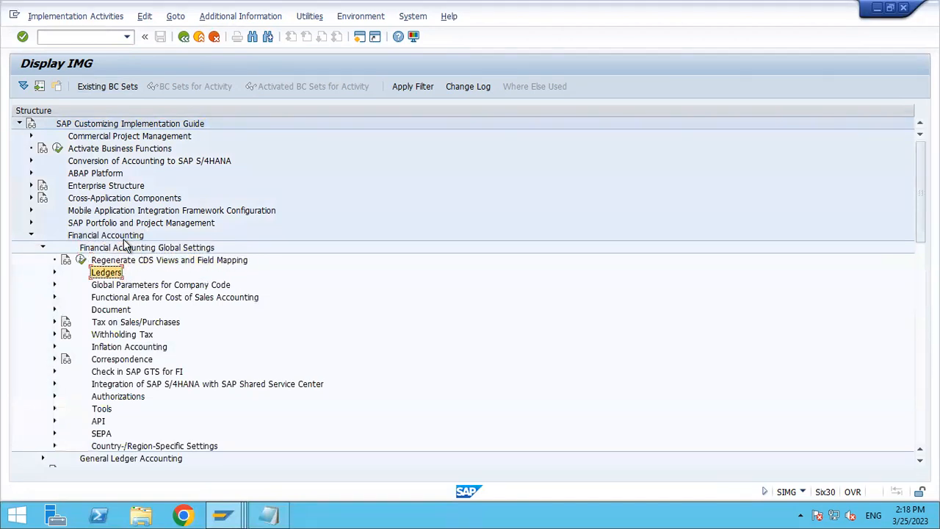
key("Right")
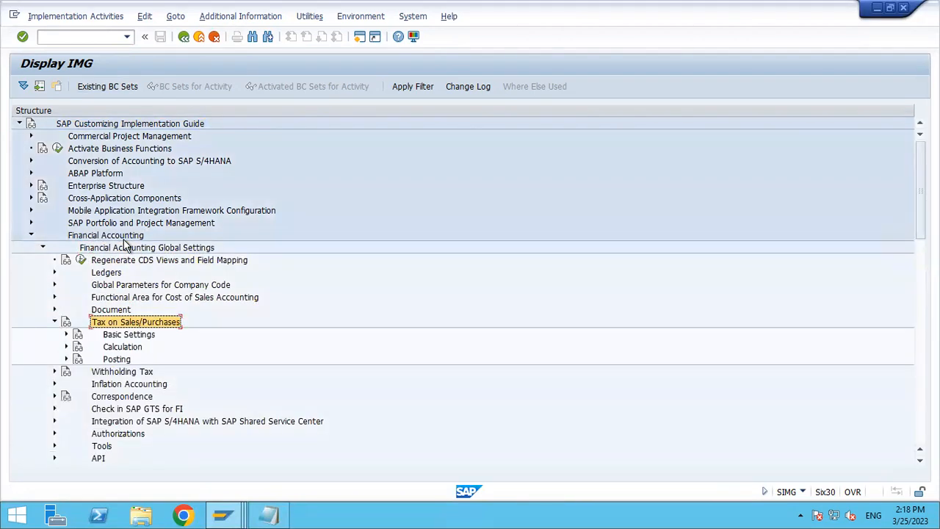
Step: Expand Posting under Tax on Sales/Purchases and select Assign Tax Codes for Non-Taxable Transactions
key("Down")
key("Down")
key("Down")
key("Right")
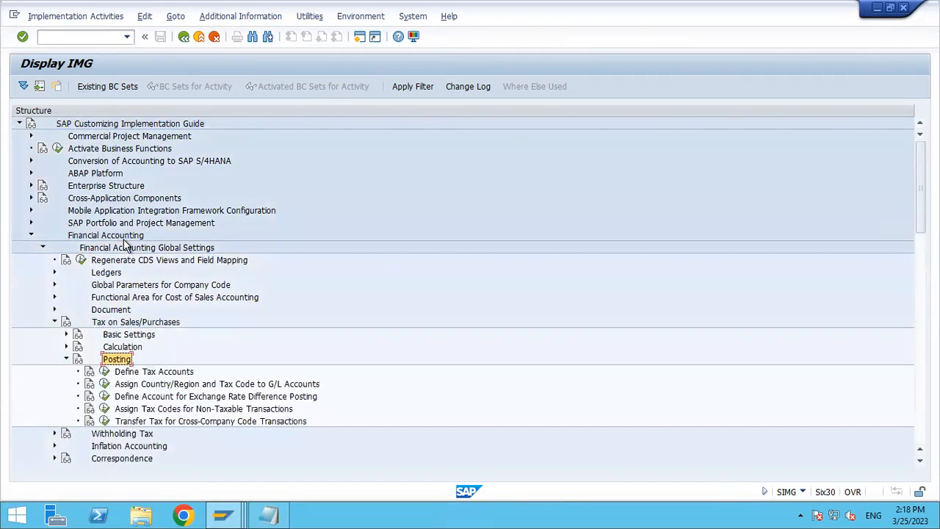
key("Down")
key("Down")
key("Down")
key("Down")
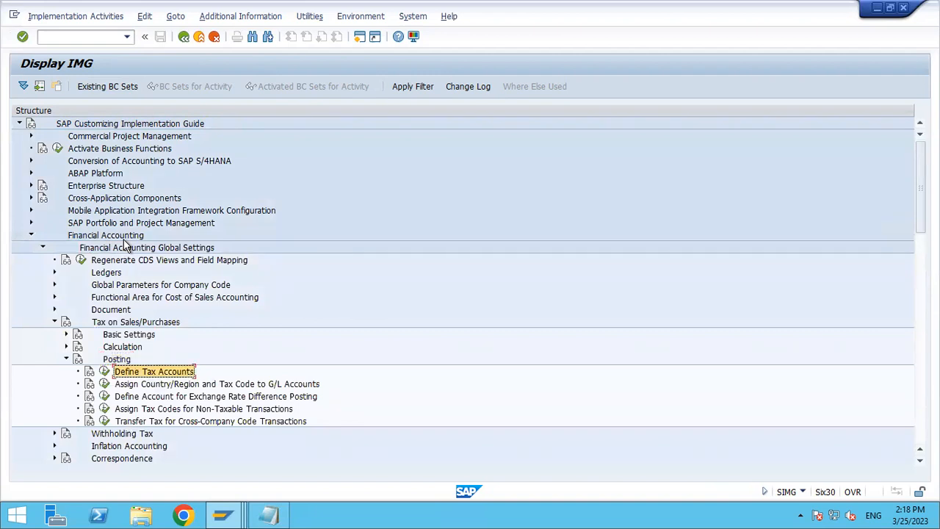
Step: Display the IMG activity keys as additional information in the structure and widen their column
left_click(279, 21)
mouse_move(286, 38)
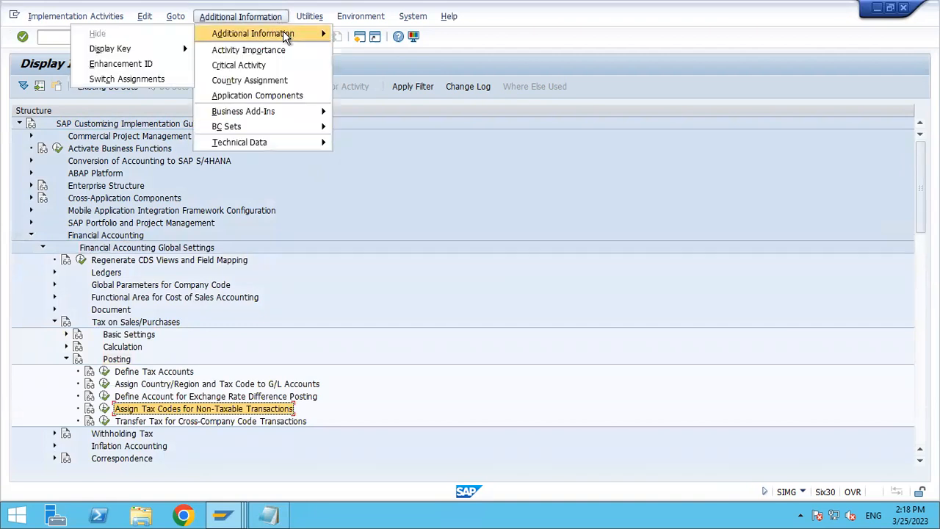
mouse_move(182, 53)
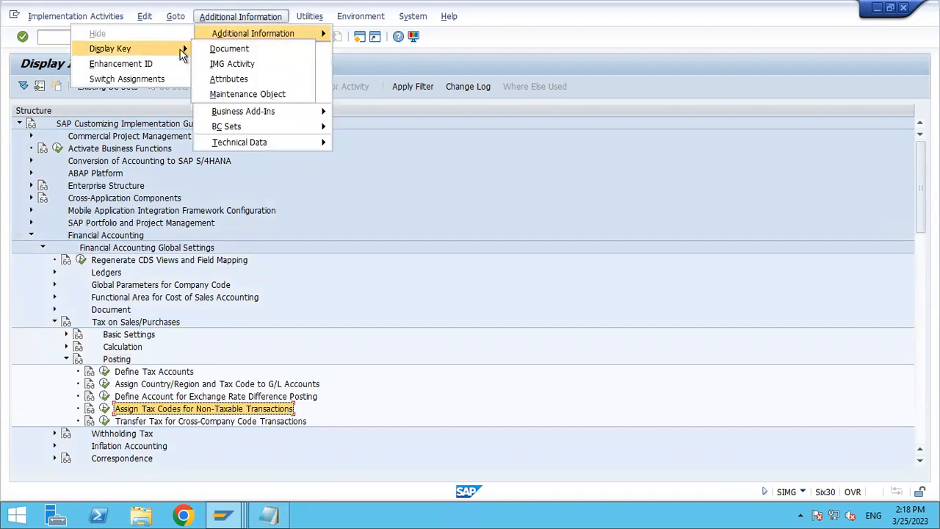
left_click(221, 65)
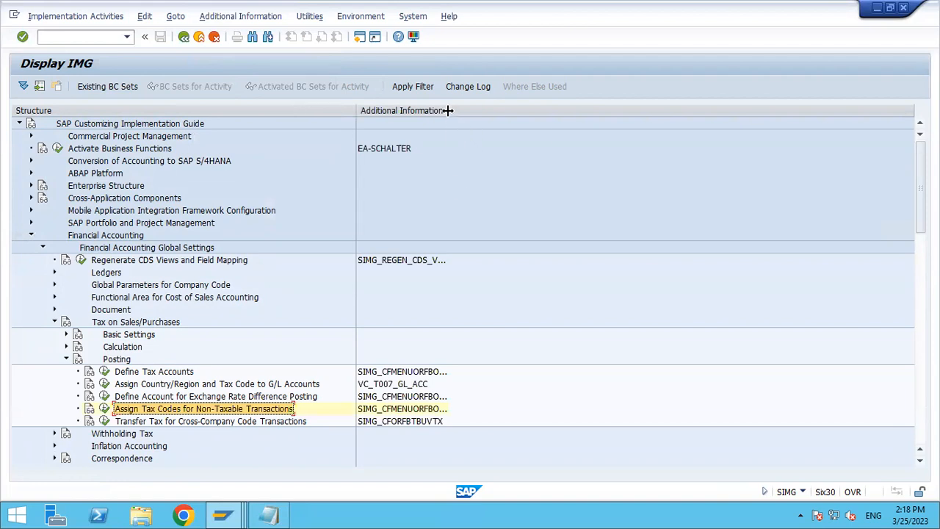
left_click_drag(452, 115, 529, 115)
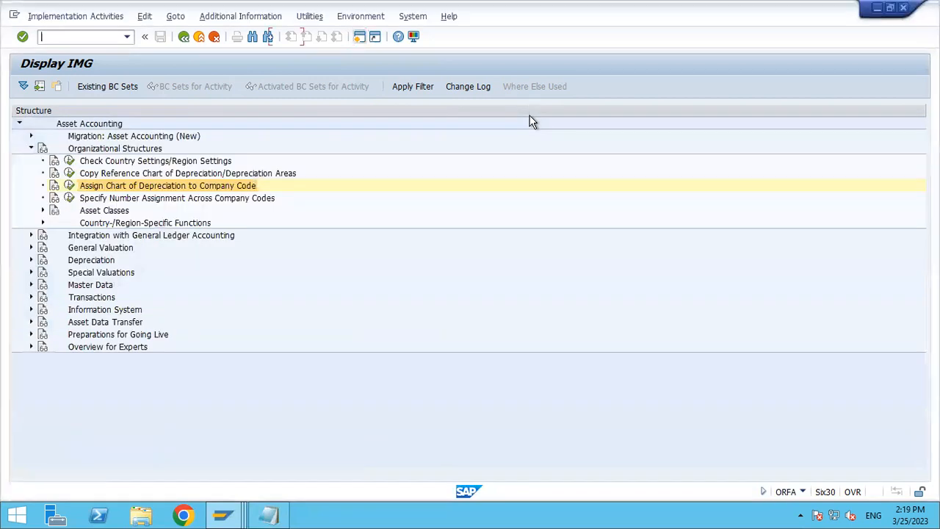
Step: Open the Assign Chart of Depreciation to Company Code activity and position the list on company code TA00
left_click(70, 185)
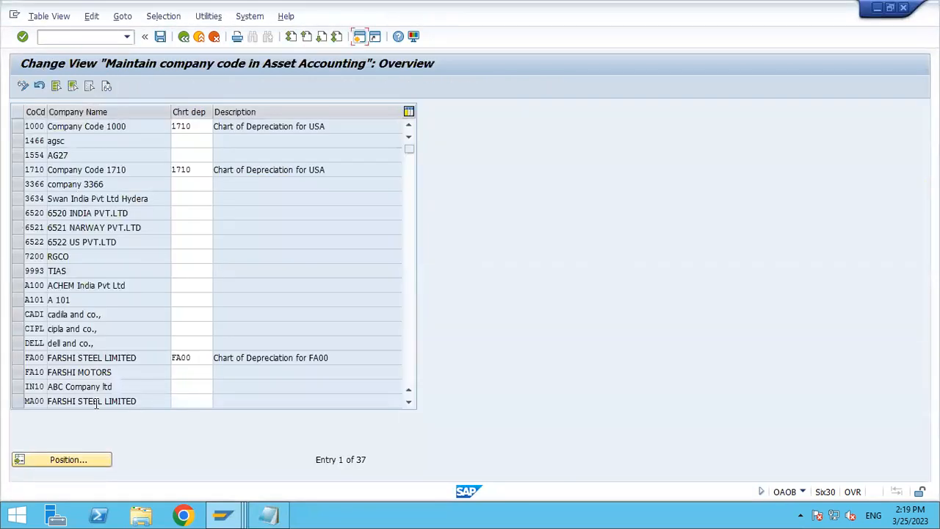
left_click(98, 461)
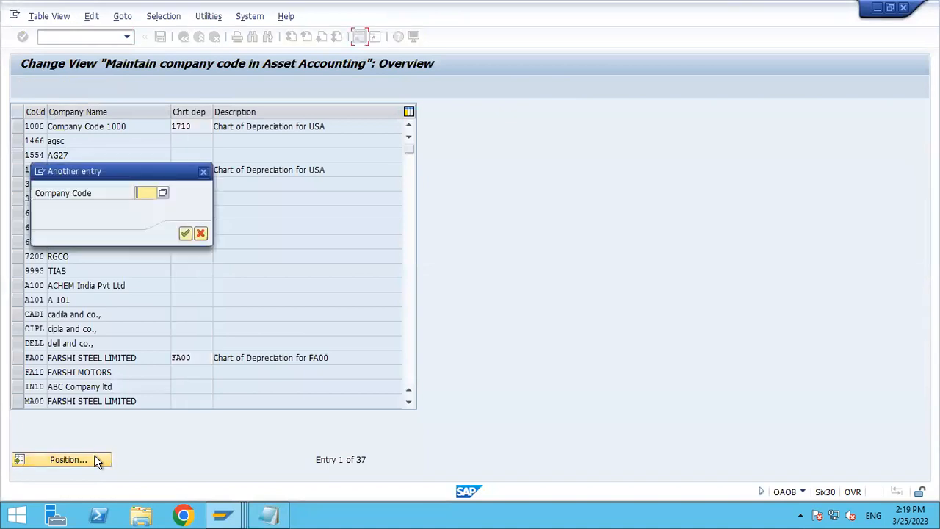
key("space")
key("Down")
key("Return")
key("Return")
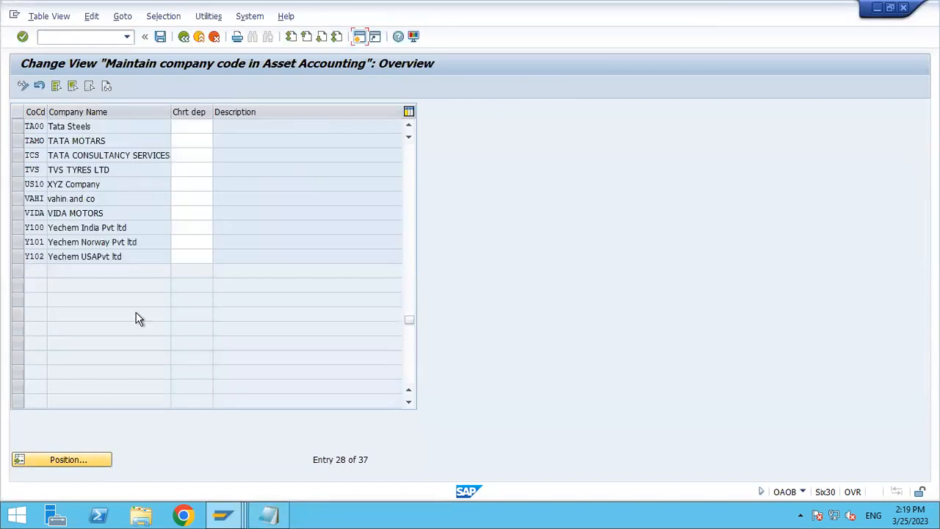
Step: Assign chart of depreciation TA00 to company code TA00 and try to save the assignment
left_click(188, 129)
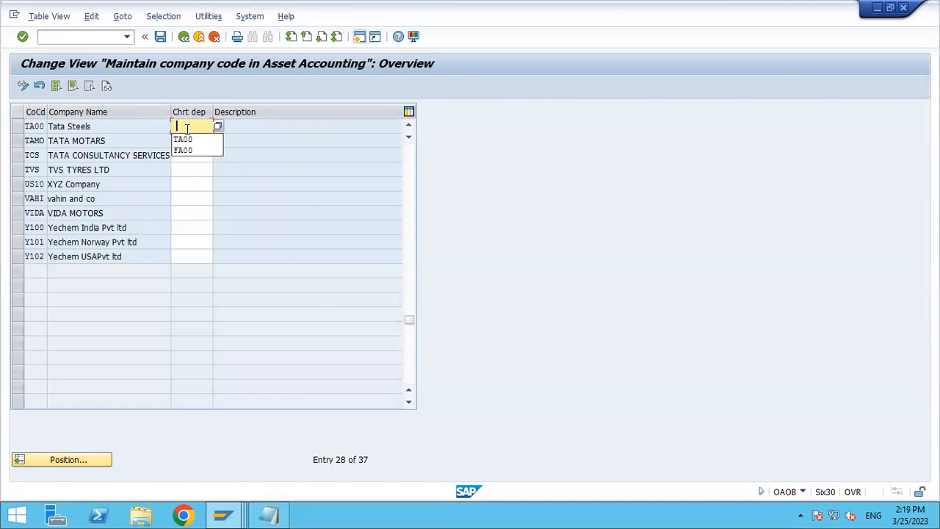
left_click(183, 138)
left_click(160, 36)
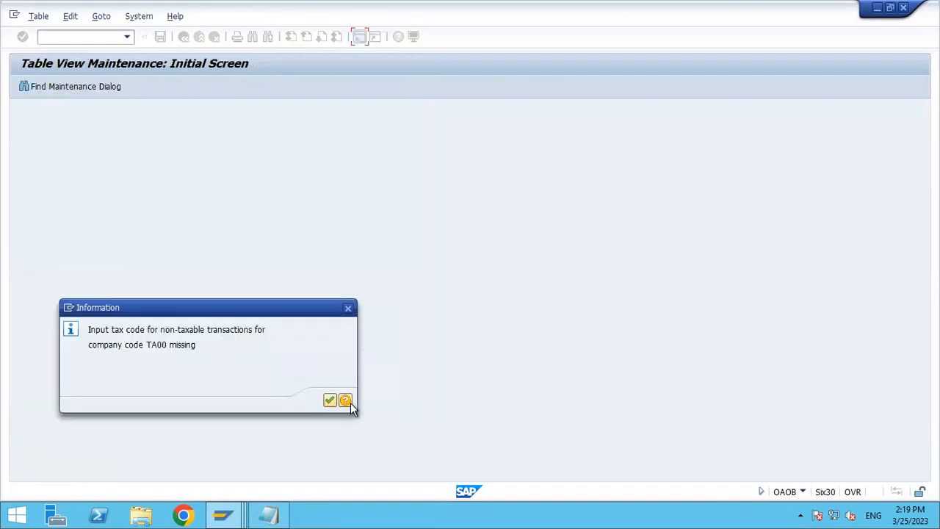
Step: Read the details of the information message about the missing input tax code and close it
left_click(345, 401)
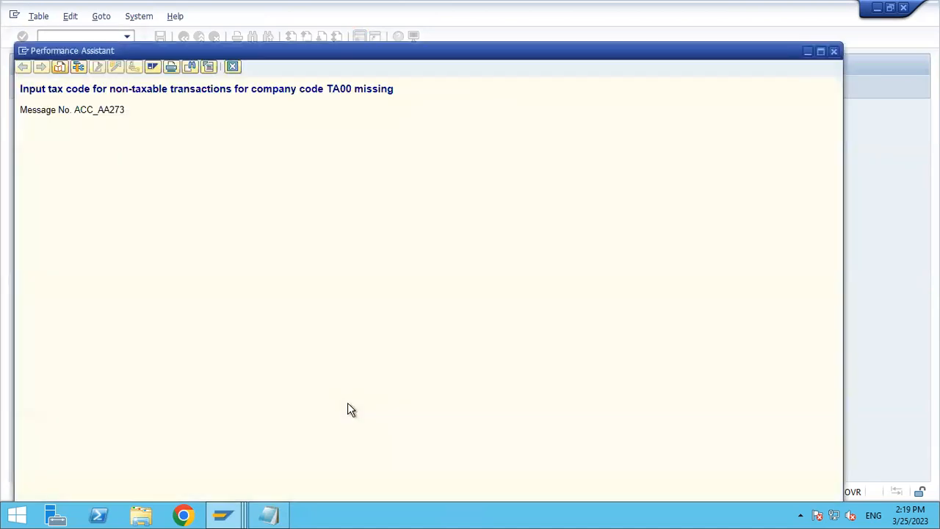
left_click(233, 67)
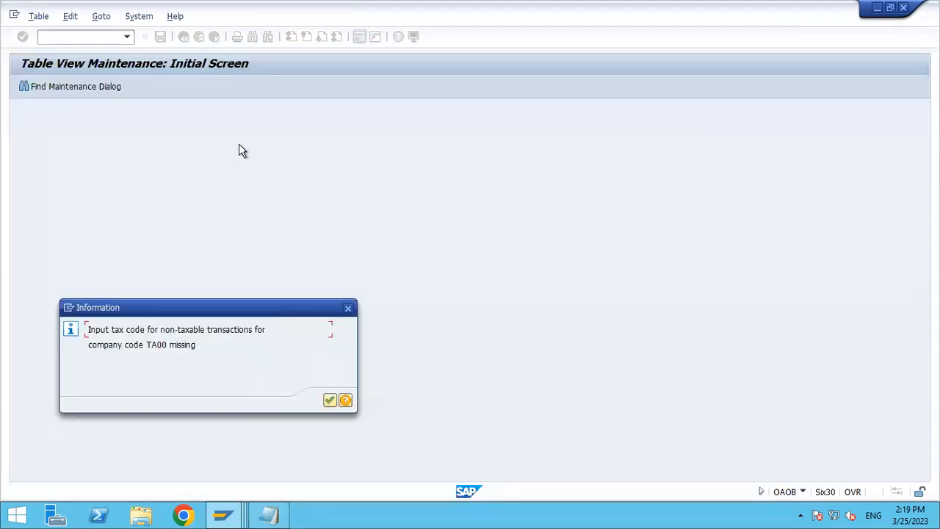
left_click(330, 399)
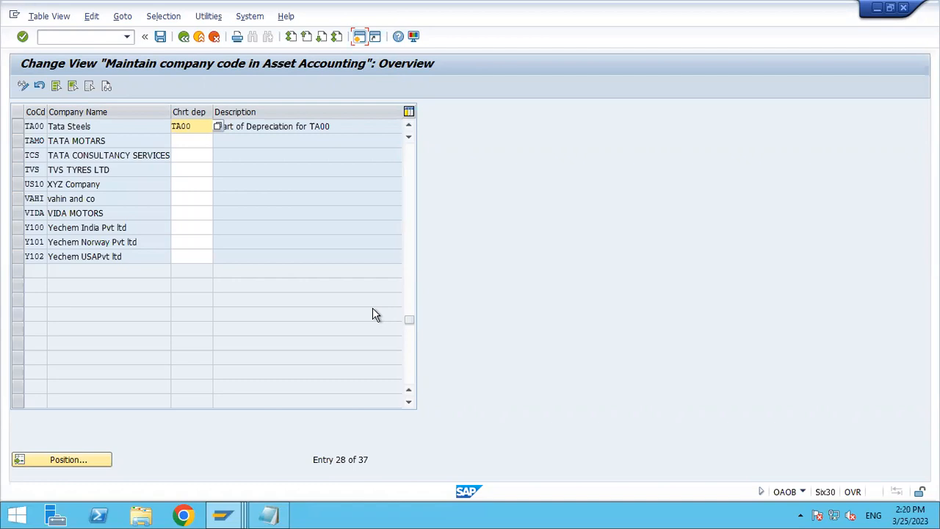
key("F3")
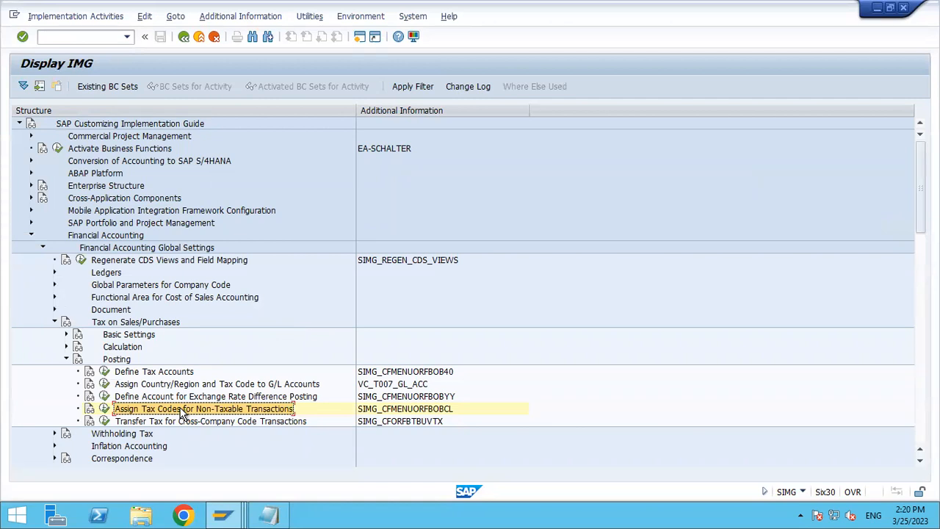
Step: Open Assign Tax Codes for Non-Taxable Transactions and position the list on company code TA00
left_click(104, 409)
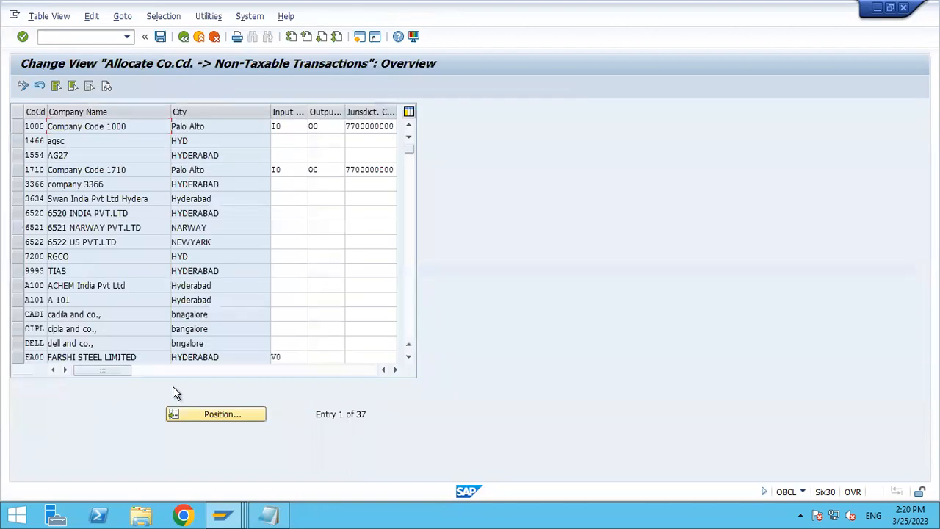
left_click(193, 420)
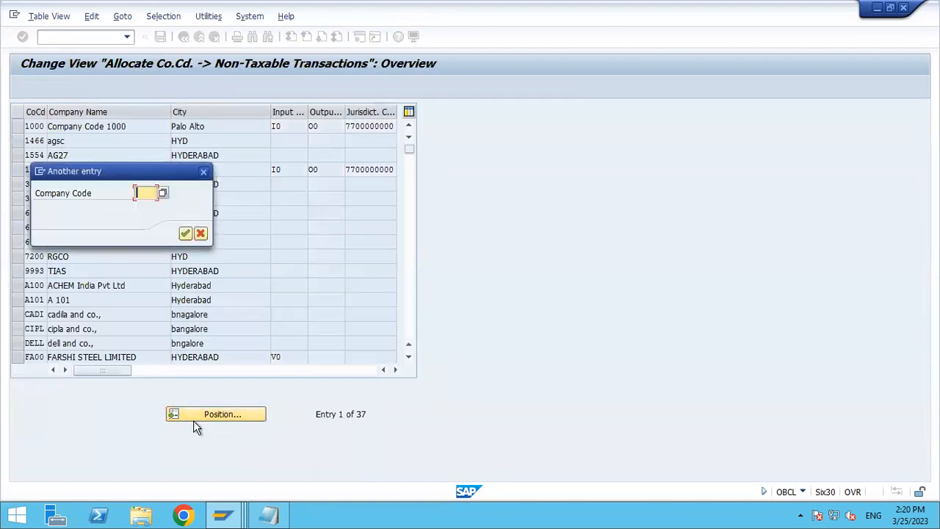
type("FA")
key("BackSpace")
key("BackSpace")
type("TA00")
key("Return")
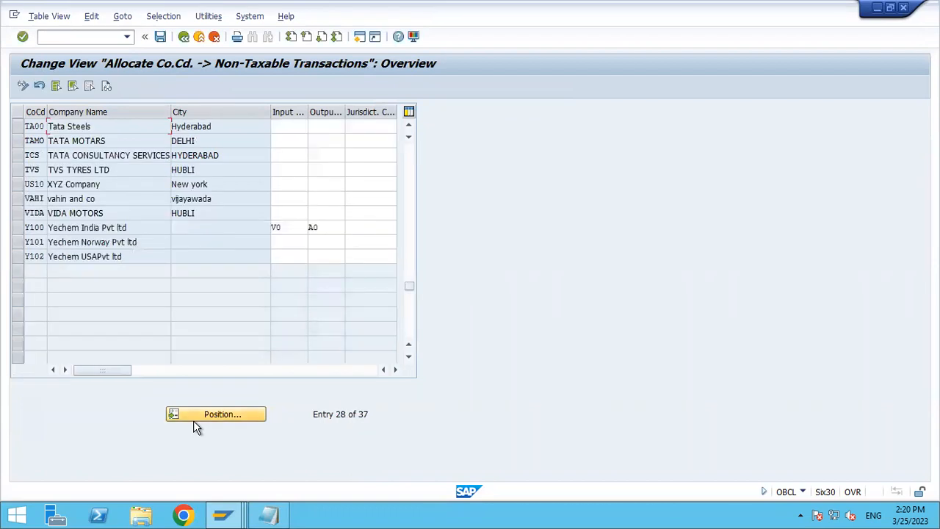
Step: Set the input tax code of company code TA00 to V0 and save it in the proposed customizing request
left_click(279, 126)
type("V0")
left_click(160, 37)
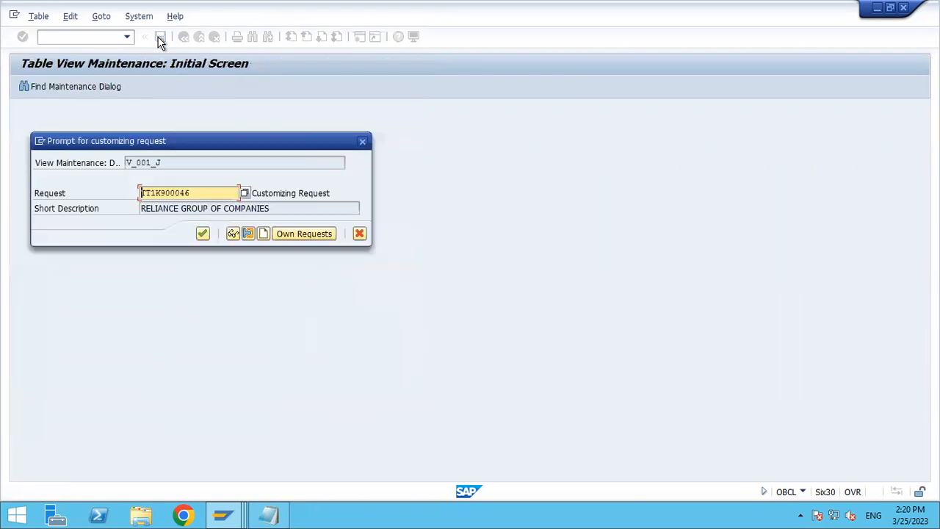
left_click(202, 233)
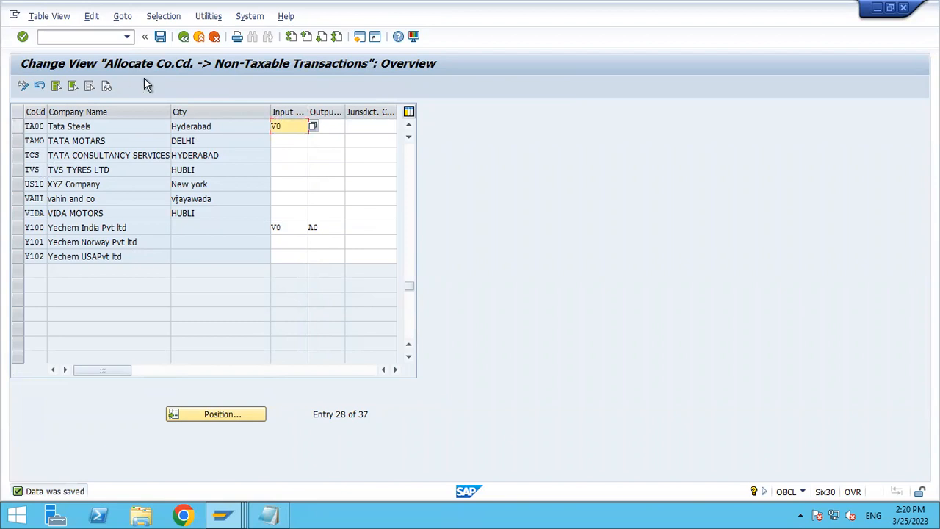
Step: Save company code TA00's chart of depreciation assignment in the customizing request and return to the Asset Accounting IMG structure
left_click(903, 8)
left_click(164, 40)
left_click(203, 234)
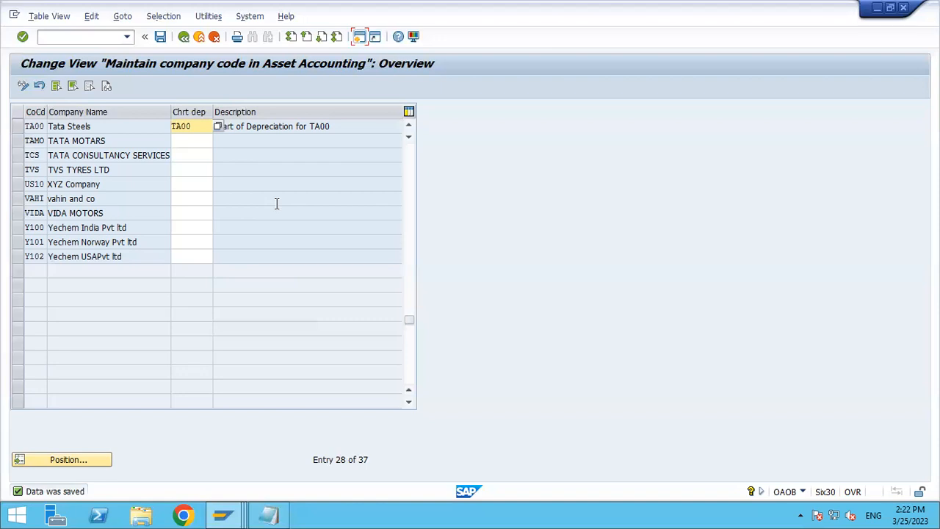
left_click(158, 38)
left_click(184, 37)
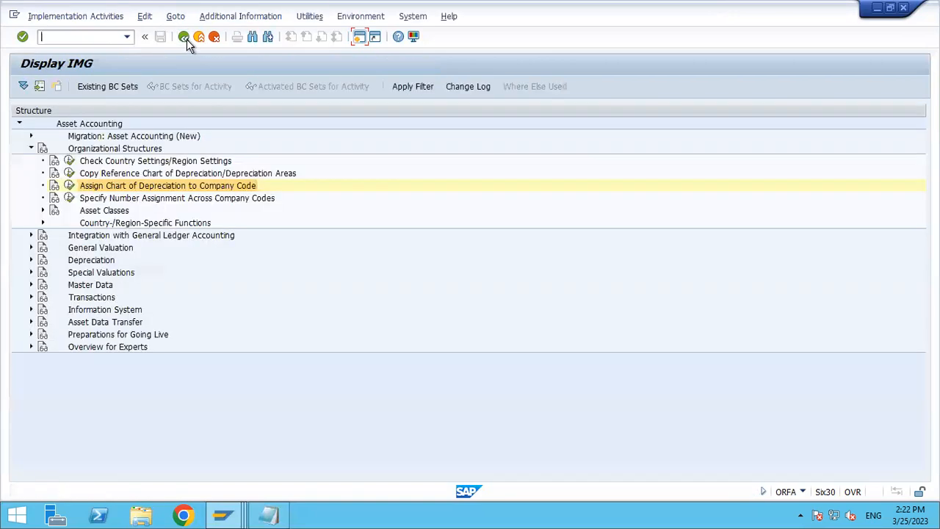
Step: Expand the Asset Classes node under Organizational Structures and select Specify Account Determination
left_click(124, 212)
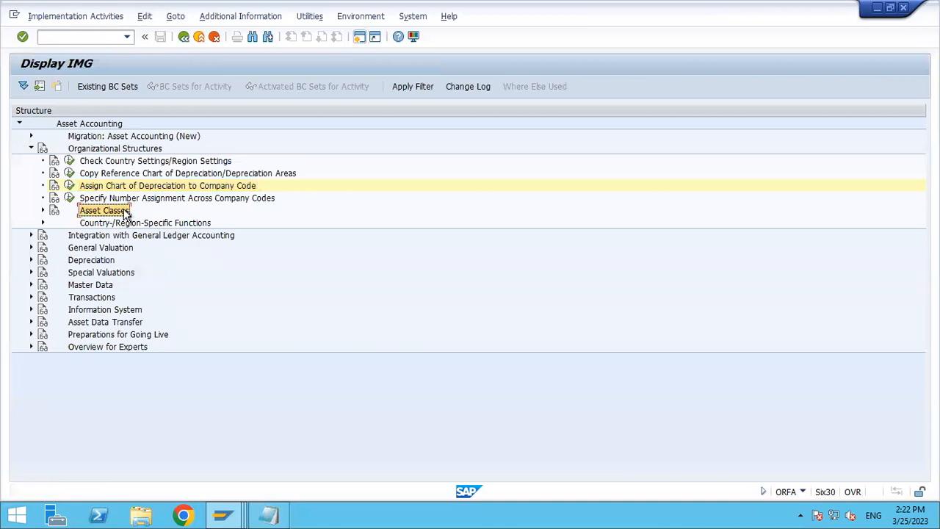
double_click(125, 212)
key("Down")
key("Down")
key("Down")
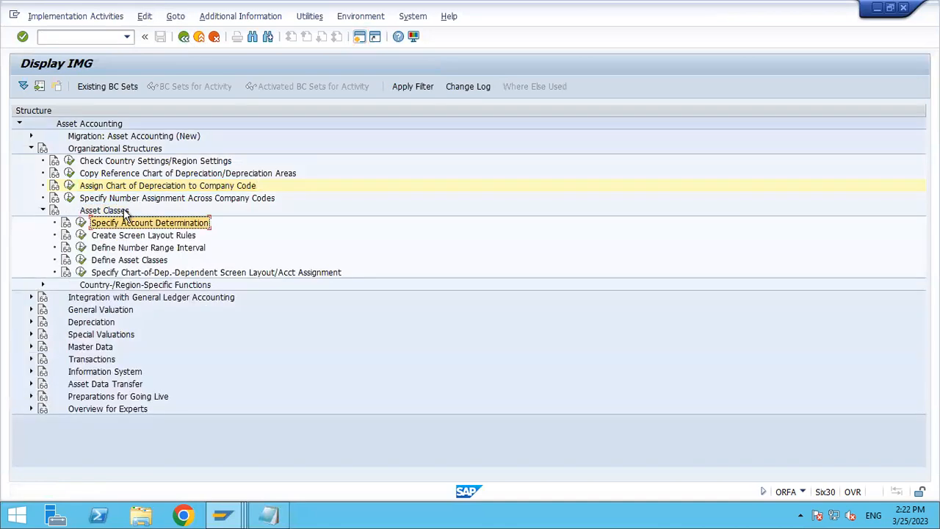
key("Down")
key("Down")
key("Up")
key("Up")
key("Up")
key("Up")
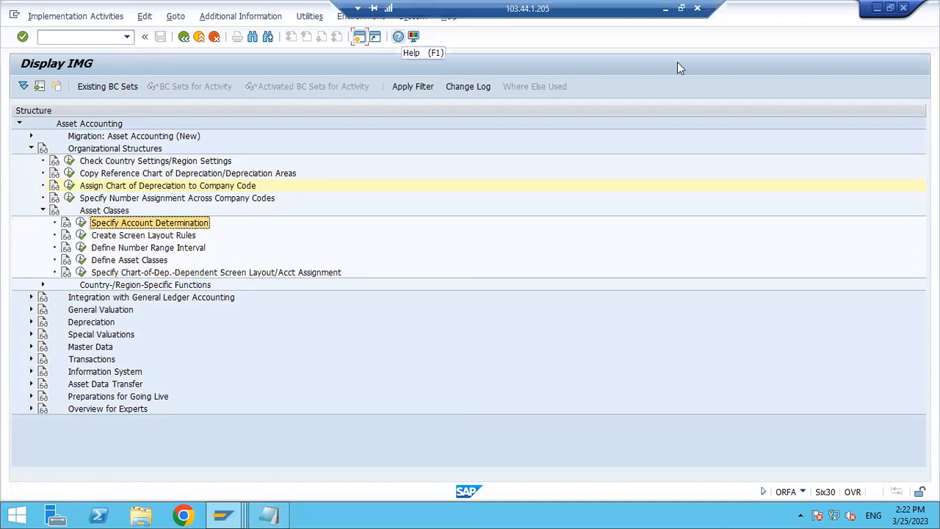
Step: Switch to the Asset Accounting workbook in Excel and make the Asset Master data heading in H106 bold
left_click(665, 9)
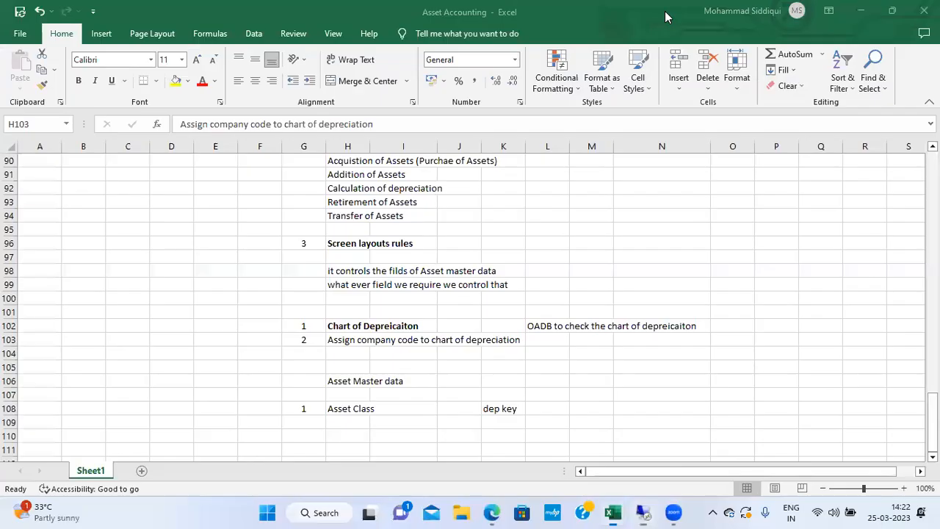
left_click(372, 379)
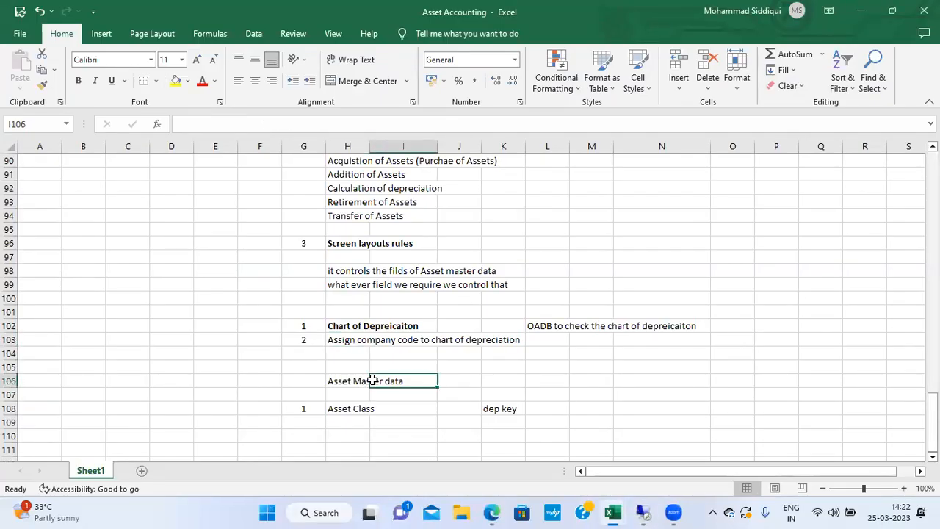
key("Left")
key("ctrl+b")
key("Down")
key("Down")
key("Down")
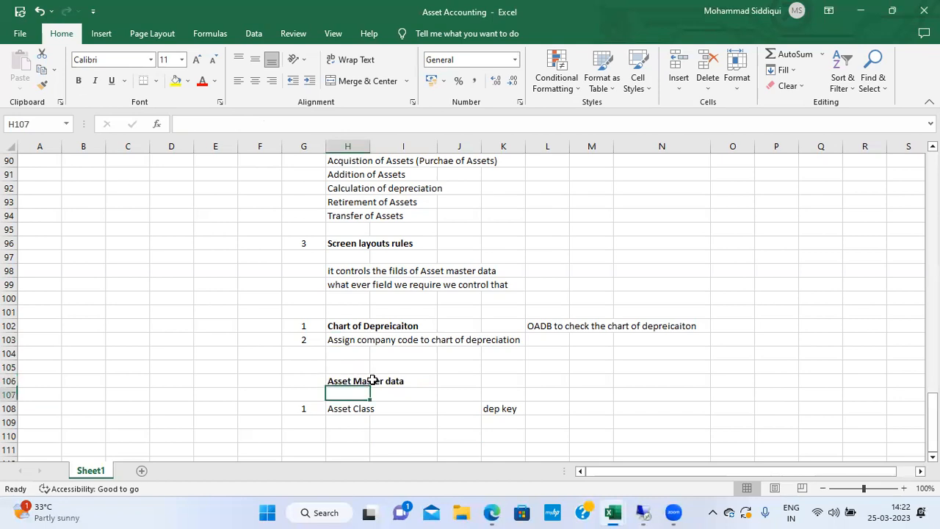
Step: Review the Asset Class row and its dep key note under the Asset Master data heading
key("Right")
key("Right")
key("Up")
key("Right")
key("Down")
key("Down")
key("Left")
key("Left")
key("Left")
key("Up")
key("Up")
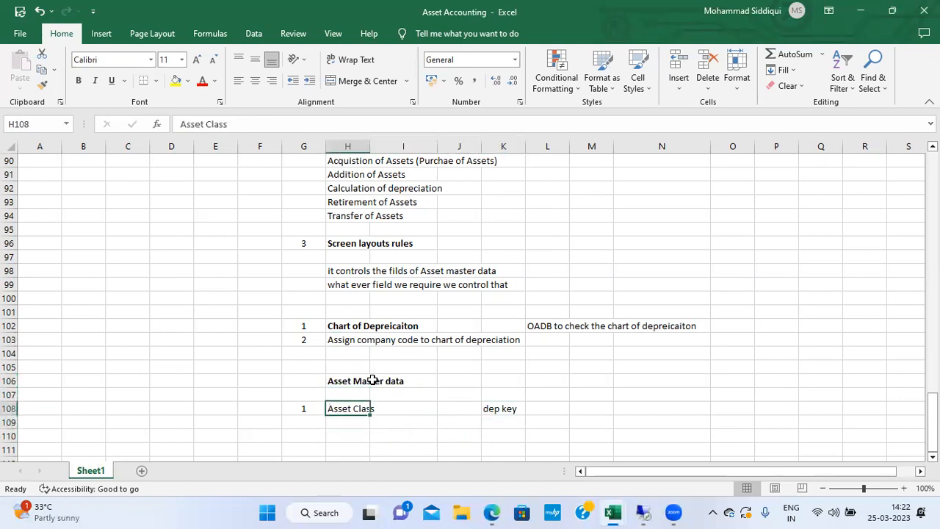
key("Right")
key("Right")
key("Right")
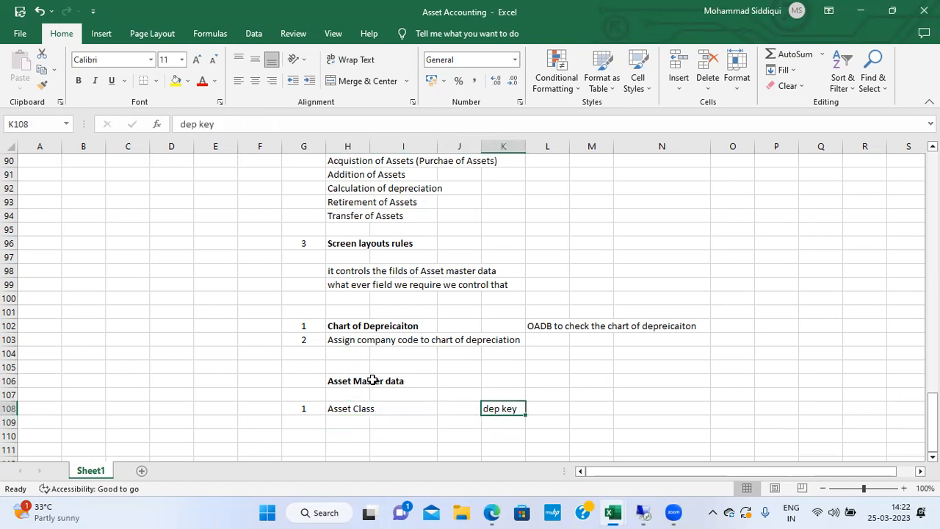
key("Down")
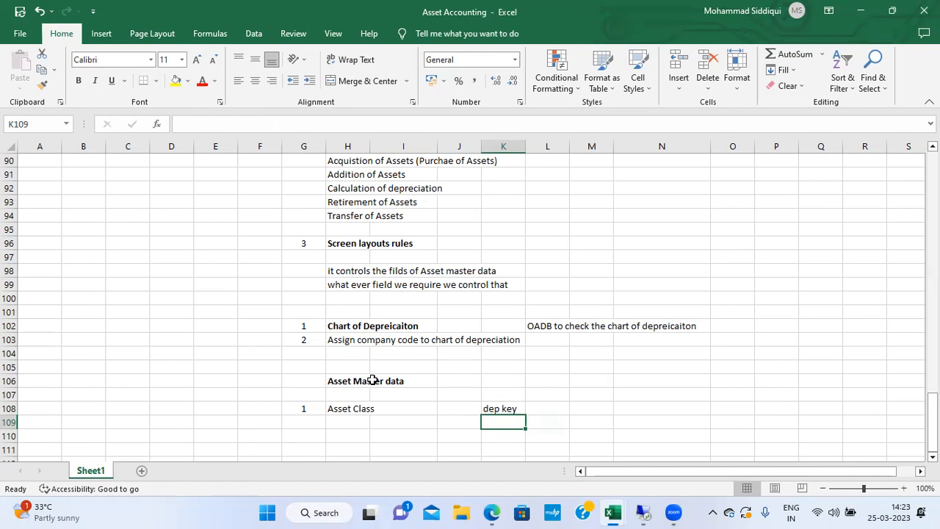
Step: Enter "Account determination" in cell H110 below the Asset Class row
key("Left")
key("Left")
key("Left")
key("Up")
key("Down")
key("Down")
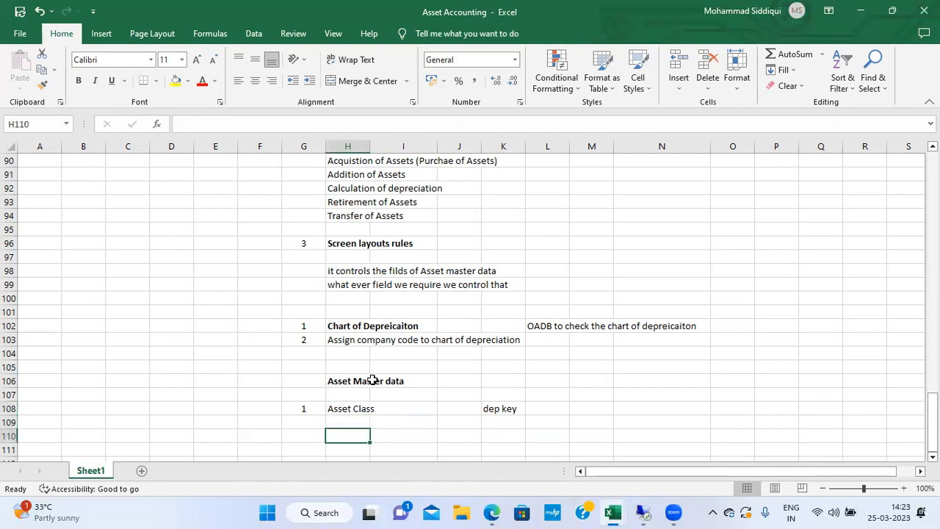
key("Left")
key("Right")
type("Account determination")
key("Return")
key("Up")
key("Up")
key("Up")
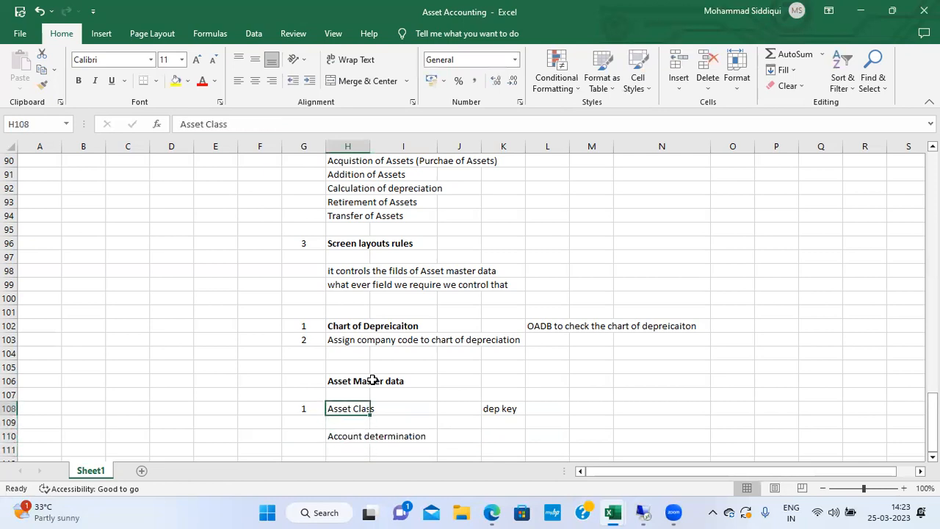
key("Down")
key("Down")
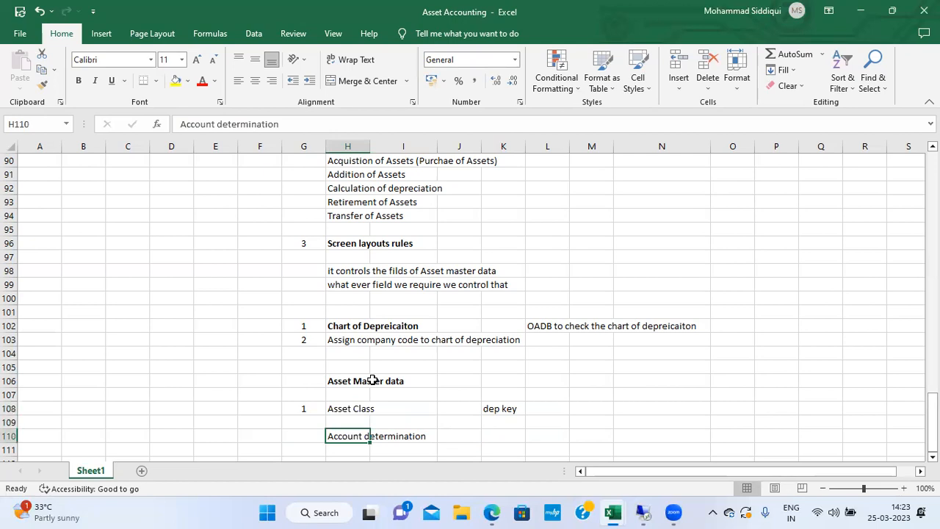
Step: Add "Screen layout rules" in H111 and "Number Ranges" in H112 below the Account determination entry
key("Down")
type("Scre")
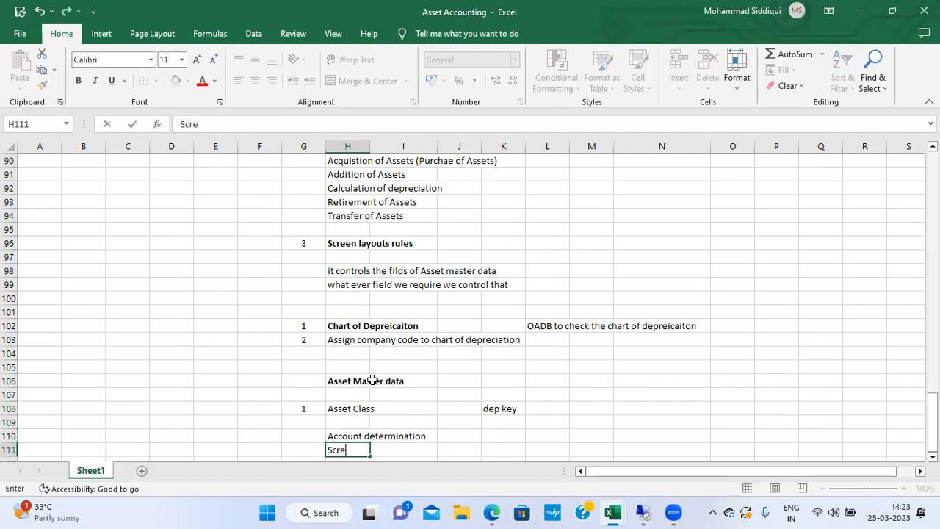
type("en layout ")
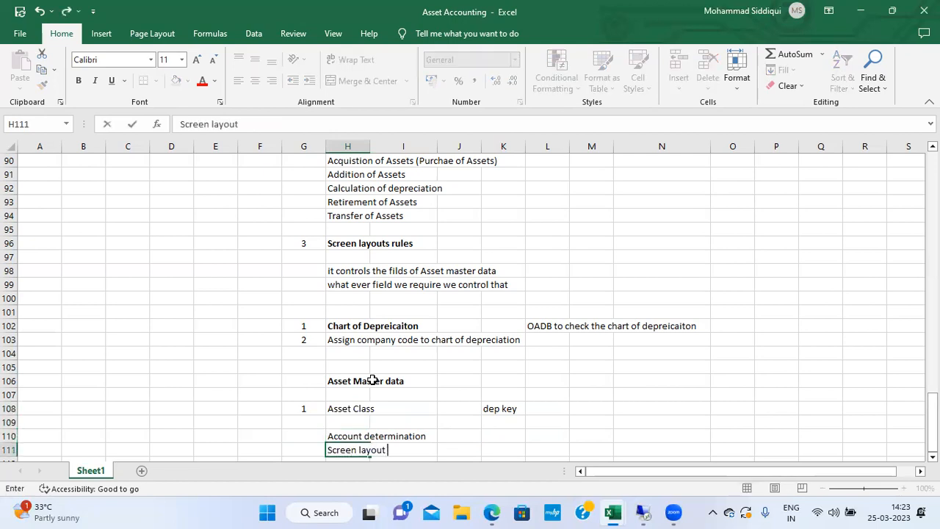
type("rules")
key("Return")
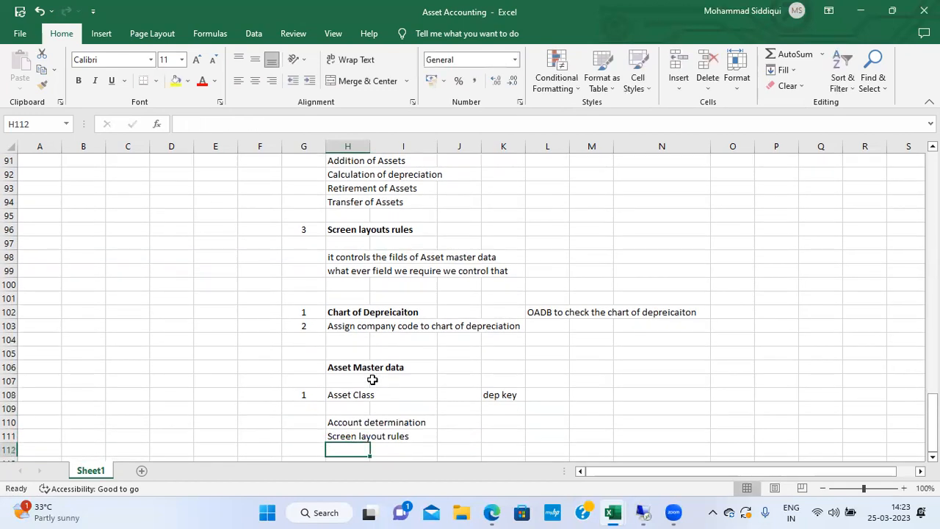
type("Number Ranges")
key("Return")
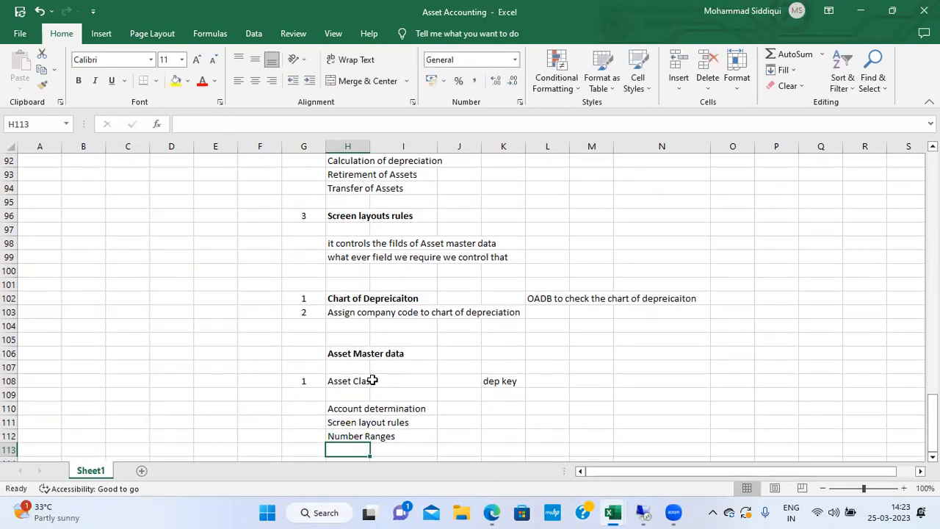
Step: Review the earlier notes on screen layout rules, account determination and asset classes, going back up to row 67
key("Up")
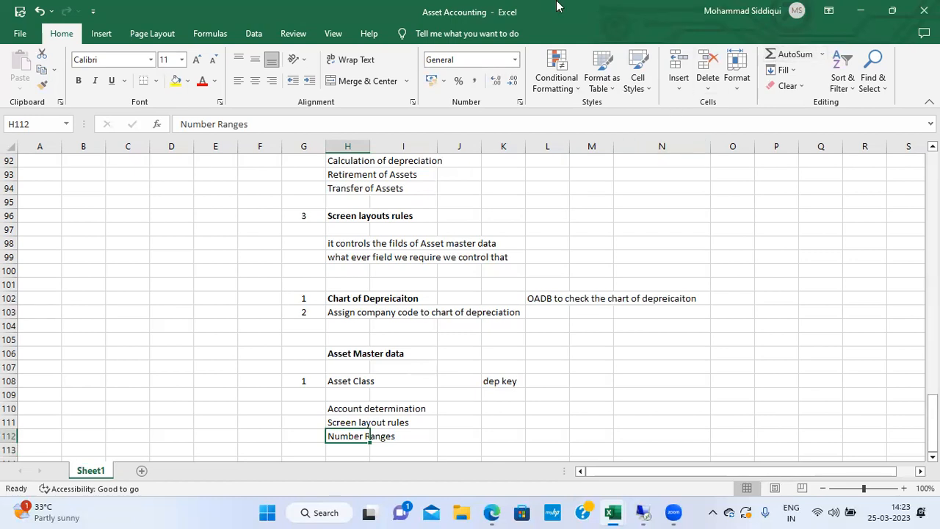
key("Up")
key("Up")
key("Up")
key("Up")
key("Up")
key("Up")
key("Up")
key("Up")
key("Up")
key("Up")
key("Up")
key("Up")
key("Up")
key("Up")
key("Up")
key("Up")
key("Up")
key("Up")
key("Up")
key("Up")
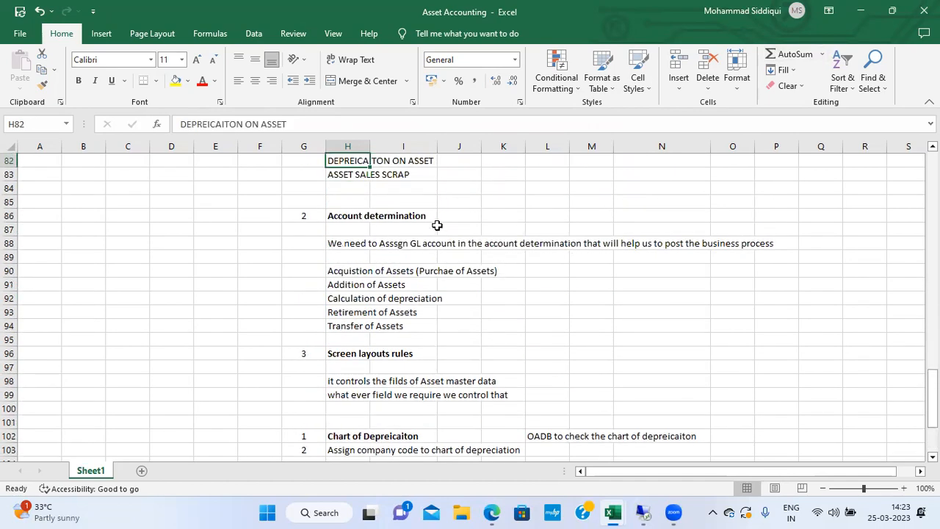
key("Up")
key("Up")
key("Up")
key("Up")
key("Up")
key("Up")
key("Up")
key("Up")
key("Up")
key("Up")
key("Up")
key("Up")
key("Up")
key("Up")
key("Up")
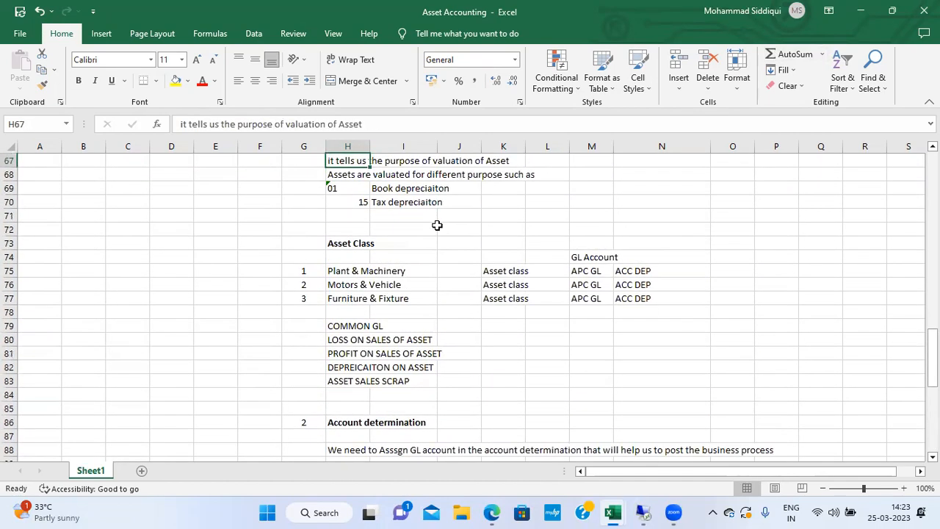
Step: Review the notes above row 67 on fixed assets, valuation purposes and the chart of depreciation, up to about row 48
key("Up")
key("Up")
key("Up")
key("Up")
key("Up")
key("Up")
key("Up")
key("Up")
key("Up")
key("Up")
key("Up")
key("Up")
key("Up")
key("Up")
key("Up")
key("Up")
key("Up")
key("Up")
key("Up")
key("Down")
key("Down")
key("Down")
key("Down")
key("Down")
key("Down")
key("Down")
key("Down")
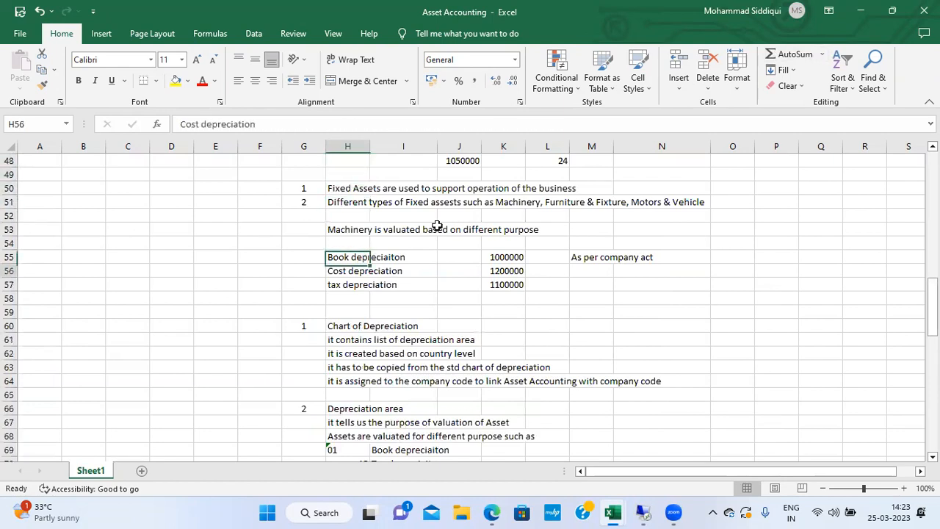
Step: Review the notes on asset classes, account determination and screen layout rules, down to the Asset Master data entries
key("Down")
key("Down")
key("Down")
key("Down")
key("Down")
key("Down")
key("Down")
key("Down")
key("Down")
key("Down")
key("Down")
key("Down")
key("Down")
key("Down")
key("Down")
key("Down")
key("Down")
key("Down")
key("Down")
key("Down")
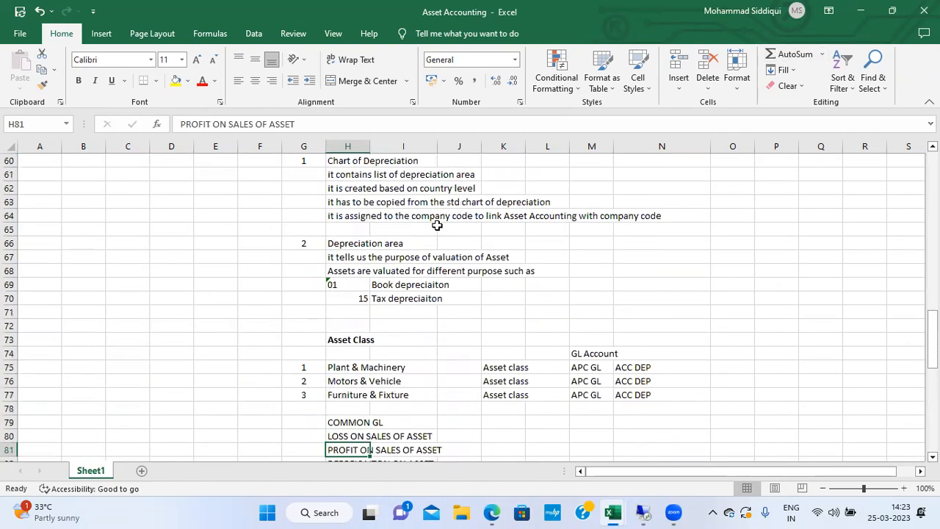
key("Down")
key("Down")
key("Down")
key("Down")
key("Down")
key("Down")
key("Down")
key("Down")
key("Down")
key("Down")
key("Down")
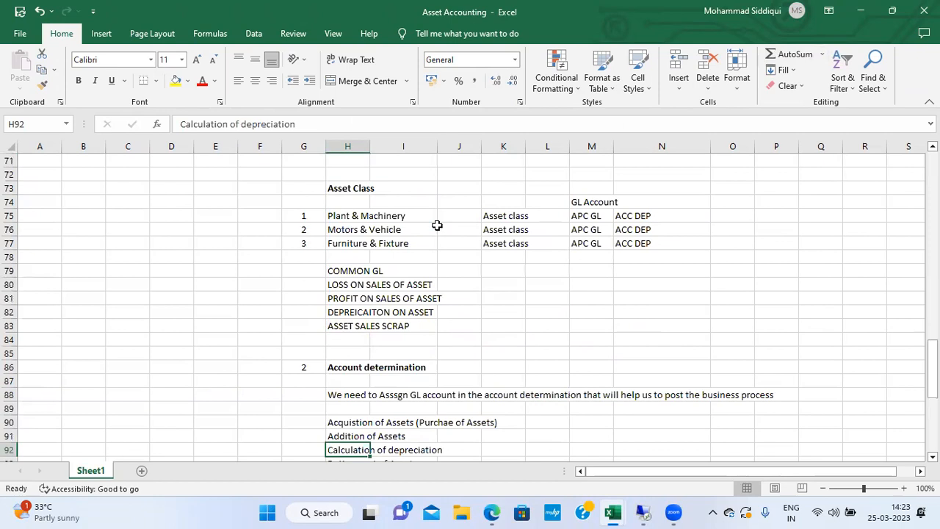
key("Down")
key("Down")
key("Down")
key("Down")
key("Down")
key("Down")
key("Down")
key("Down")
key("Down")
key("Down")
key("Down")
key("Down")
key("Down")
key("Down")
key("Down")
key("Down")
key("Down")
key("Down")
key("Down")
key("Down")
key("Down")
key("Down")
key("Down")
key("Down")
key("Down")
key("Down")
key("Down")
key("Down")
key("Down")
key("Down")
key("Down")
key("Down")
key("Down")
key("Down")
key("Down")
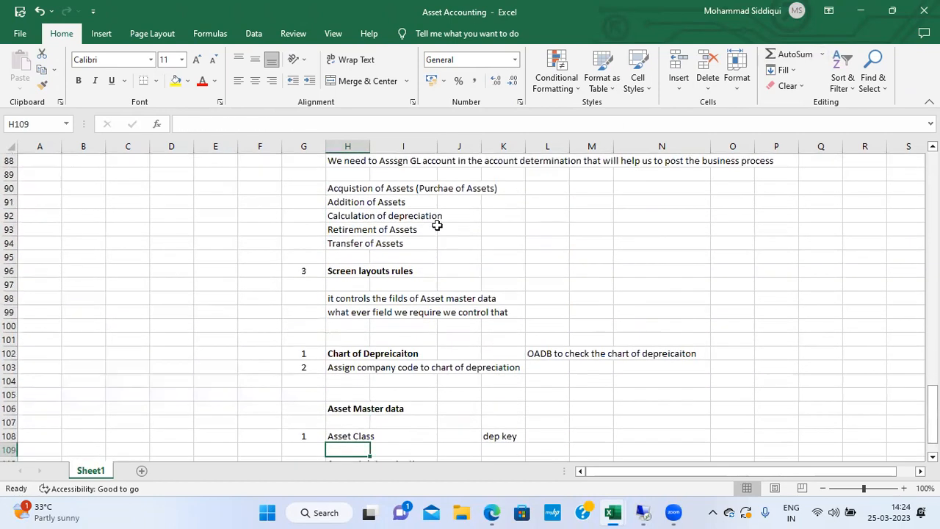
key("Up")
key("Up")
key("Up")
key("Up")
key("Up")
key("Up")
key("Up")
key("Up")
key("Up")
key("Up")
key("Up")
key("Up")
key("Up")
key("Up")
key("Up")
key("Up")
key("Up")
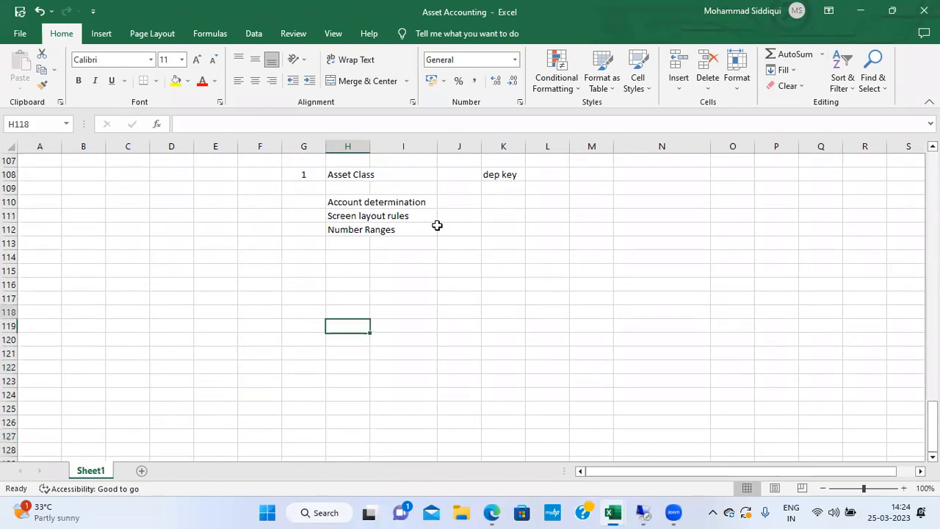
Step: Switch to SAP and look over the account determination, screen layout, number range and asset class definition activities under Asset Classes
key("alt+Tab")
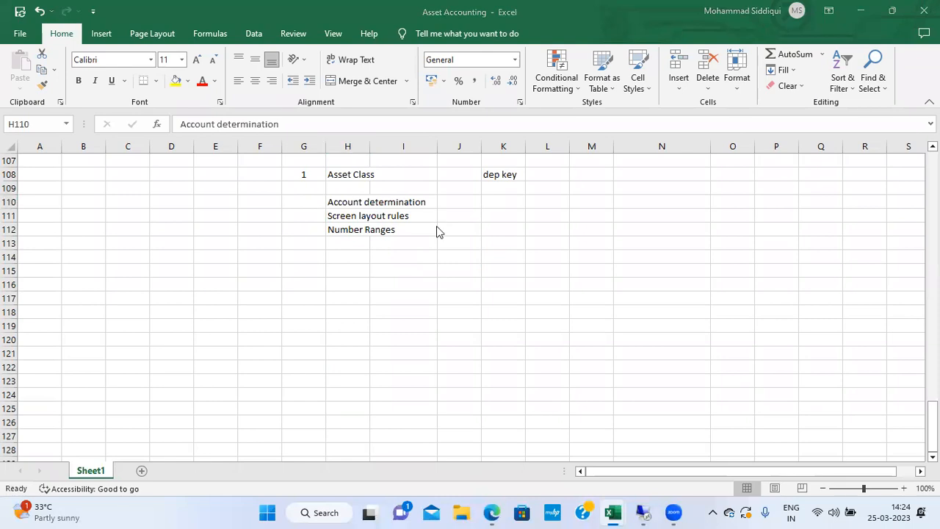
key("alt+Tab")
key("alt+Tab")
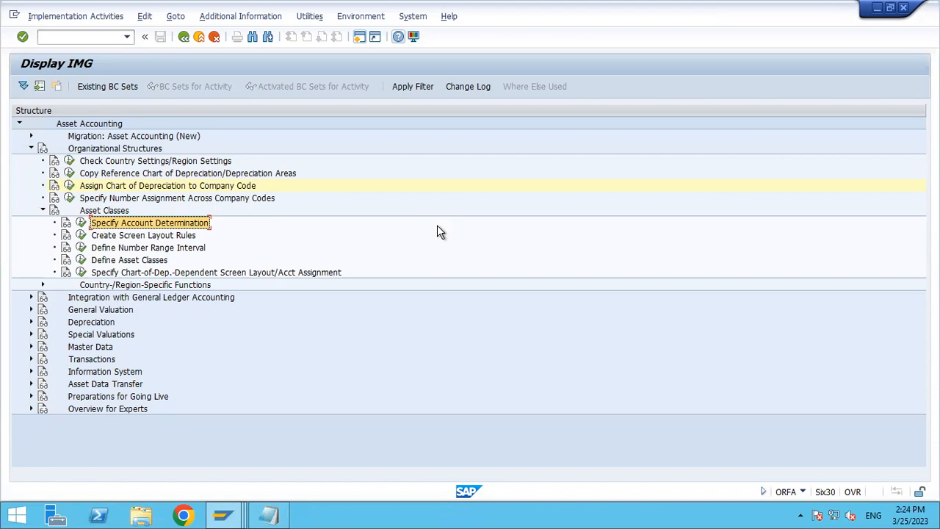
left_click(104, 261)
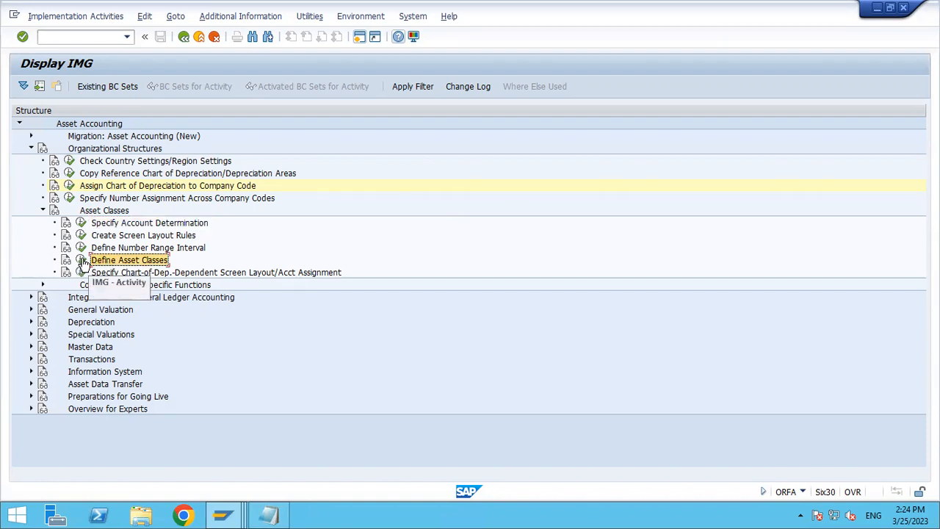
left_click(140, 225)
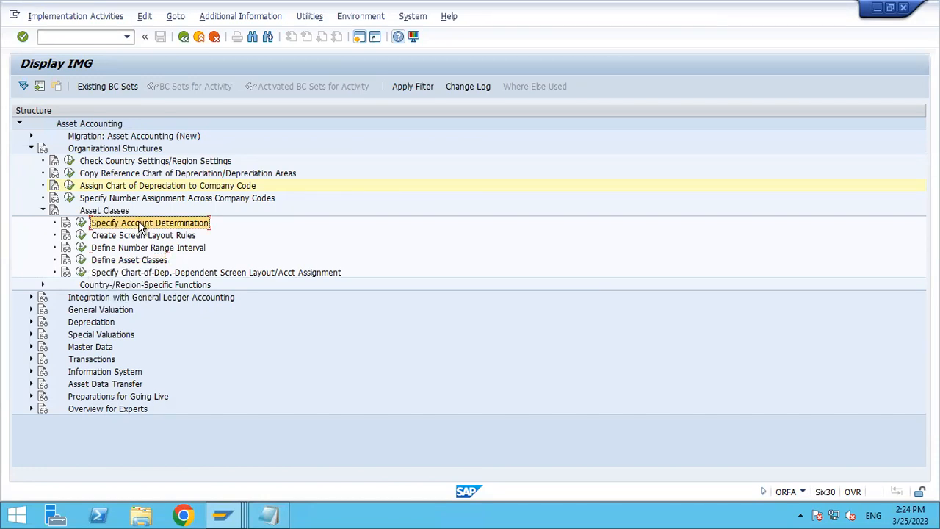
left_click(137, 238)
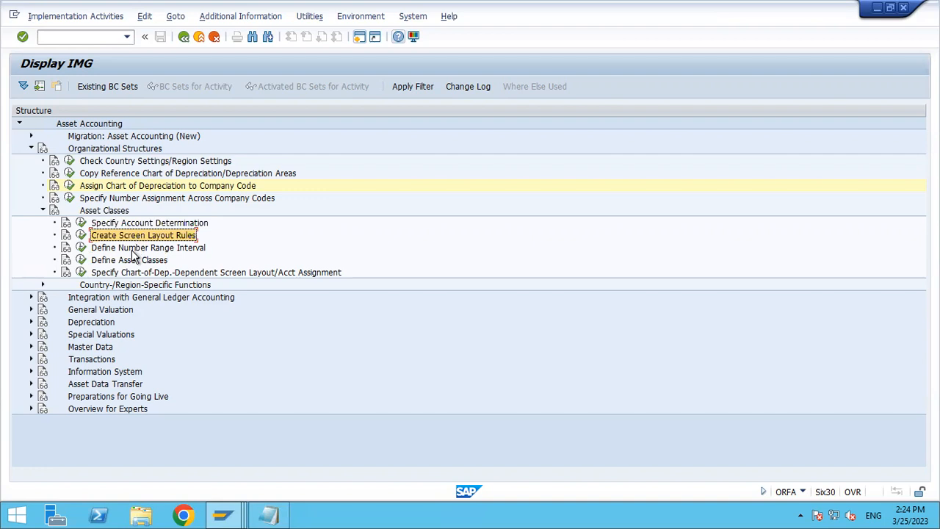
left_click(132, 250)
left_click(125, 262)
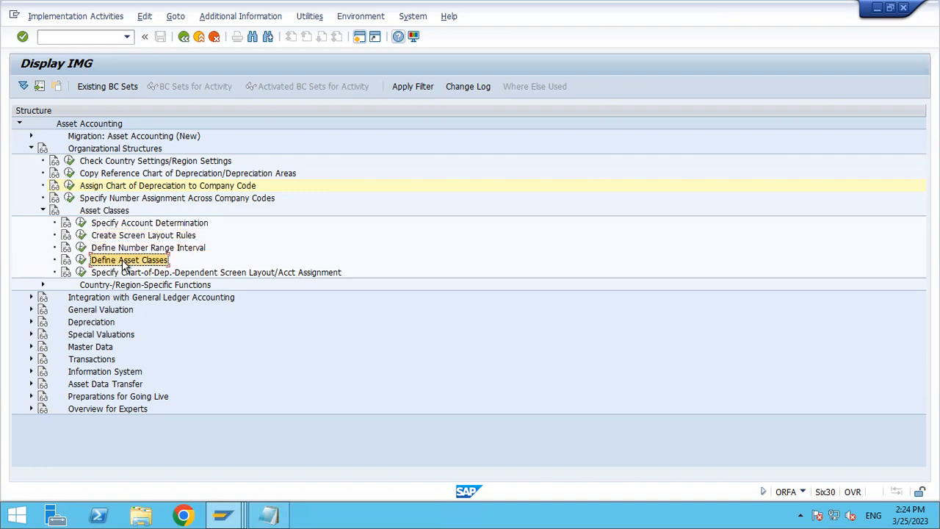
Step: Examine the account determination, screen layout rule and number range fields of a new asset class entry, then discard it
left_click(81, 261)
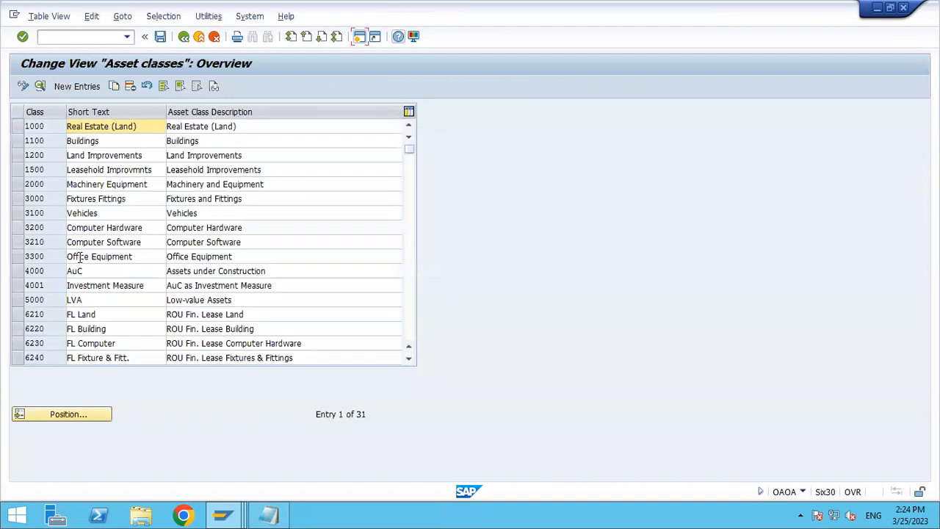
left_click(99, 86)
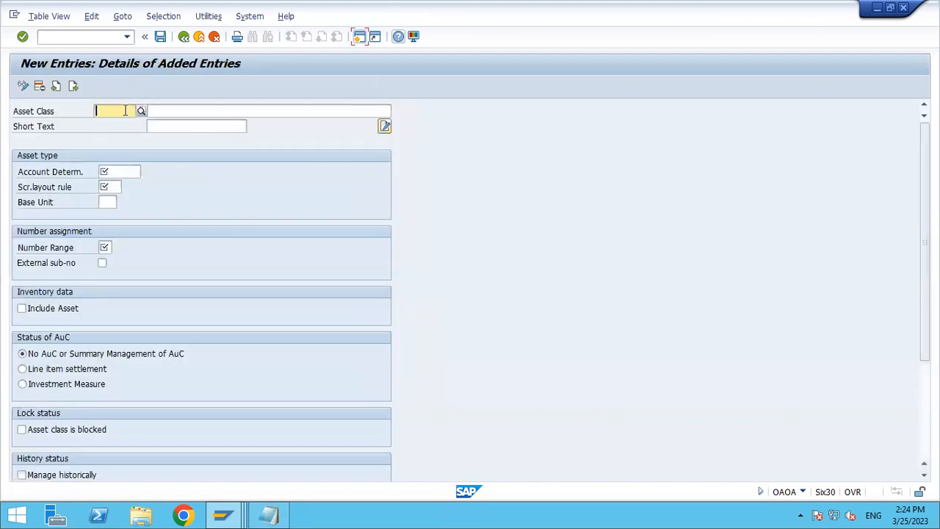
left_click(220, 108)
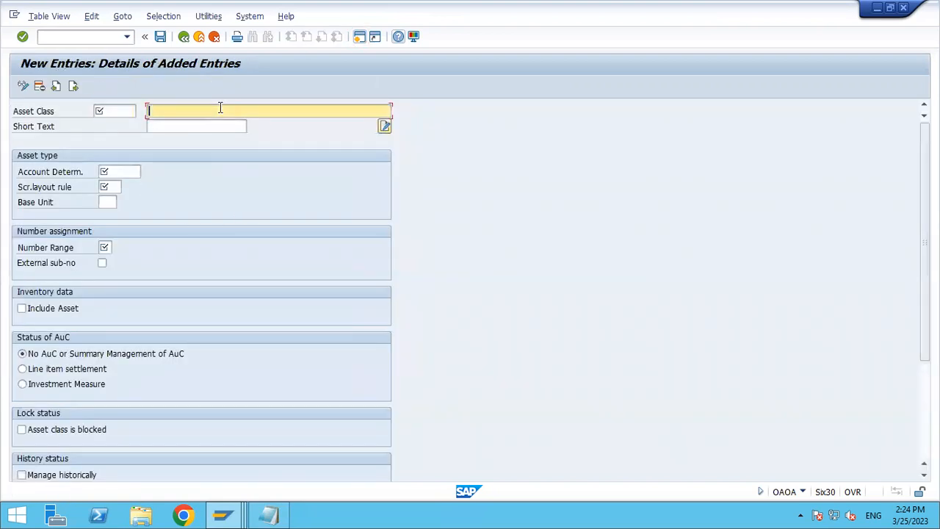
left_click(126, 174)
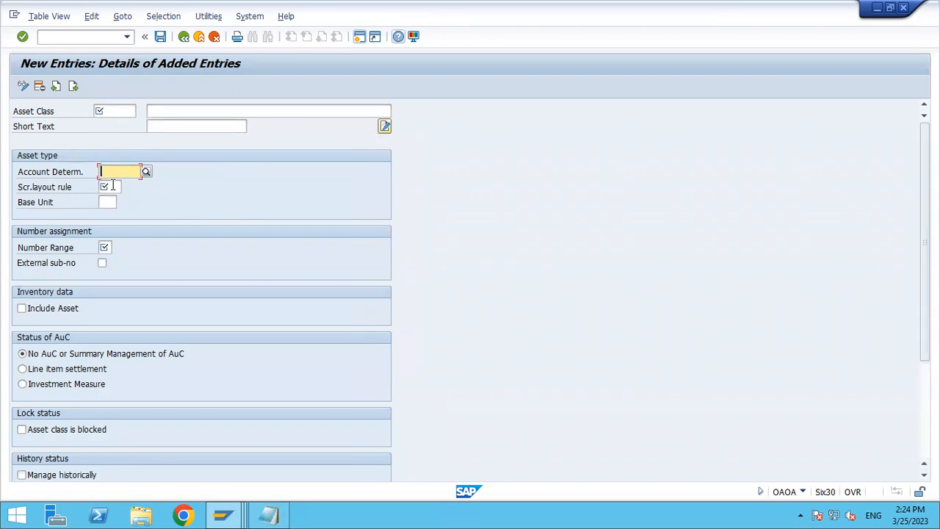
left_click(112, 186)
left_click(102, 247)
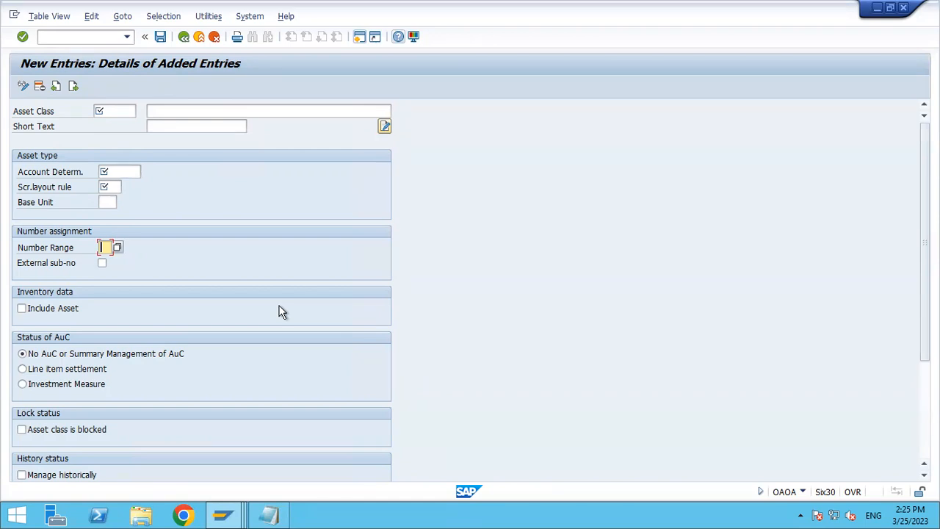
left_click(112, 186)
left_click(103, 246)
left_click(196, 37)
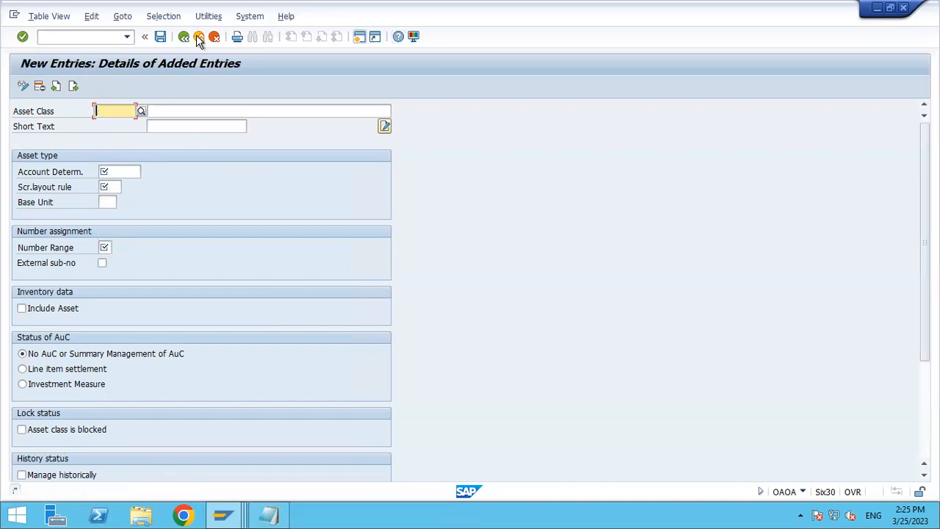
left_click(213, 37)
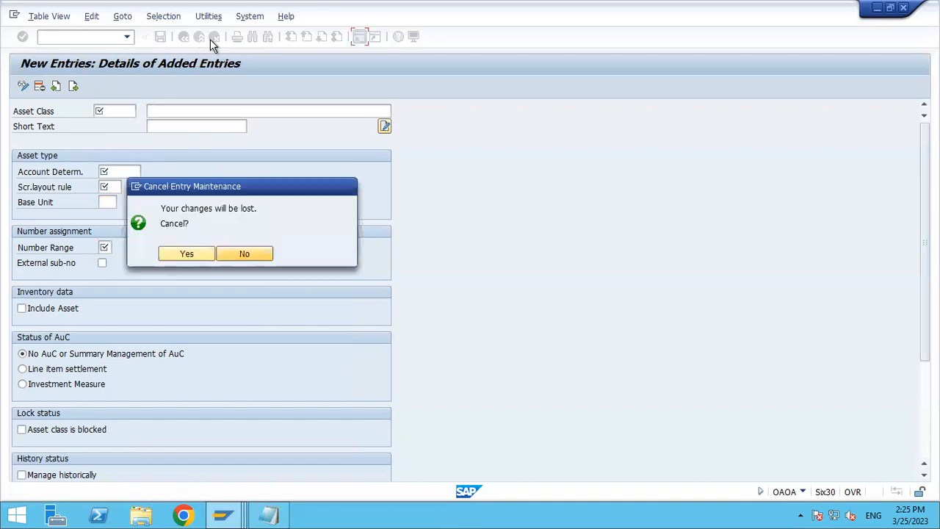
left_click(185, 255)
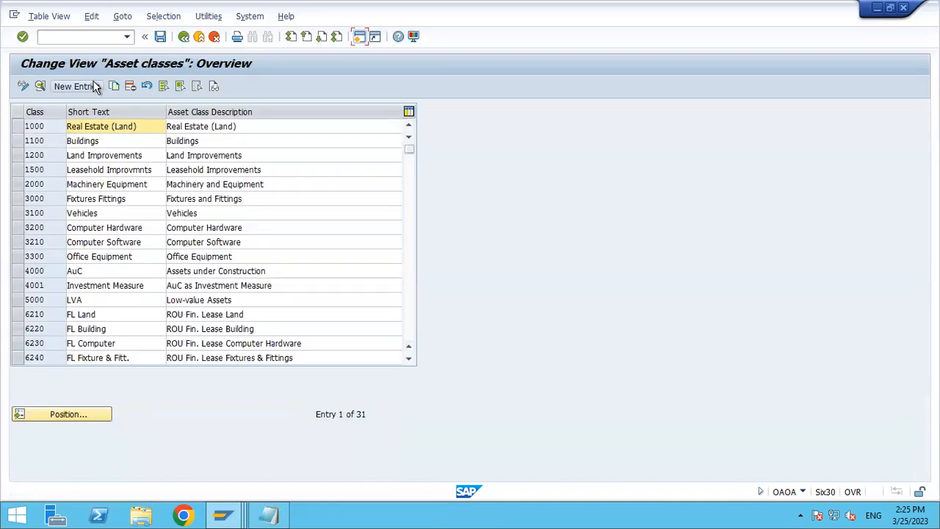
left_click(184, 37)
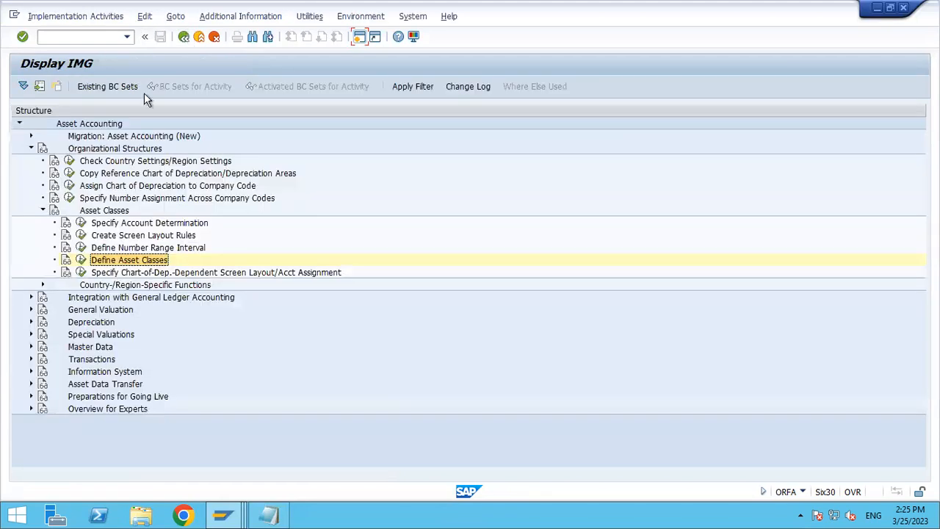
Step: Display the IMG activity keys as additional information beside the structure and widen that column to show the full keys
left_click(144, 224)
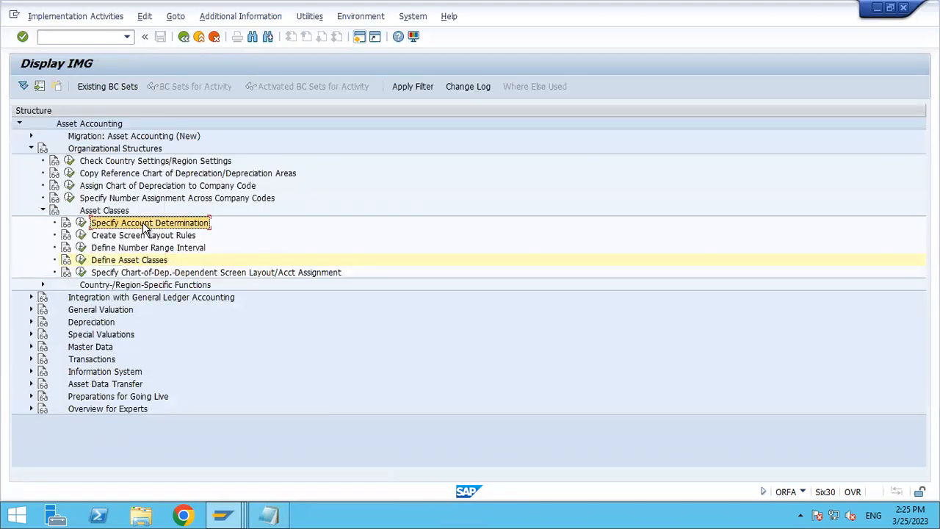
left_click(276, 17)
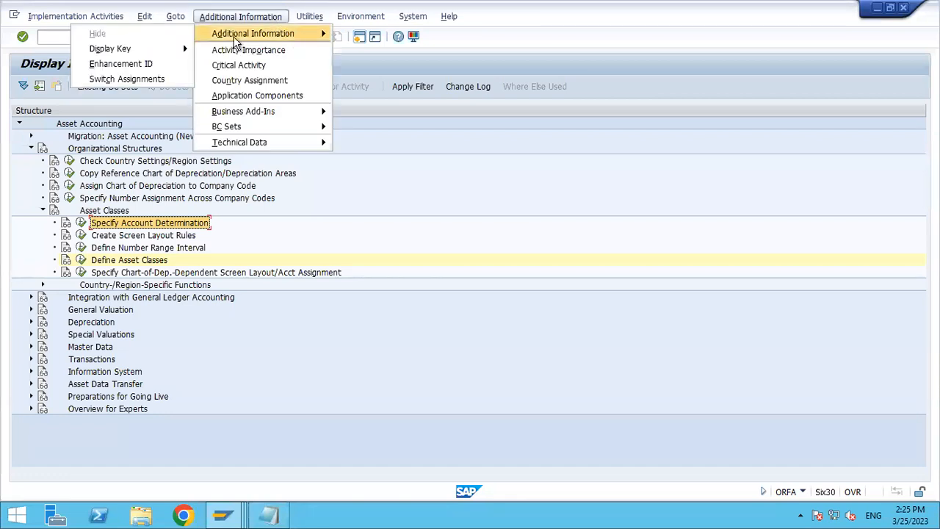
mouse_move(182, 47)
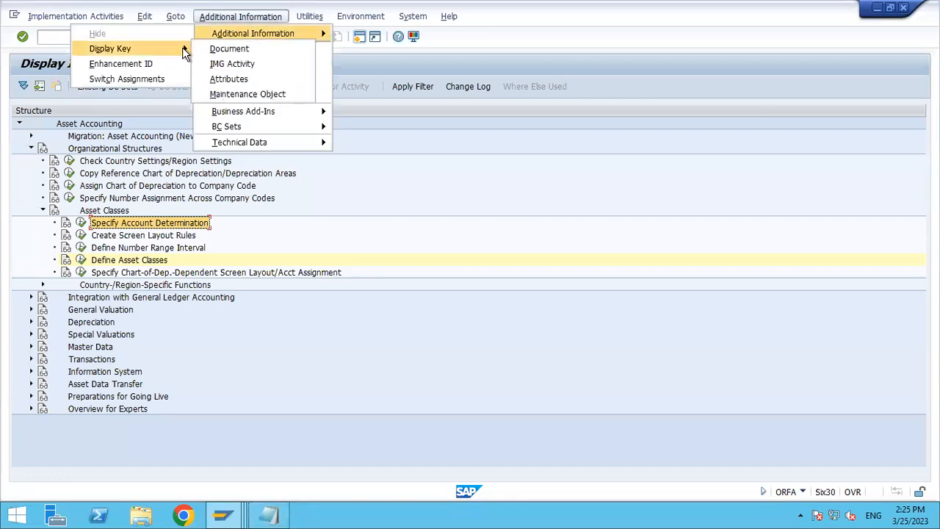
left_click(228, 64)
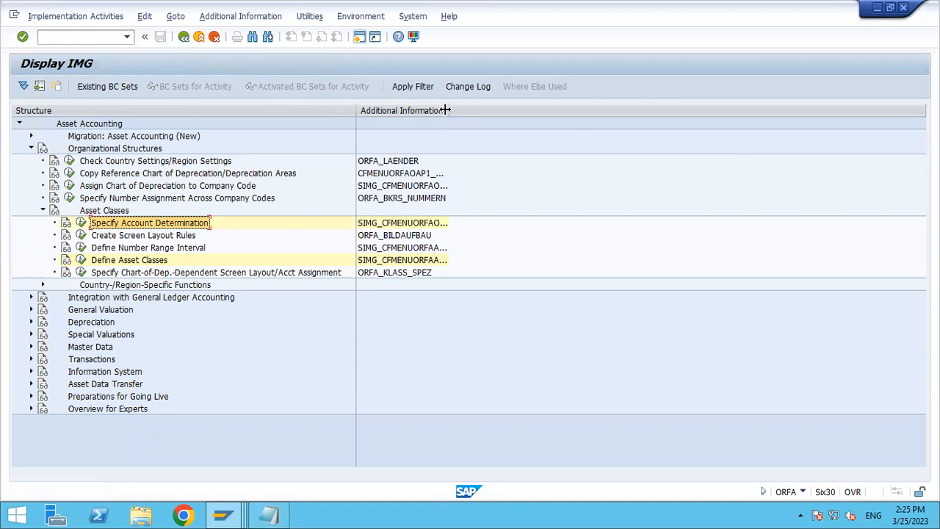
left_click_drag(448, 110, 504, 111)
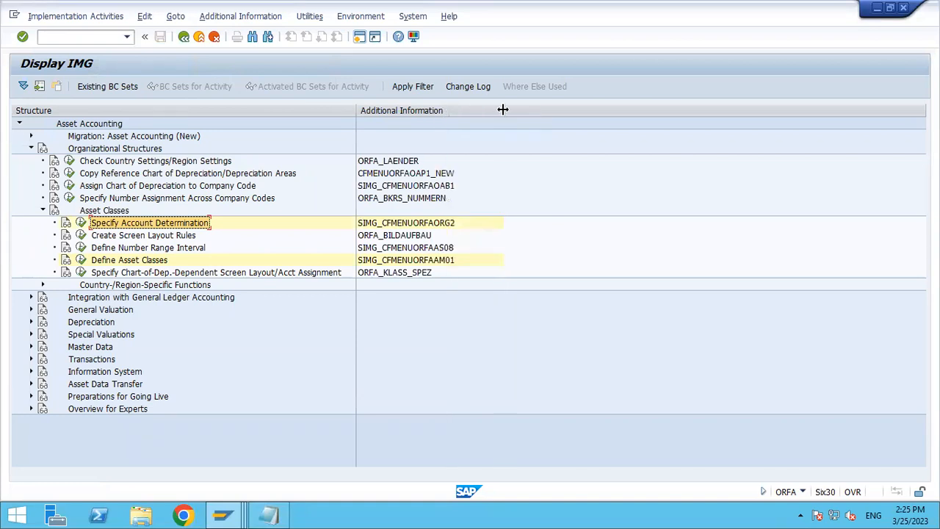
Step: Add a new account determination TA00PM with the name TA00PM under Specify Account Determination
left_click(81, 222)
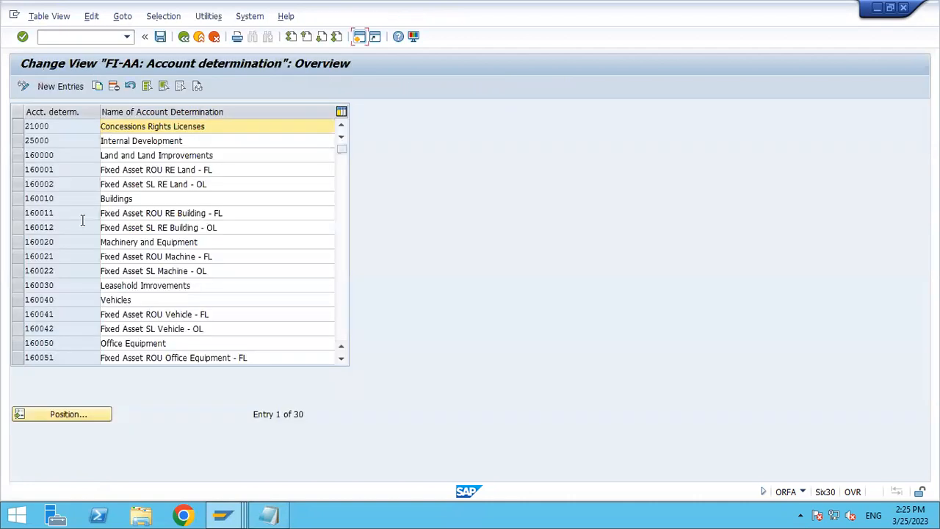
left_click(72, 88)
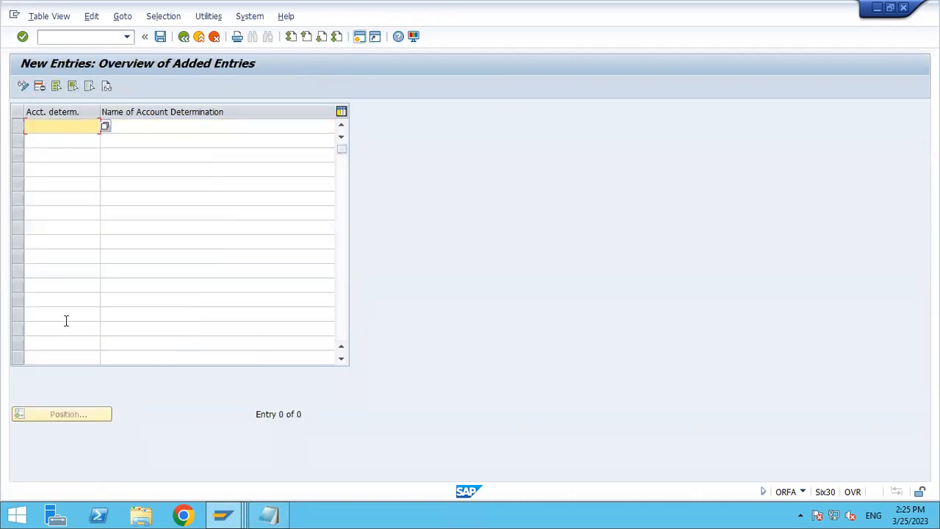
type("TA")
type("00F")
type("M")
key("Tab")
type("TA00PM")
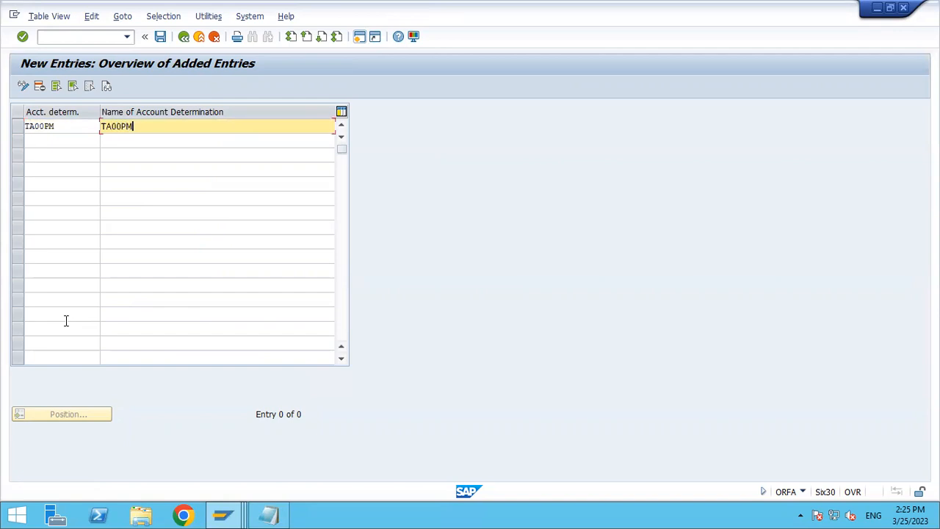
key("Tab")
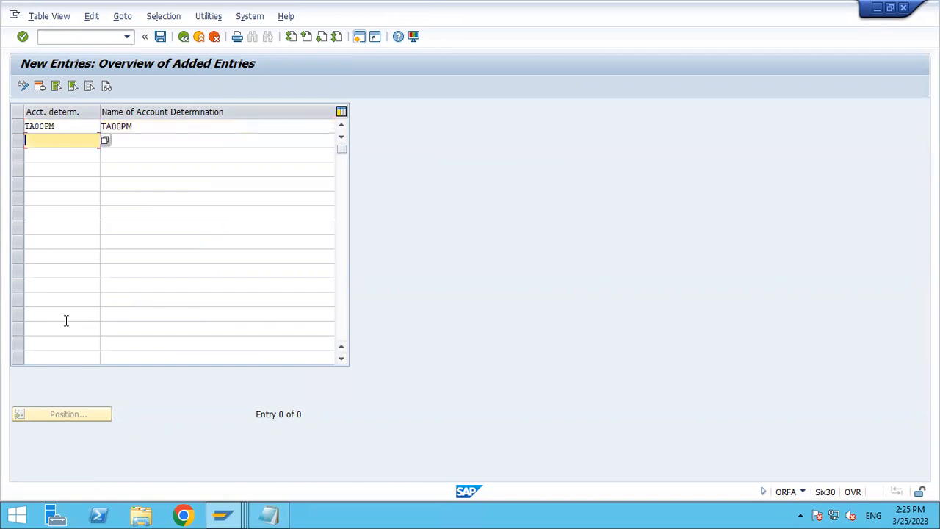
Step: Add a second account determination TA00VM with the name TA00VM below TA00PM
type("TA00VM")
key("Tab")
type("TA00")
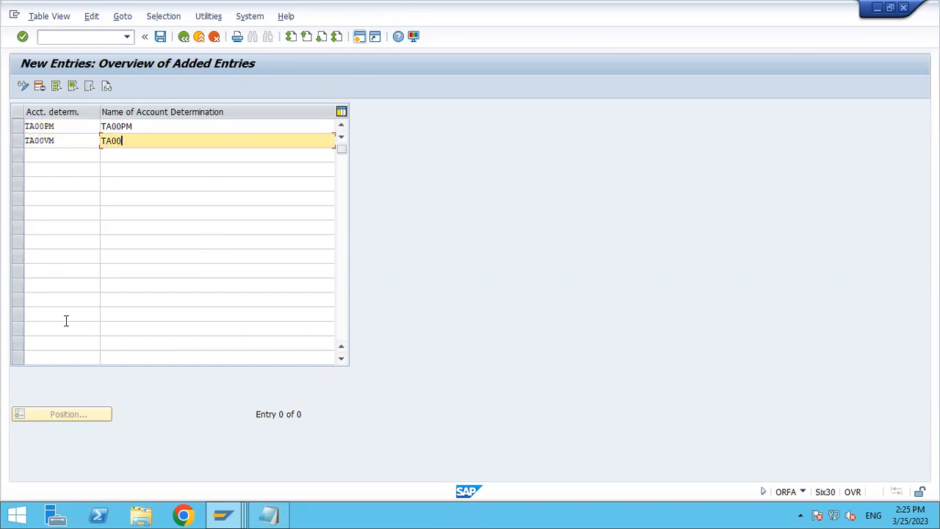
type("VM")
key("Return")
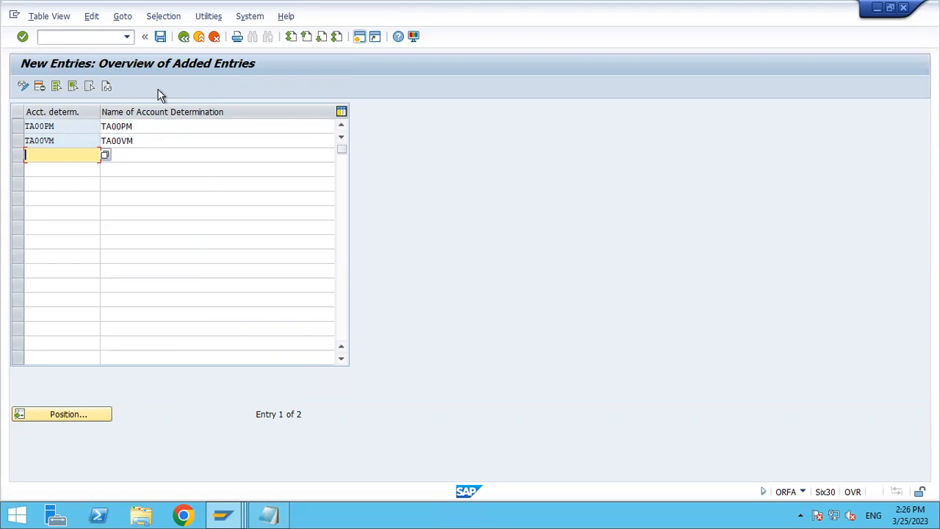
Step: Save the new account determinations with the proposed customizing request and return to the Display IMG structure
left_click(161, 37)
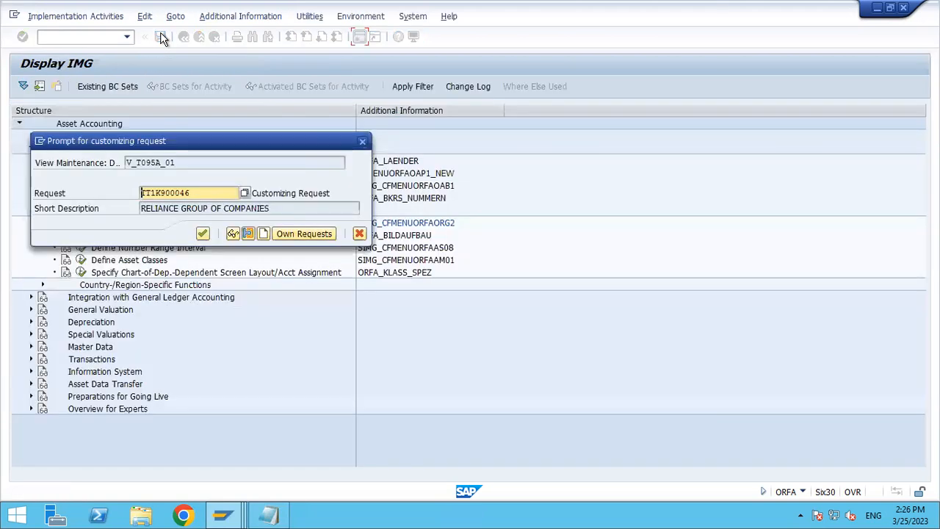
left_click(202, 234)
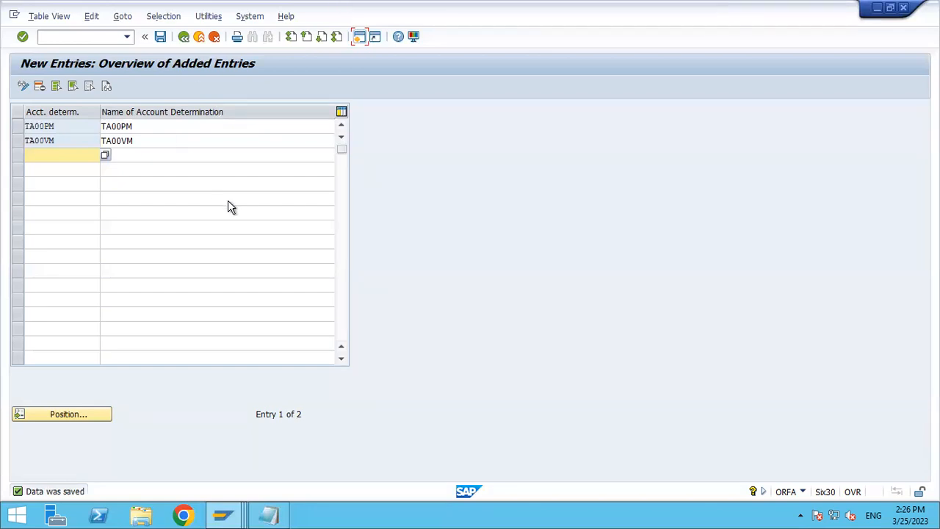
left_click(184, 36)
left_click(183, 37)
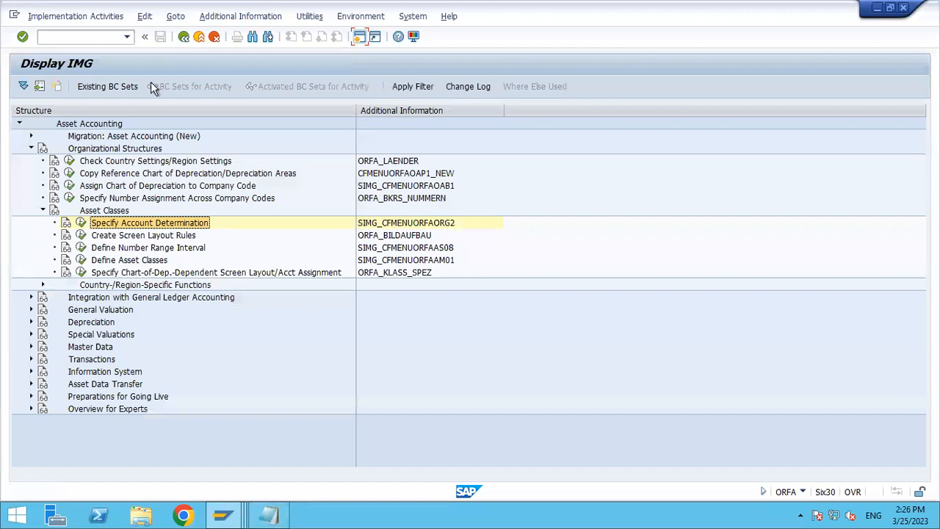
Step: Open Create Screen Layout Rules and copy the General machines rule S200 to the new key T0PM
left_click(140, 237)
left_click(80, 235)
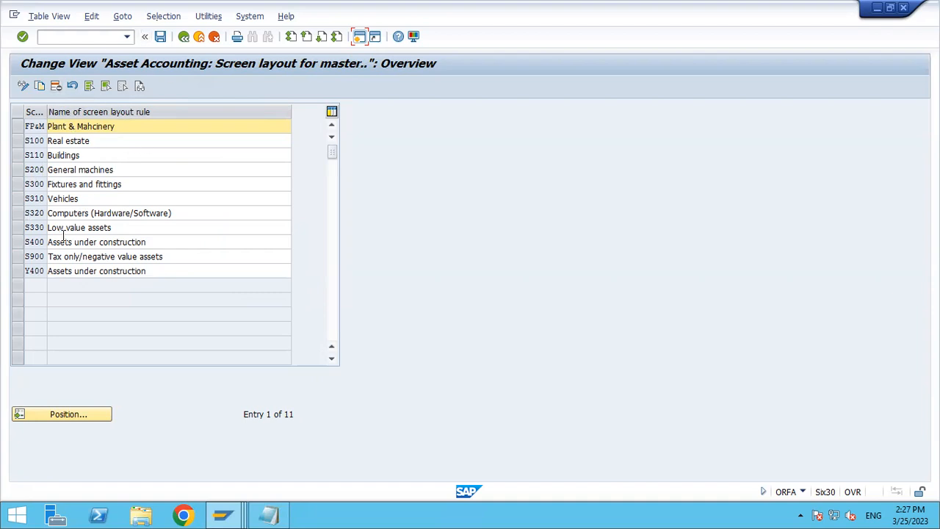
left_click(18, 170)
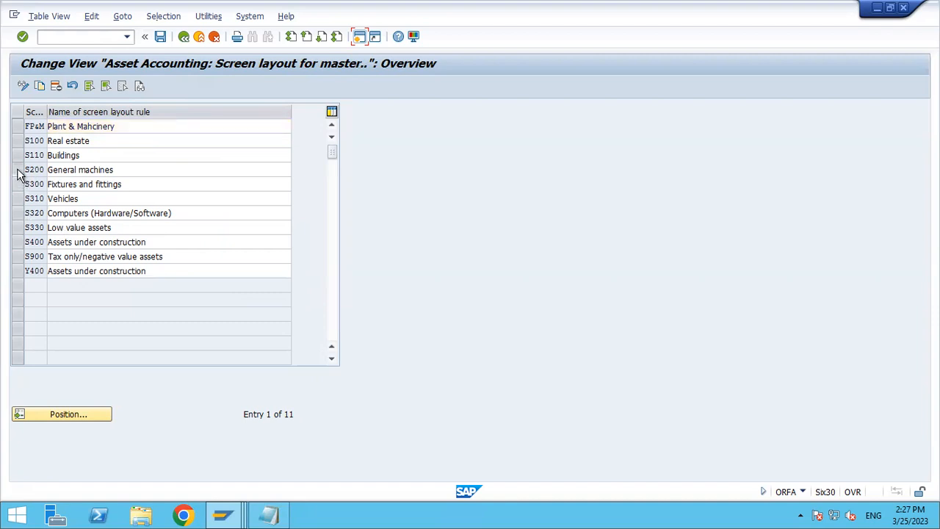
left_click(42, 89)
key("Delete")
key("Delete")
key("Delete")
key("Delete")
type("I")
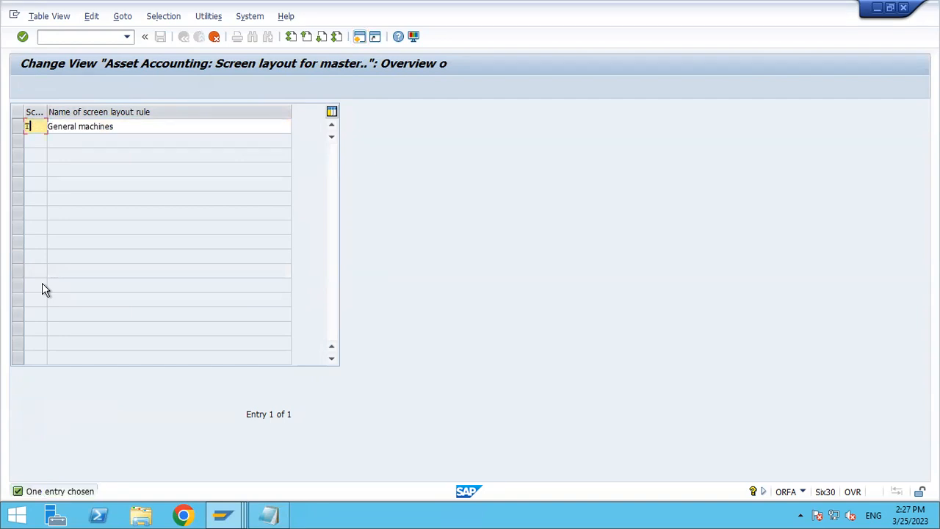
type("0PM")
Step: Name the T0PM screen layout rule Plant & Mahcinery and save it with the proposed customizing request
key("Tab")
key("Delete")
key("Delete")
key("Delete")
key("Delete")
key("Delete")
key("Delete")
key("Delete")
key("Delete")
key("Delete")
key("Delete")
key("Delete")
key("Delete")
key("Delete")
key("Delete")
key("Delete")
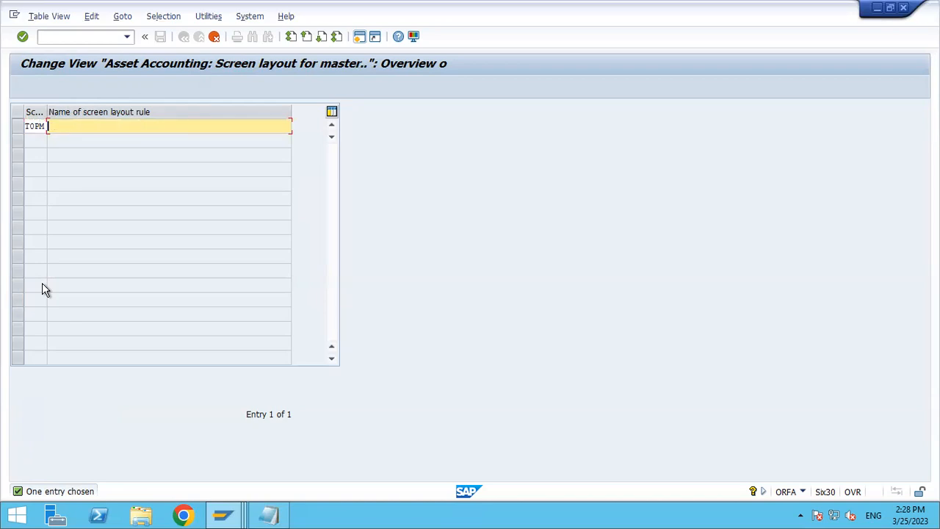
type("Plant")
key("Down")
key("Return")
key("Return")
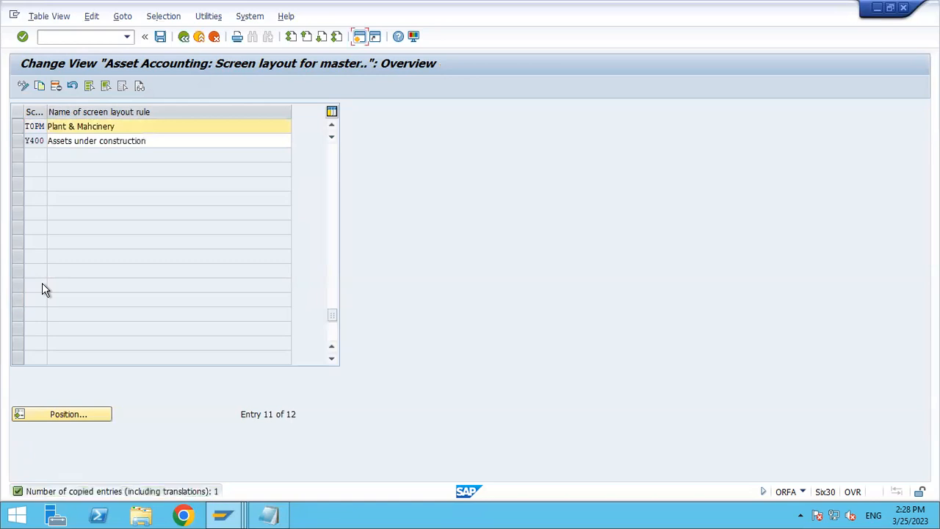
left_click(160, 36)
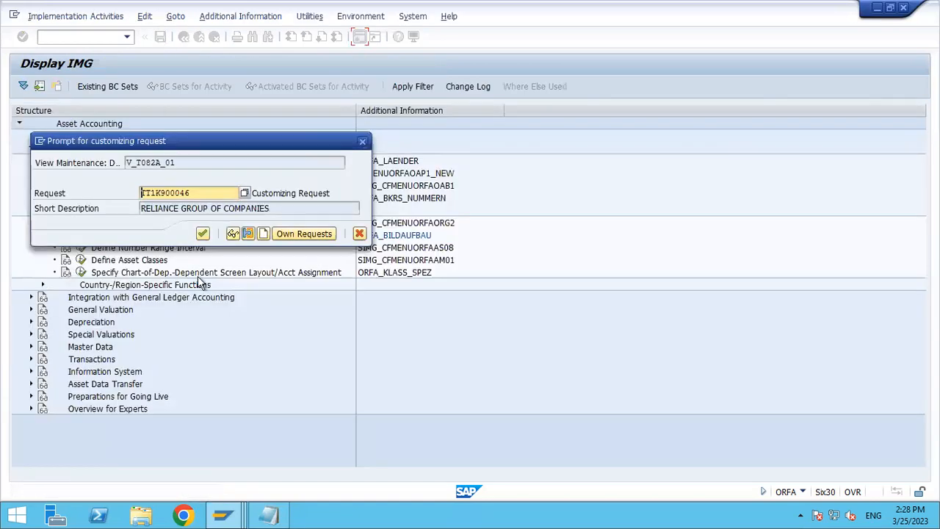
left_click(204, 234)
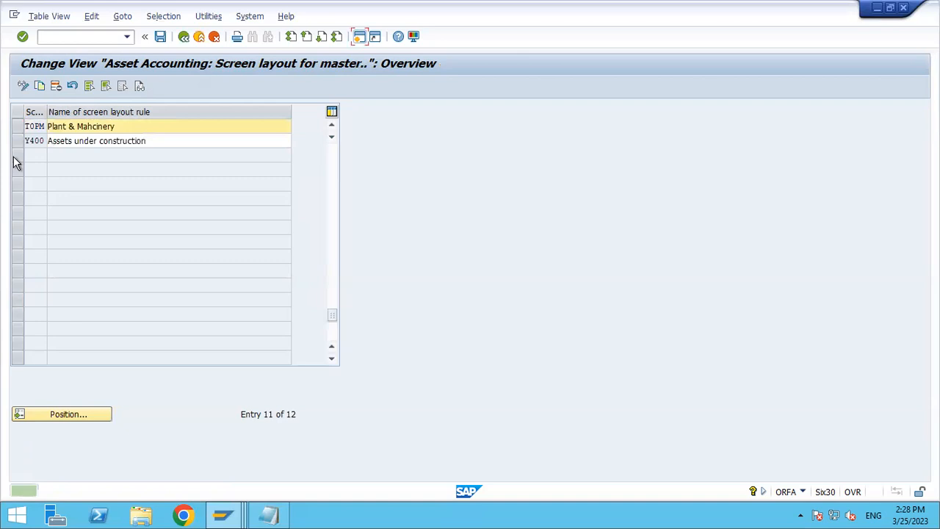
Step: Copy the T0PM screen layout rule to the new key T0VM
left_click(16, 128)
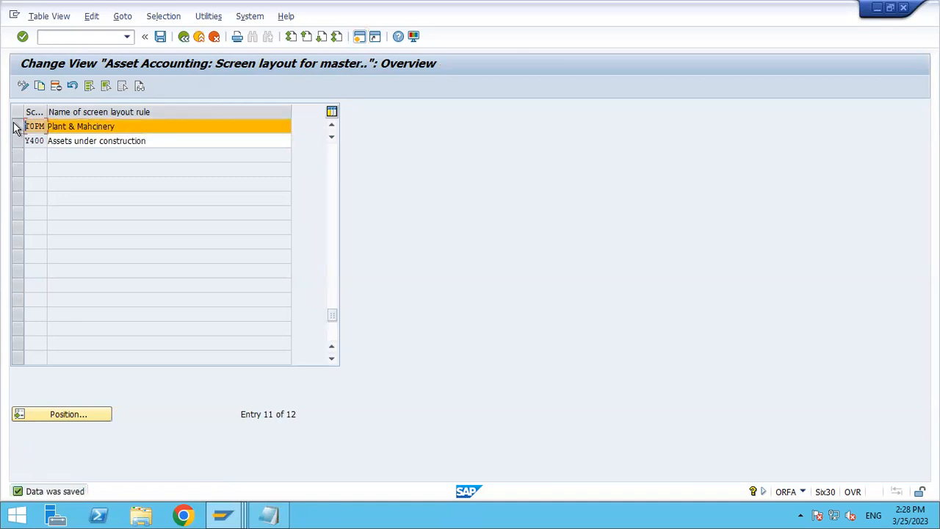
left_click(40, 86)
key("Delete")
key("Delete")
key("Delete")
key("Delete")
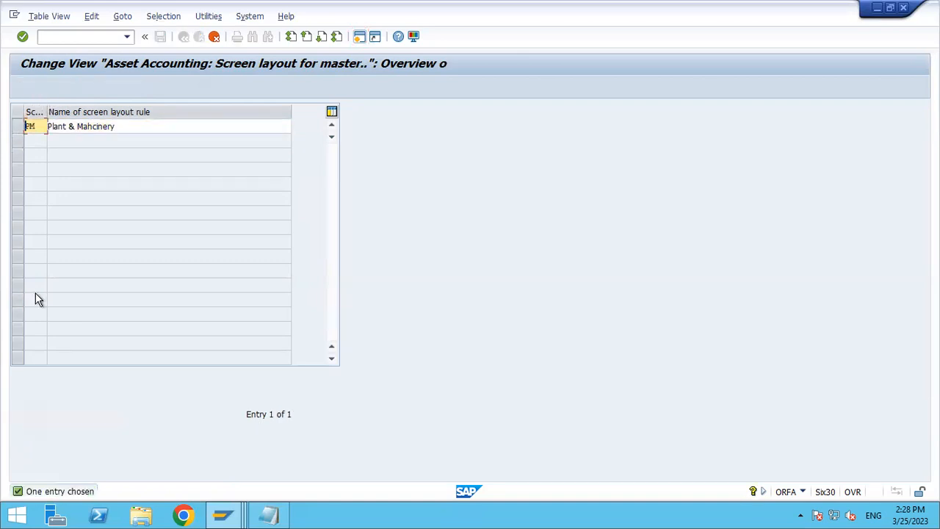
type("T0VM")
key("Tab")
Step: Name the T0VM screen layout rule Vehicles & Motors, save it and return to the Display IMG structure
key("Delete")
key("Delete")
key("Delete")
key("Delete")
key("Delete")
key("Delete")
key("Delete")
key("Delete")
key("Delete")
key("Delete")
key("Delete")
key("Delete")
key("Delete")
key("Delete")
key("Delete")
key("Delete")
key("Delete")
type("A")
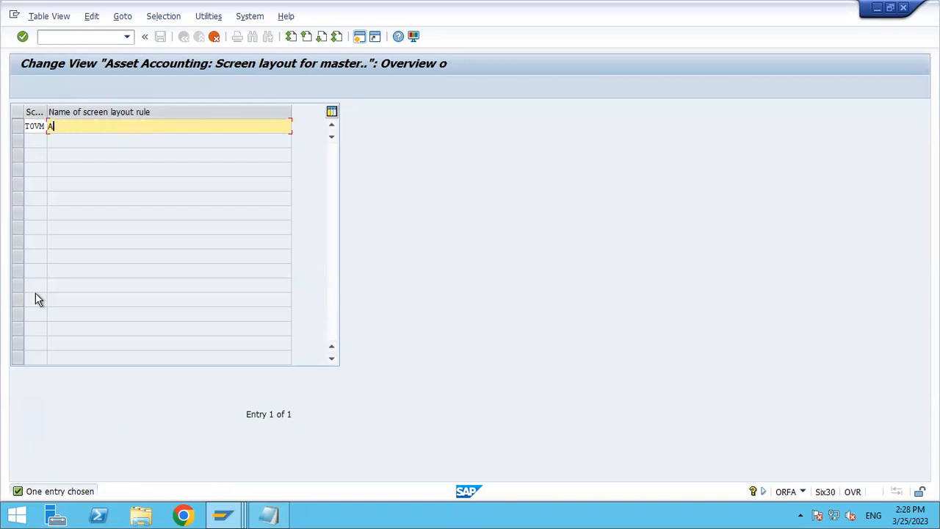
key("BackSpace")
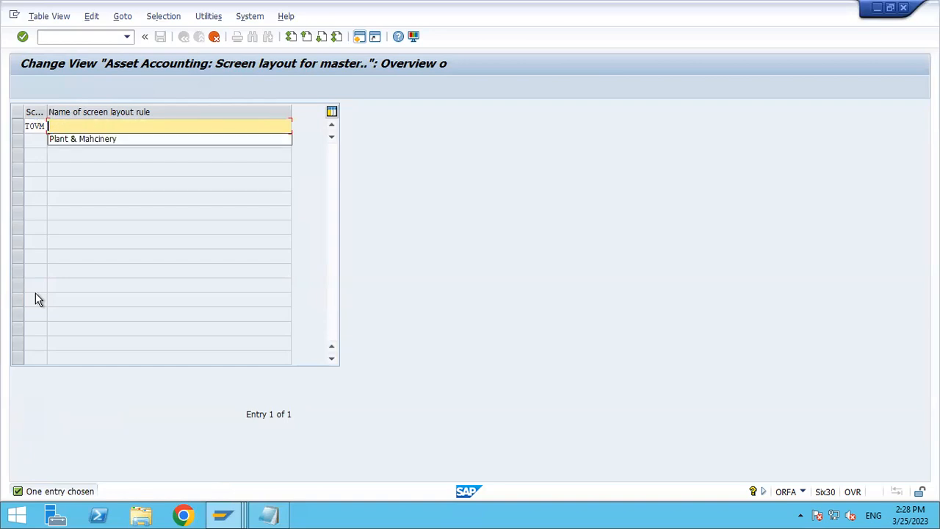
type("Vehicles & Motors")
key("Return")
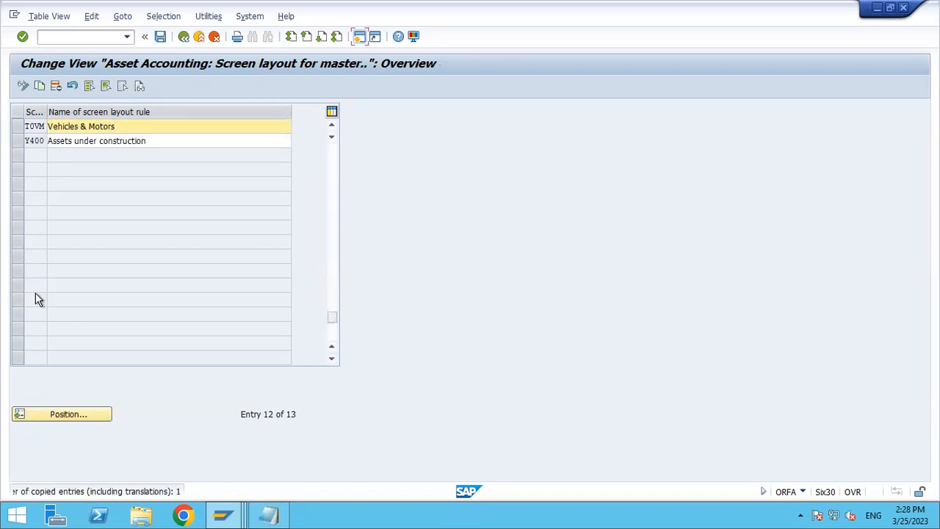
left_click(161, 41)
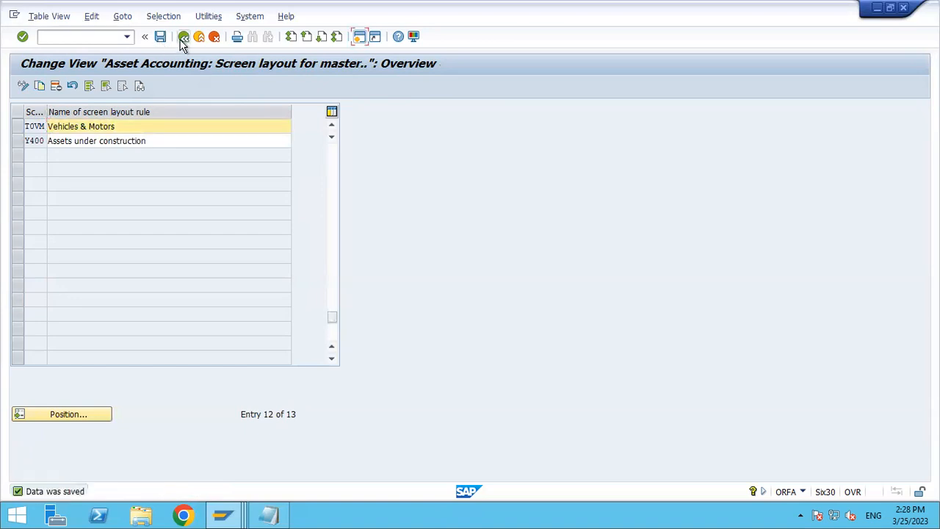
left_click(182, 38)
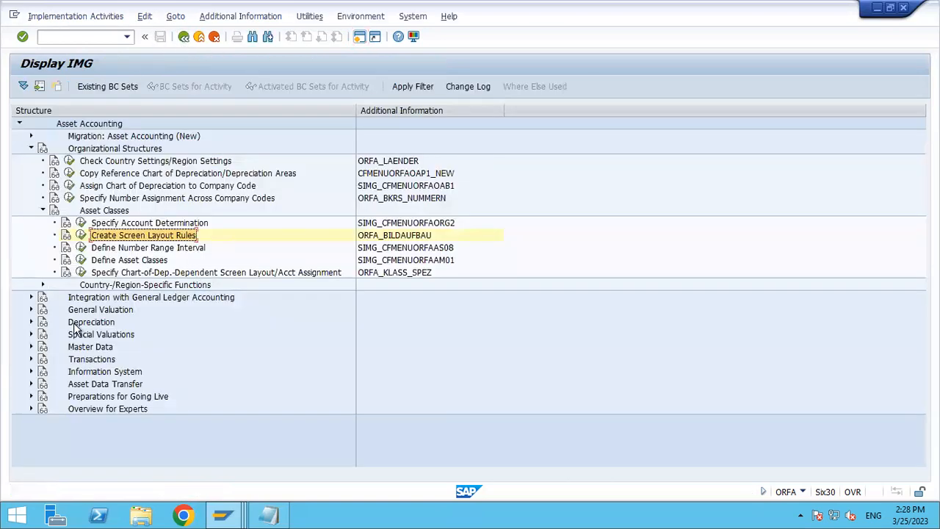
Step: Open Define Number Range Interval and bring up the asset number intervals of company code TA00 for editing
left_click(144, 250)
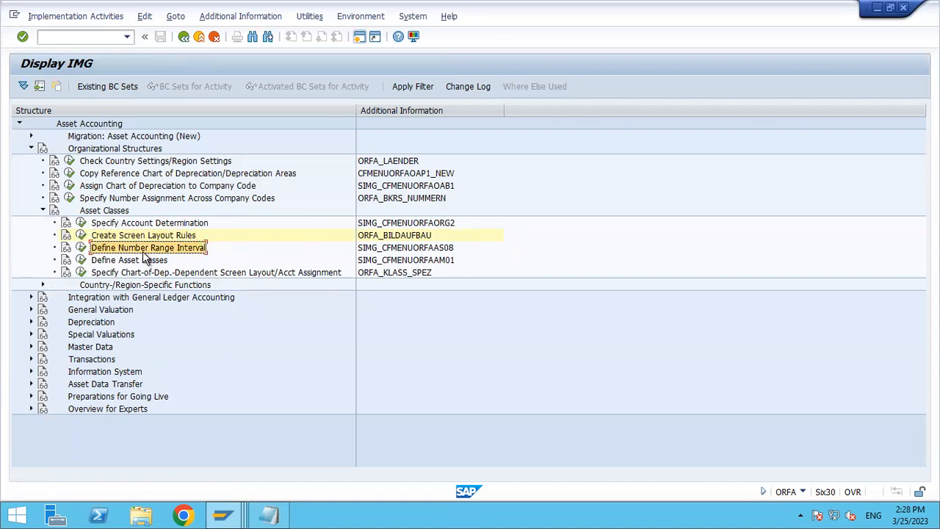
left_click(81, 248)
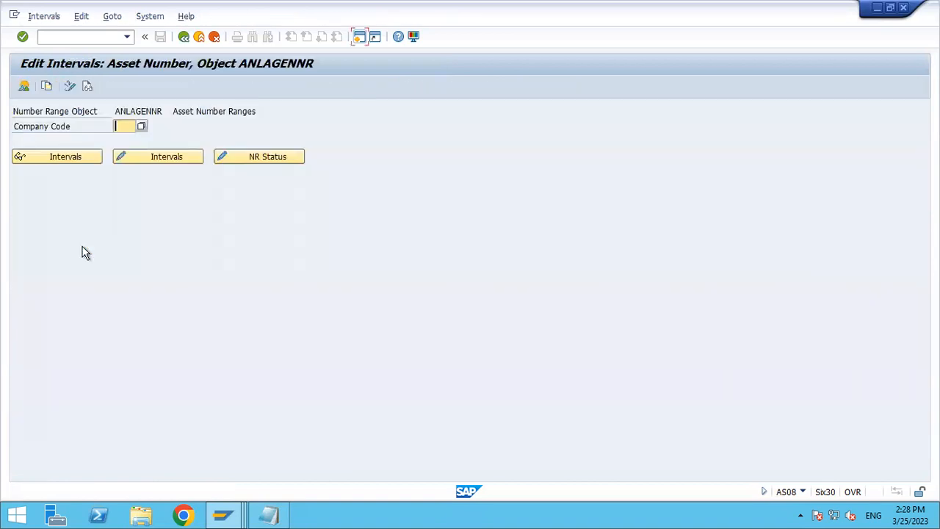
left_click(126, 125)
type("TA")
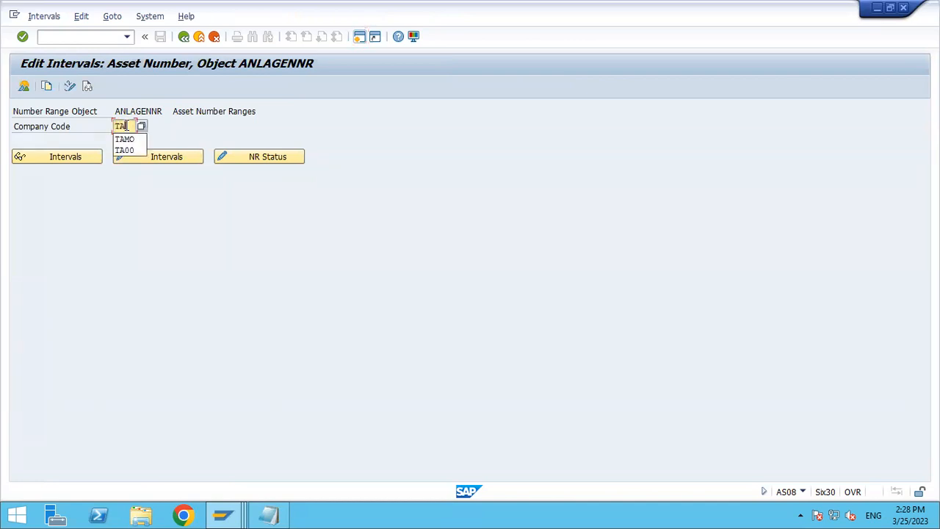
type("00")
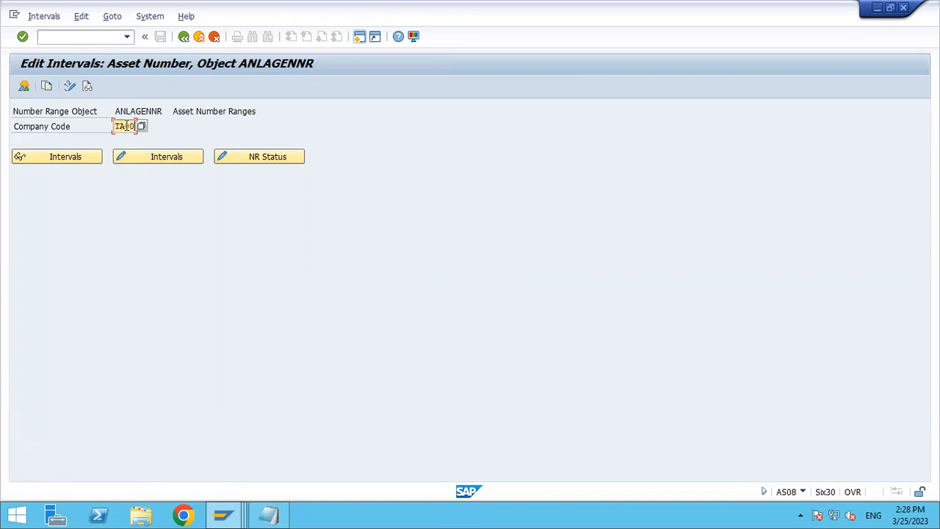
left_click(181, 159)
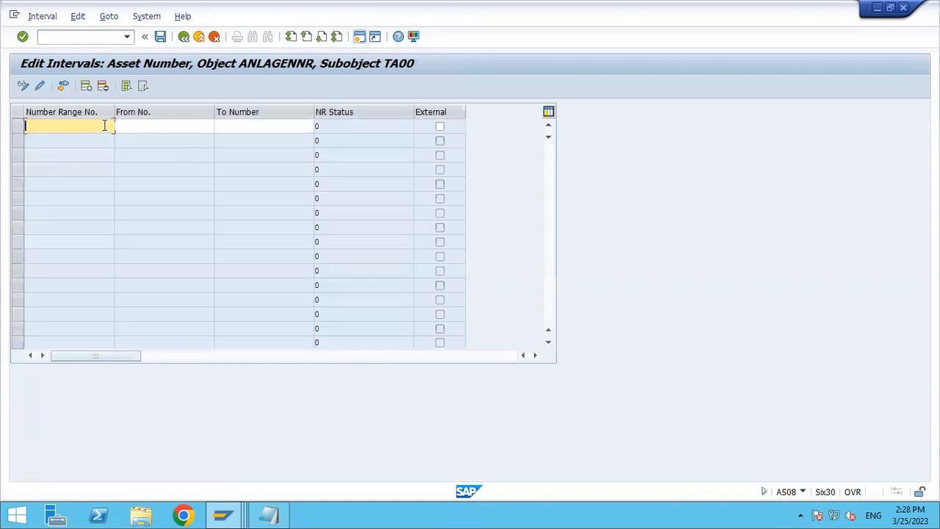
Step: Add number range interval 01 from 10000 to 10099 and save it, acknowledging the transport notice
type("01")
key("Tab")
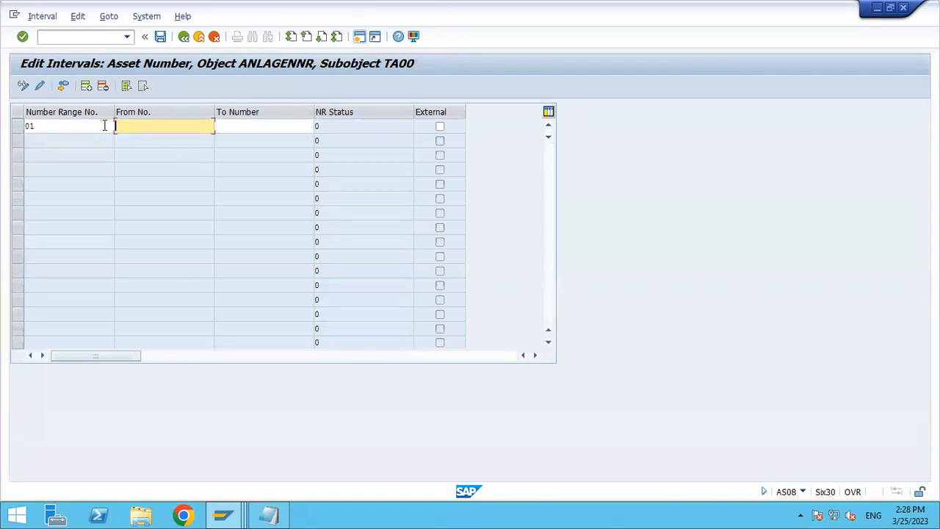
type("1")
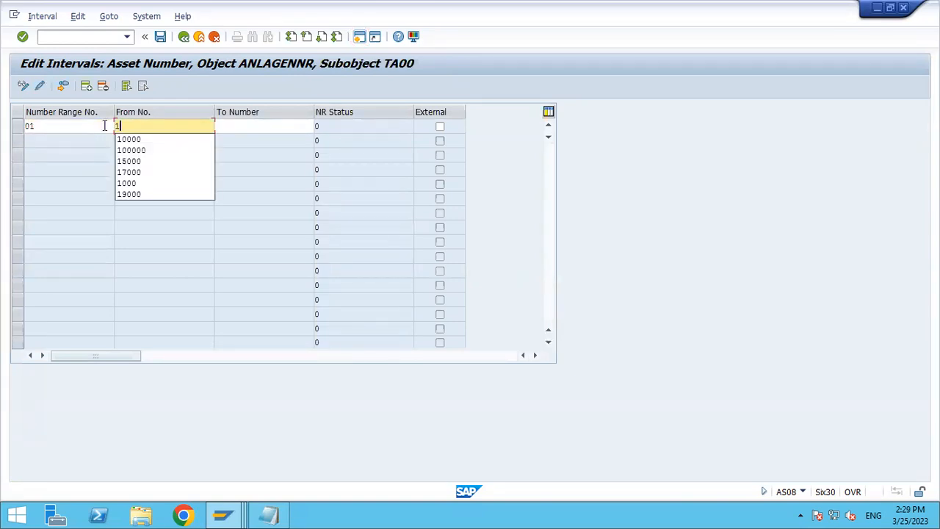
key("Down")
key("Tab")
type("100")
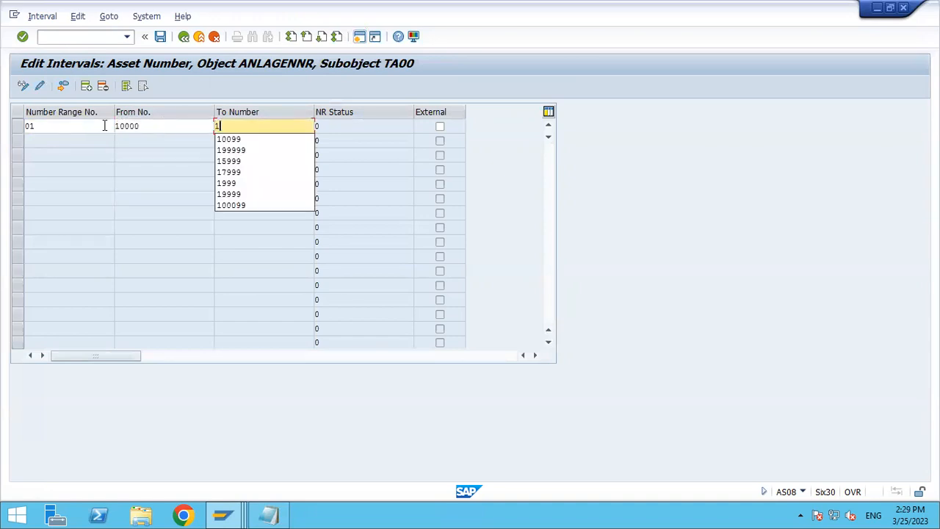
key("Down")
key("Return")
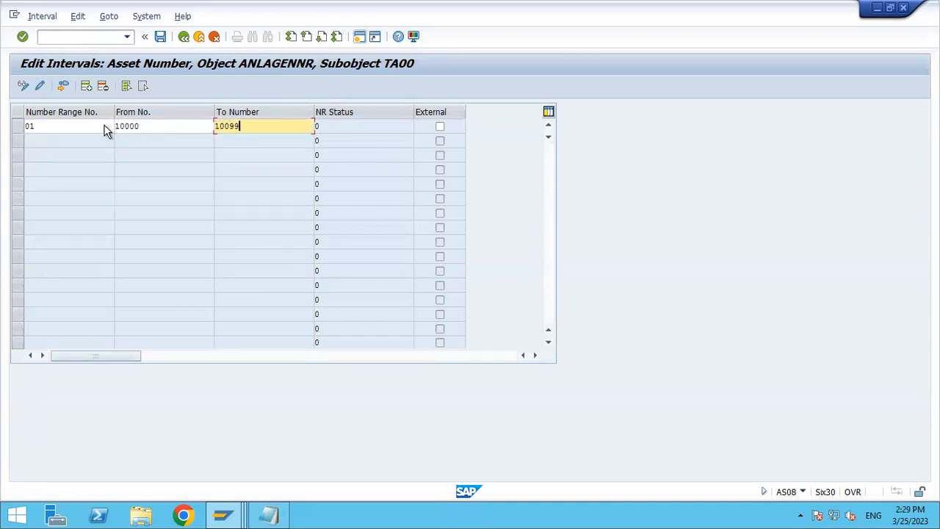
key("Return")
left_click(160, 37)
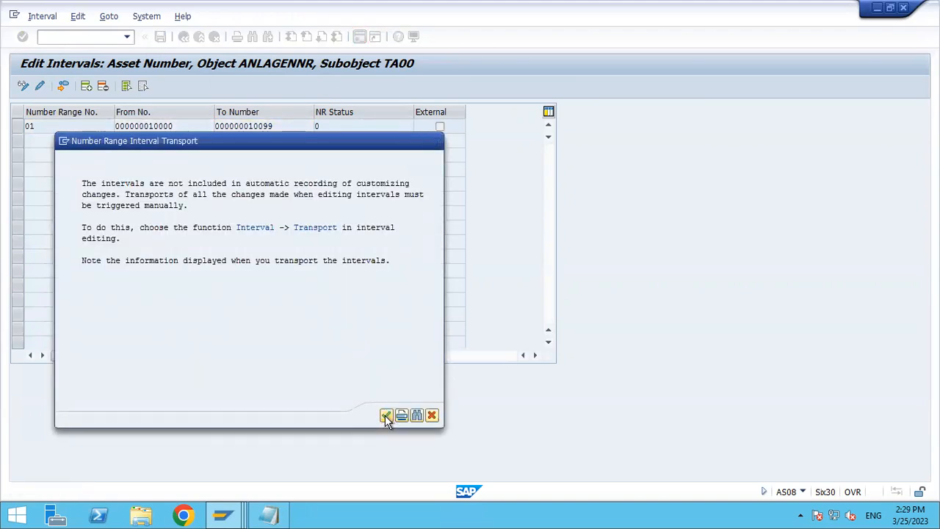
left_click(385, 415)
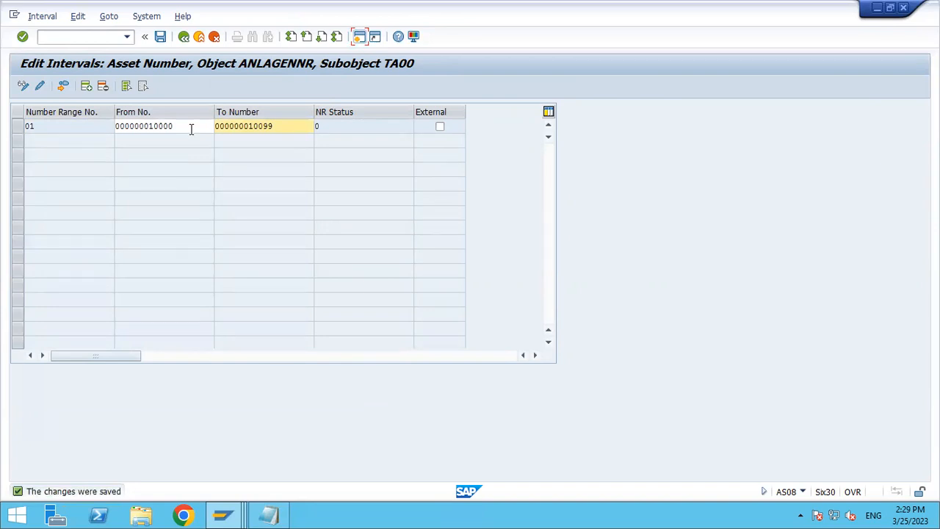
Step: Insert number range interval 02 with From No. 20000 and To Number 200099
left_click(86, 86)
type("02")
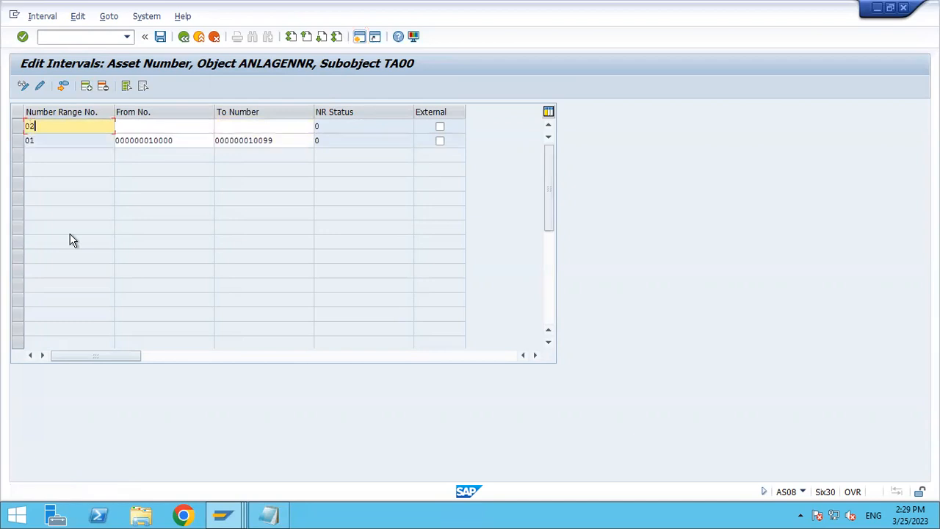
key("Tab")
type("20")
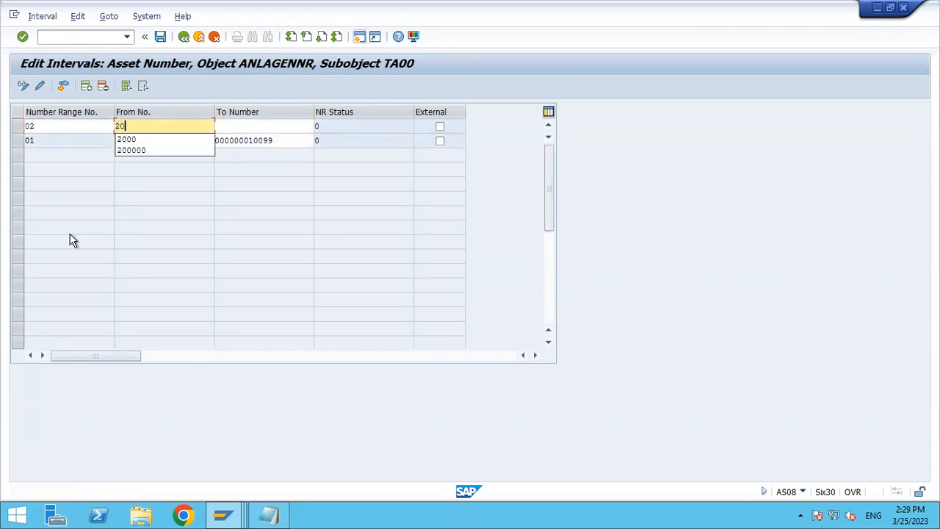
type("0000")
key("Tab")
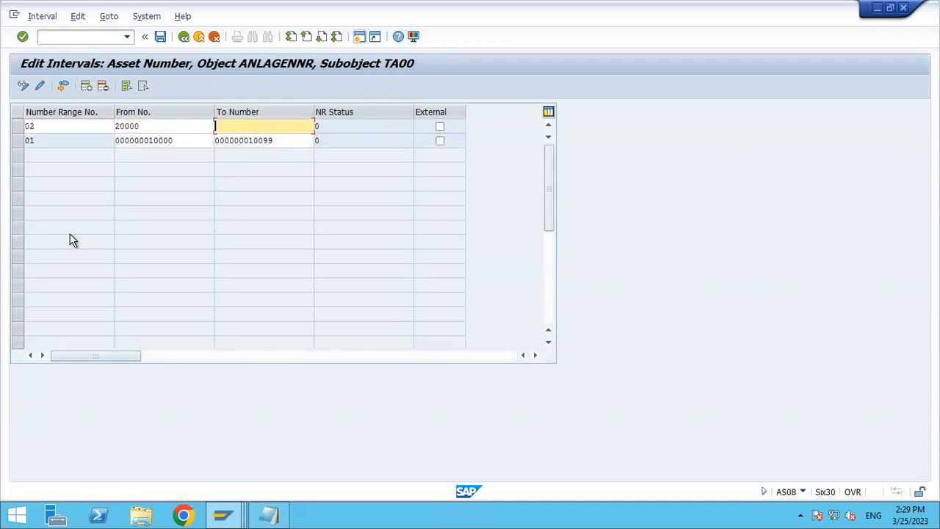
type("20")
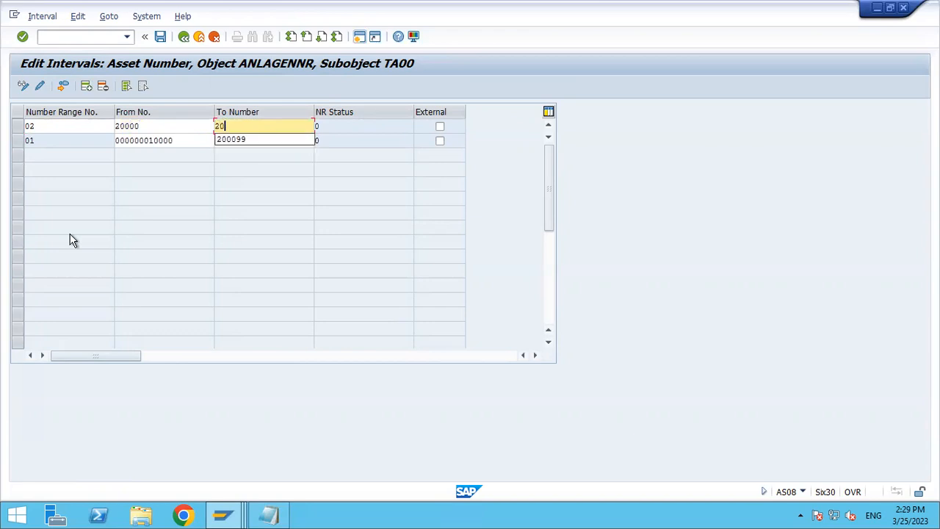
type("00")
key("Down")
key("Return")
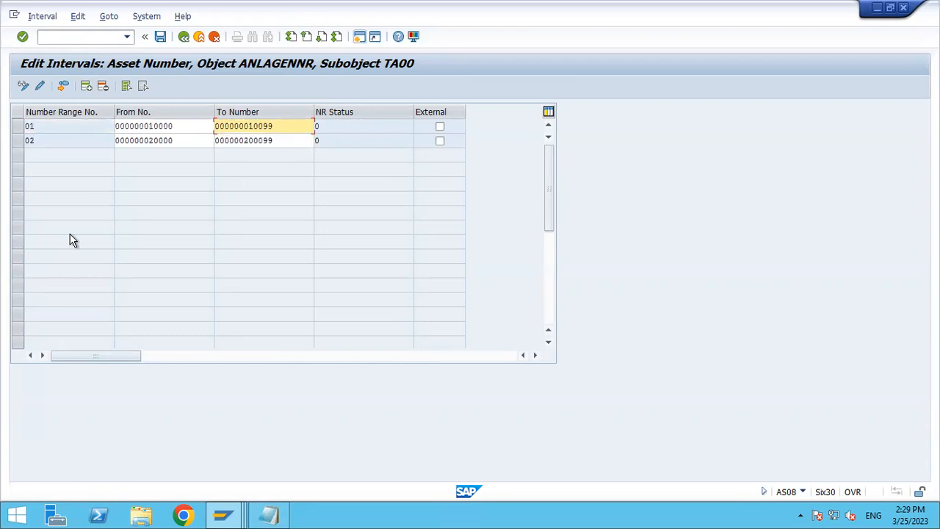
Step: Replace the leading 2 in the To Number of interval 02 with 0
left_click(261, 142)
double_click(262, 144)
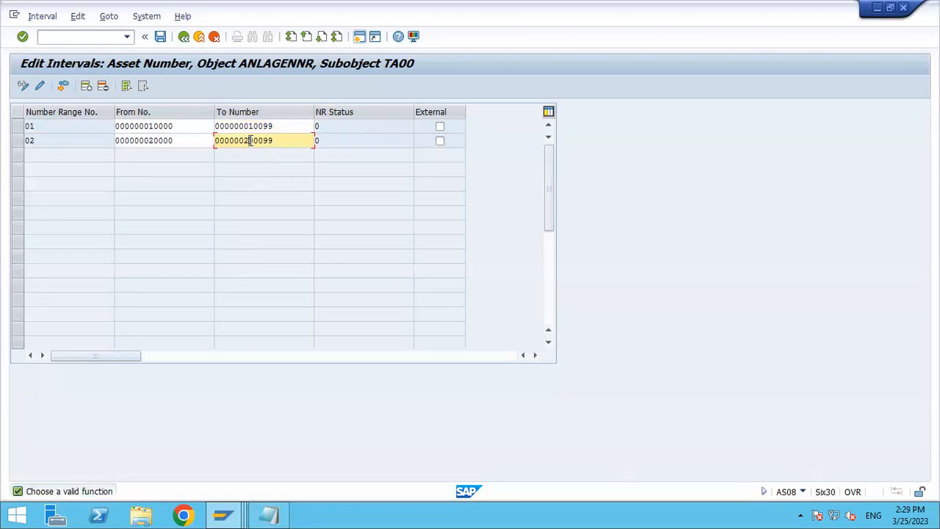
key("Delete")
type("0")
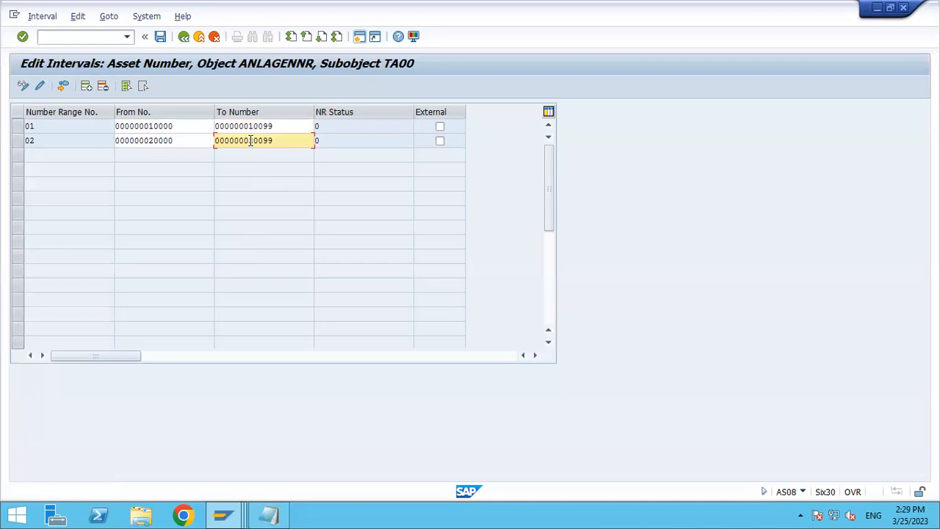
Step: Save the asset number range intervals for company code TA00 and return to the IMG structure
left_click(161, 36)
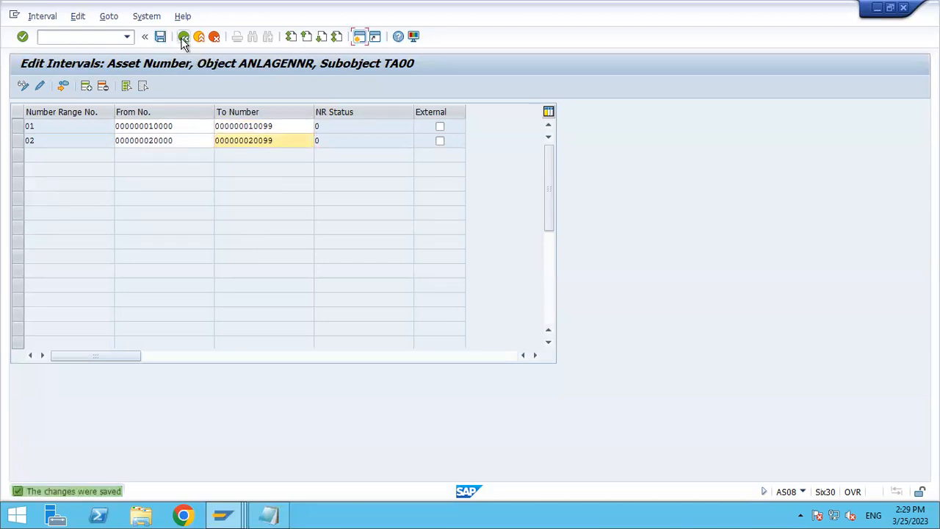
left_click(184, 37)
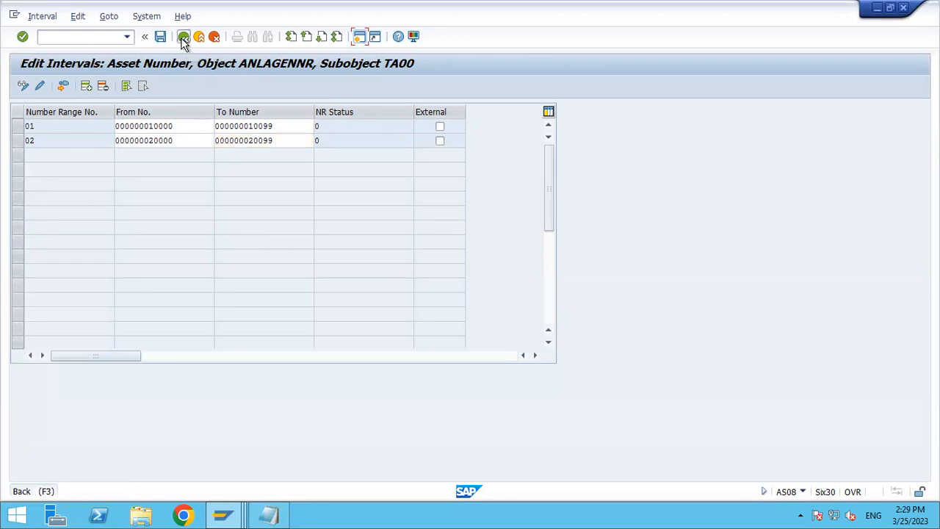
left_click(184, 36)
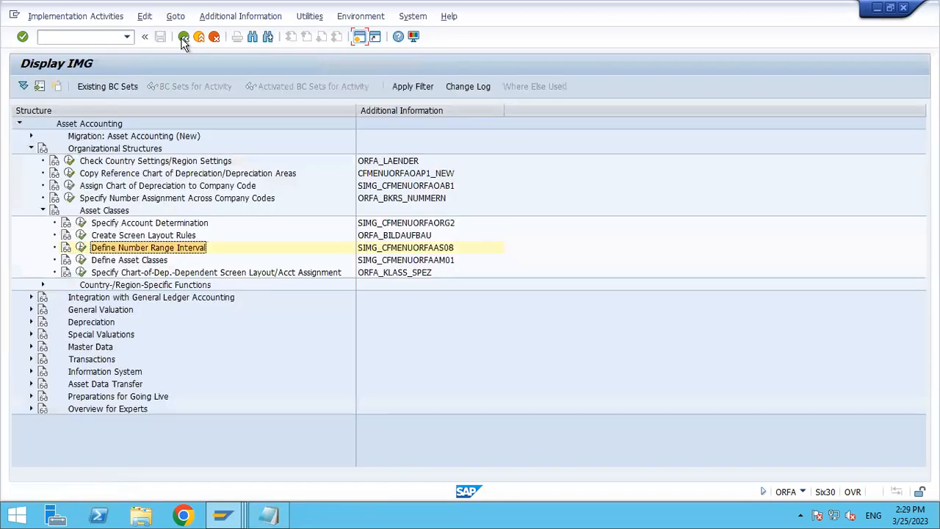
Step: Open the Define Asset Classes activity and start a new asset class entry
left_click(147, 261)
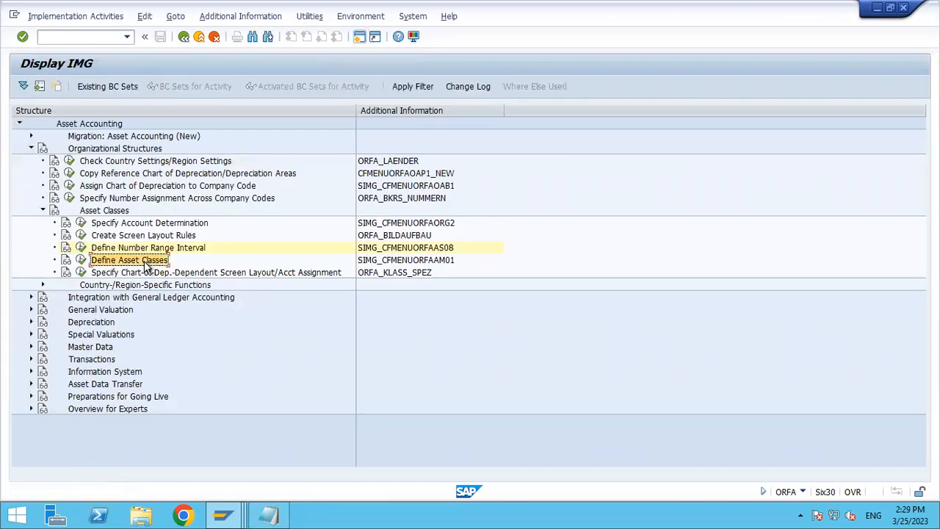
left_click(81, 259)
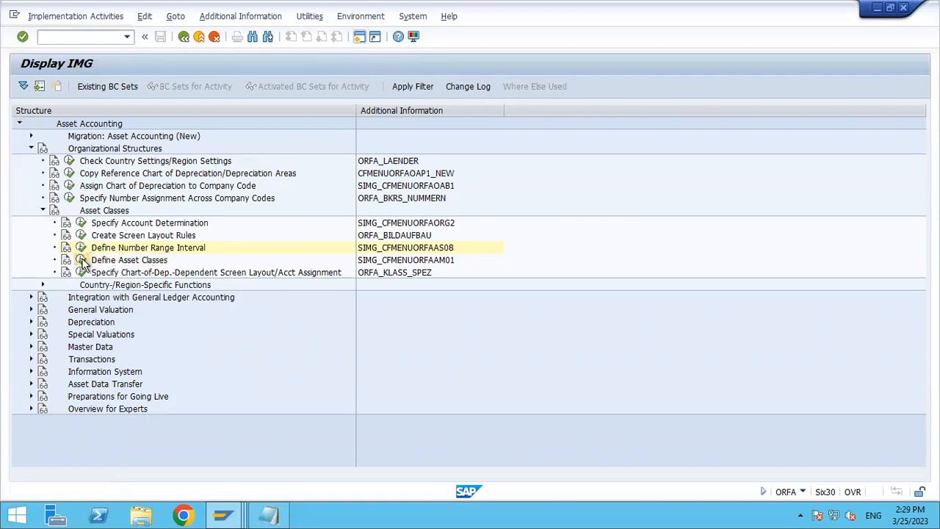
left_click(87, 83)
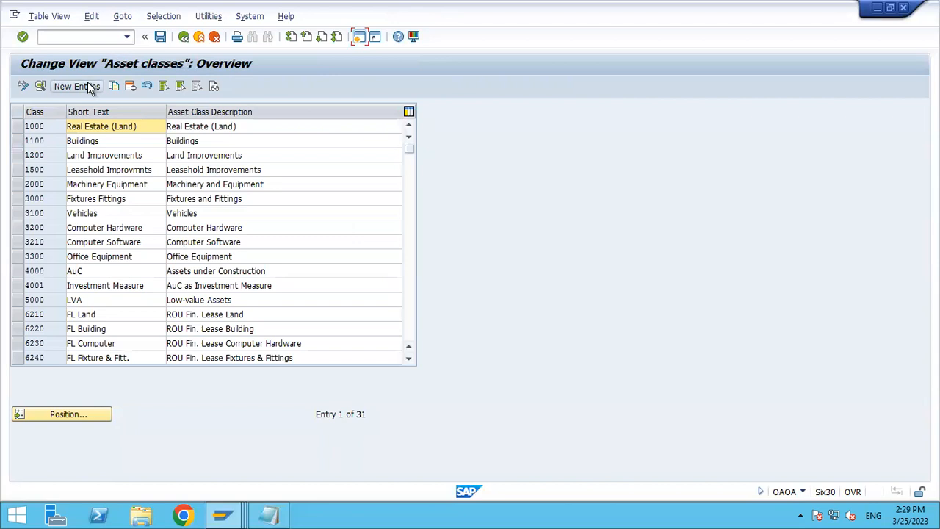
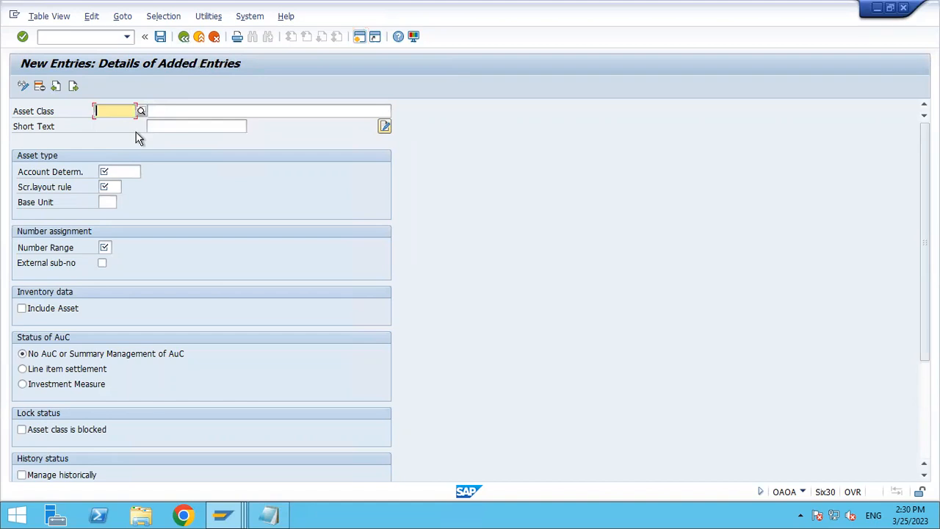
Step: Enter asset class TA00PM with the description PLANT & MACHINERY
type("TA00")
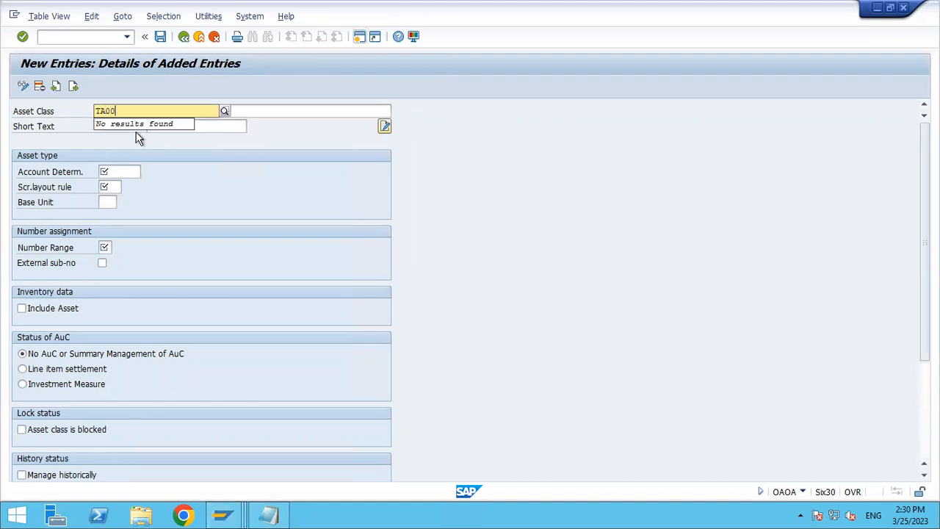
type("PM")
key("Tab")
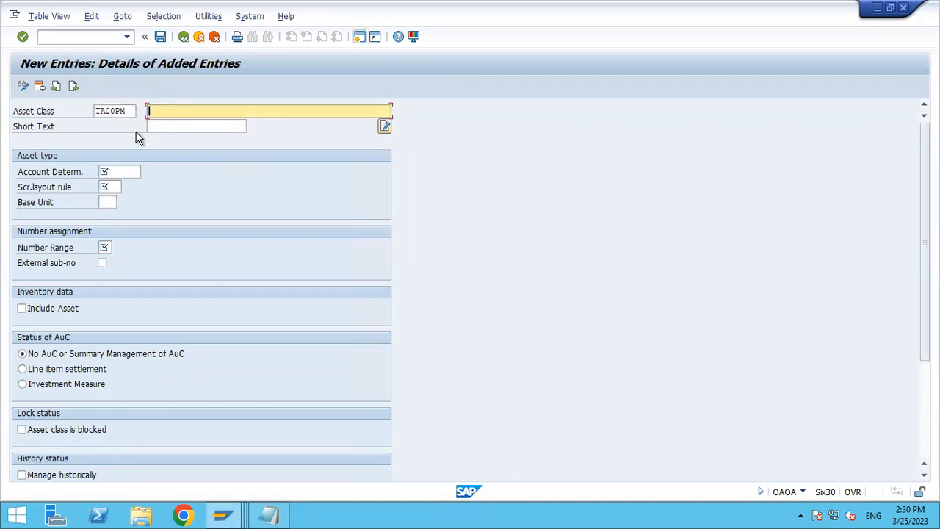
type("PLA")
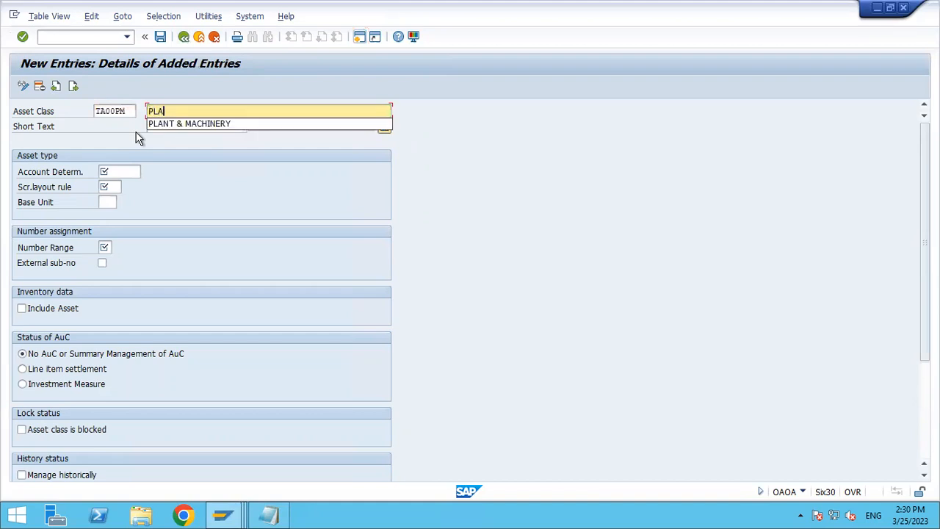
key("Down")
key("Tab")
key("Tab")
key("Tab")
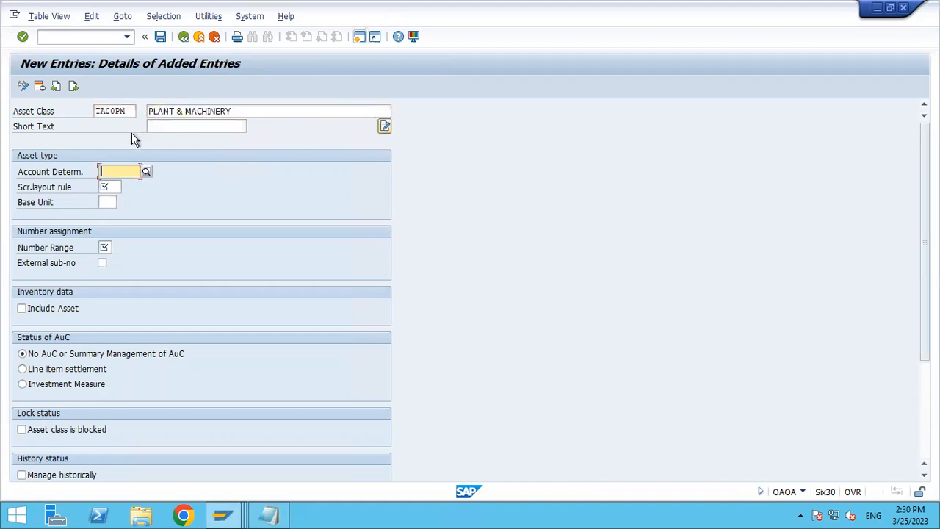
Step: Choose TA00PM as the account determination for the plant and machinery class
left_click(146, 173)
key("Down")
key("Down")
key("Down")
key("Down")
key("Down")
key("Down")
key("Down")
key("Down")
key("Down")
key("Down")
key("Down")
key("Down")
key("Down")
key("Down")
key("Down")
key("Down")
key("Down")
key("Down")
key("Down")
key("Down")
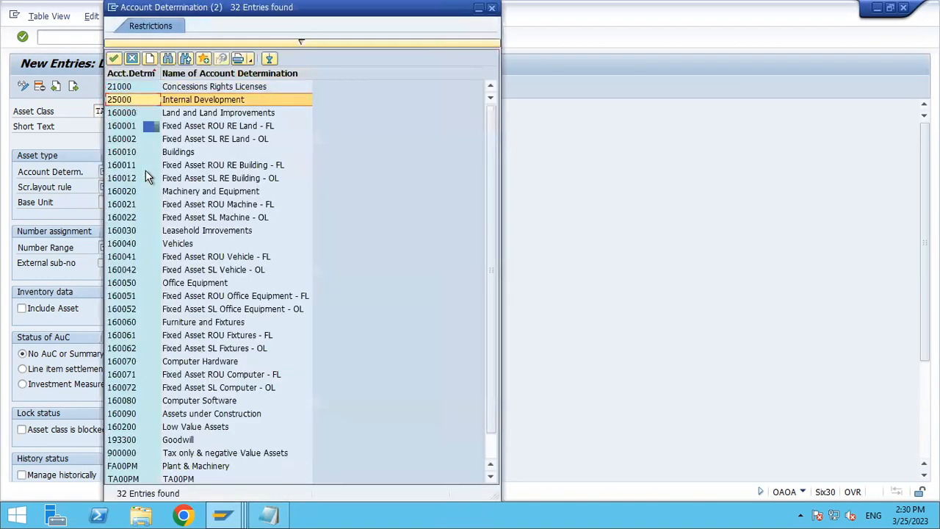
key("Up")
key("Return")
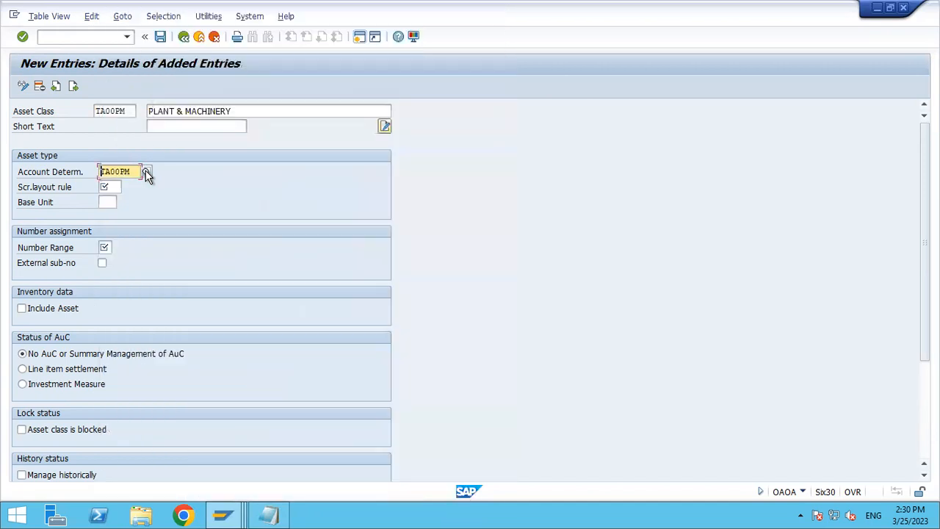
Step: Choose T0PM, Plant & Mahcinery, as the screen layout rule of the TA00PM asset class
left_click(116, 188)
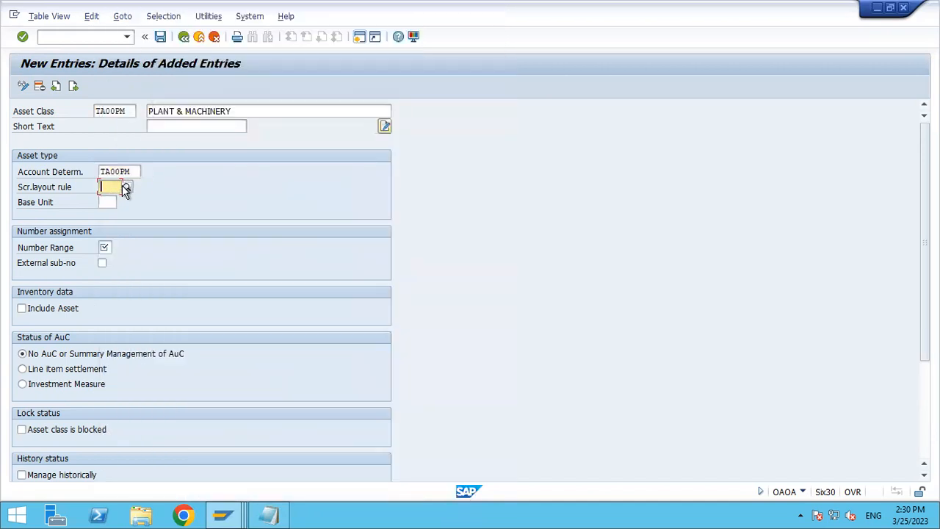
left_click(127, 188)
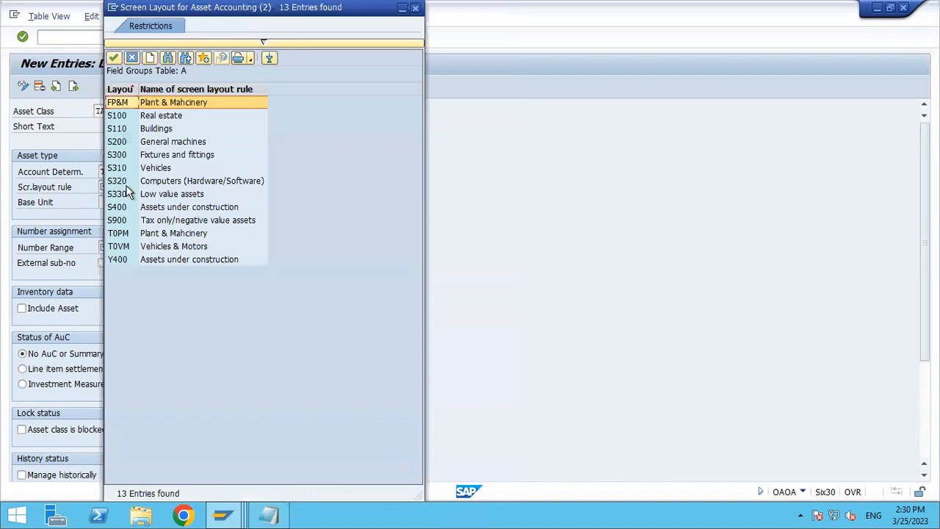
double_click(183, 237)
Step: Assign company code TA00's number range 01 to the TA00PM asset class
left_click(105, 246)
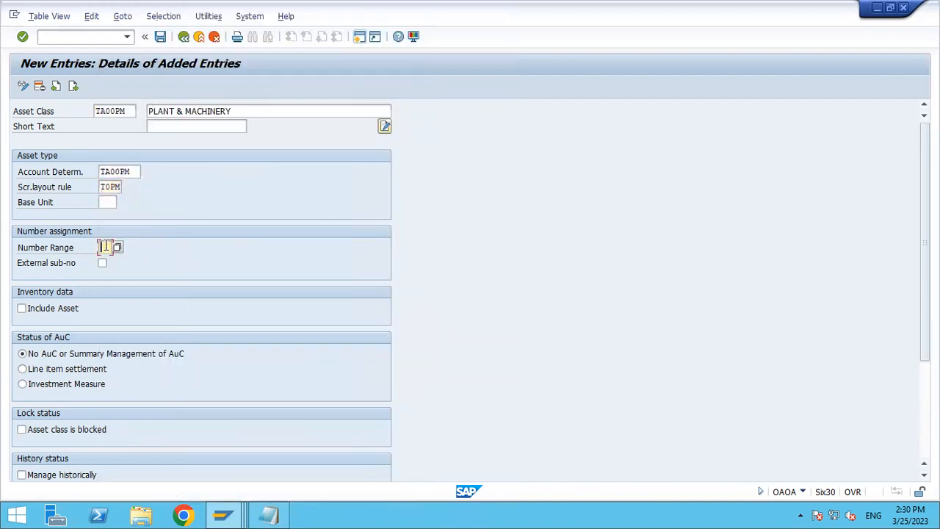
left_click(118, 249)
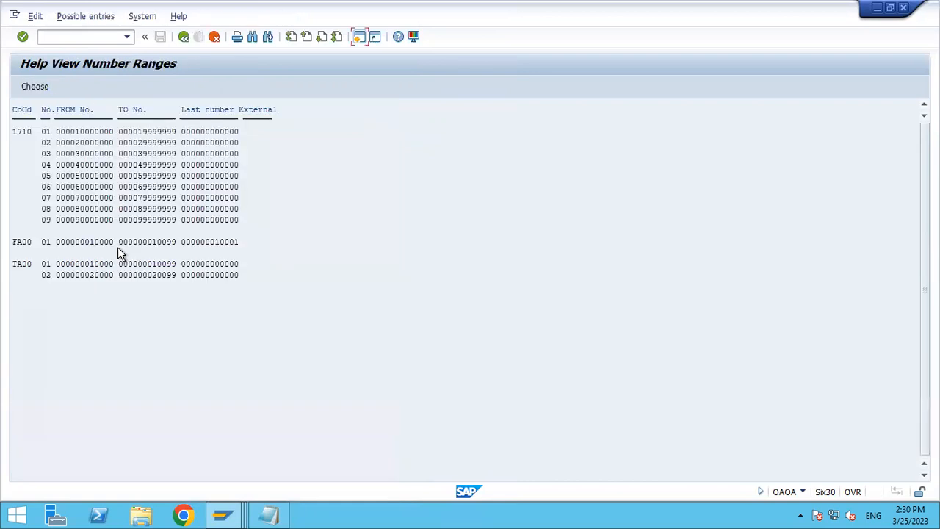
double_click(47, 265)
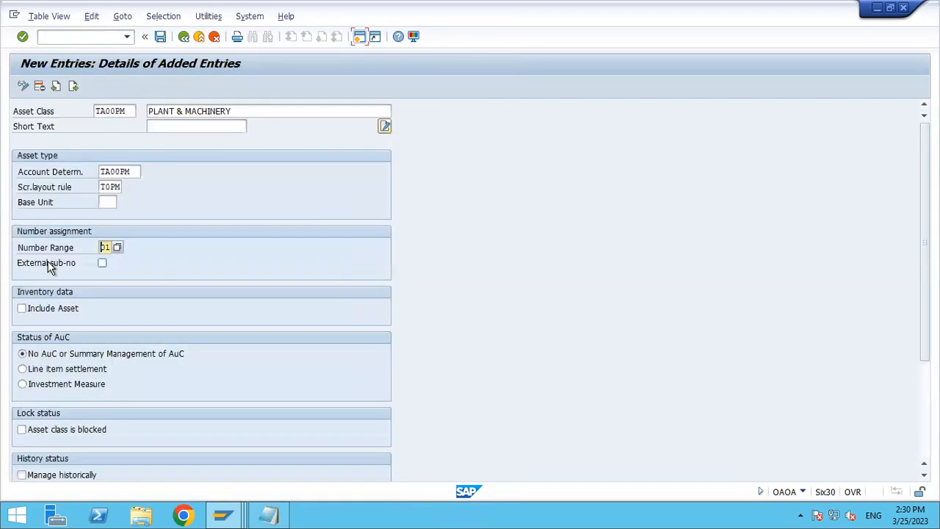
key("Return")
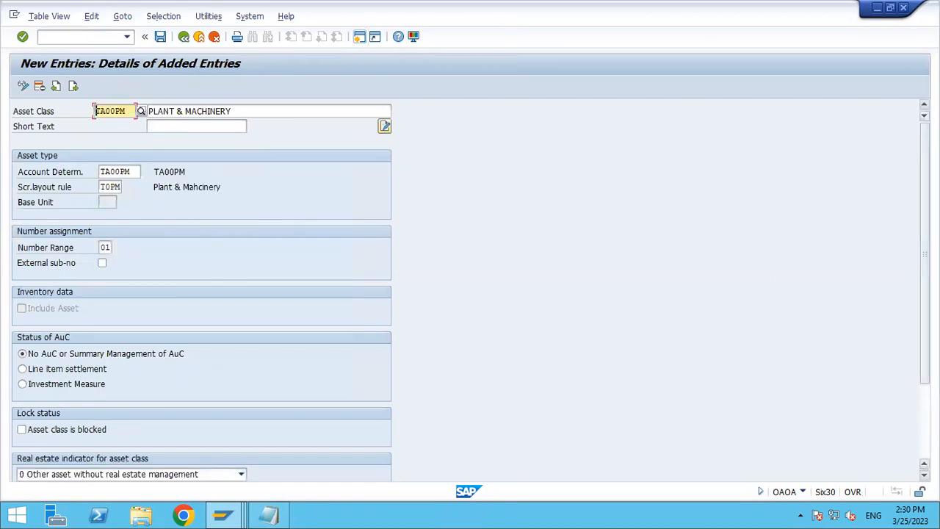
Step: Review the remaining settings of asset class TA00PM and save it under customizing request TT1K900046
left_click(924, 430)
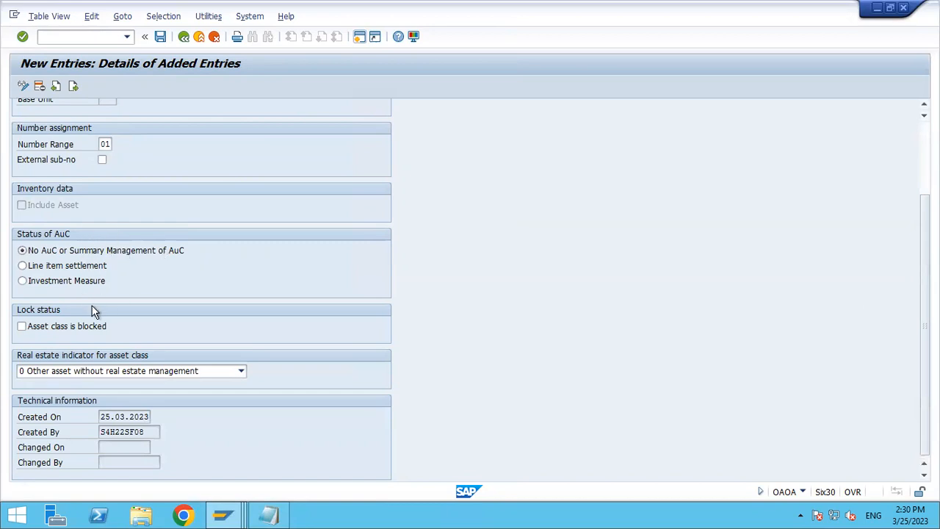
left_click(62, 334)
scroll(523, 222, "up", 3)
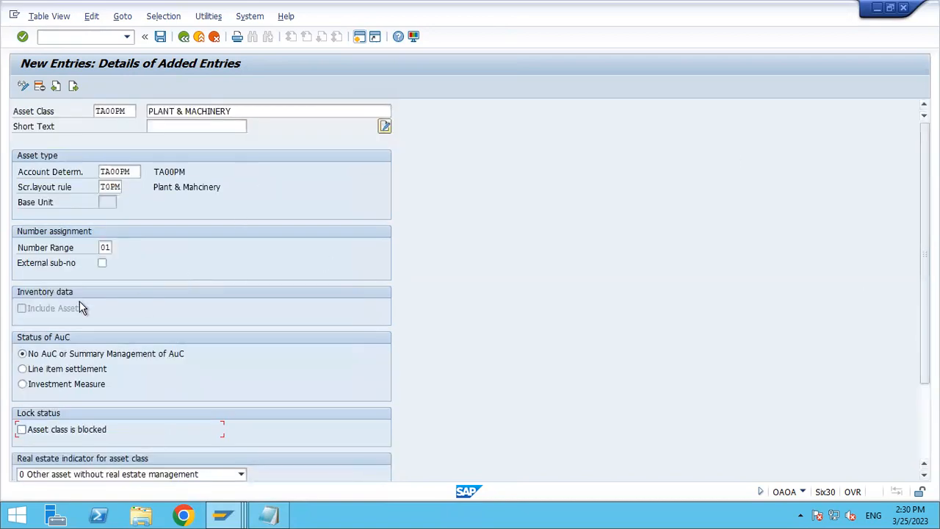
left_click(160, 37)
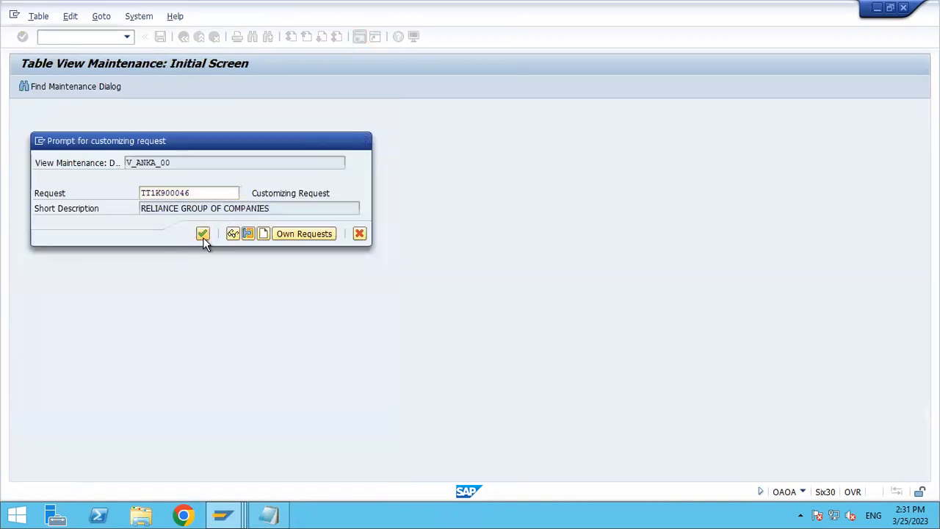
left_click(202, 234)
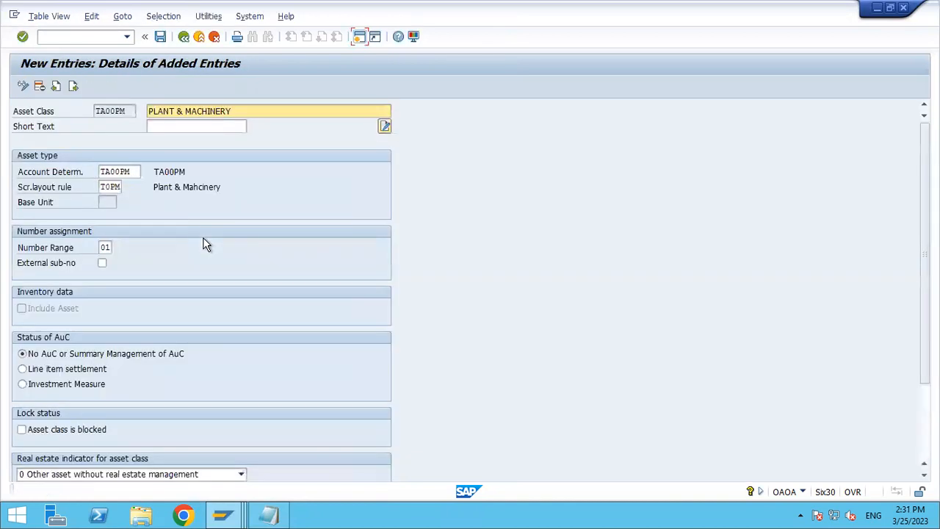
Step: Start the next new entry and enter asset class TA00VM with the description Vehicles & Motors
left_click(76, 87)
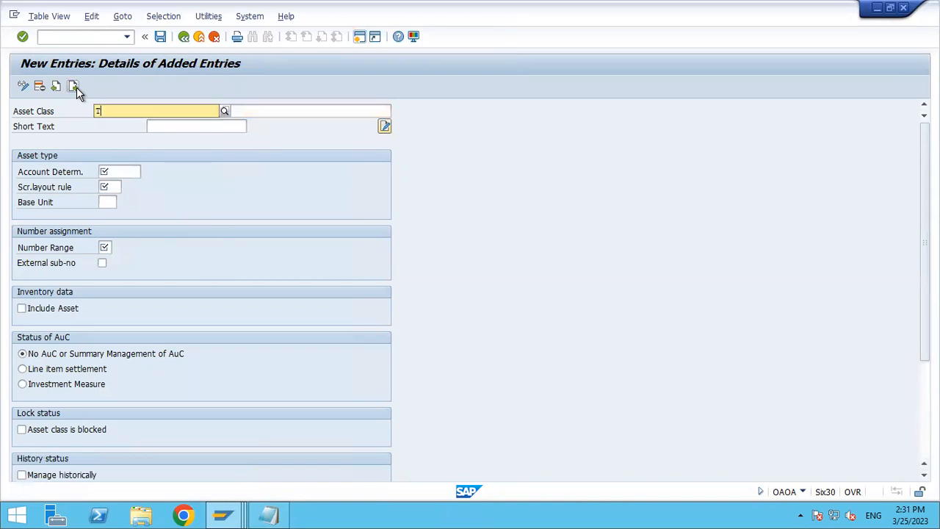
type("TA00VM")
key("Tab")
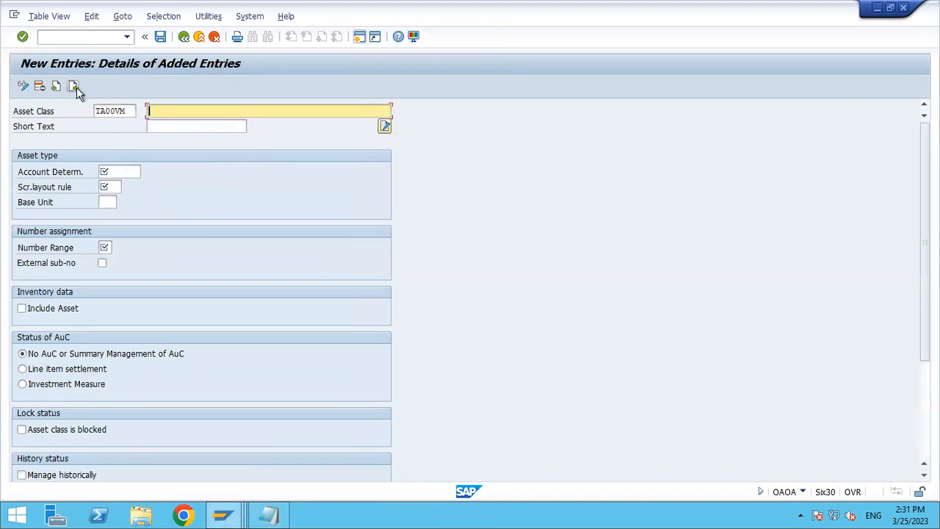
type("Vehicles & Motors")
key("Tab")
key("Tab")
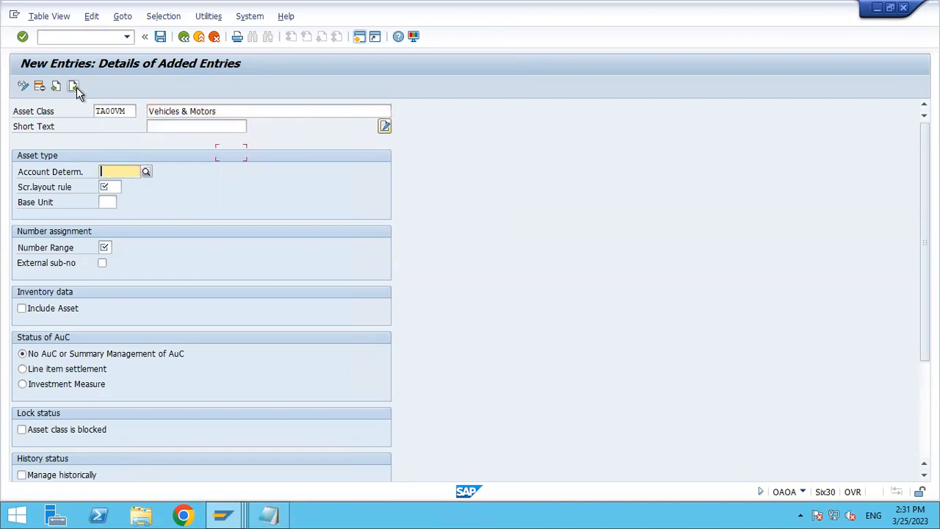
Step: Choose TA00VM as the account determination for the vehicles and motors class
left_click(146, 171)
key("Down")
key("Down")
key("Down")
key("Down")
key("Down")
key("Down")
key("Down")
key("Down")
key("Down")
key("Down")
key("Down")
key("Down")
key("Down")
key("Down")
key("Down")
key("Down")
key("Down")
key("Down")
key("Down")
key("Down")
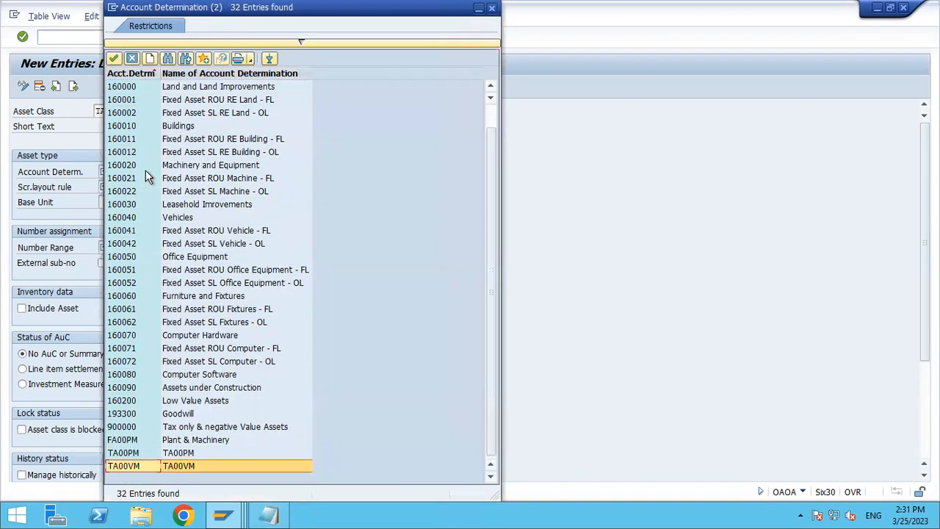
key("Up")
key("Down")
key("Return")
Step: Choose T0VM, Vehicles & Motors, as the screen layout rule of the TA00VM asset class
left_click(111, 187)
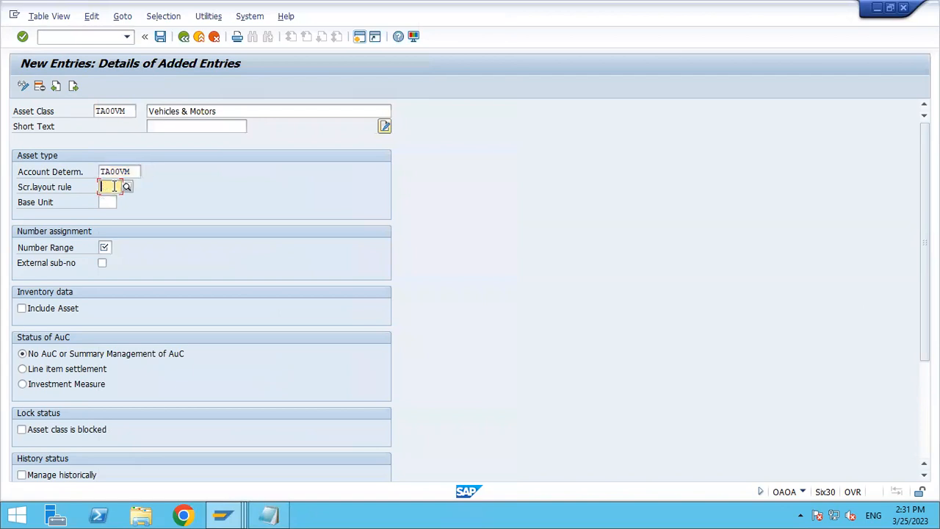
left_click(126, 188)
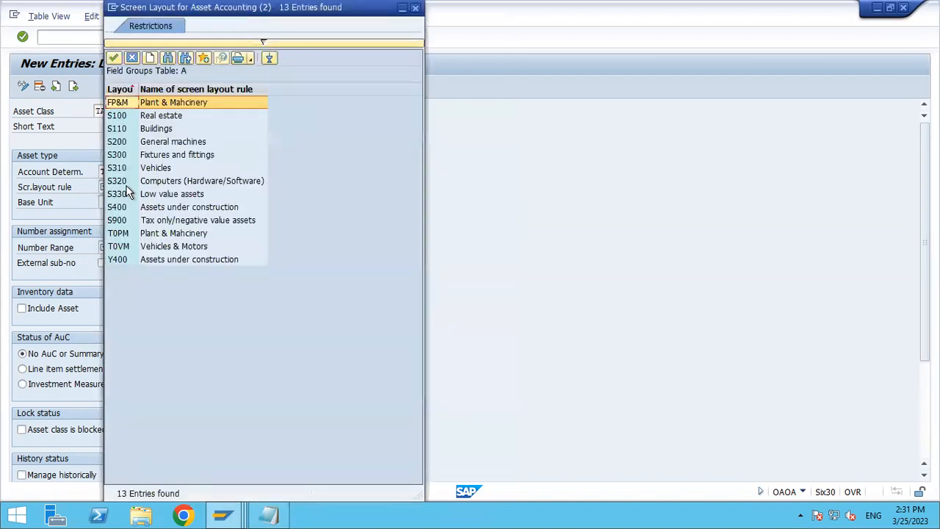
key("Down")
key("Down")
key("Down")
key("Down")
key("Down")
key("Down")
key("Down")
key("Down")
key("Down")
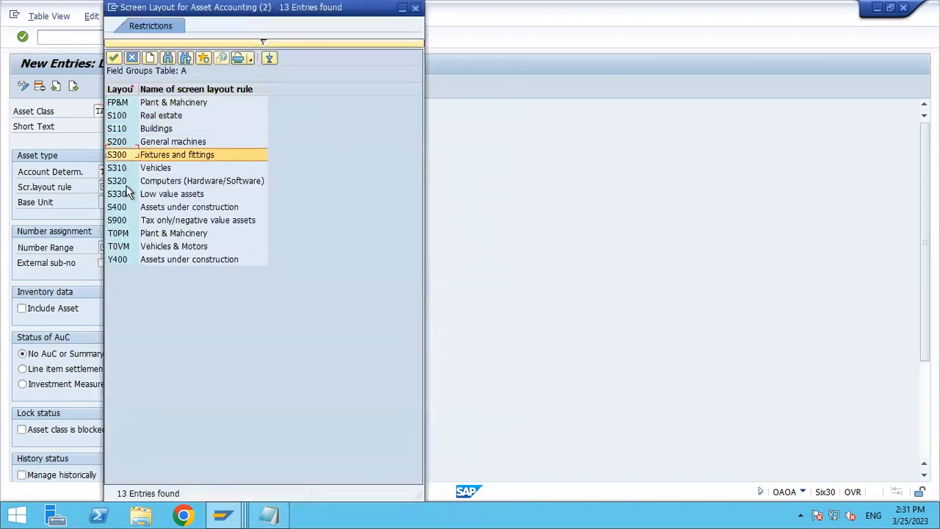
key("Down")
key("Down")
key("Return")
key("Return")
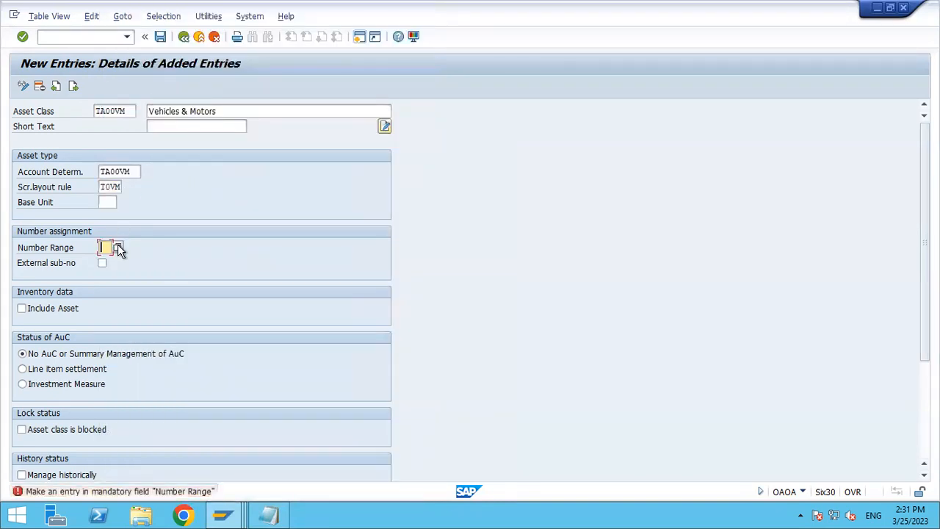
Step: Assign company code TA00's number range 02 to asset class TA00VM and save the class
left_click(117, 247)
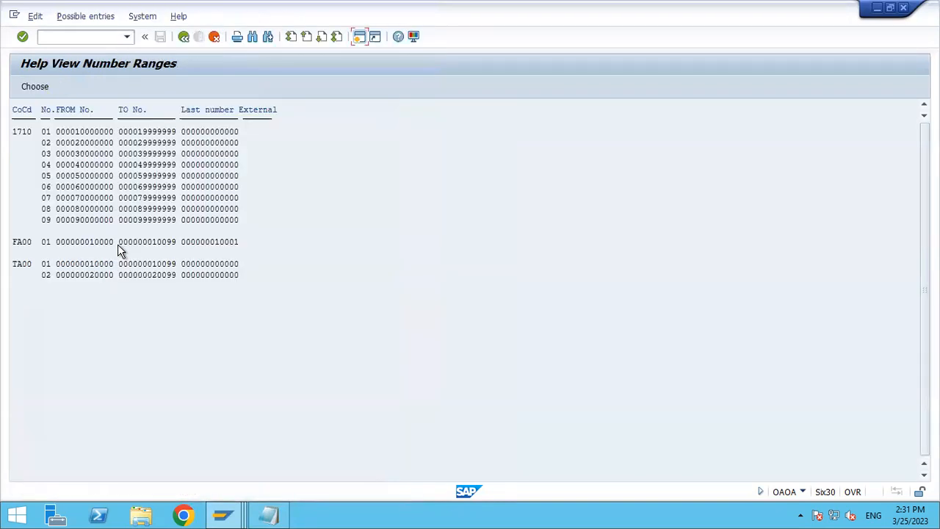
double_click(46, 275)
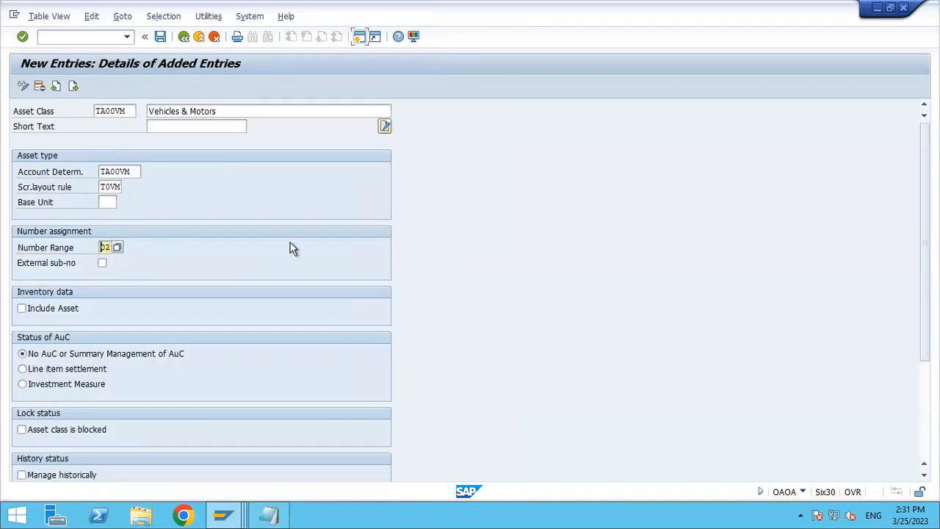
key("Return")
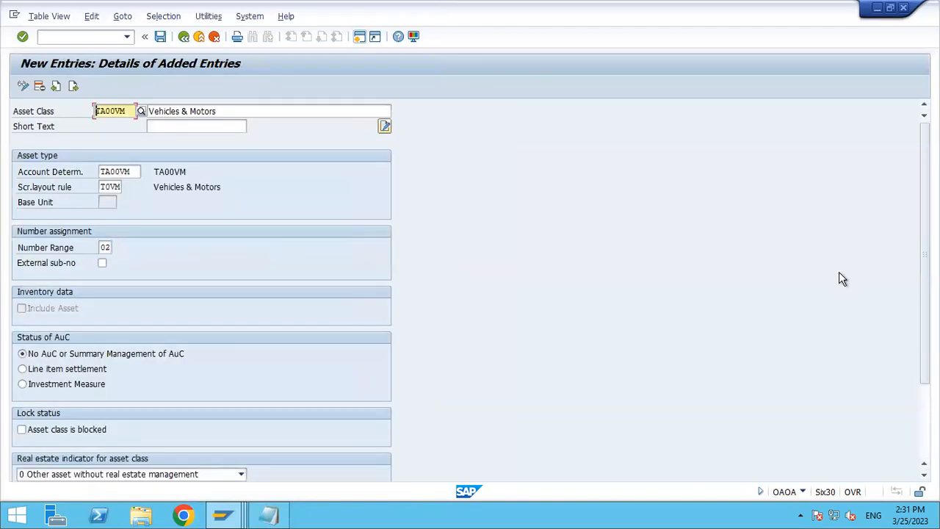
left_click(160, 41)
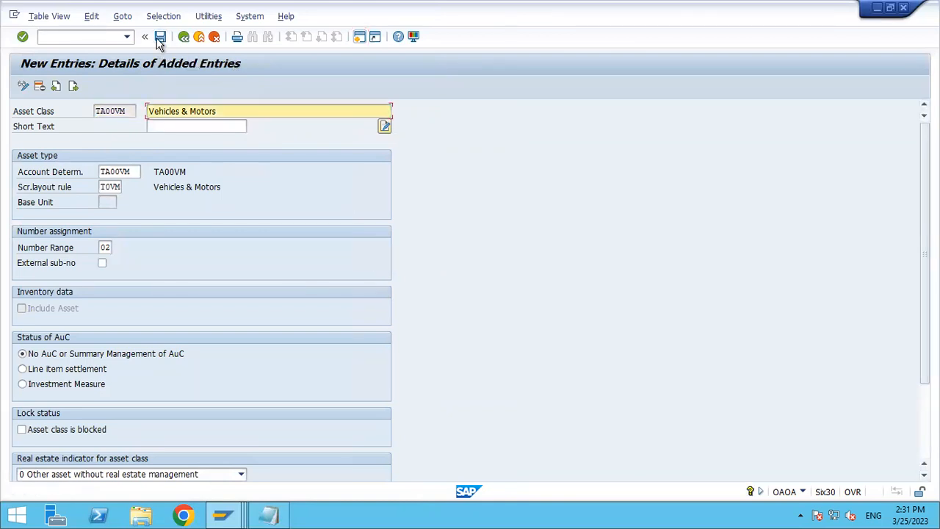
Step: Return to the asset class overview and switch to the Asset Accounting workbook in Excel to review the Asset Class notes
left_click(183, 41)
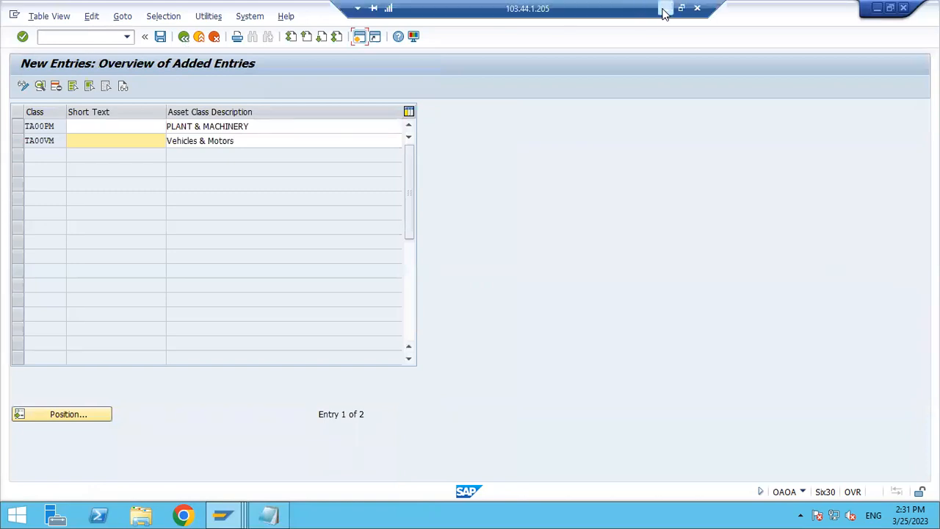
left_click(663, 10)
key("Up")
key("Up")
key("Up")
key("Up")
key("Up")
key("Up")
key("Up")
key("Up")
key("Up")
key("Up")
key("Up")
key("Up")
key("Up")
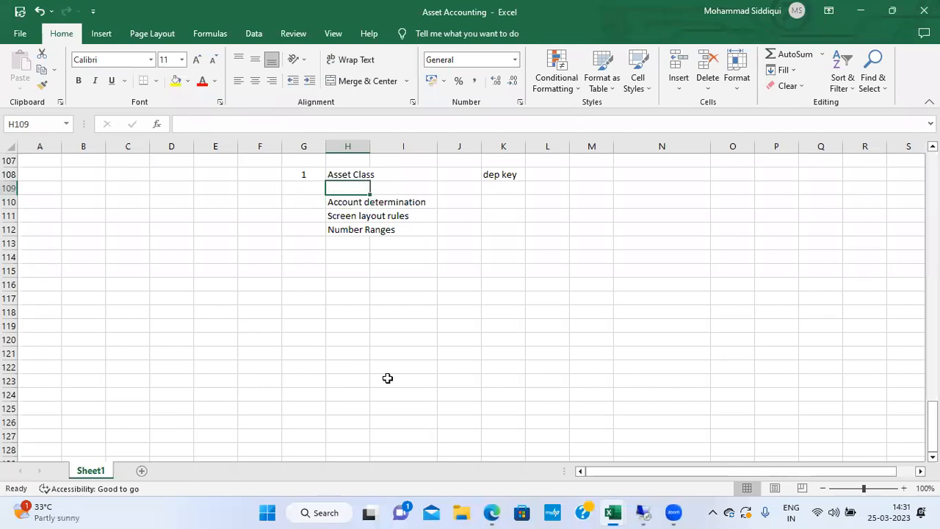
key("Down")
key("Down")
key("Down")
key("Down")
key("Down")
key("Down")
key("Down")
key("Down")
key("Down")
key("Down")
key("Down")
key("Down")
key("Down")
key("Down")
key("Up")
key("Right")
key("Right")
key("Right")
key("Up")
key("Up")
key("Down")
key("Down")
Step: Enter Base method in cell K110, in the Account determination row beneath the dep key heading
left_click(386, 379)
key("Up")
key("Up")
key("Up")
key("Right")
key("Right")
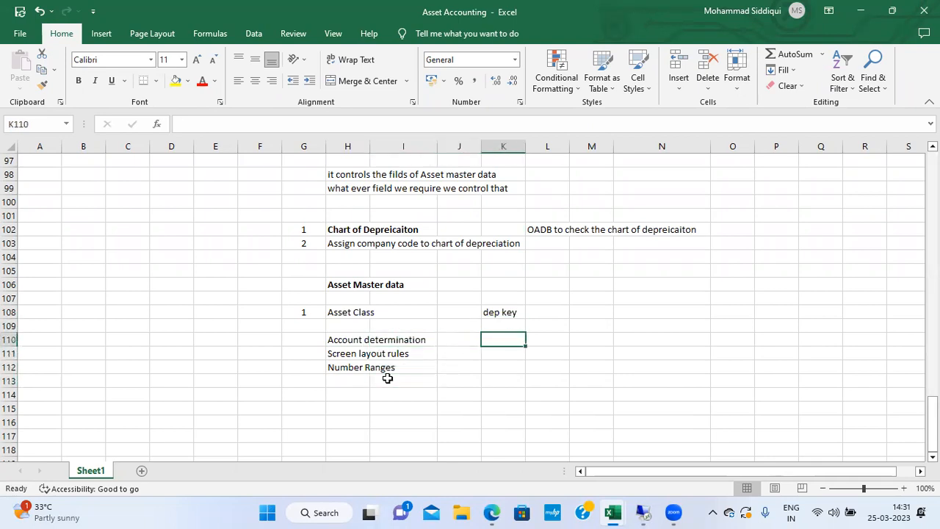
type("BAse")
key("BackSpace")
key("BackSpace")
key("BackSpace")
type("A")
key("BackSpace")
type("e metho")
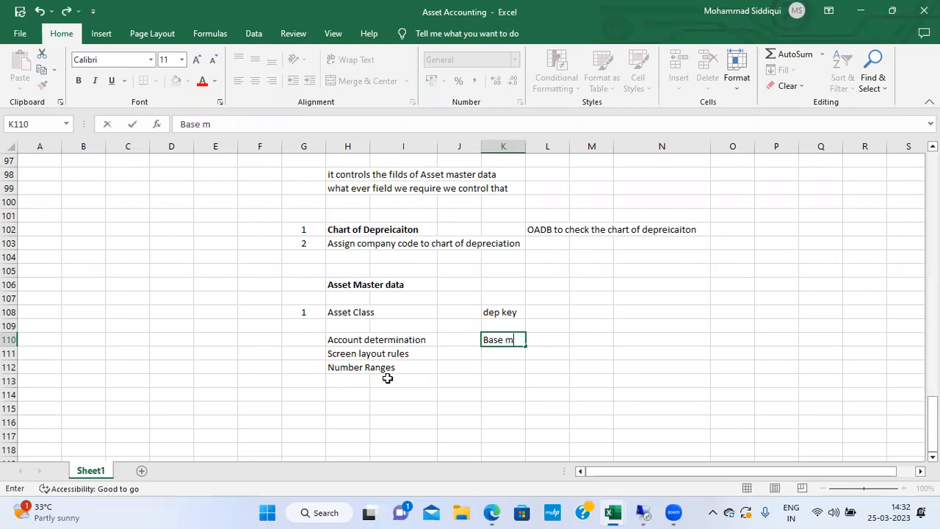
key("BackSpace")
key("BackSpace")
key("BackSpace")
type("thod")
key("Return")
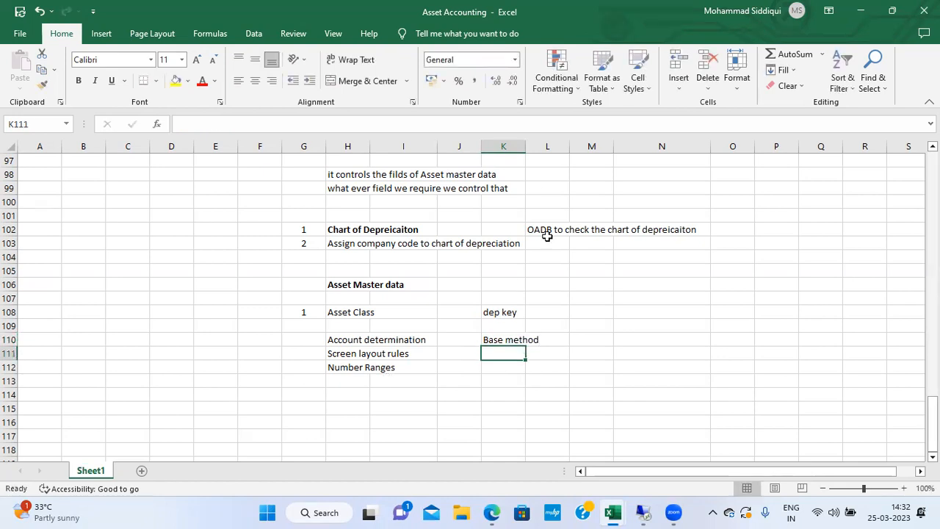
Step: Widen column K and enter 011 as text in L110 as the base method value
key("alt+Tab")
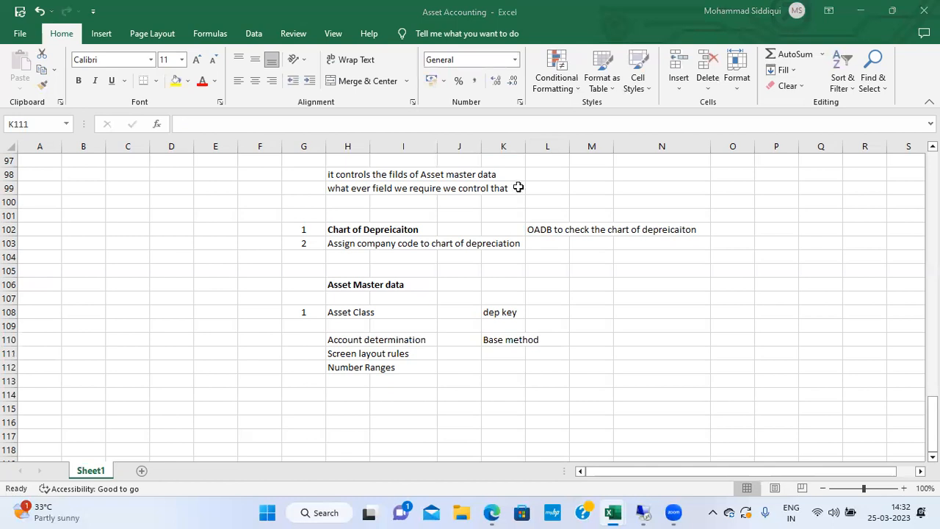
left_click_drag(525, 146, 546, 146)
left_click(566, 341)
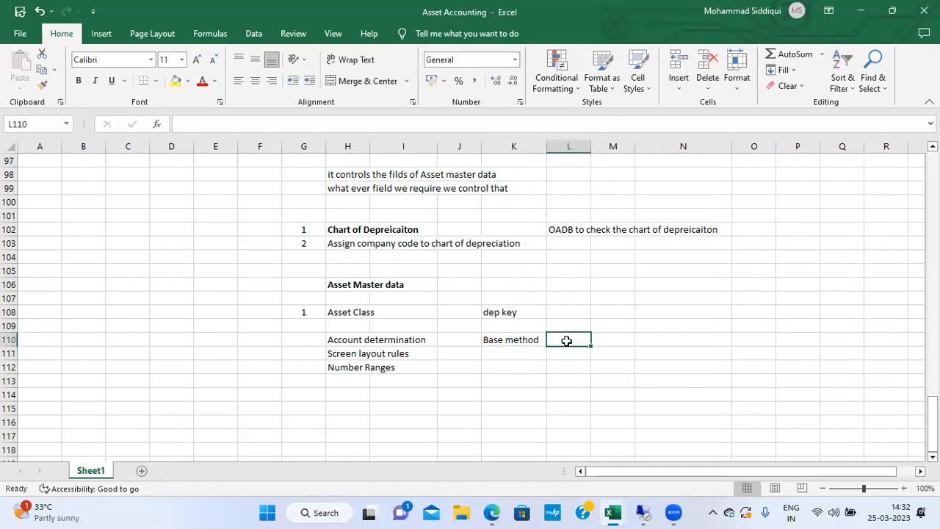
type("'011")
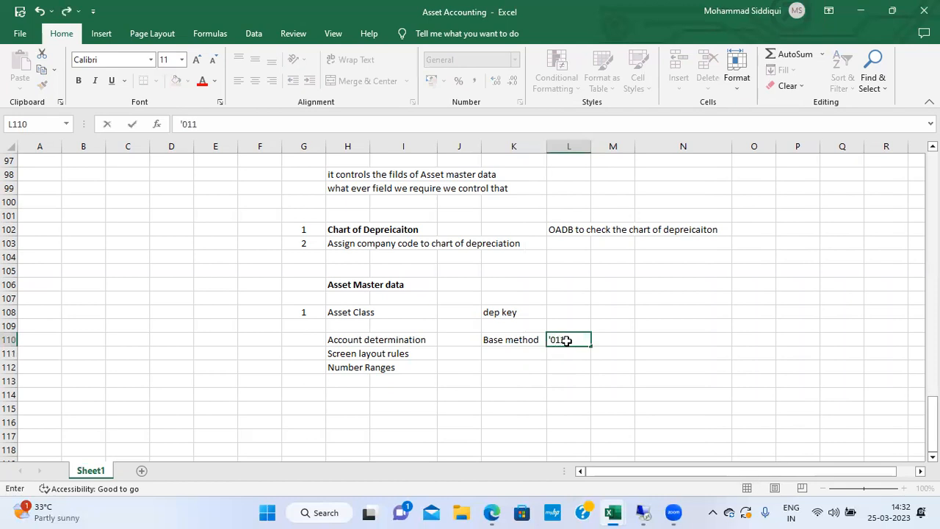
key("Return")
Step: Add the label Multi level mtd in K111 with the value TML beside it in L111
key("Left")
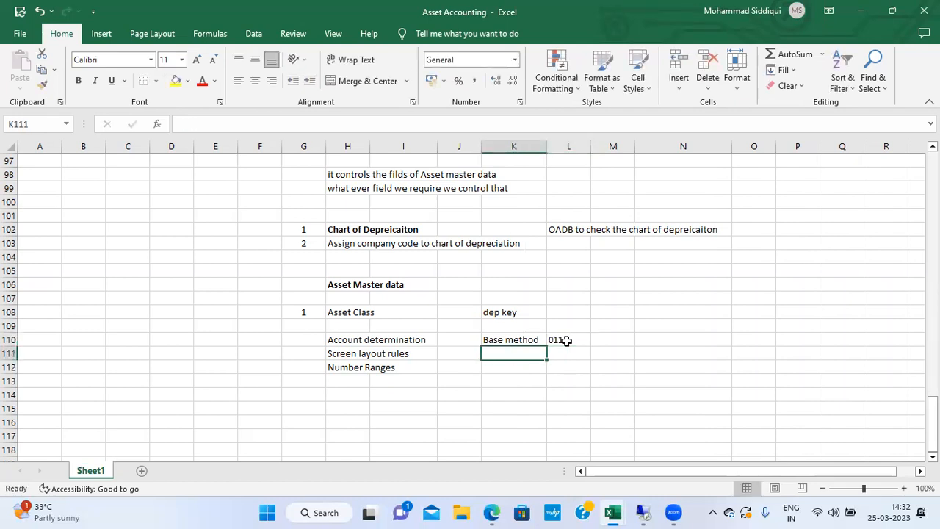
type("Mul")
type("ti level m")
type("th")
key("BackSpace")
type("d")
key("Return")
key("Up")
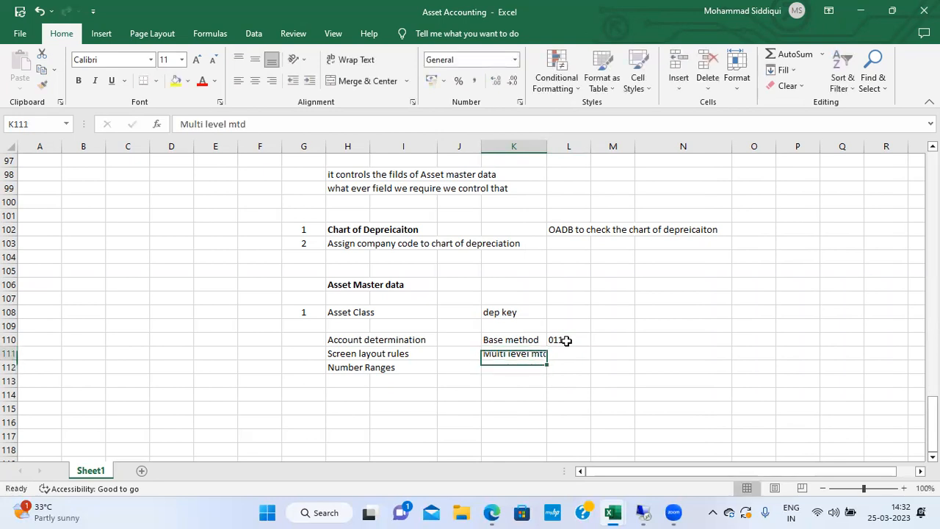
key("Right")
type("TML")
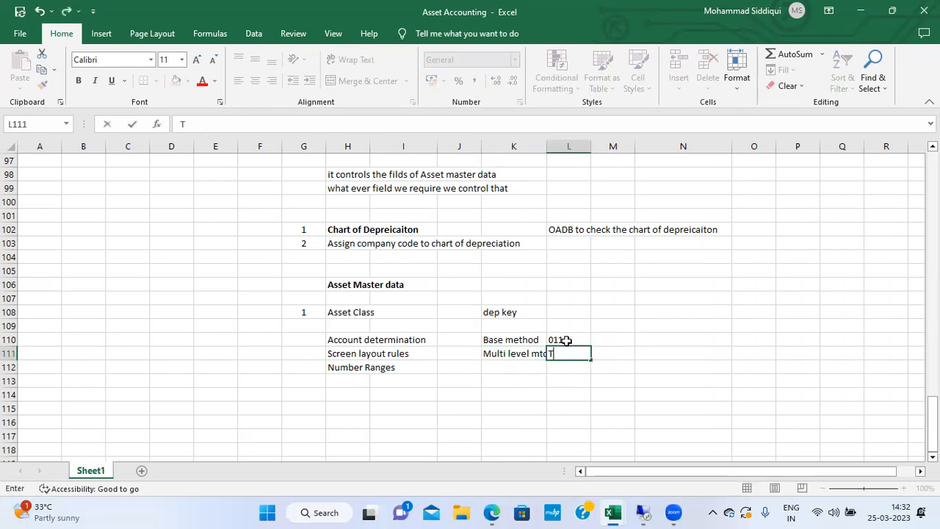
key("Return")
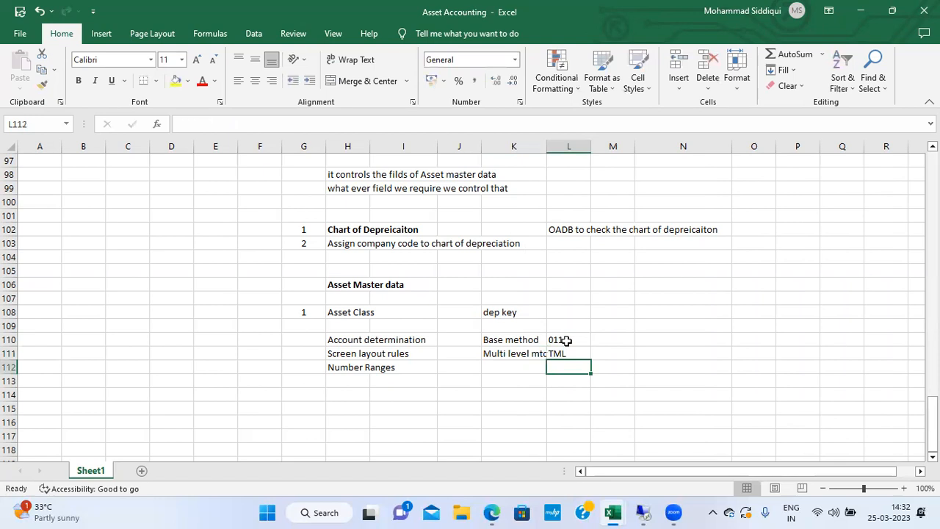
Step: Add the label Period control mehtod in K112 with the value TPL beside it in L112
key("Left")
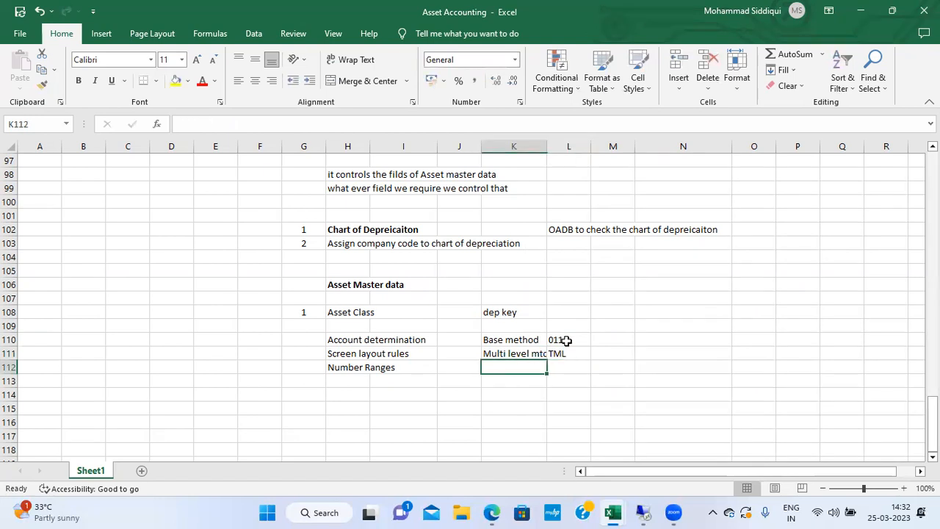
type("Period control mehto")
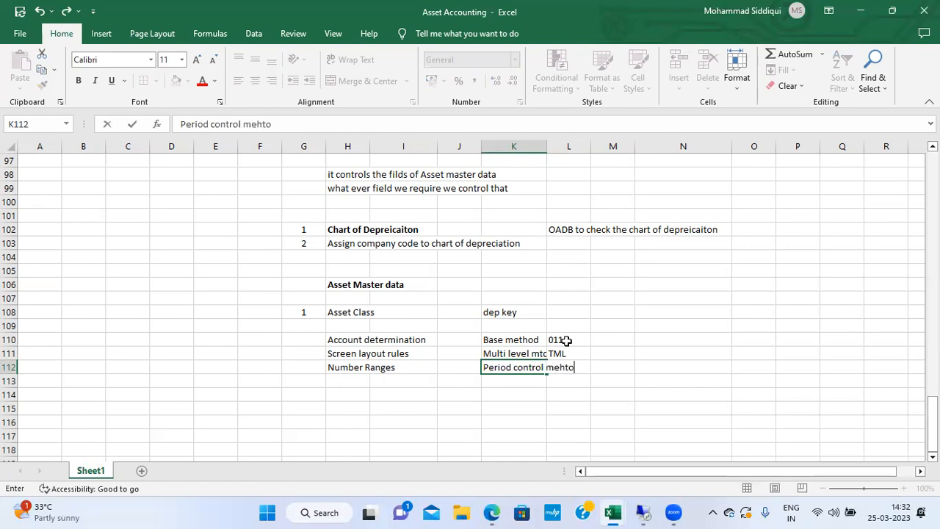
type("d")
key("Return")
key("Up")
key("Right")
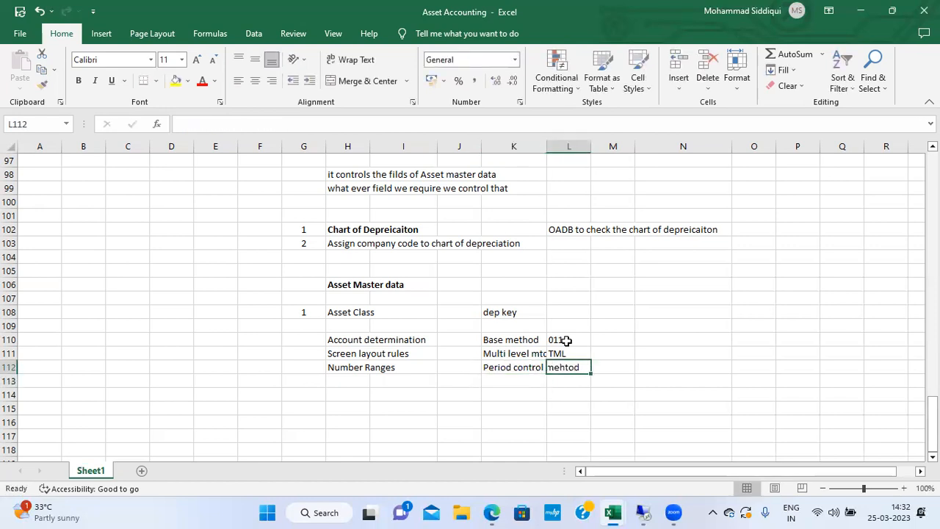
type("T")
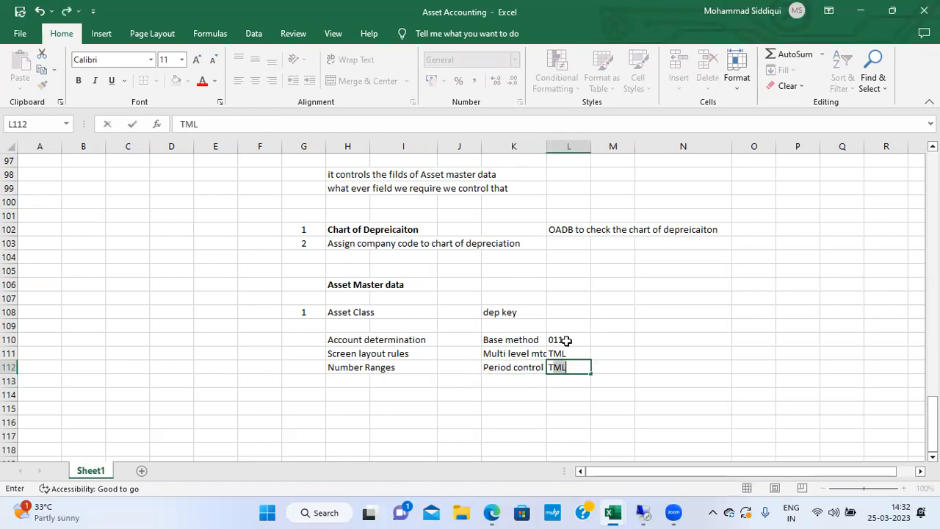
type("PL")
key("Return")
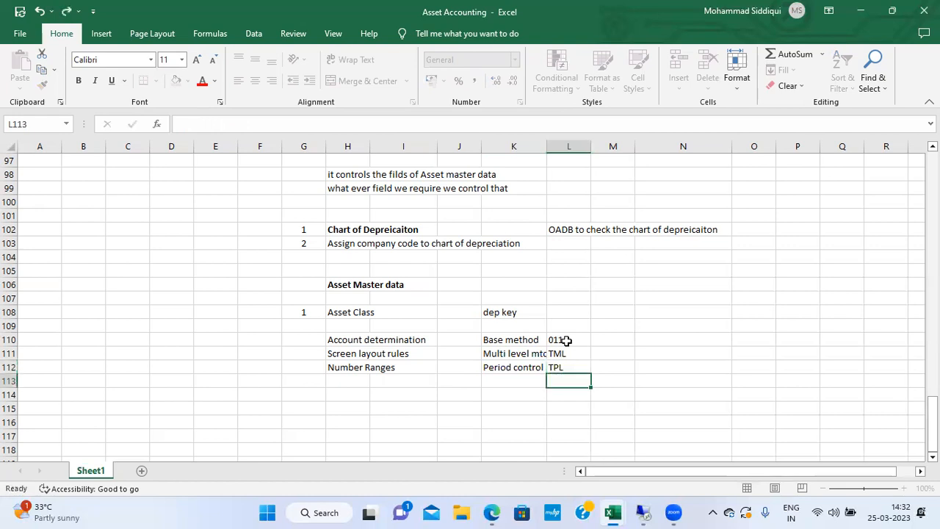
Step: Enter Derepciation key in K114 and fit column K's width to its contents
key("Down")
key("Left")
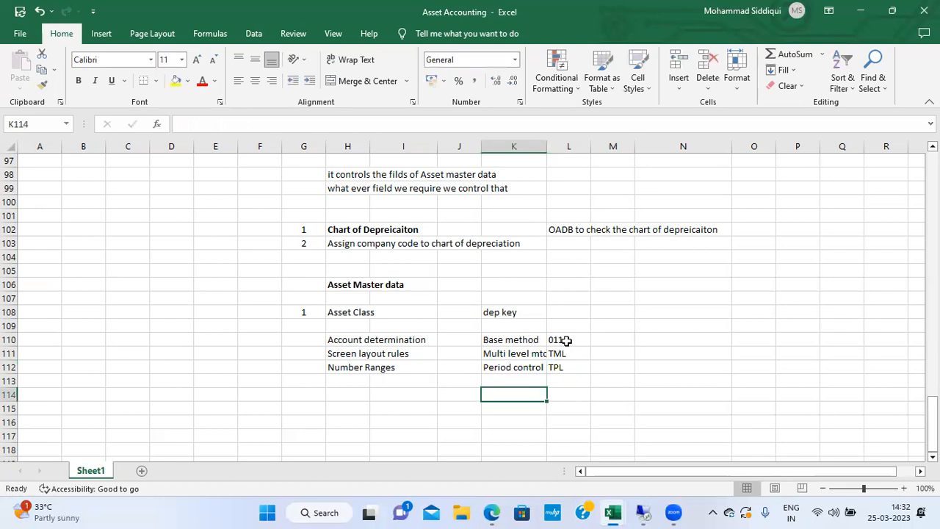
type("Derepci")
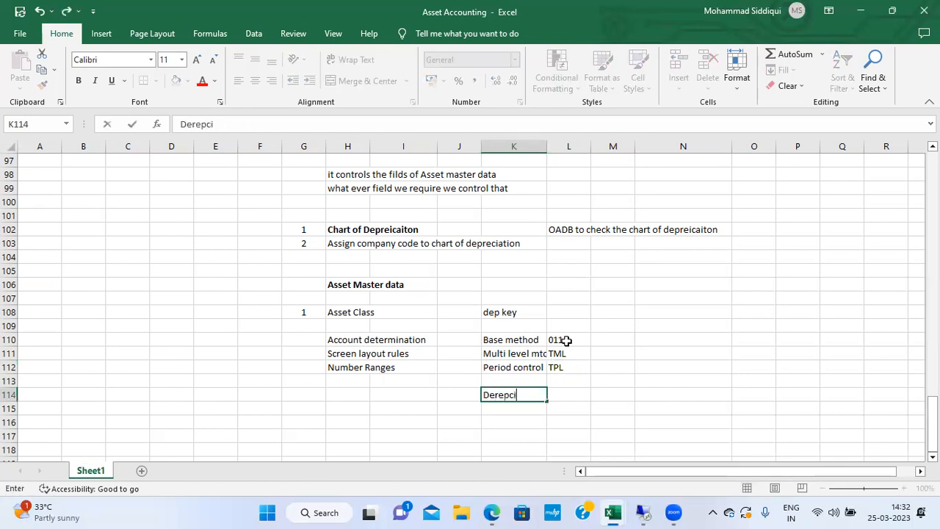
type("ation keyu")
key("Return")
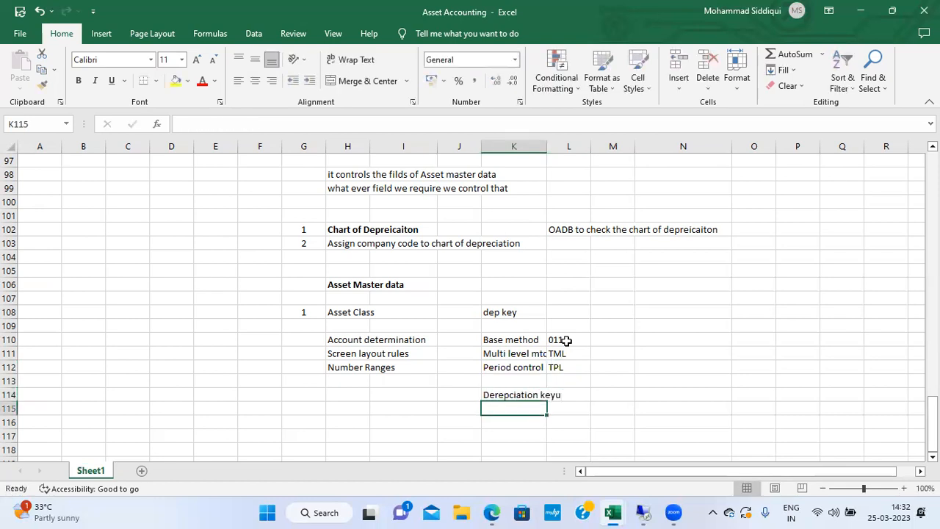
key("Up")
left_click(284, 128)
key("BackSpace")
key("Return")
double_click(547, 149)
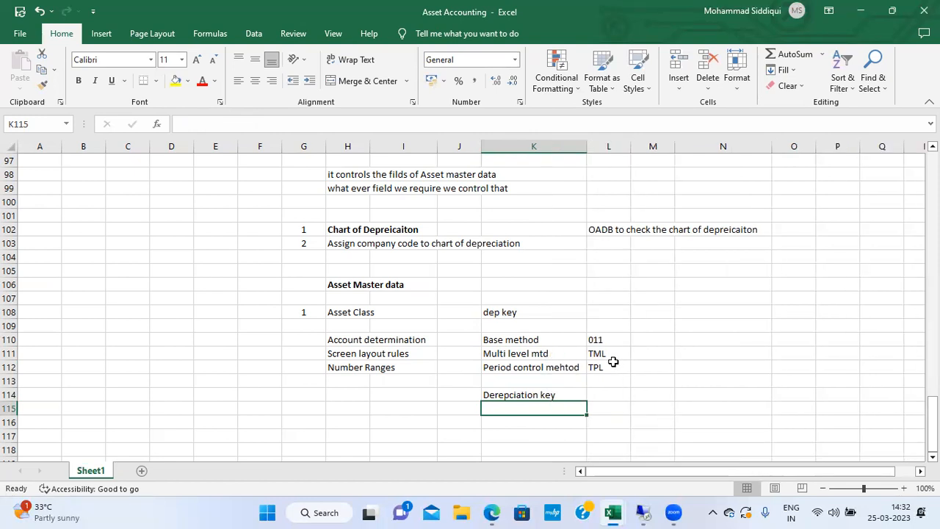
left_click(613, 364)
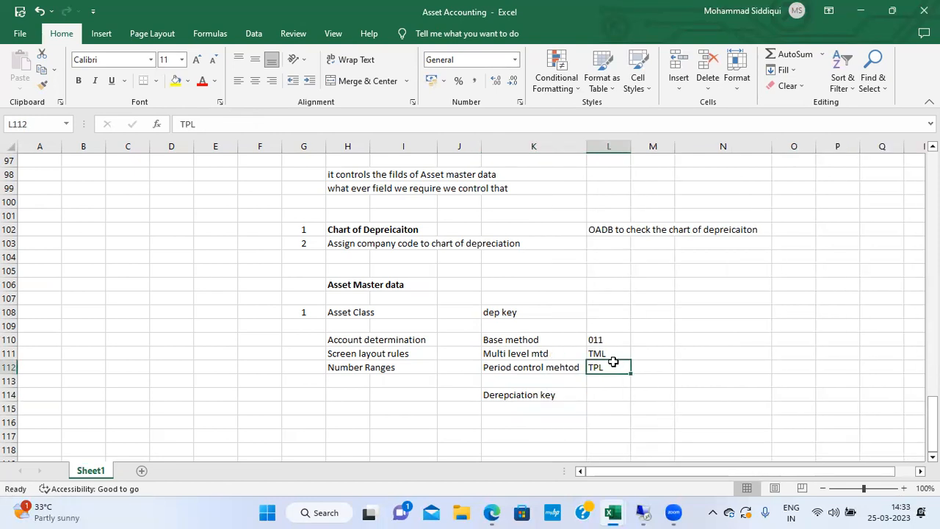
left_click(599, 339)
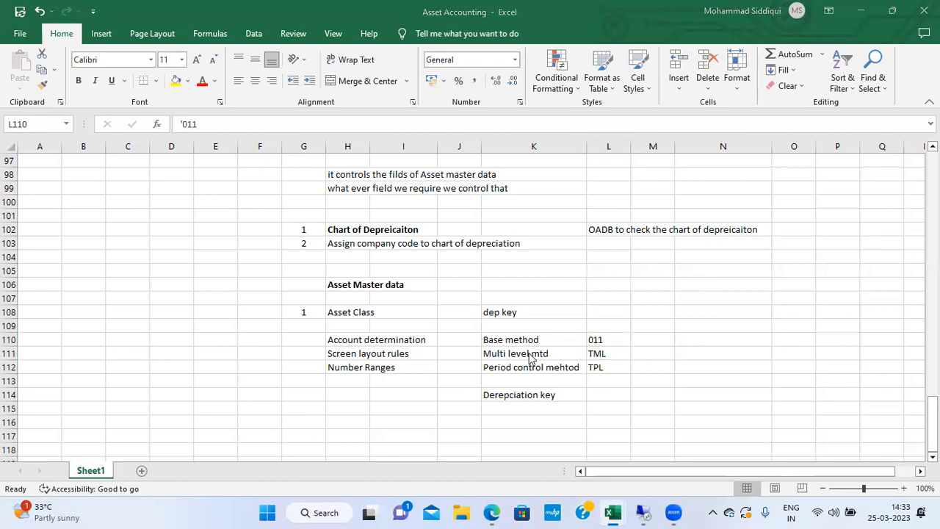
left_click(599, 339)
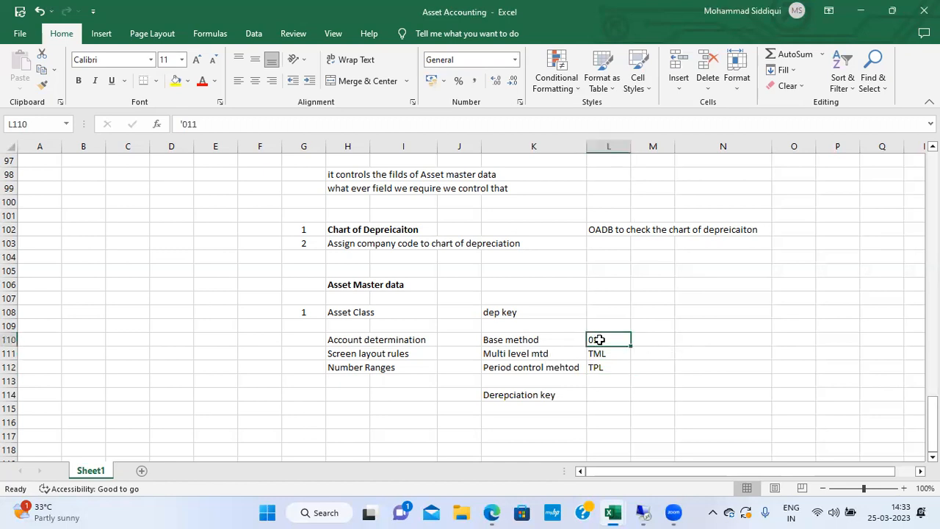
Step: Switch back to SAP, close the asset class entries window and decline logging off at the Display IMG screen
key("alt+Tab")
key("alt+Tab")
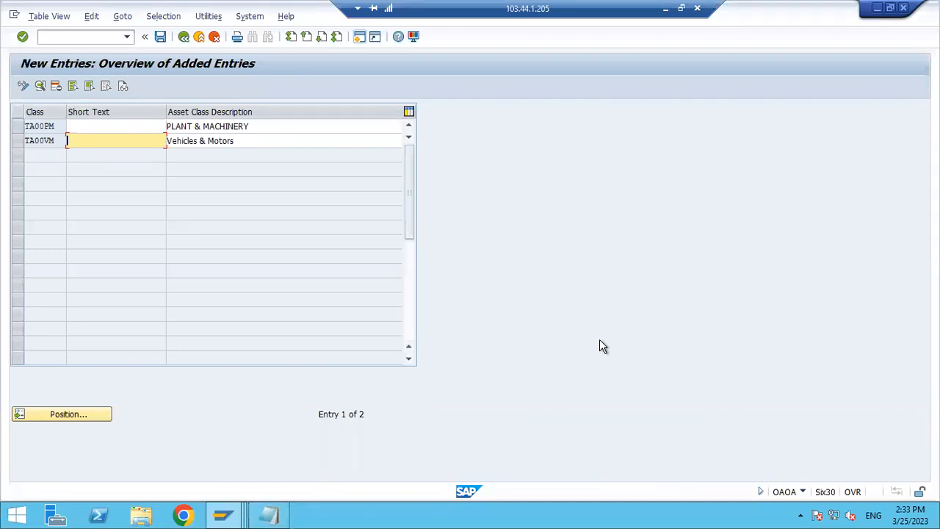
left_click(903, 8)
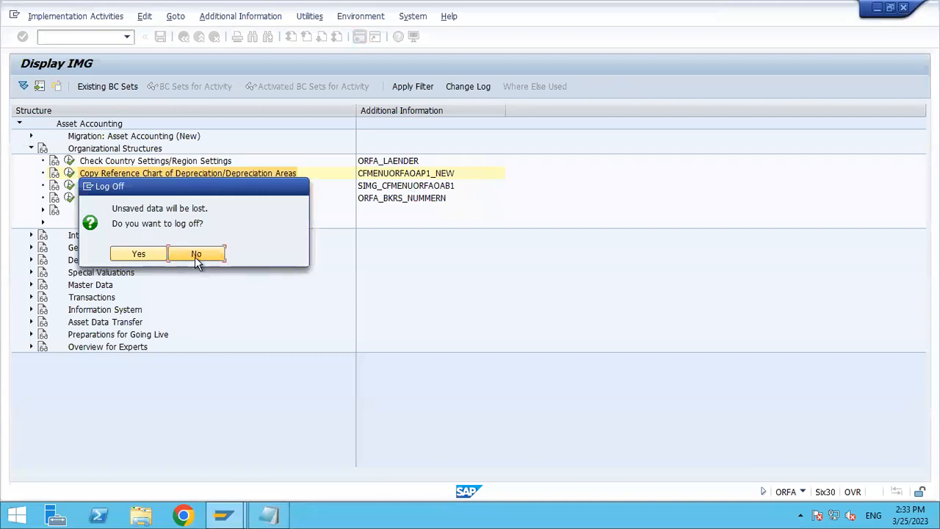
left_click(196, 255)
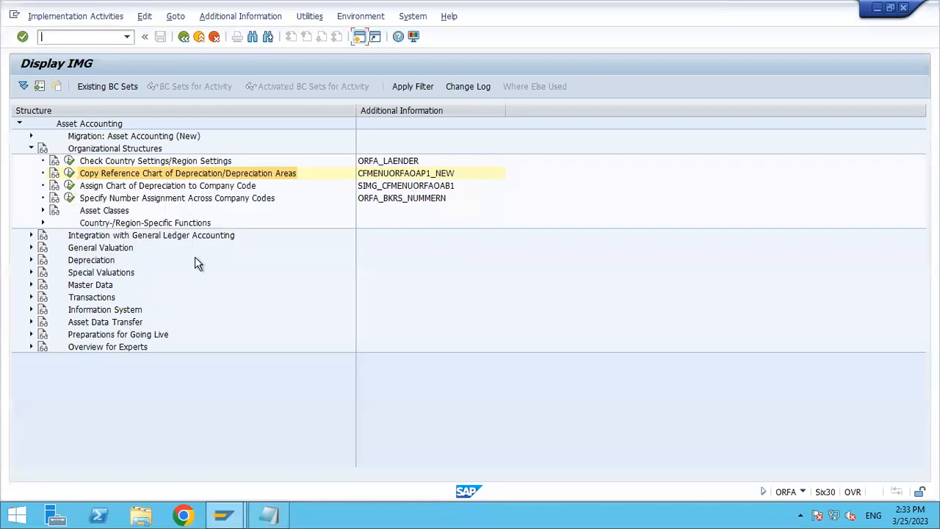
Step: Expand the IMG structure through Depreciation, Valuation Methods and Depreciation Key down to the activities under Calculation Methods
double_click(91, 261)
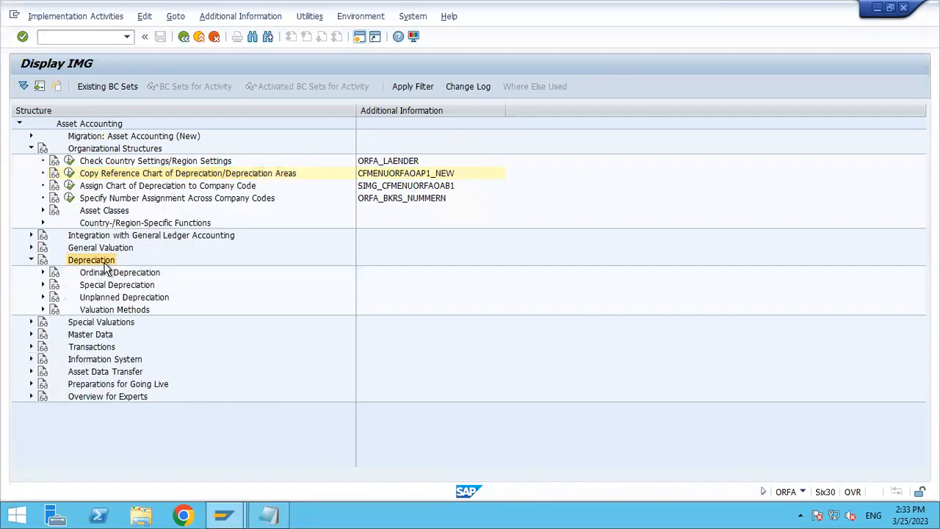
left_click(105, 270)
key("Down")
key("Down")
key("Down")
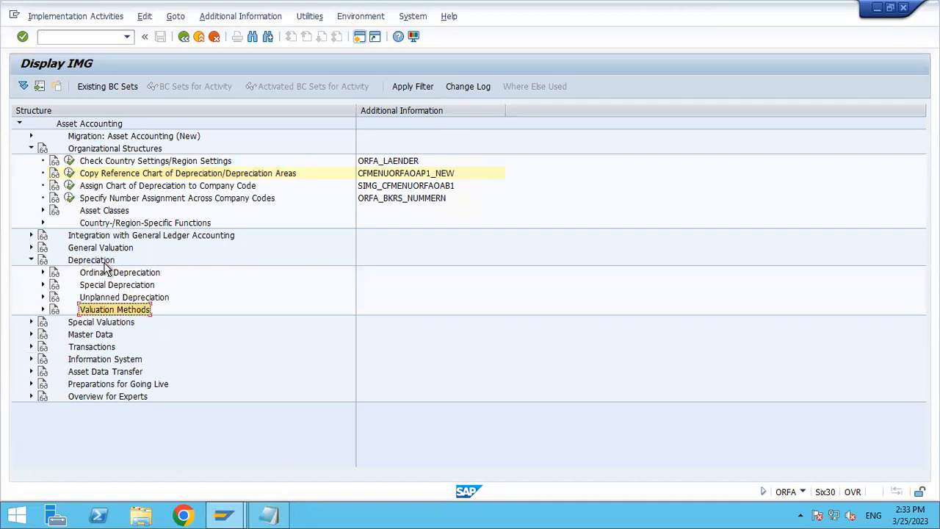
key("Right")
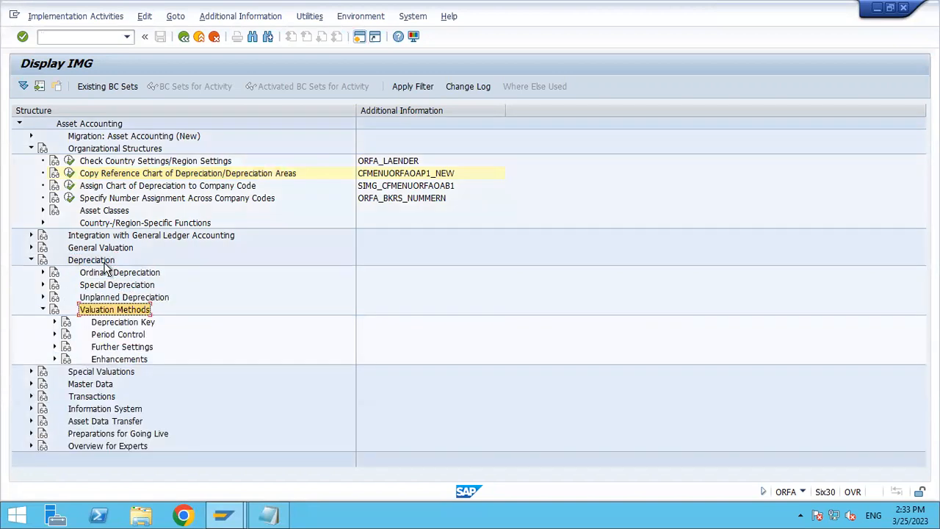
key("Down")
key("Right")
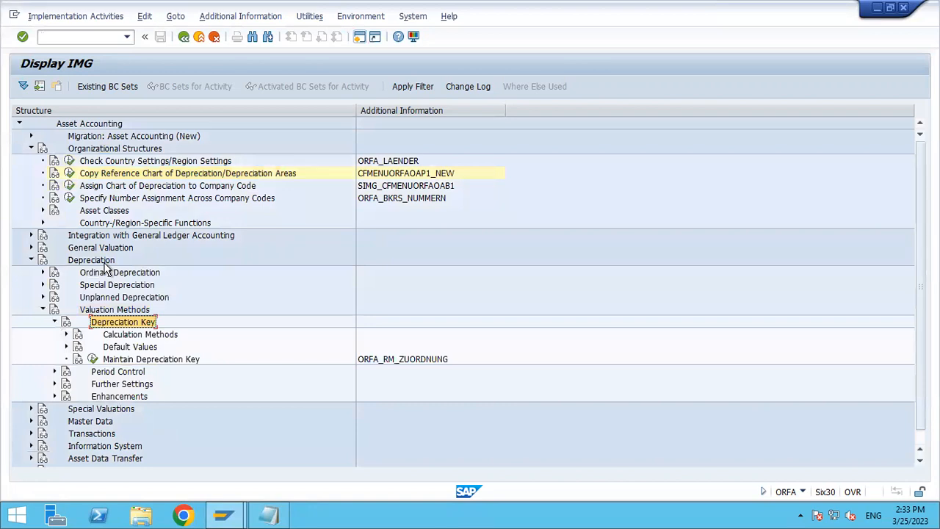
key("Down")
key("Right")
key("Down")
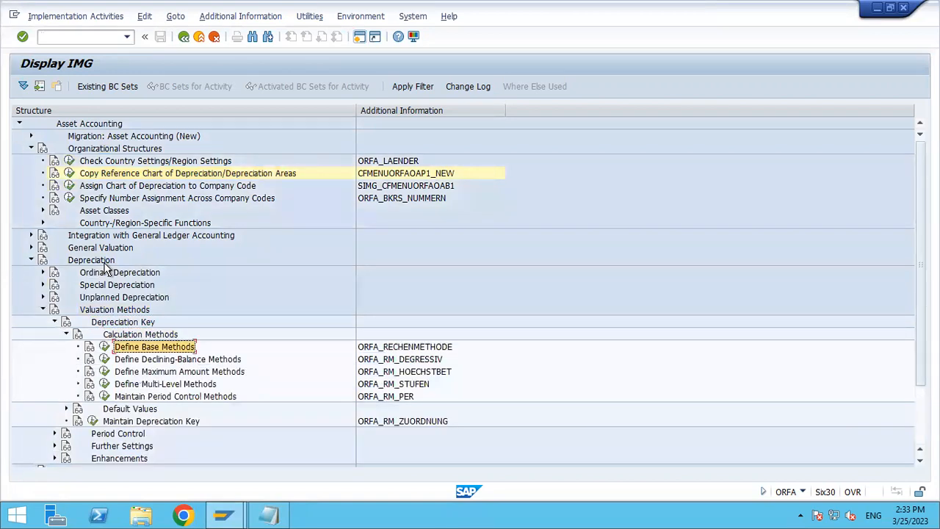
Step: Open Define Base Methods and review the details of base method 0014, explicit percentage (after end of life), returning to the overview
left_click(105, 347)
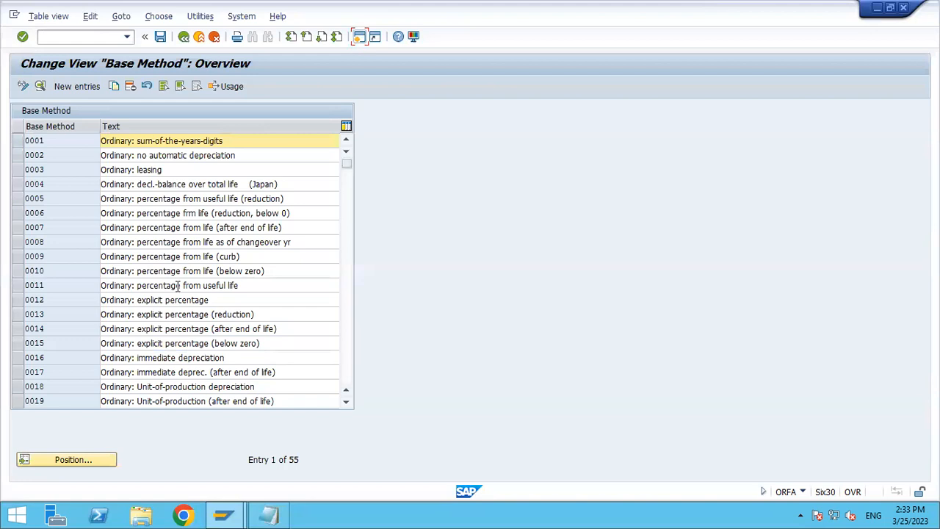
double_click(161, 328)
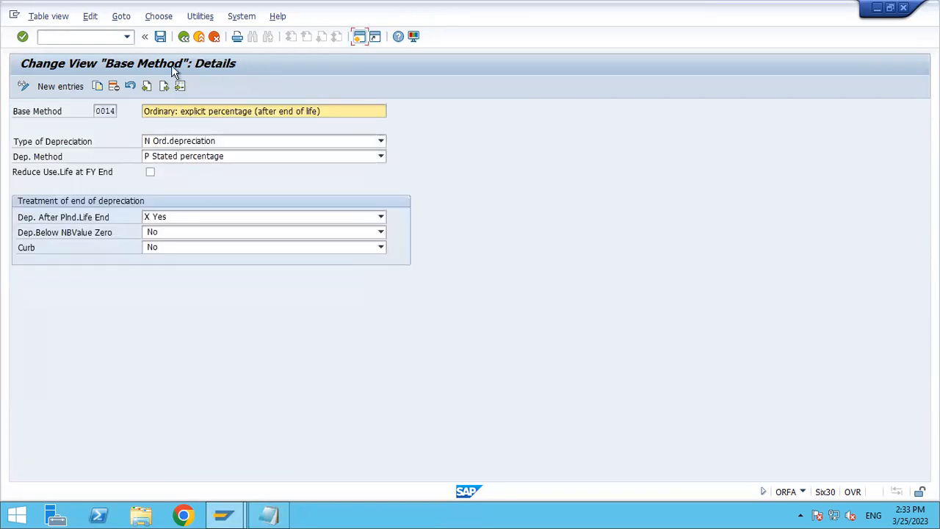
left_click(183, 38)
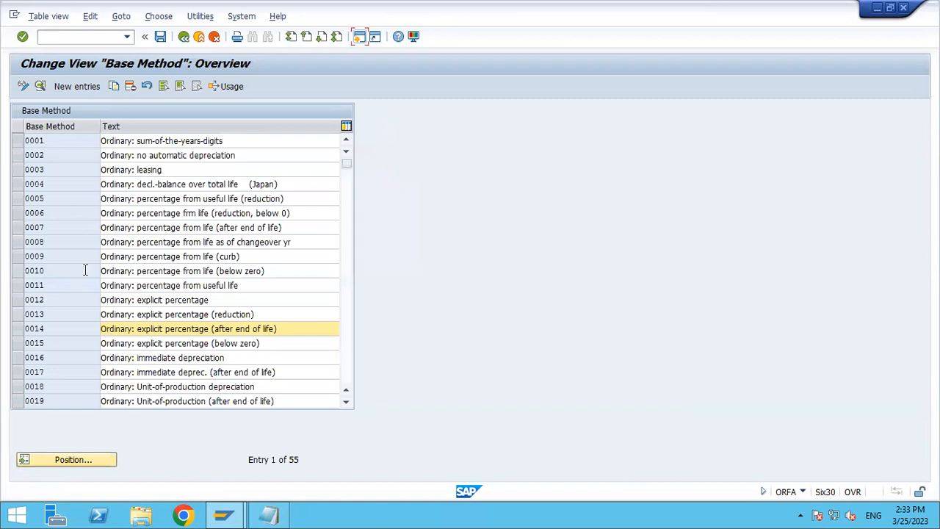
Step: Switch to the Asset Accounting workbook in Excel and enter base method 0011 as text in L110
left_click(132, 285)
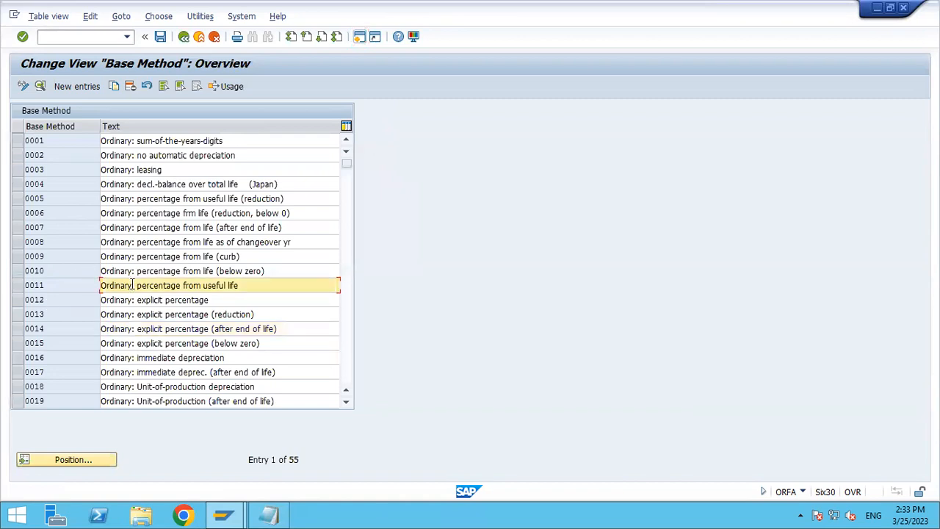
left_click(137, 329)
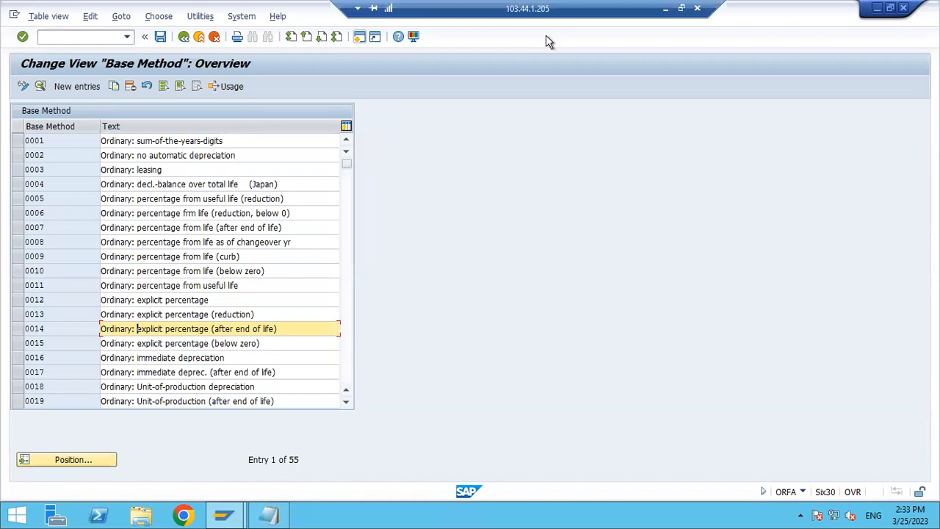
left_click(665, 8)
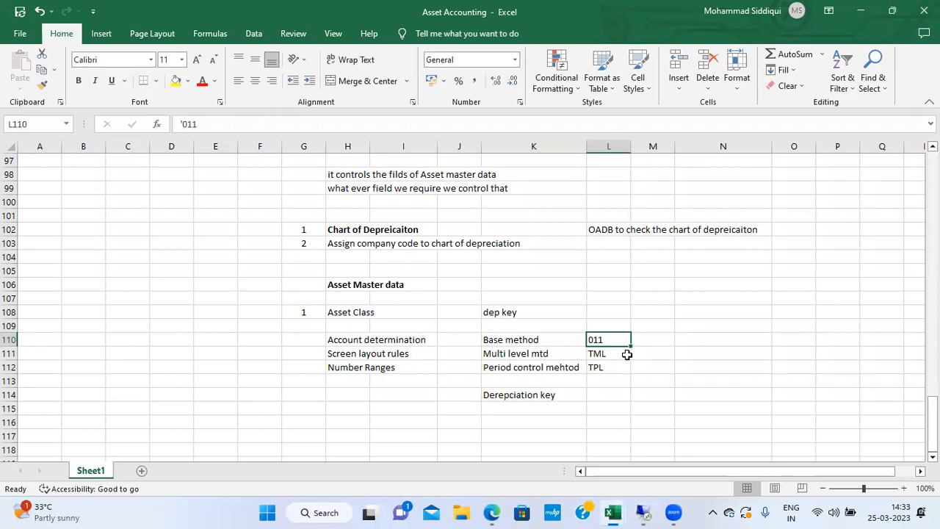
type("'0011")
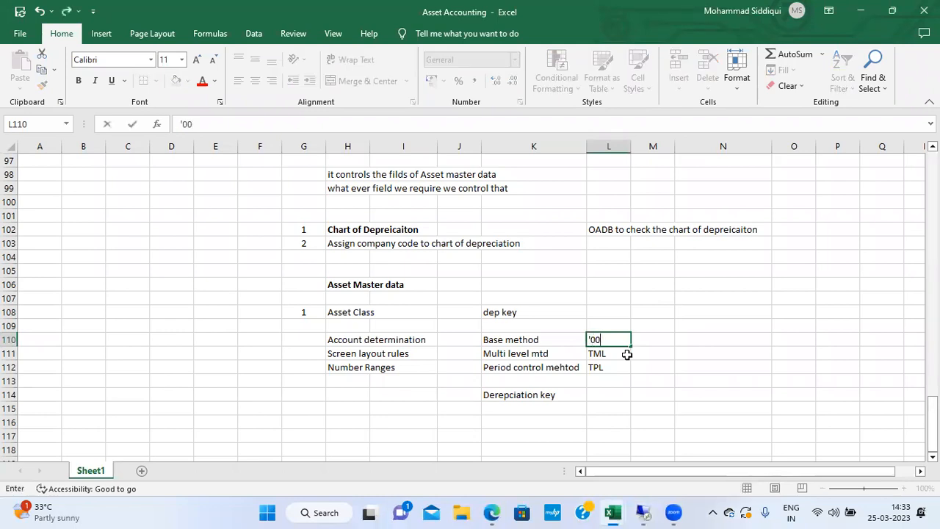
key("Tab")
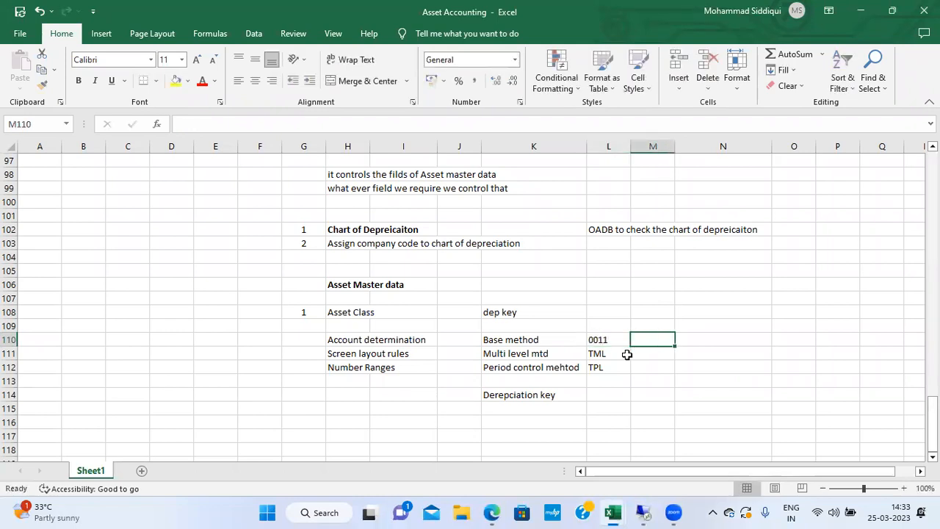
Step: Enter base method 0014 as text in M110, beside the first base method
type(";0014")
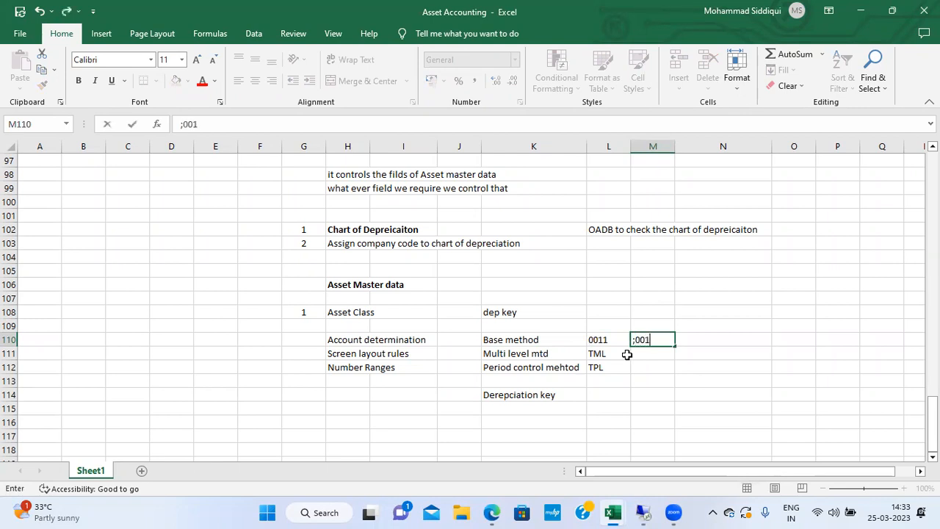
key("BackSpace")
key("BackSpace")
key("BackSpace")
key("BackSpace")
key("BackSpace")
type("'")
type("0014")
left_click(626, 355)
key("Left")
key("Right")
key("Right")
key("Right")
key("Left")
key("Left")
key("Left")
key("Right")
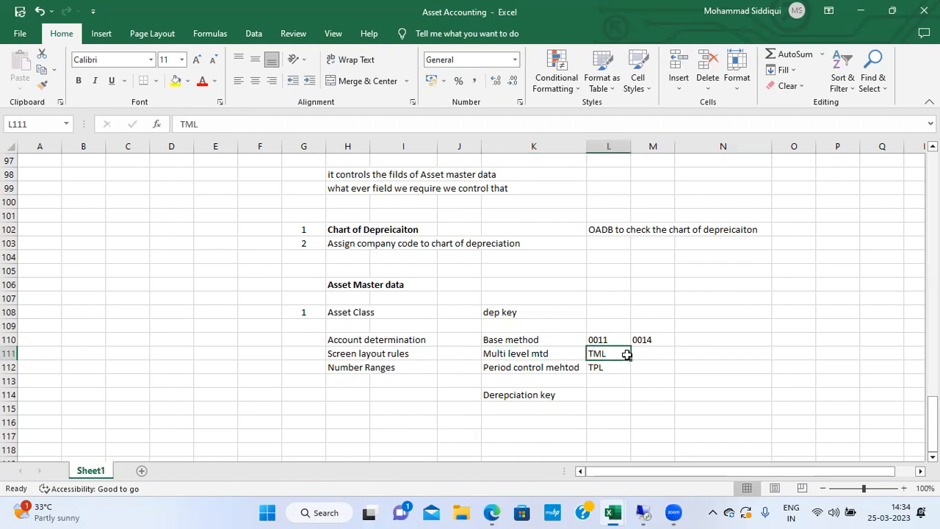
key("Down")
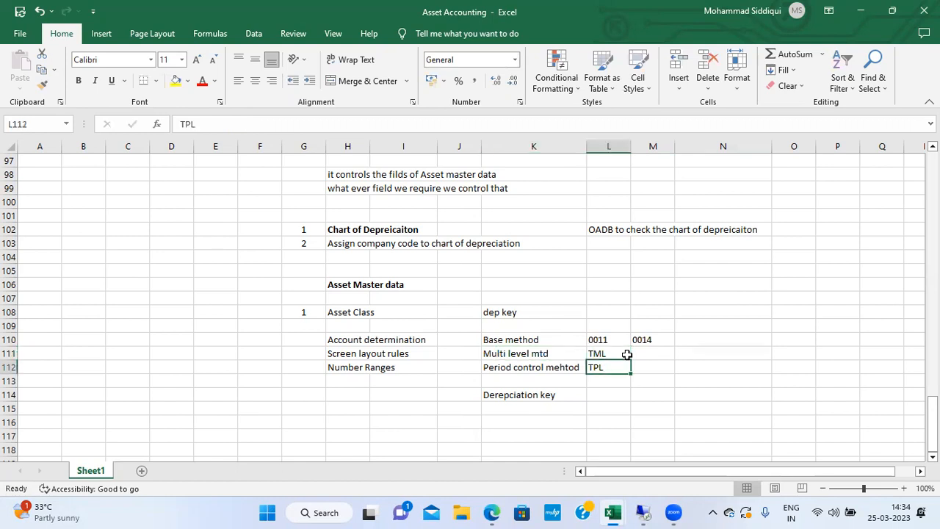
key("Up")
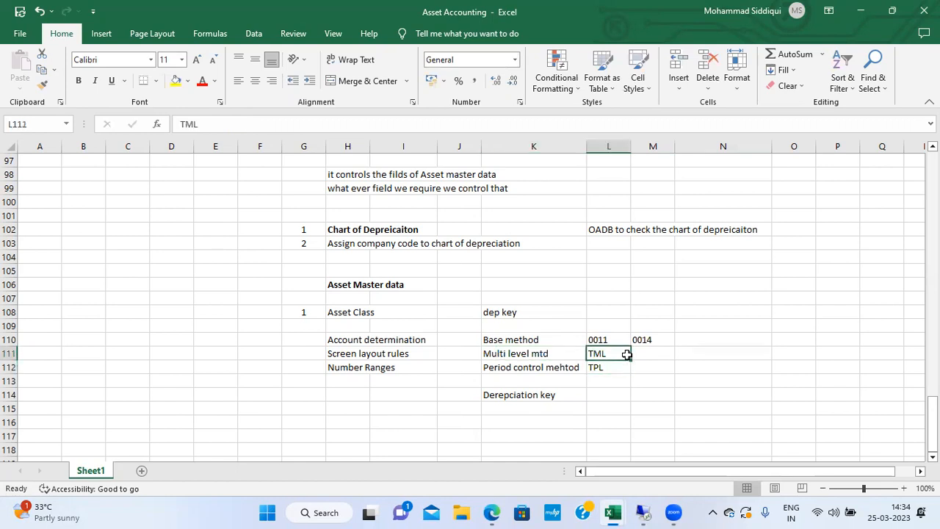
key("Right")
key("Right")
key("Right")
key("Left")
key("Left")
key("Left")
key("Left")
key("Right")
Step: Switch back to SAP, leave the base methods and open Define Multi-Level Methods for chart of depreciation TA00
key("alt+Tab")
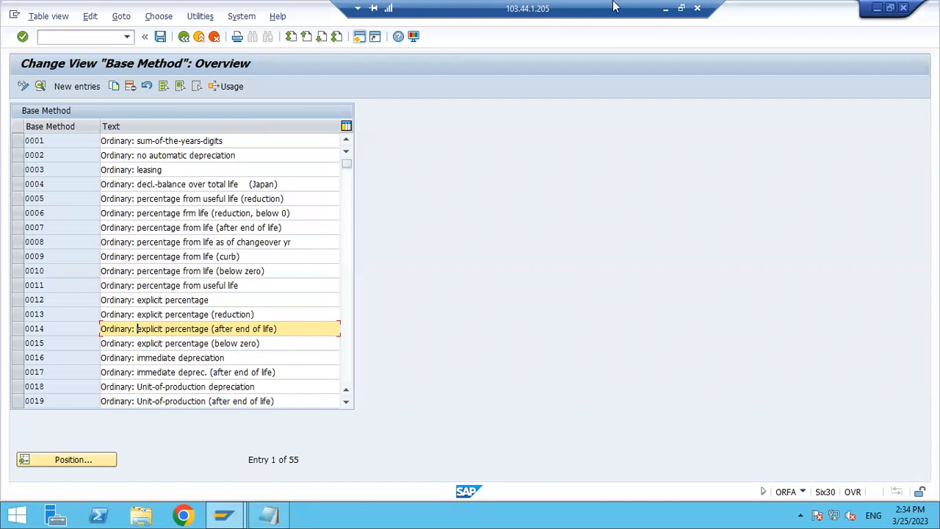
left_click(185, 37)
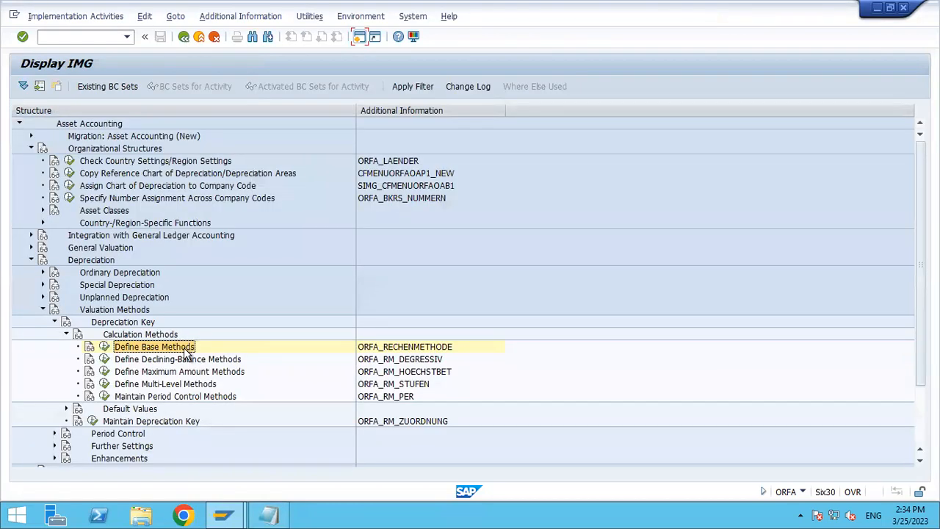
left_click(158, 384)
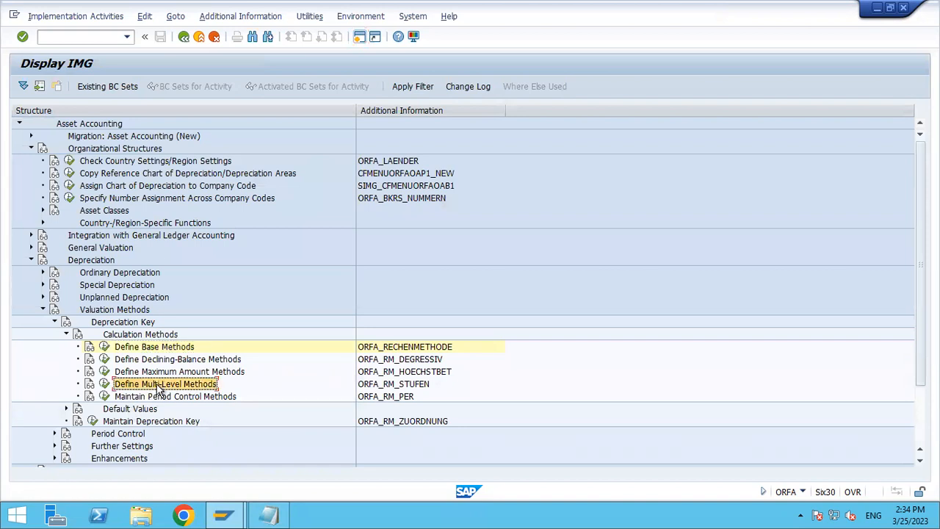
left_click(105, 384)
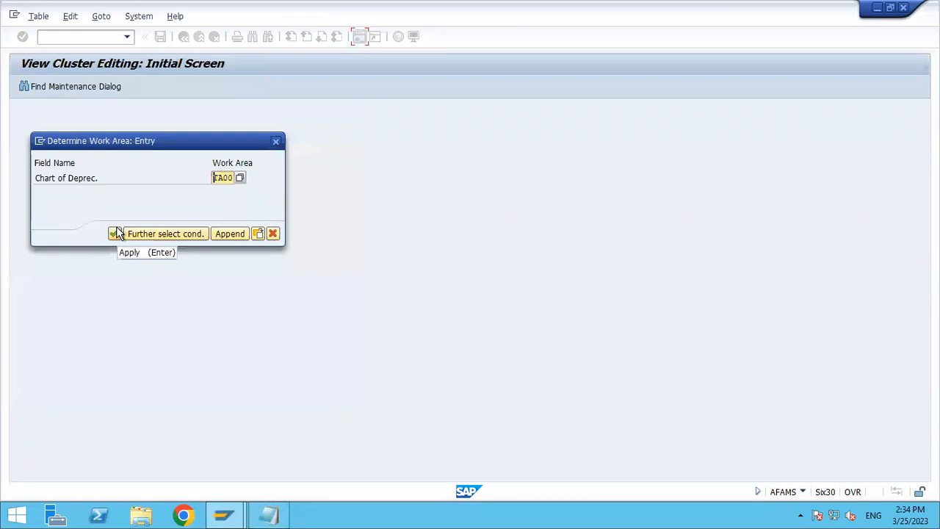
left_click(230, 177)
left_click(114, 234)
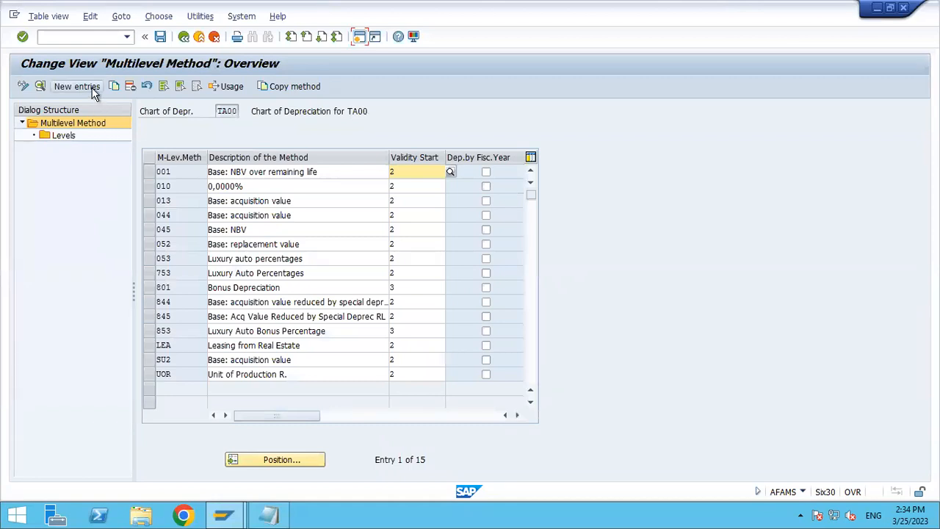
Step: Add a new multilevel method MUL with the description Multilevel Method for useful life of Asset
left_click(91, 88)
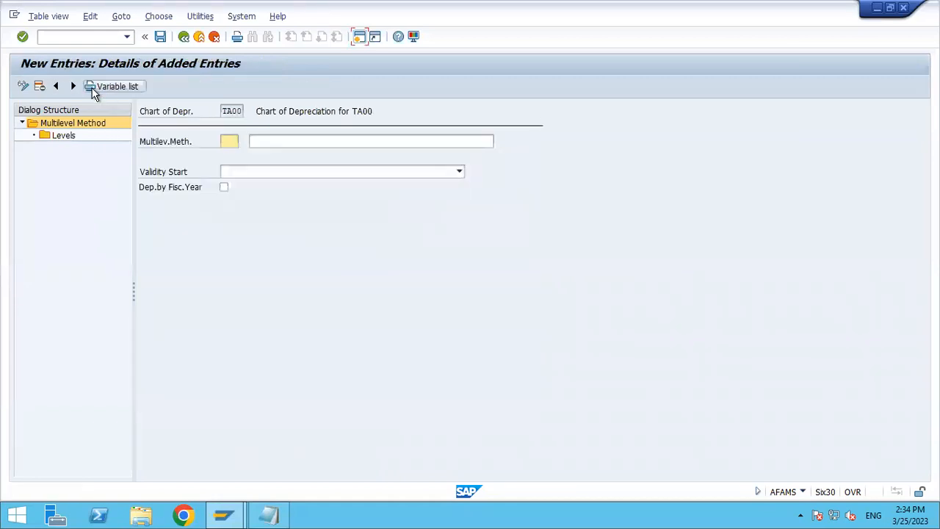
left_click(230, 141)
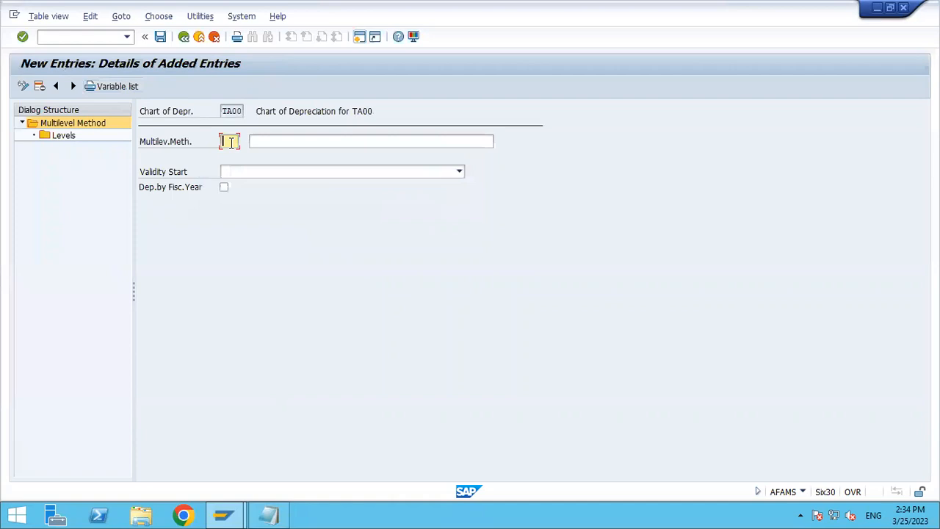
type("MUL")
left_click(267, 142)
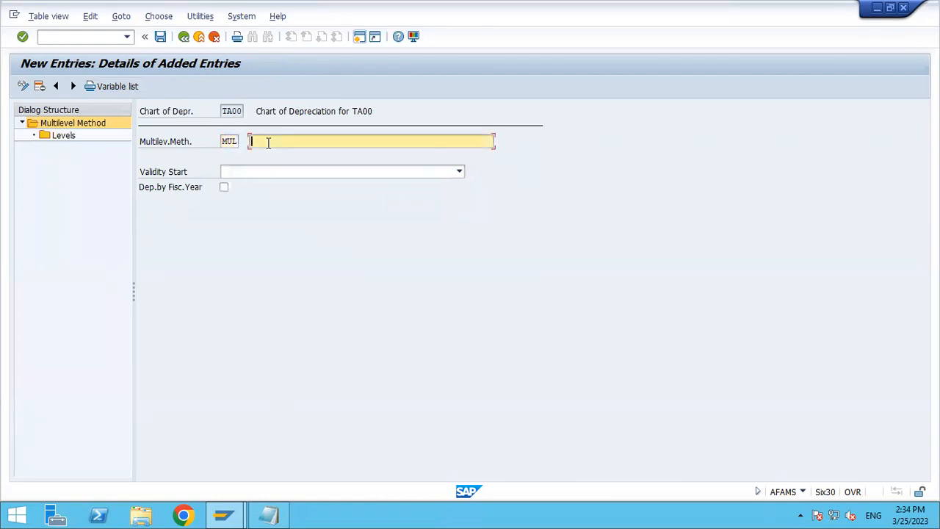
type("Mul")
key("Down")
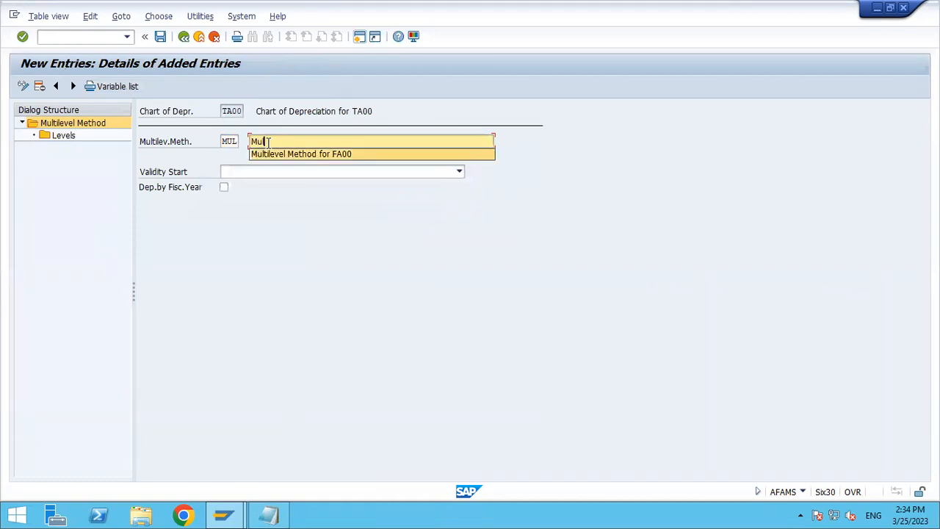
key("Return")
key("BackSpace")
key("BackSpace")
key("BackSpace")
key("BackSpace")
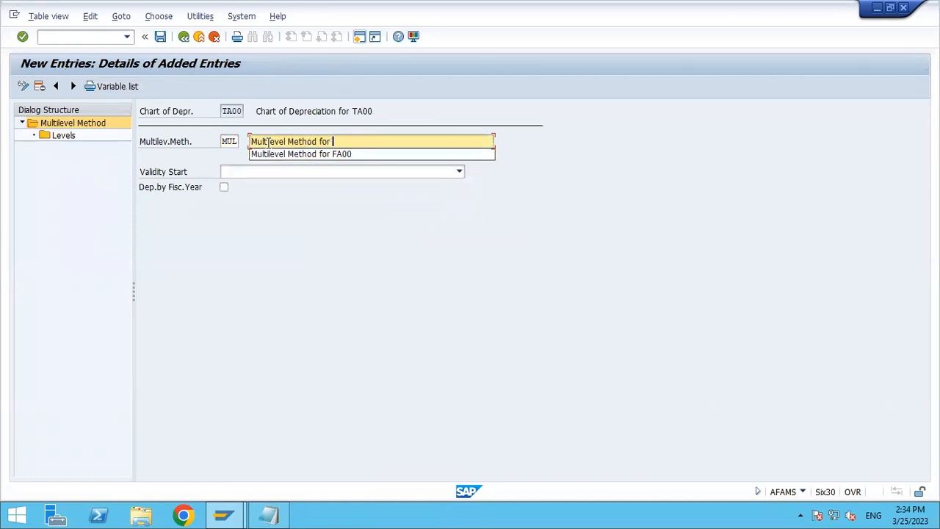
type("useful ")
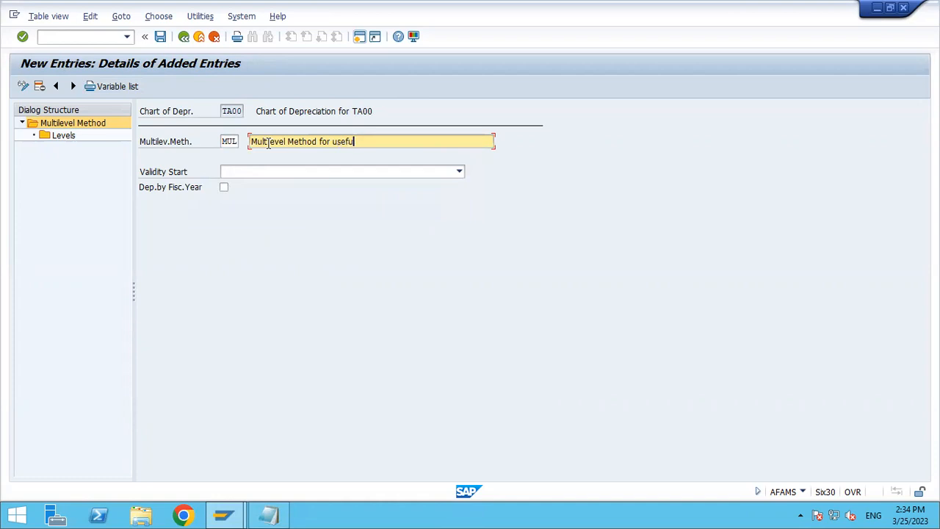
type("life of Asset")
key("Return")
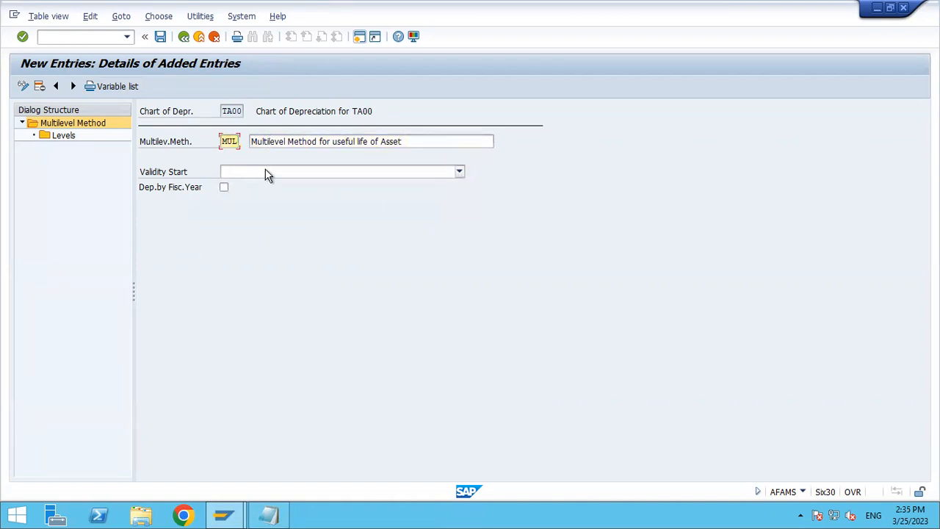
Step: Set the method's validity start to 2 From ordinary depreciation start date and save it to the proposed customizing request
left_click(265, 172)
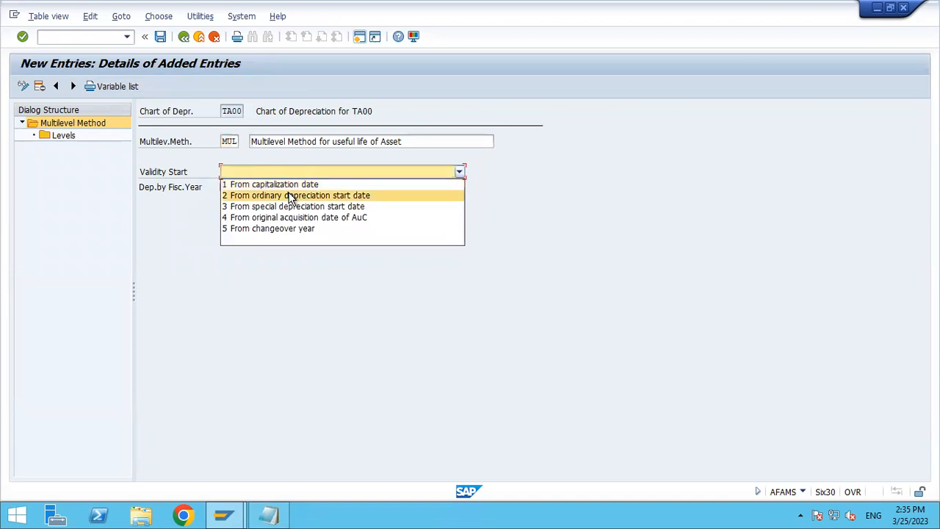
left_click(290, 197)
key("Return")
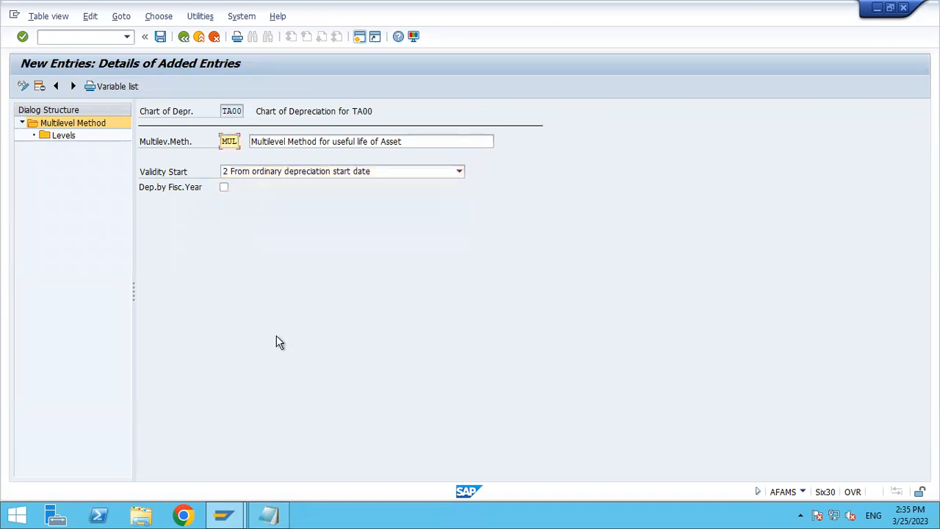
left_click(318, 174)
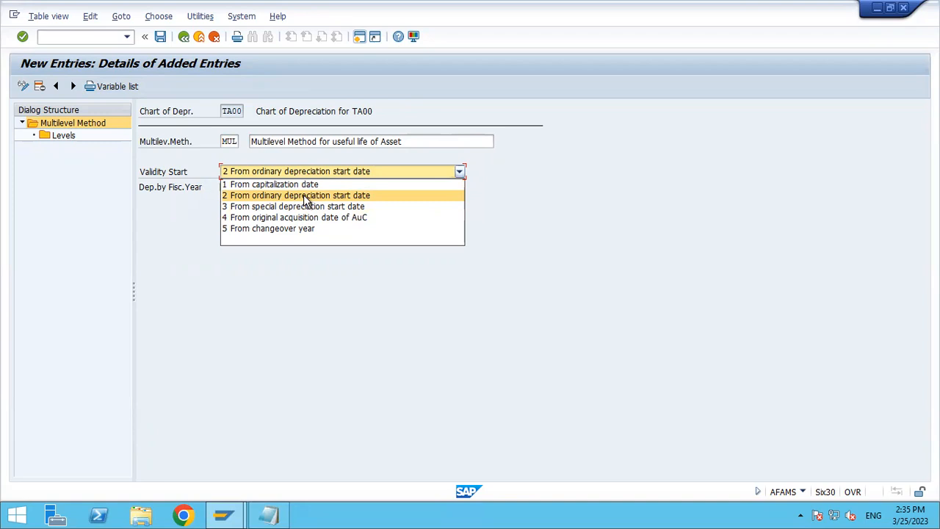
left_click(304, 195)
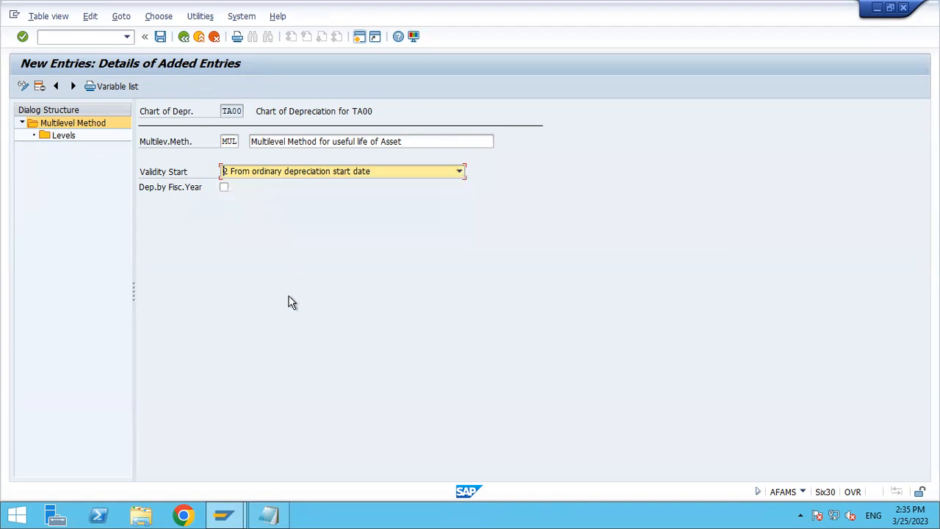
left_click(161, 37)
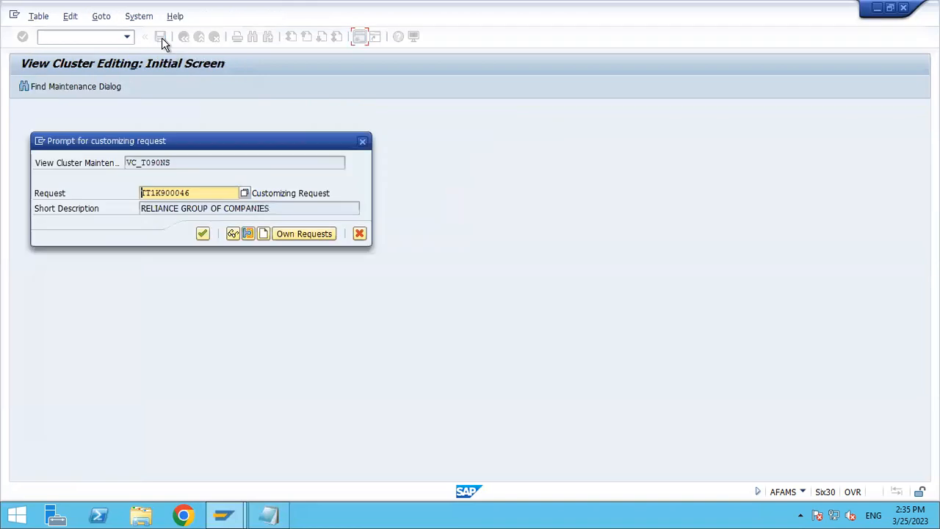
left_click(203, 233)
Step: Open the levels of method MUL and add a new level with acquisition year 2022 and years 2
double_click(65, 134)
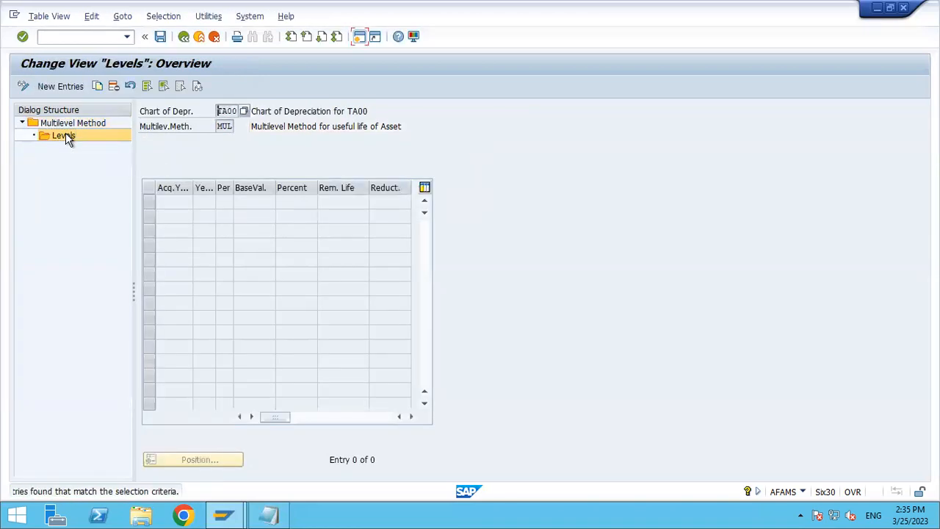
left_click(73, 87)
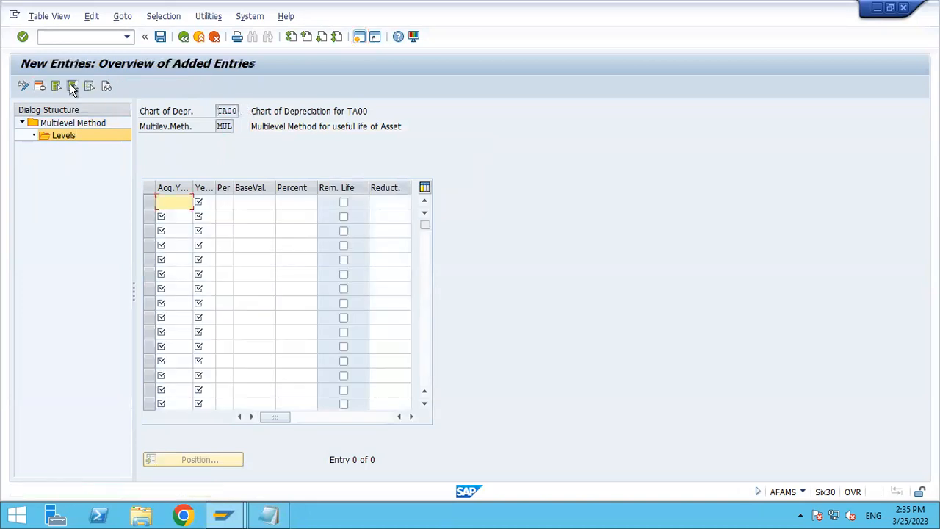
type("9999")
key("BackSpace")
key("BackSpace")
key("BackSpace")
key("BackSpace")
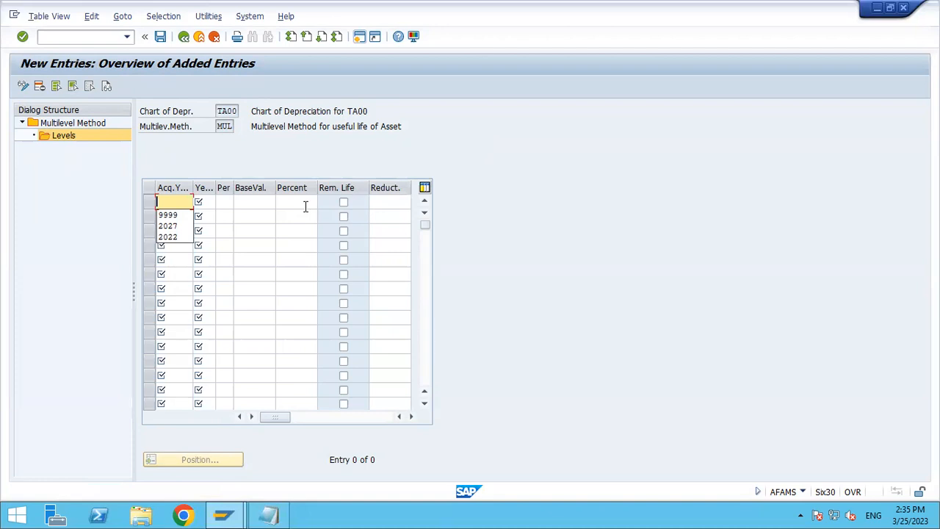
left_click(170, 238)
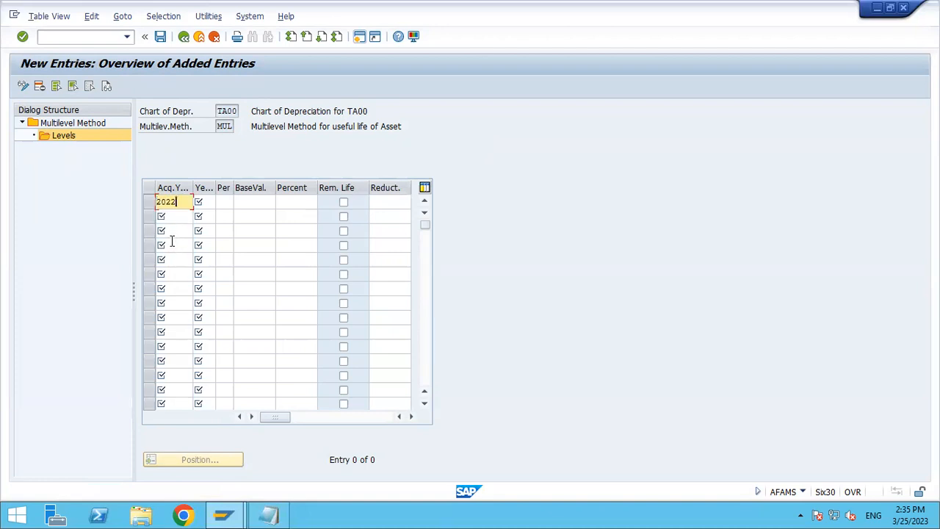
left_click(202, 200)
type("2")
key("Tab")
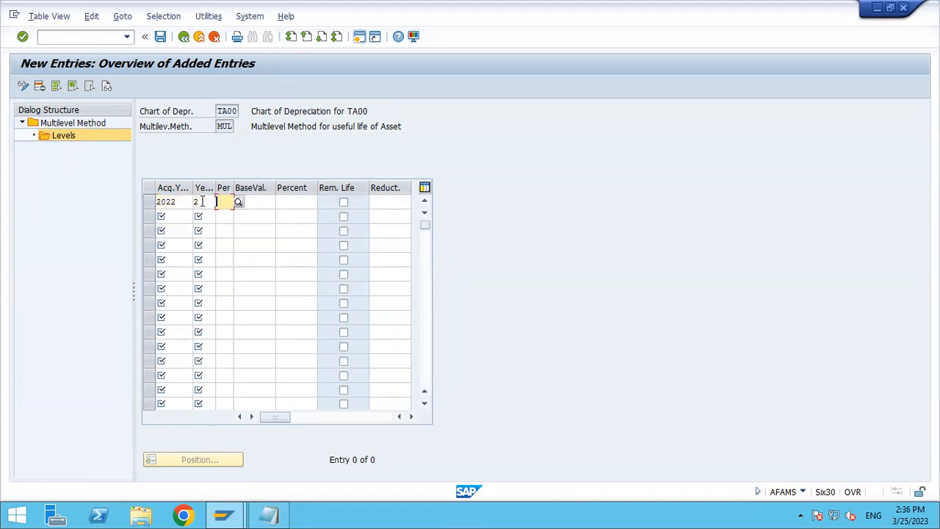
Step: Set the 2022 level's base value to 01 Acquisition value and its percentage to 5
left_click(268, 198)
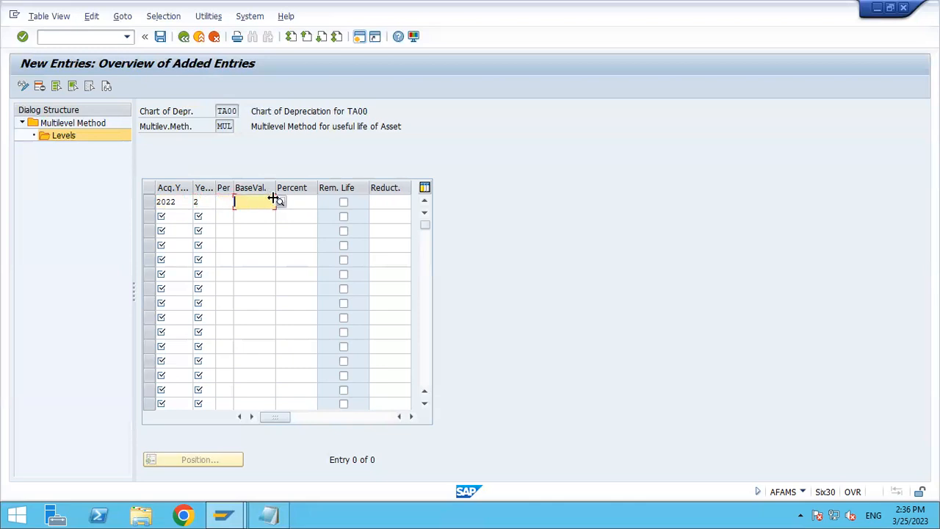
left_click(280, 203)
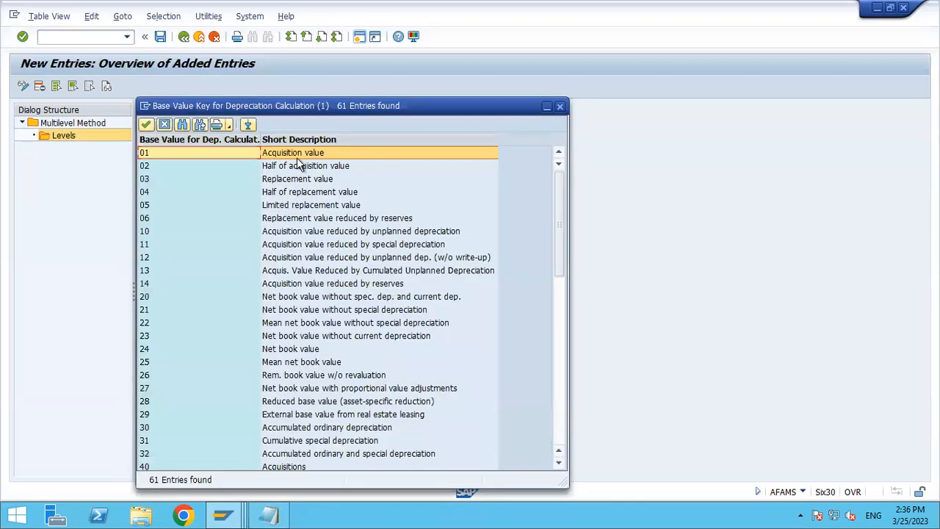
double_click(298, 153)
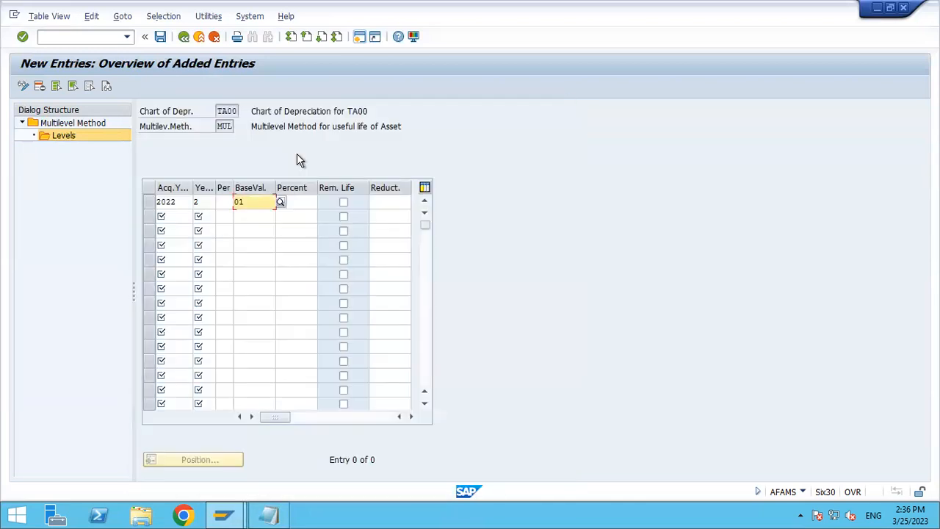
left_click(300, 200)
type("5")
key("Return")
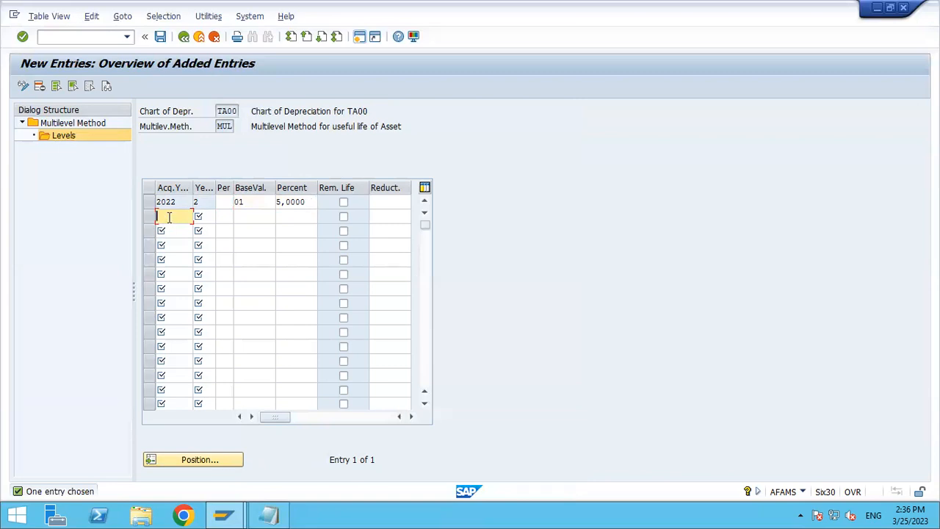
Step: Add a second level to method MUL with acquisition year 2025, years 5, base value 01 and percentage 10
type("2025")
key("Tab")
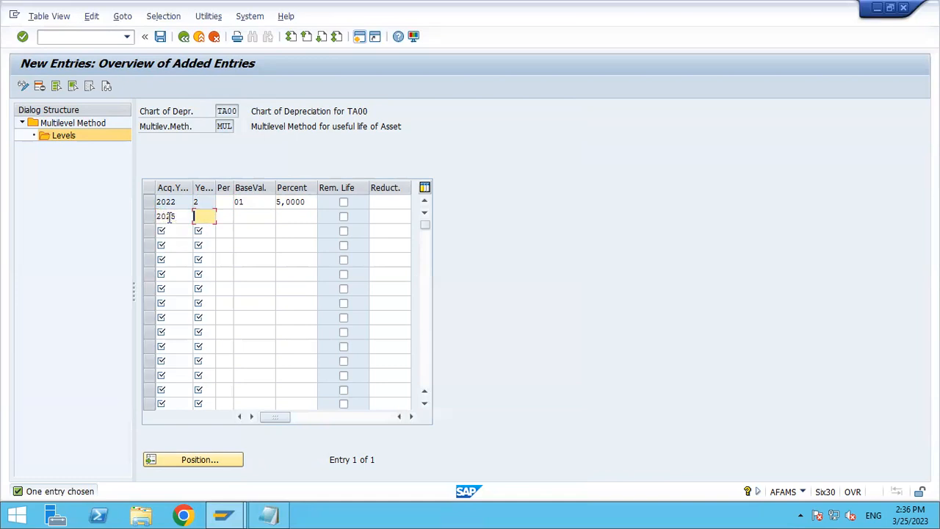
type("5")
key("Tab")
key("Tab")
type("01")
key("Tab")
type("10")
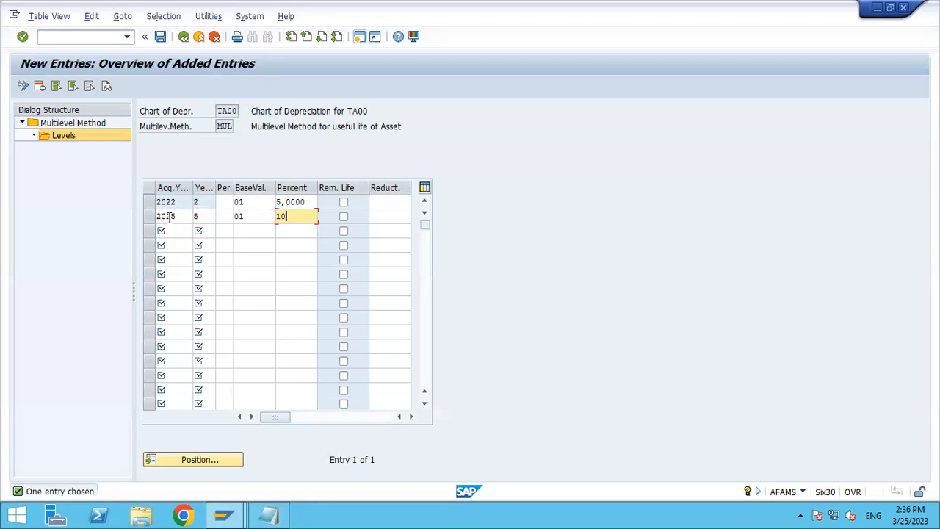
key("Return")
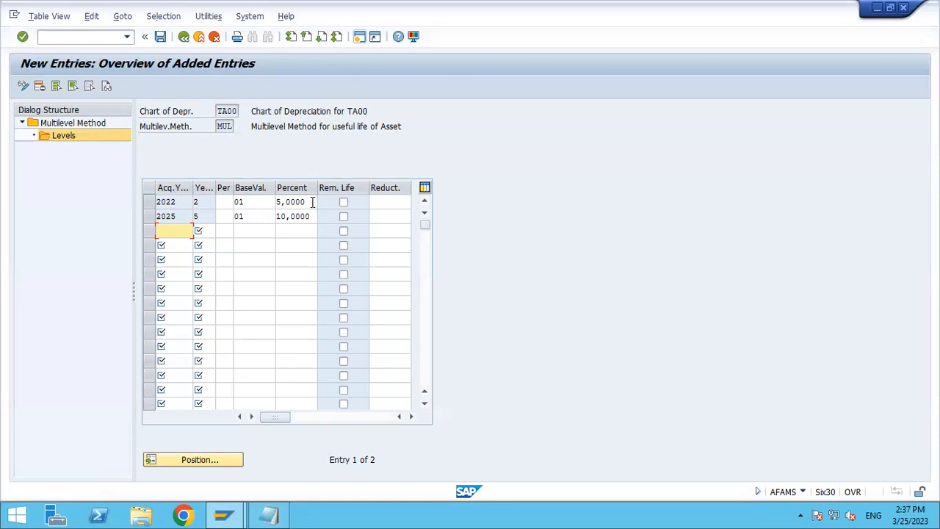
Step: Delete the 2022 and 2025 levels of method MUL and save the change
left_click(149, 202)
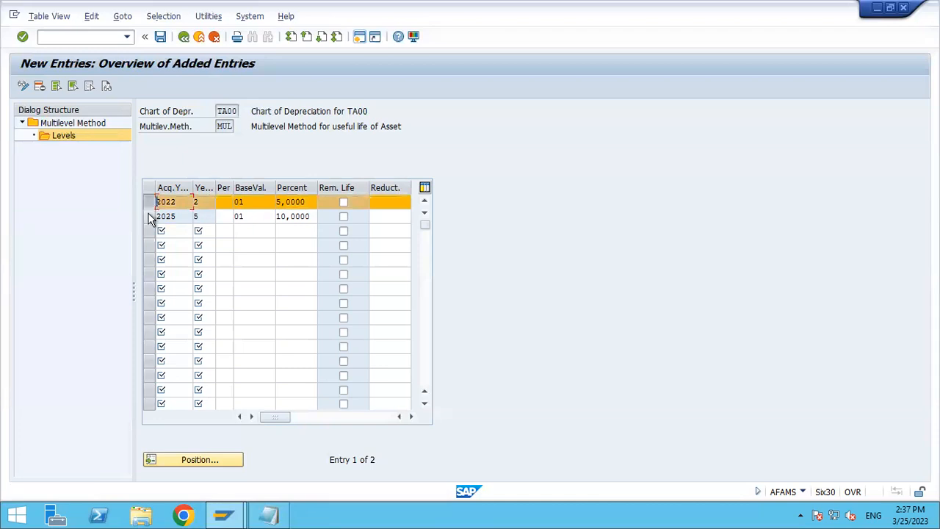
left_click(148, 216)
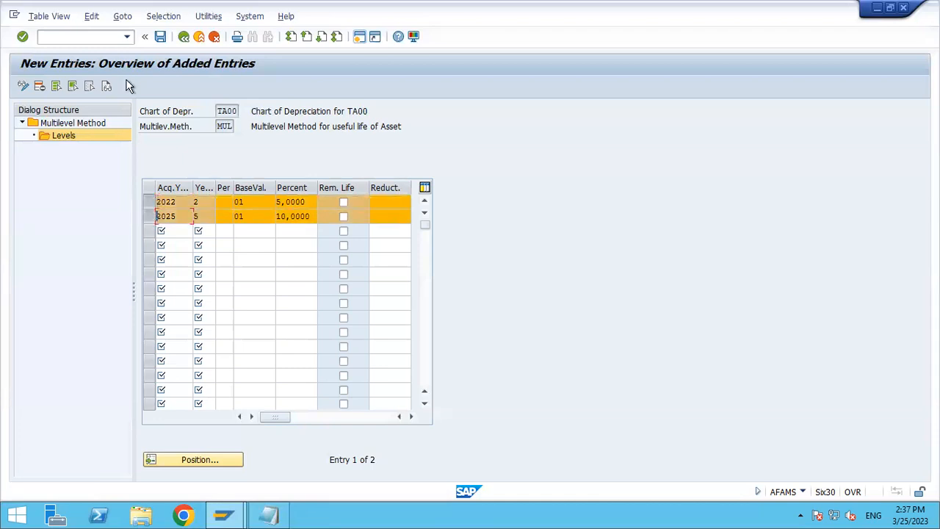
left_click(39, 86)
key("Return")
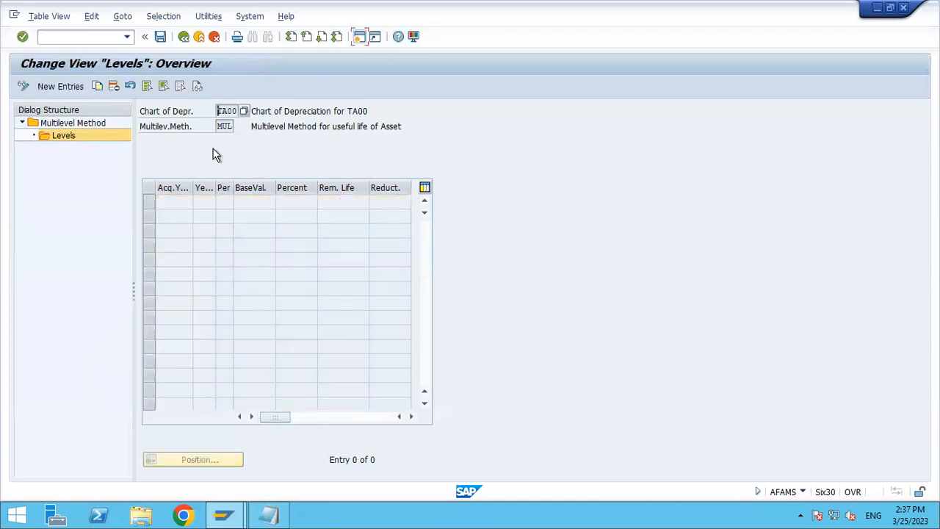
left_click(161, 36)
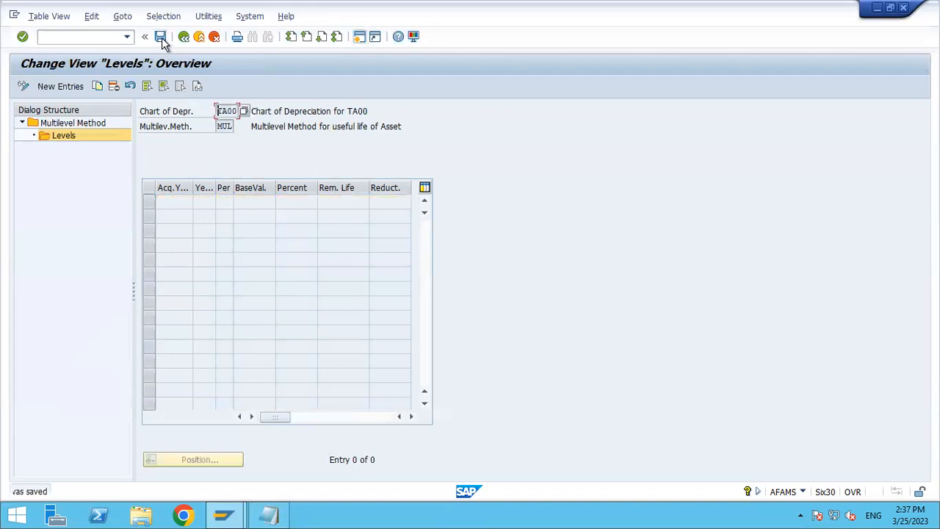
Step: Add a new level to method MUL with acquisition year 9999, years 999 and period 12
left_click(74, 86)
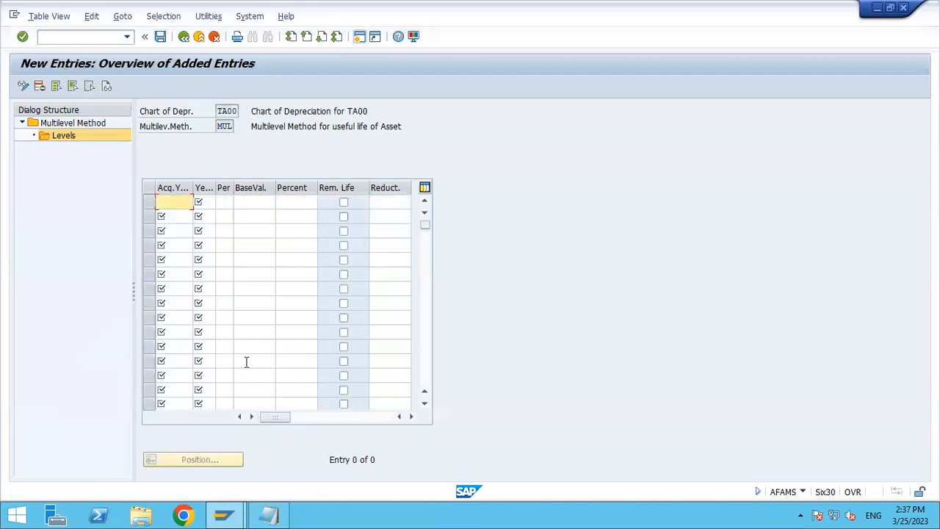
type("9999")
key("Tab")
type("999")
key("Tab")
type("12")
key("Tab")
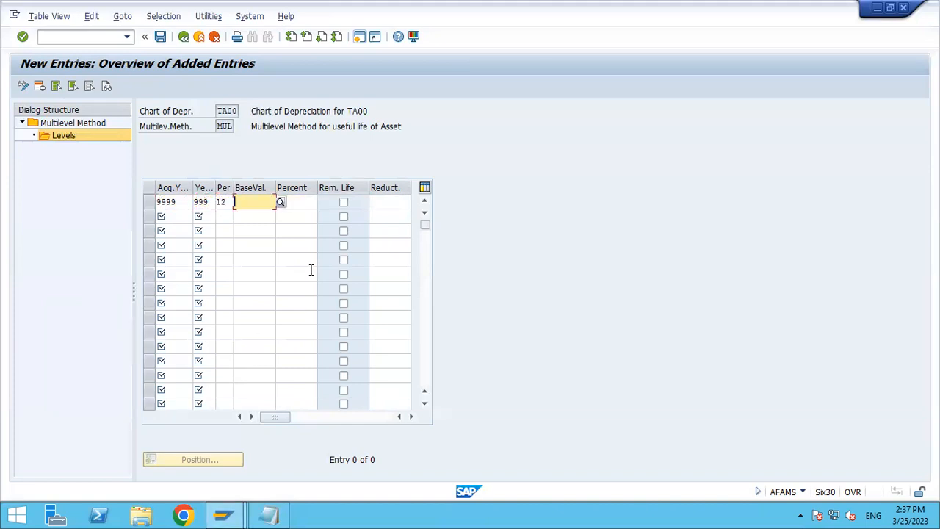
Step: Set the 9999 level's base value to 24 Net book value
left_click(279, 201)
key("Down")
key("Down")
key("Down")
key("Down")
key("Down")
key("Down")
key("Down")
key("Down")
key("Down")
key("Down")
key("Down")
key("Down")
key("Down")
key("Down")
key("Down")
key("Down")
key("Up")
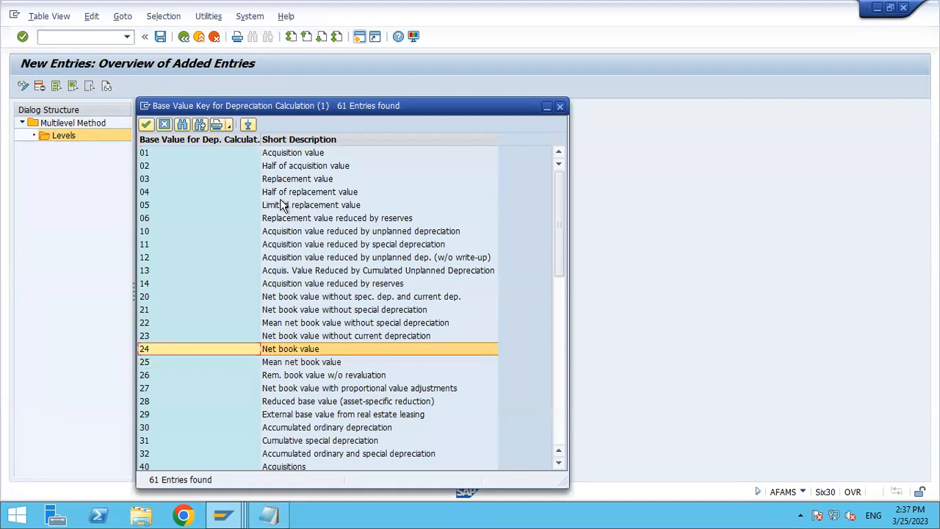
key("Return")
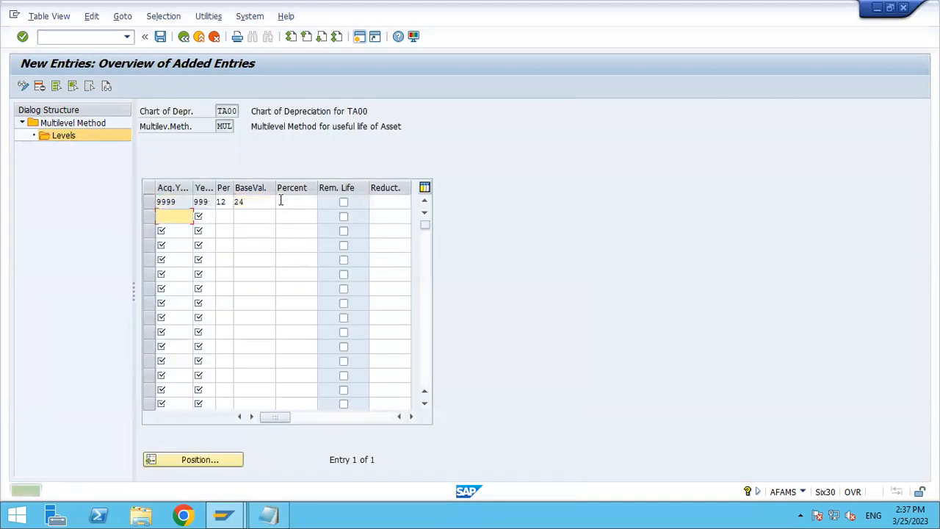
Step: Enable remaining life for the 9999 level and save the entry
left_click(298, 200)
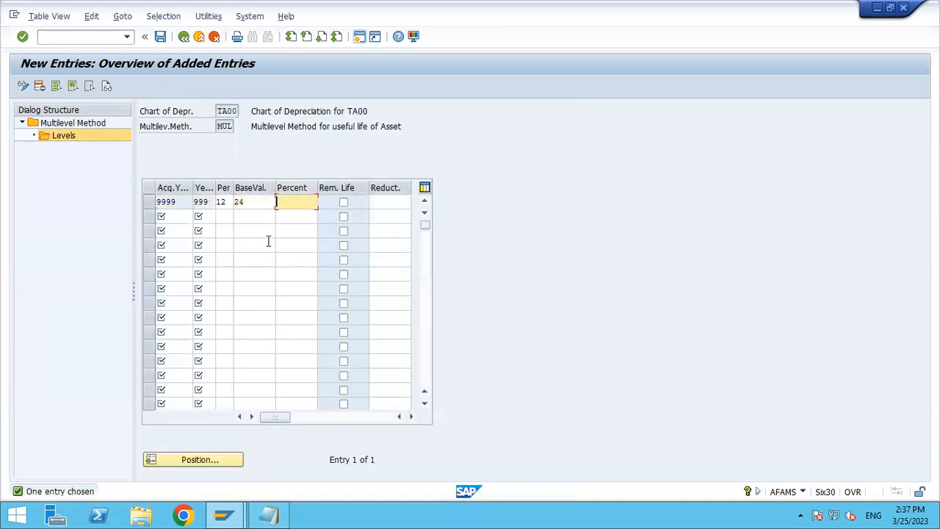
left_click(343, 203)
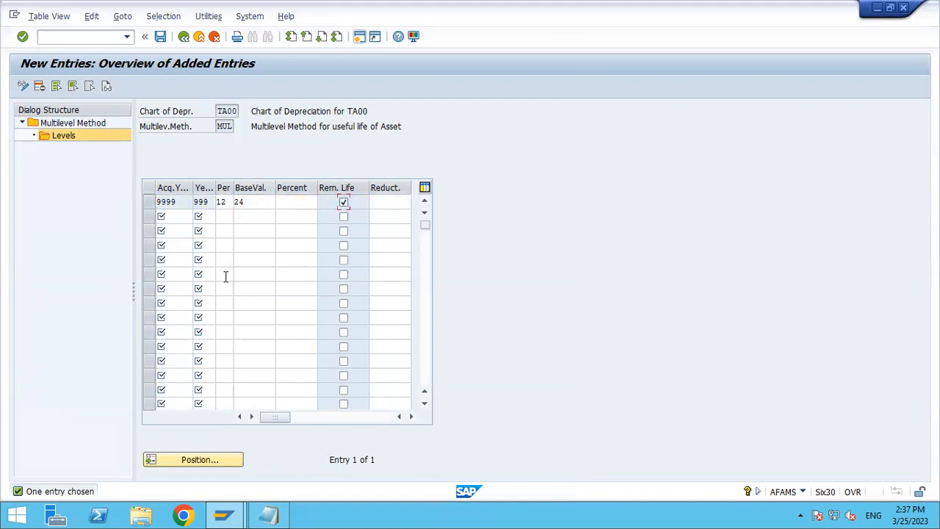
left_click(182, 206)
left_click(160, 37)
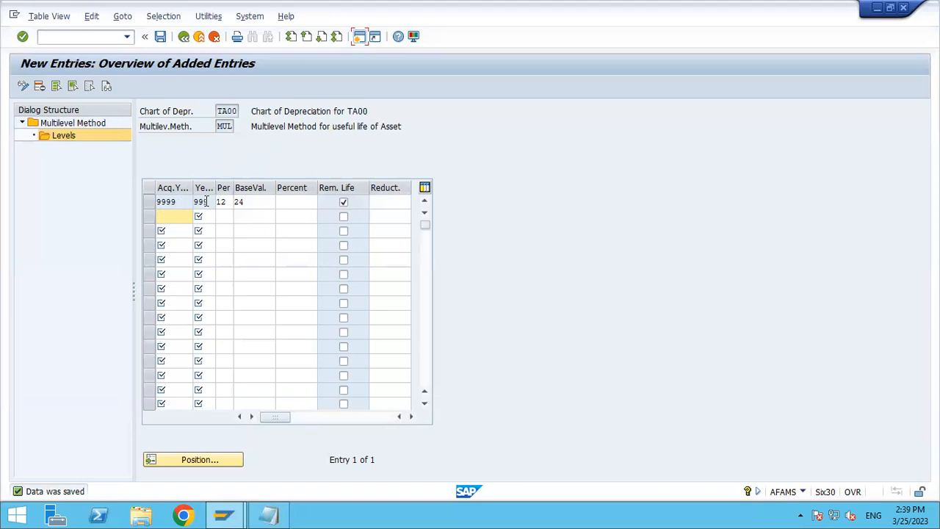
left_click(160, 36)
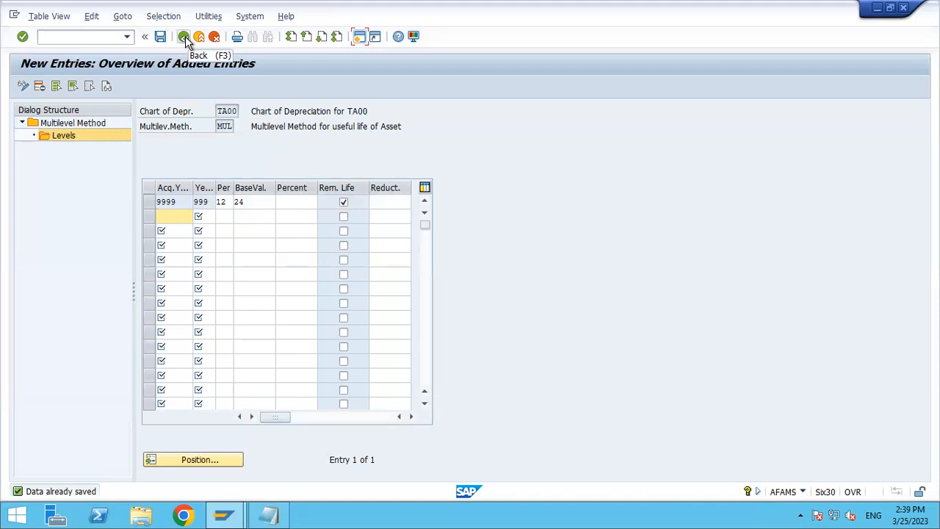
Step: Return to the IMG structure and reopen Define Multi-Level Methods for chart of depreciation TA00
left_click(184, 38)
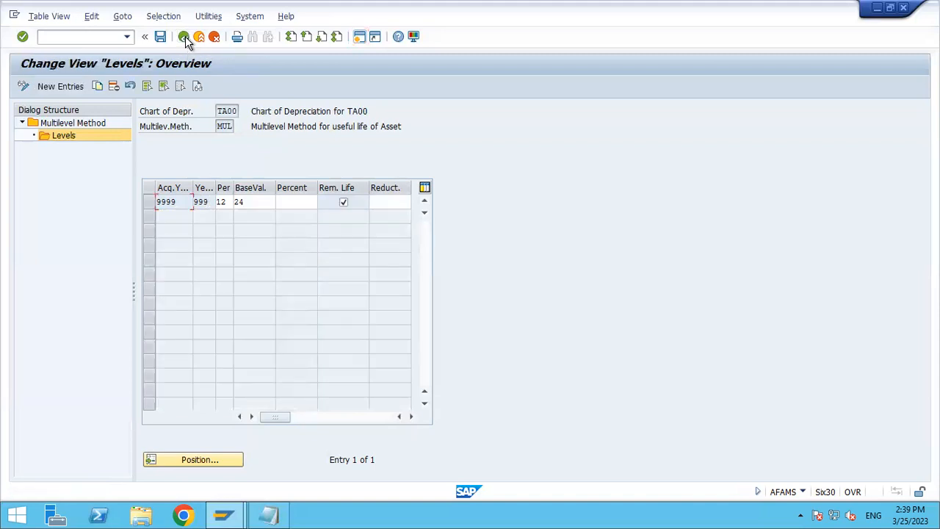
left_click(185, 38)
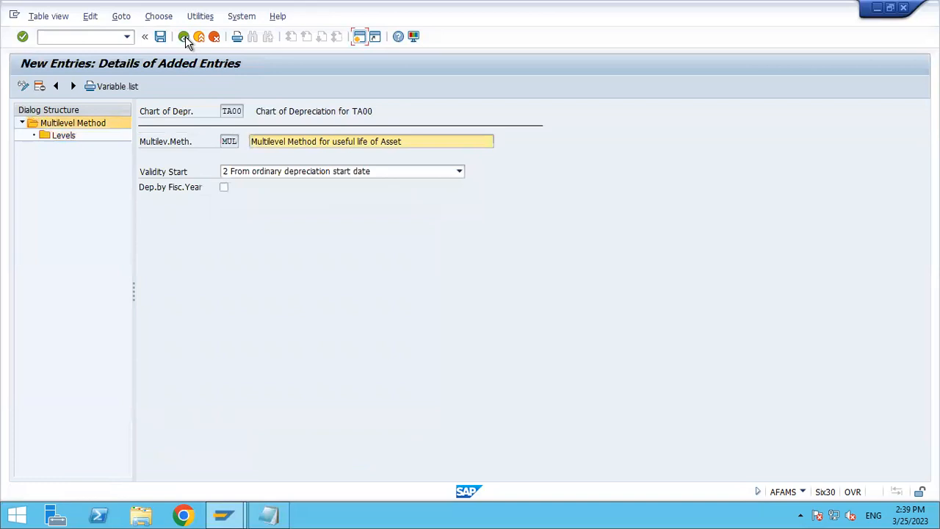
left_click(185, 39)
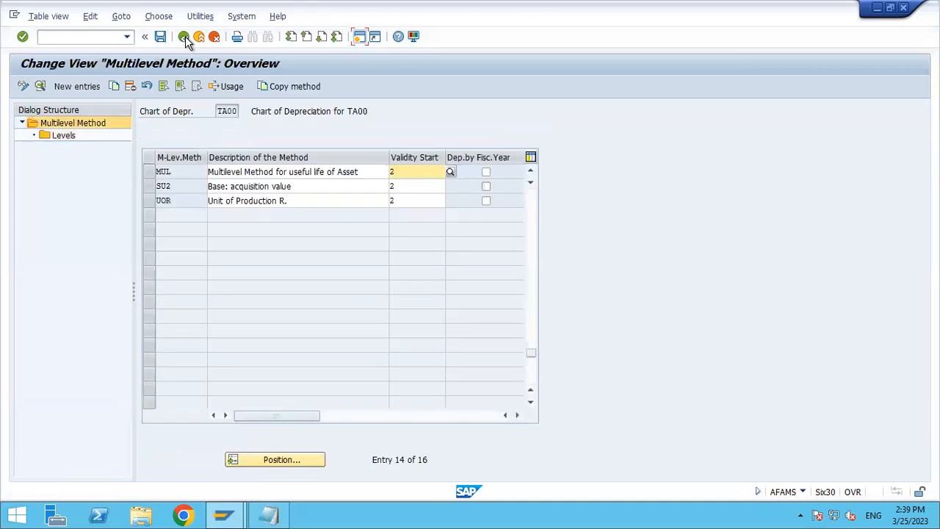
left_click(184, 38)
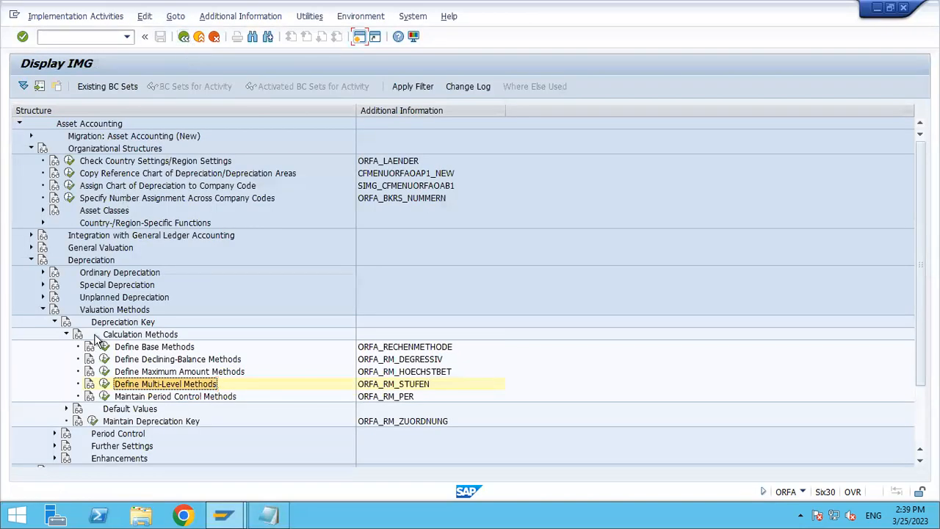
left_click(105, 383)
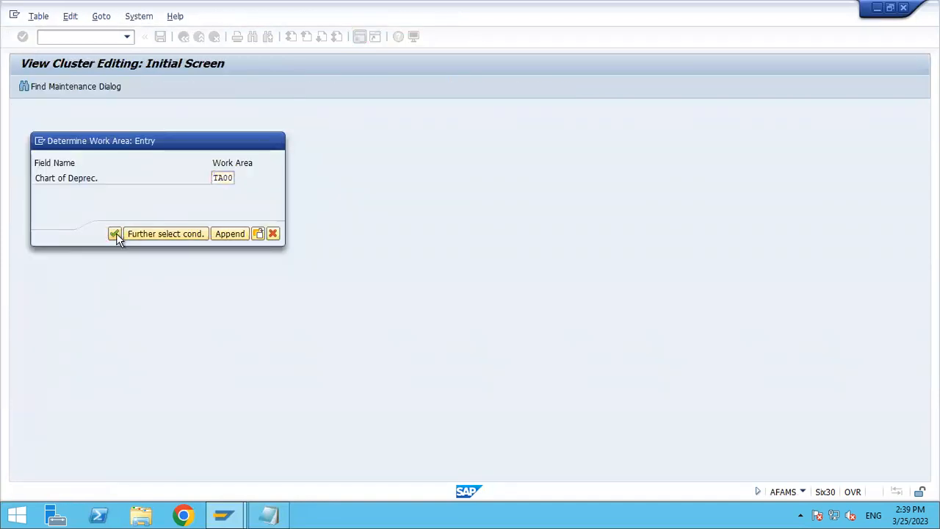
left_click(115, 234)
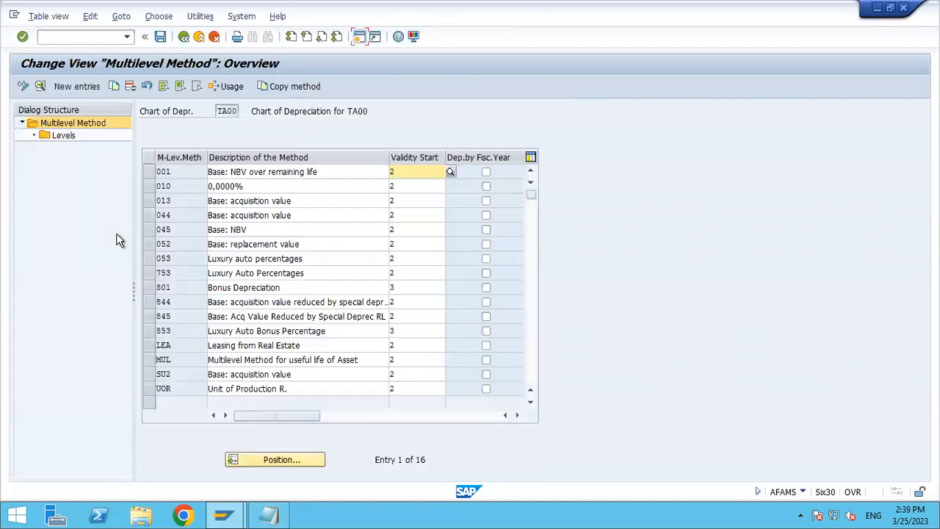
Step: Add multilevel method MSP with the description Multilevel Method for Stated percentage and save it to the proposed customizing request
left_click(94, 86)
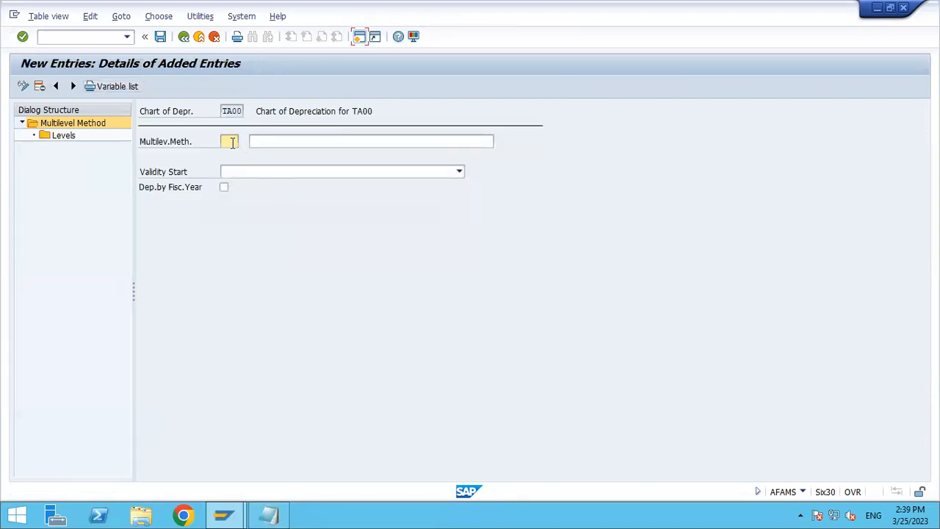
type("MSP")
key("Tab")
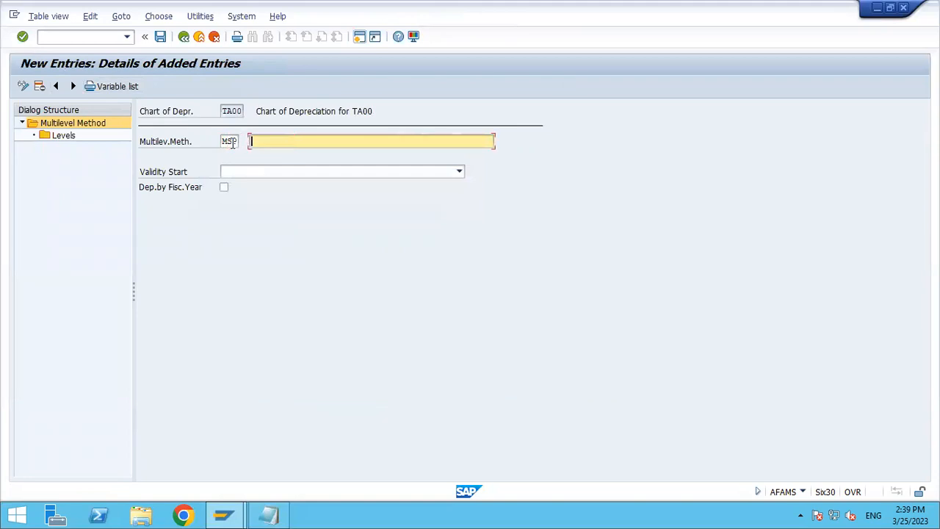
type("Mu")
key("Down")
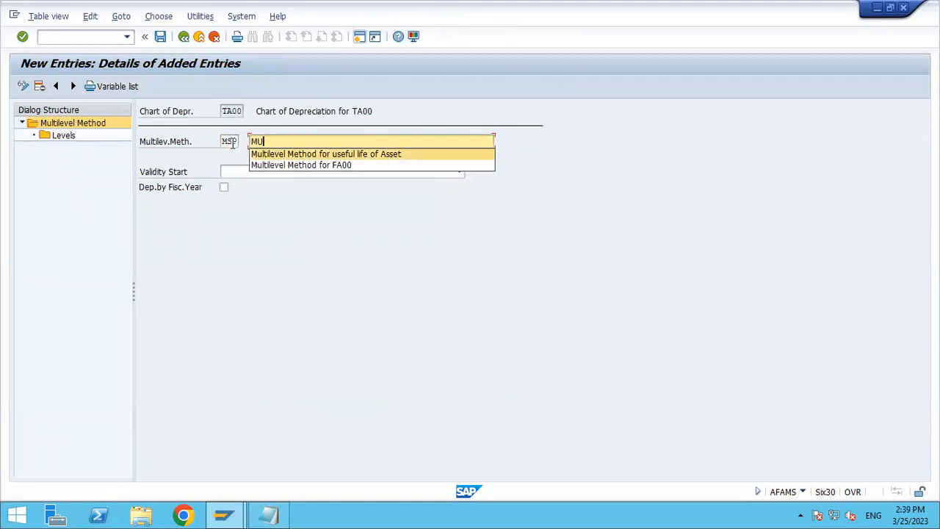
key("Return")
key("BackSpace")
key("BackSpace")
key("BackSpace")
key("BackSpace")
key("BackSpace")
key("BackSpace")
key("BackSpace")
key("BackSpace")
key("BackSpace")
key("BackSpace")
key("BackSpace")
key("BackSpace")
key("BackSpace")
key("BackSpace")
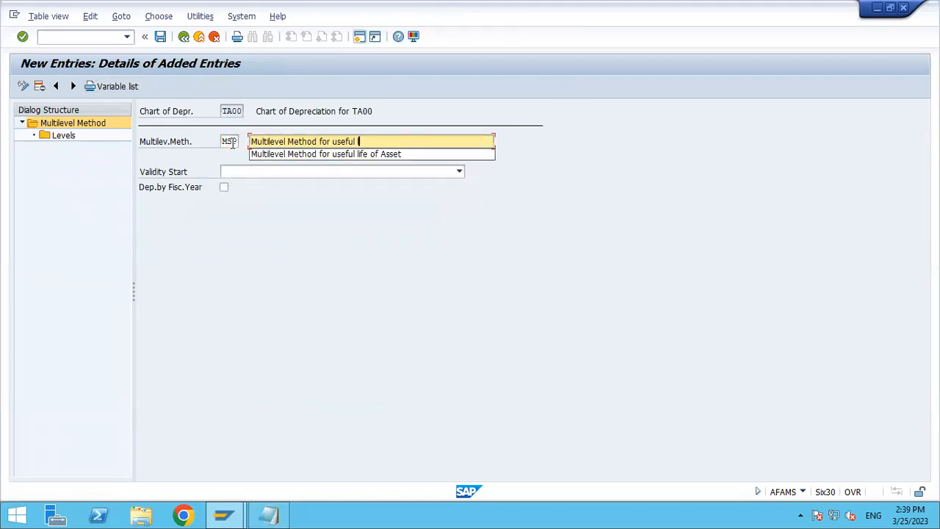
key("BackSpace")
key("BackSpace")
key("BackSpace")
key("BackSpace")
key("BackSpace")
key("BackSpace")
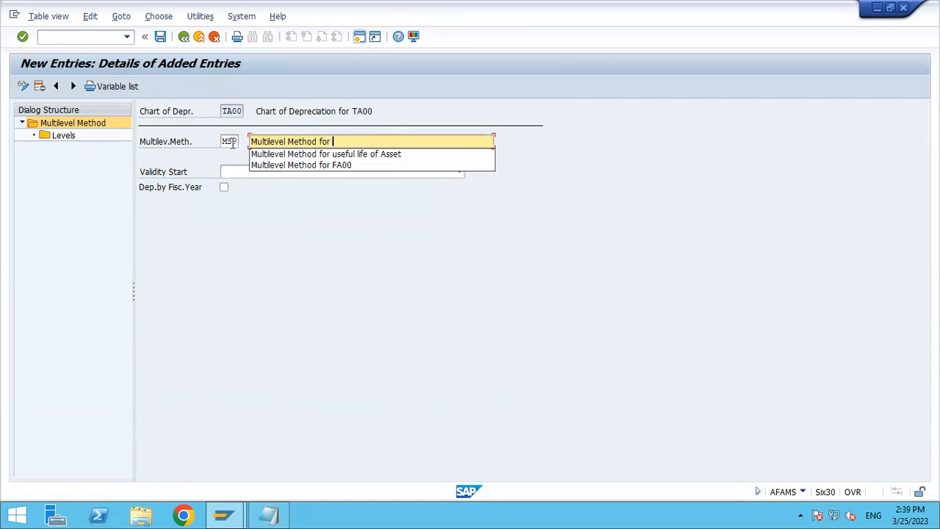
type("Stated percentage")
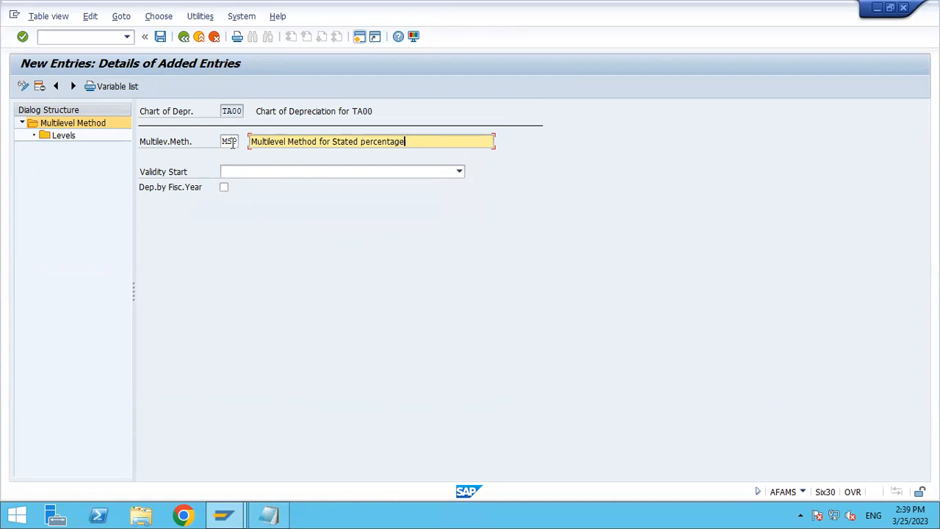
left_click(231, 142)
left_click(160, 36)
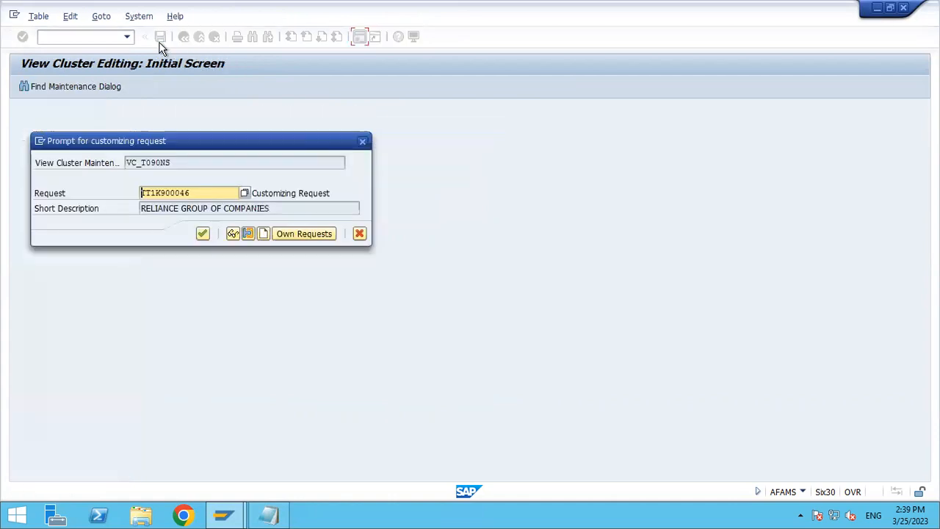
left_click(203, 233)
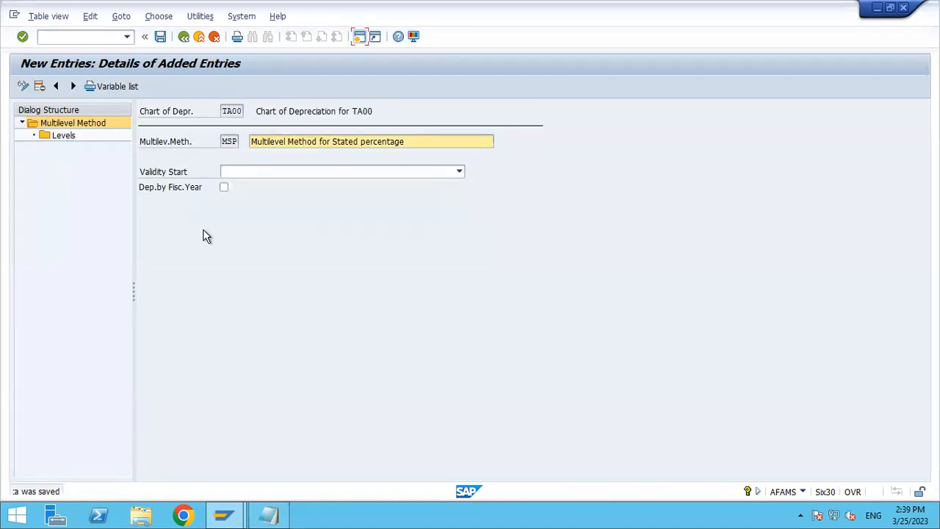
Step: Set method MSP's validity start to 2 From ordinary depreciation start date
left_click(282, 170)
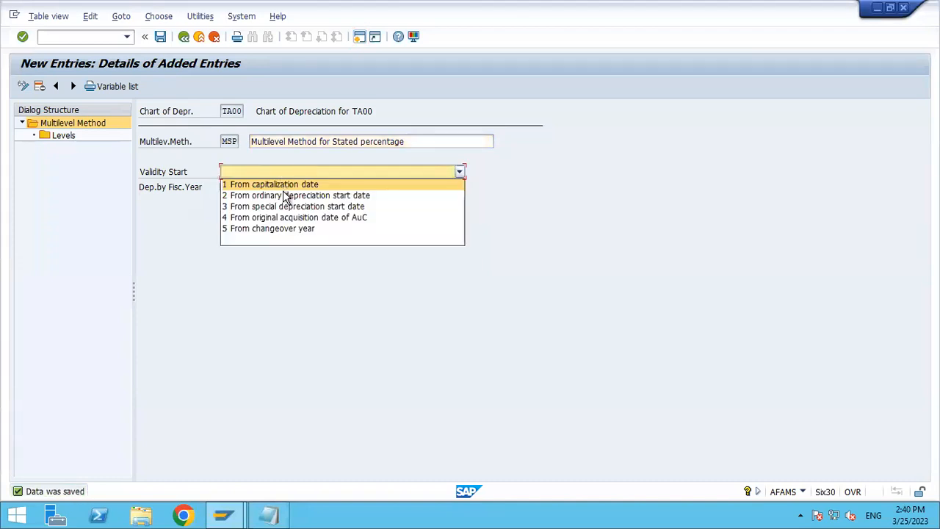
left_click(286, 196)
key("Return")
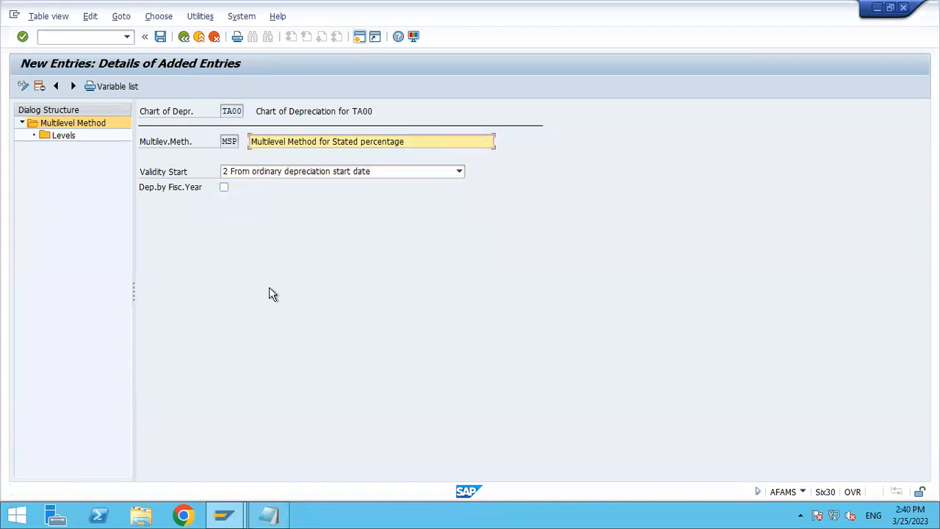
Step: Open the levels of method MSP and add a new level with acquisition year 2022, years 2 and period 12
left_click(66, 138)
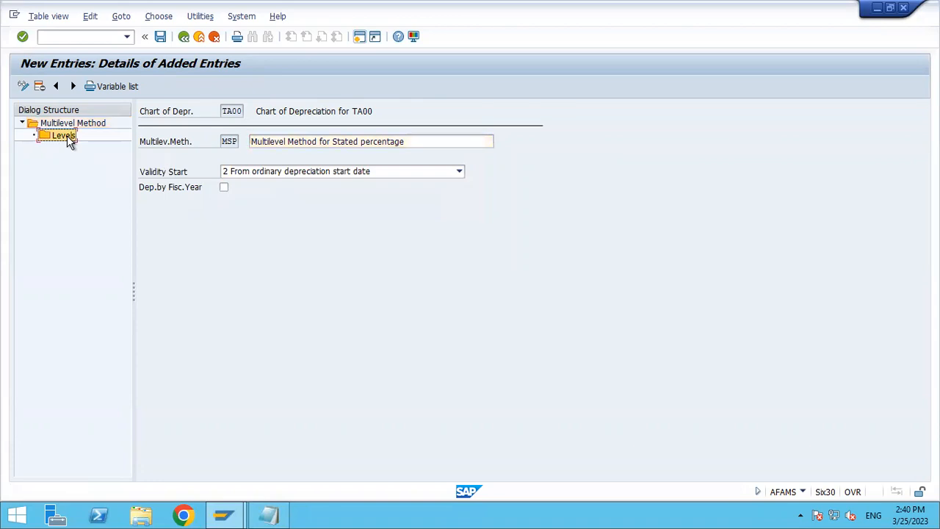
left_click(79, 87)
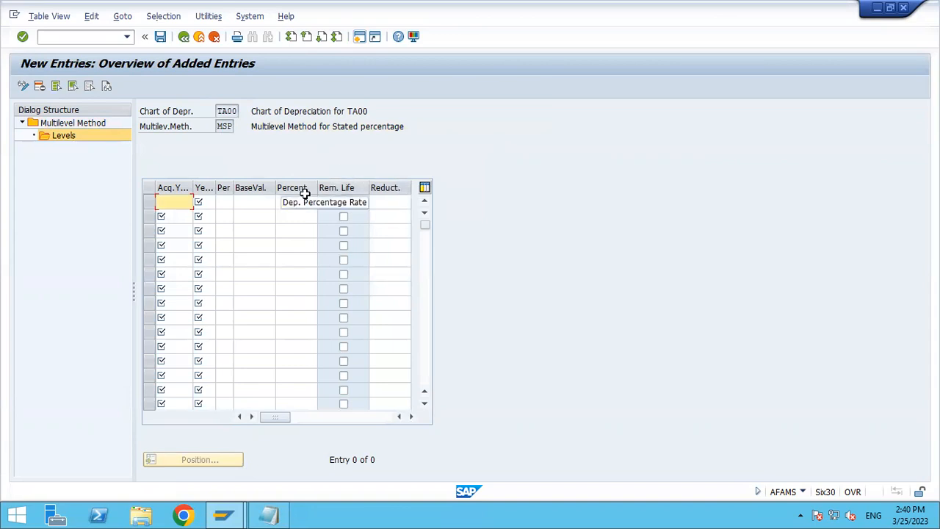
left_click(177, 205)
type("2022")
key("Tab")
type("2")
key("Tab")
type("12")
key("Tab")
Step: Give the 2022 level base value 01 Acquisition value and a depreciation rate of 5 percent
left_click(280, 203)
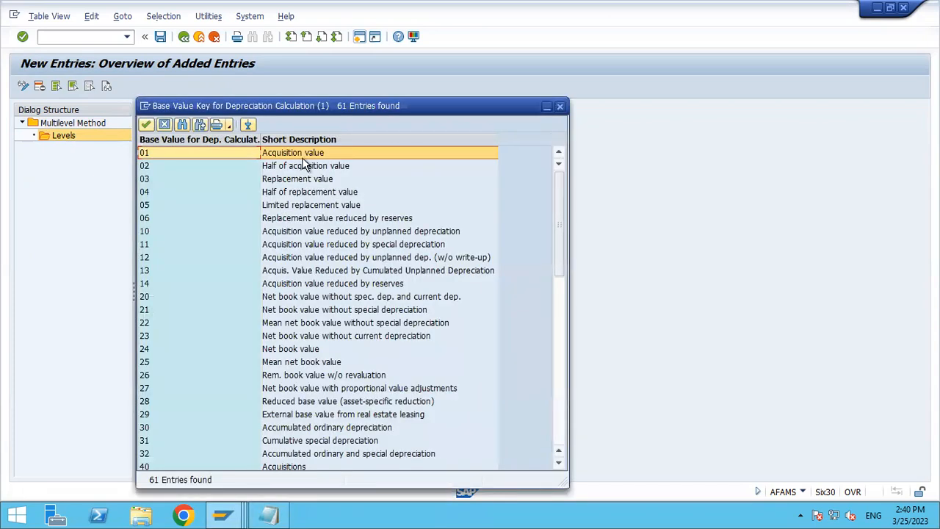
double_click(302, 157)
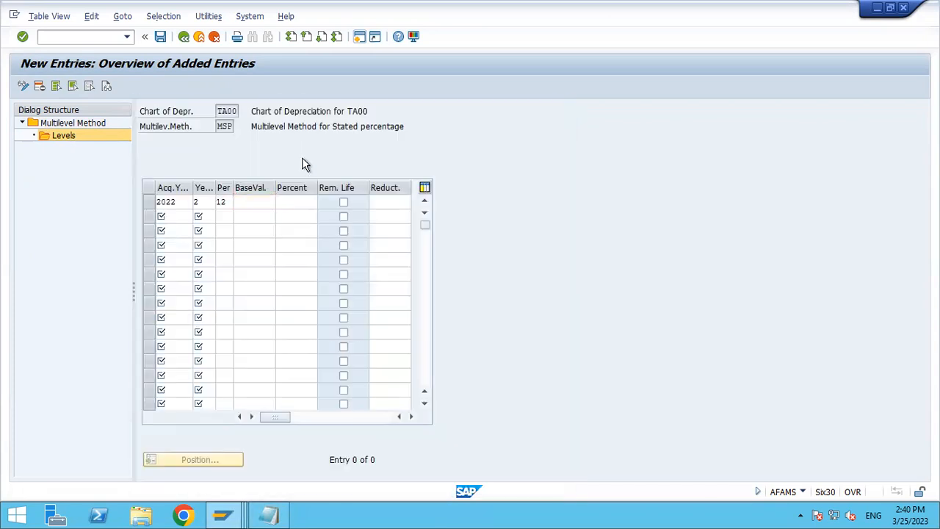
left_click(306, 206)
type("5")
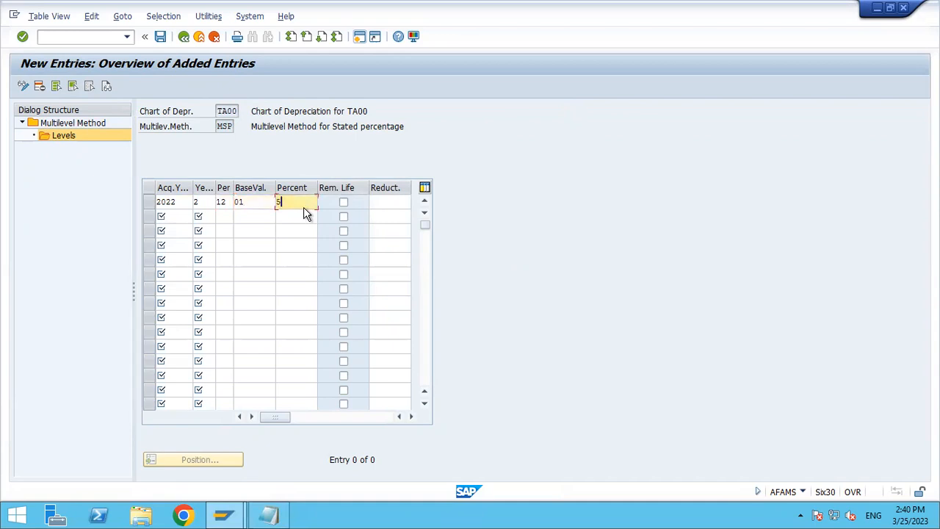
key("Return")
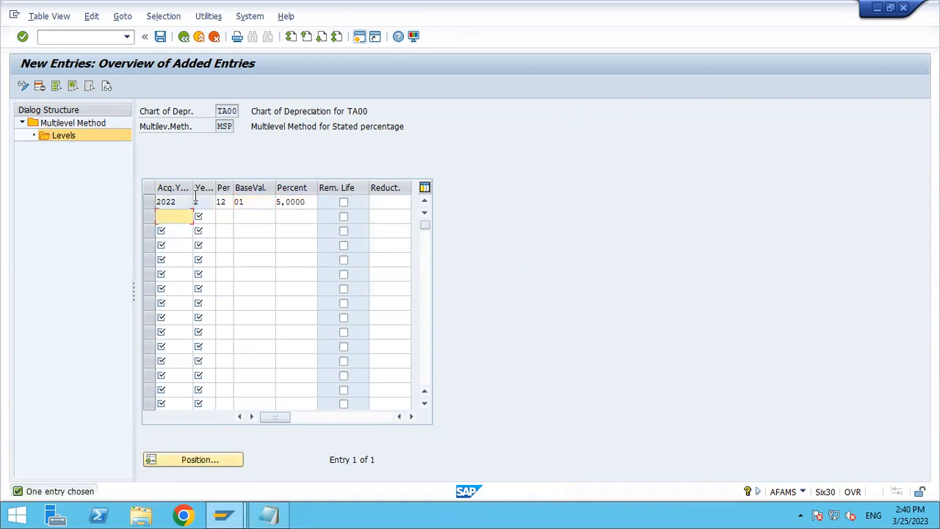
Step: Add a second level with acquisition year 2025, years 5, period 12, base value 01 and 10 percent, and save the levels
type("2025")
key("Tab")
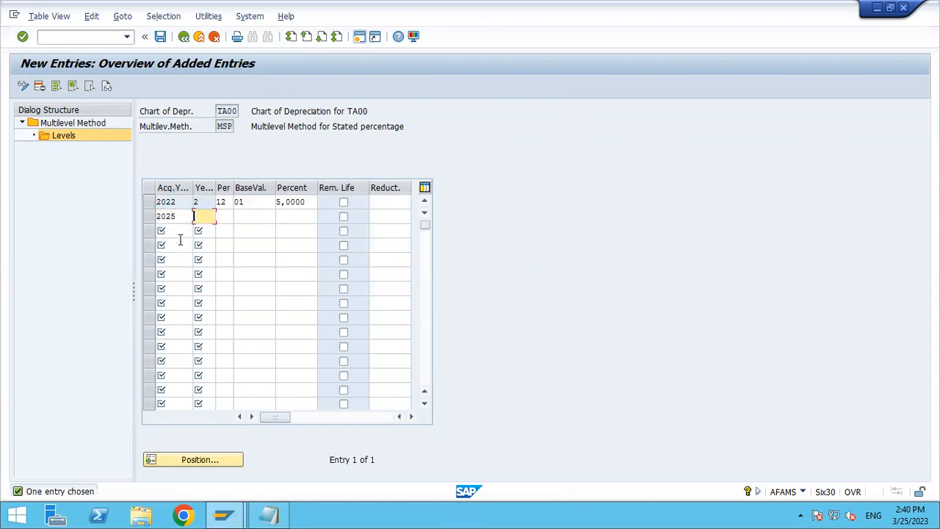
type("5")
key("Tab")
type("12")
key("Tab")
type("01")
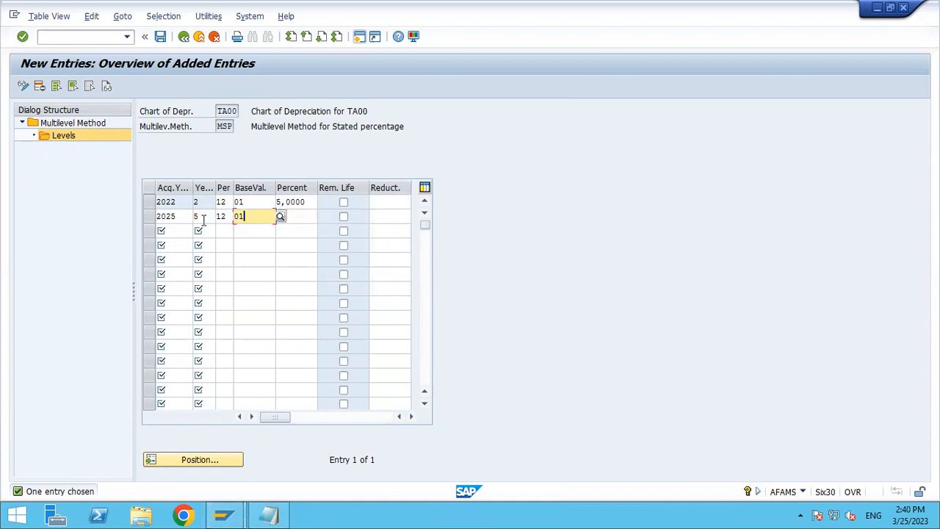
key("Tab")
type("10")
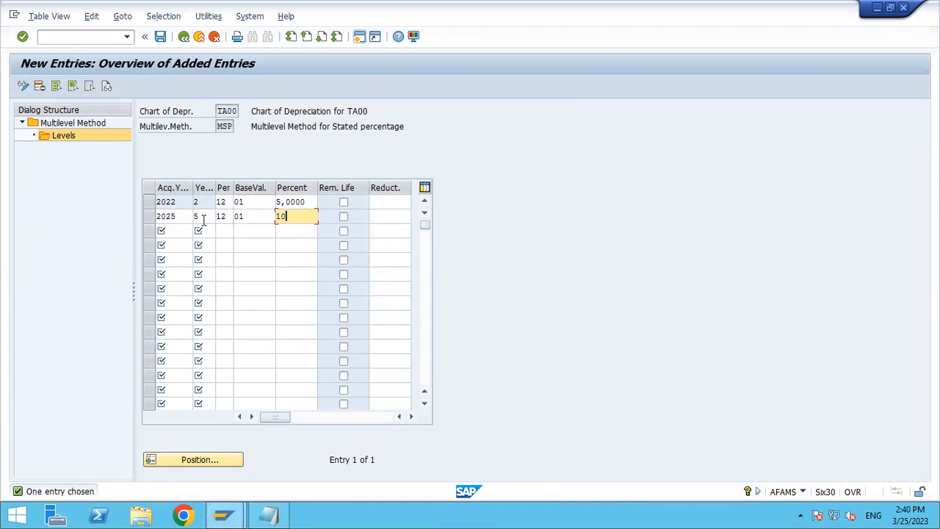
key("Return")
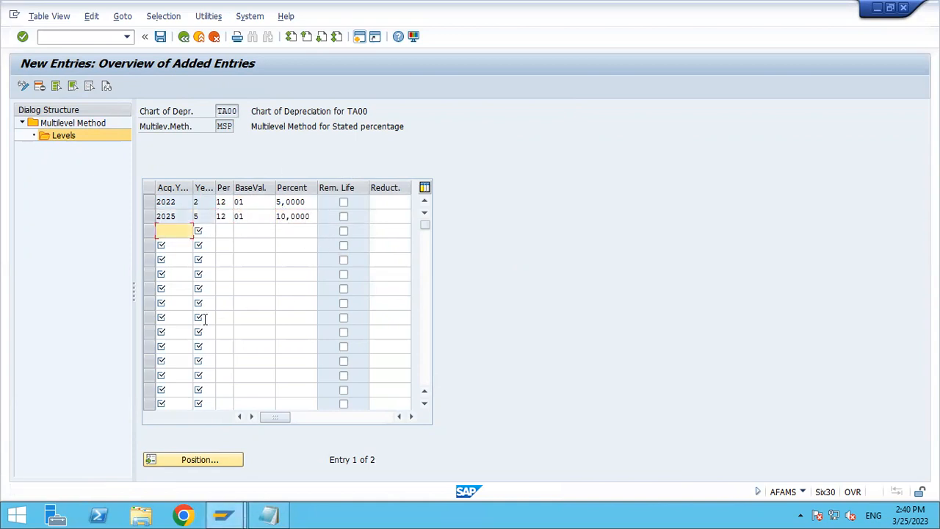
left_click(161, 38)
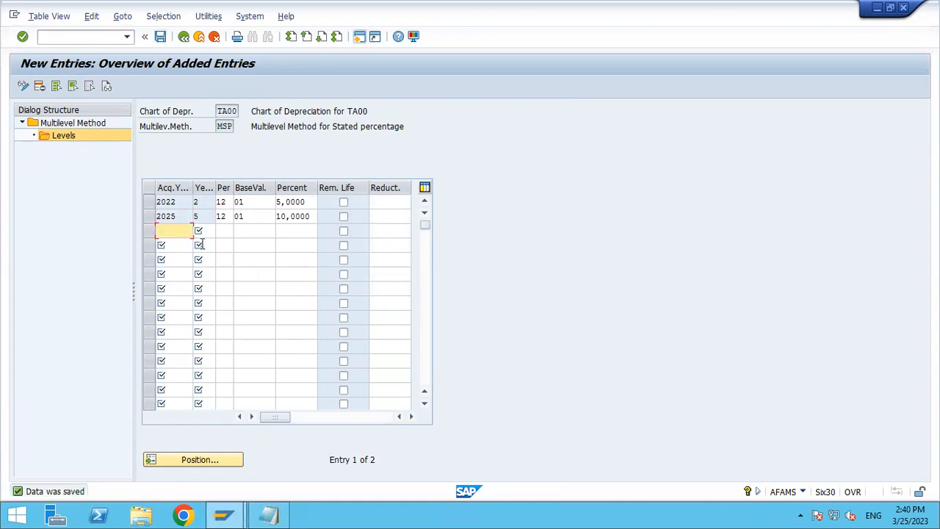
Step: Delete both the 2022 and 2025 levels from multilevel method MSP
left_click(150, 202)
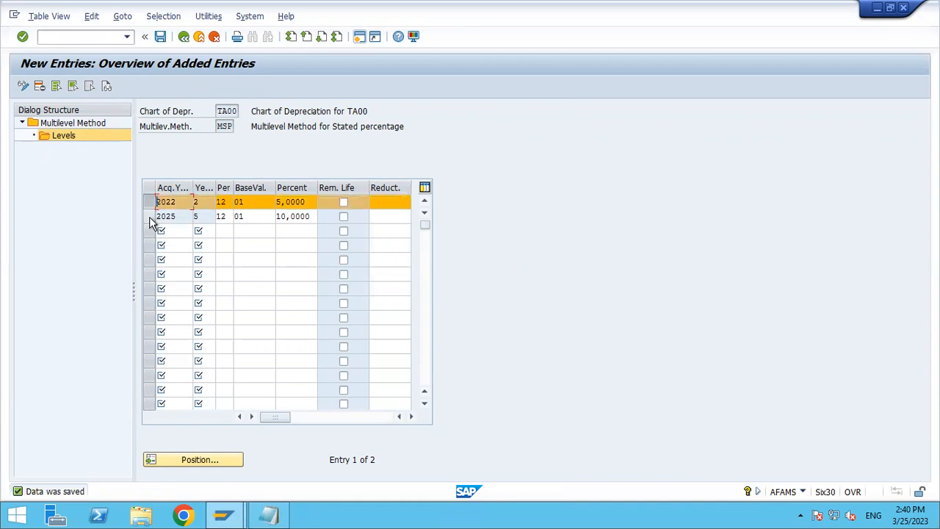
left_click(149, 216)
left_click(45, 86)
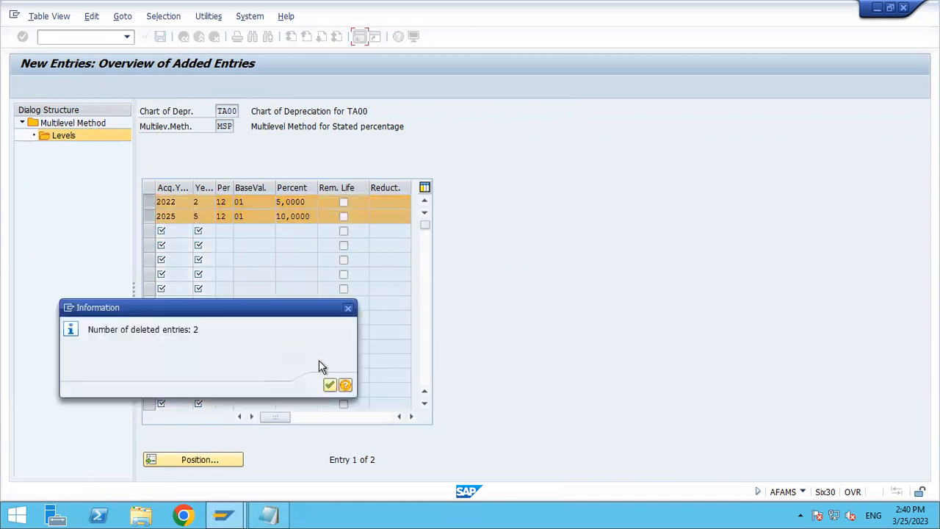
left_click(328, 385)
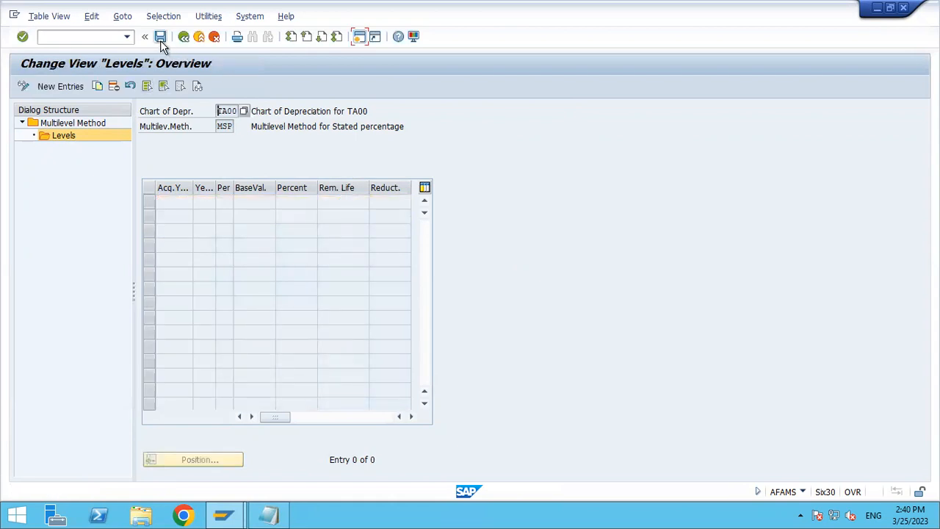
Step: Add a new level to method MSP with acquisition year 9999, years 999 and period 12
left_click(62, 87)
type("9999")
key("Tab")
type("999")
key("Tab")
type("12")
key("Tab")
Step: Give the 9999 level base value 01 Acquisition value and 10 percent, and save it
left_click(280, 203)
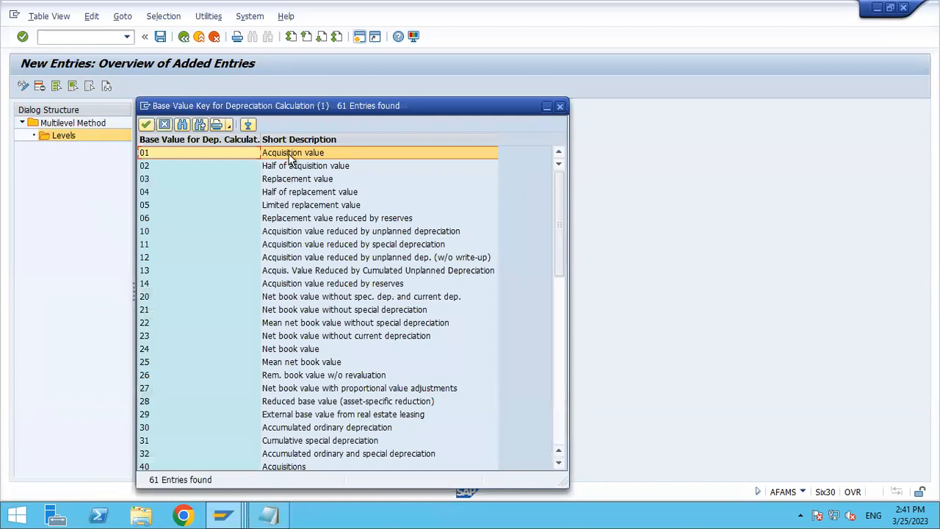
left_click(290, 154)
left_click(313, 205)
type("10")
key("Return")
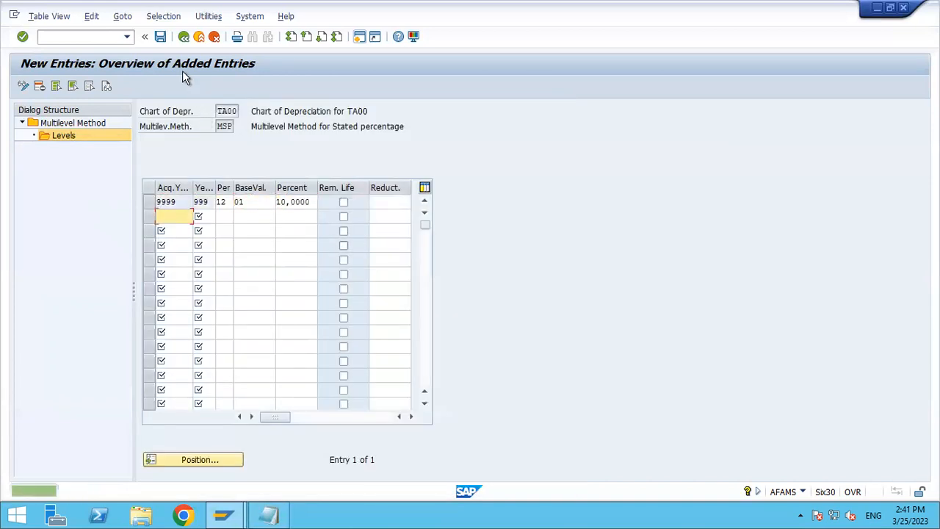
left_click(160, 37)
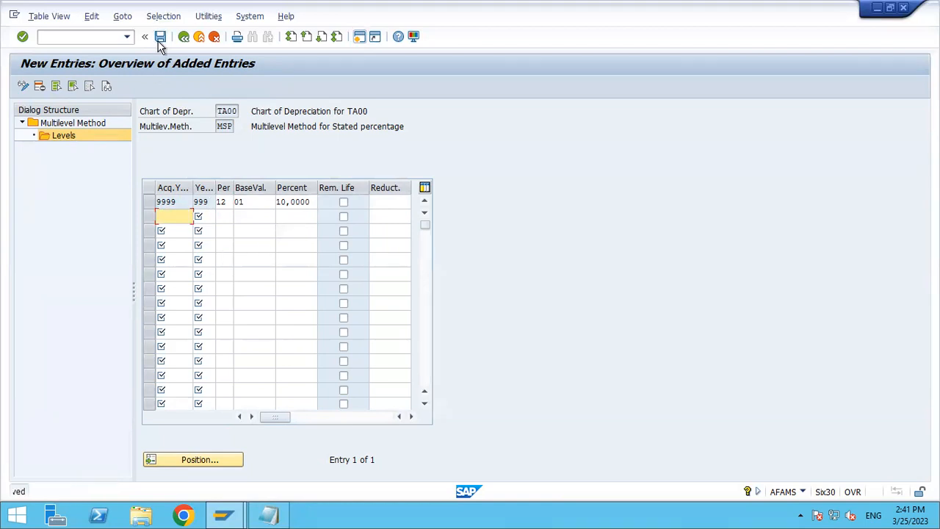
Step: Return to the IMG structure and open Maintain Period Control Methods for chart of depreciation TA00
left_click(184, 39)
left_click(184, 39)
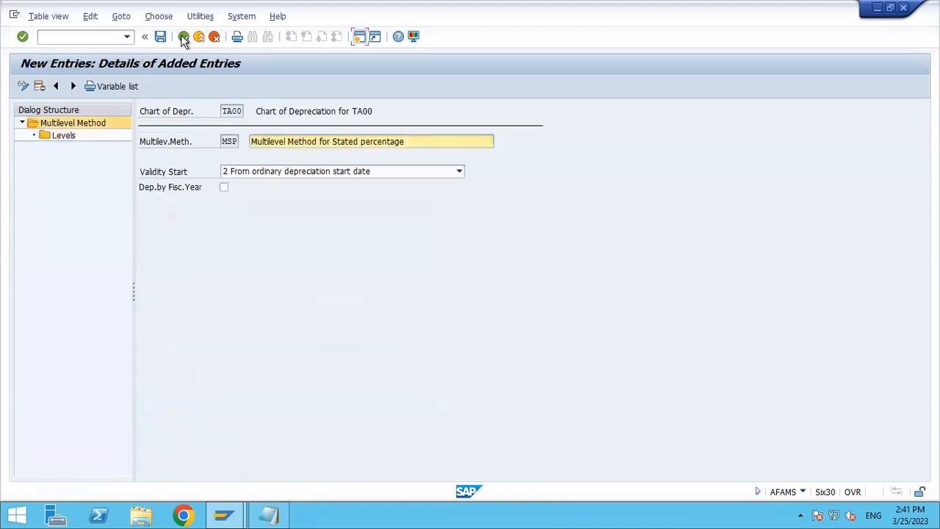
left_click(183, 38)
left_click(183, 38)
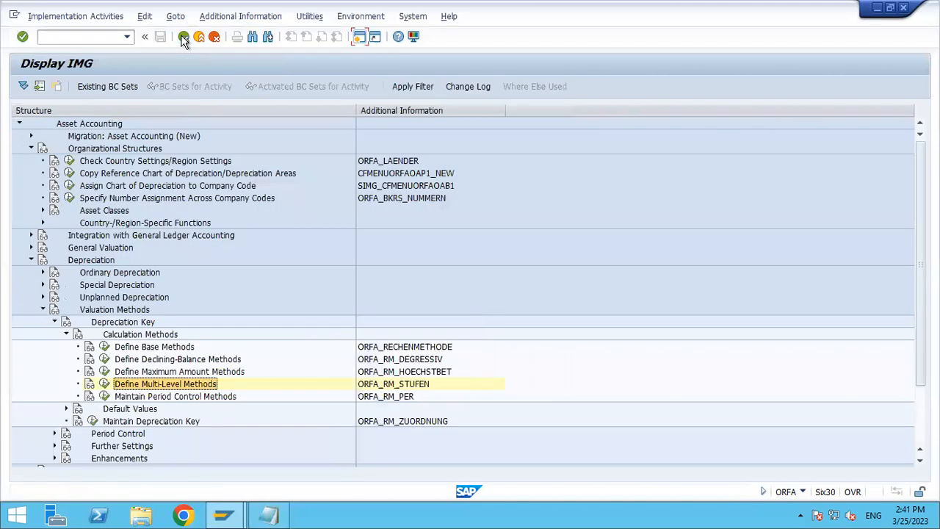
left_click(106, 396)
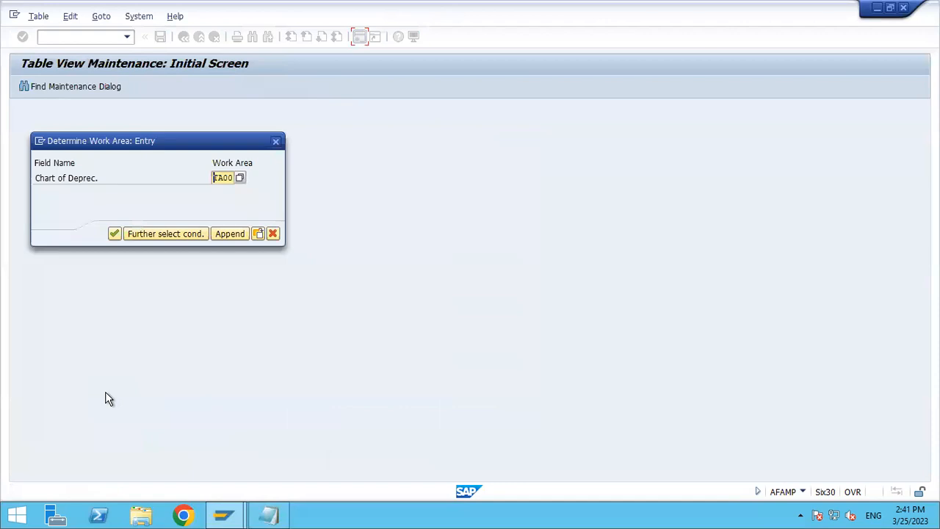
key("Return")
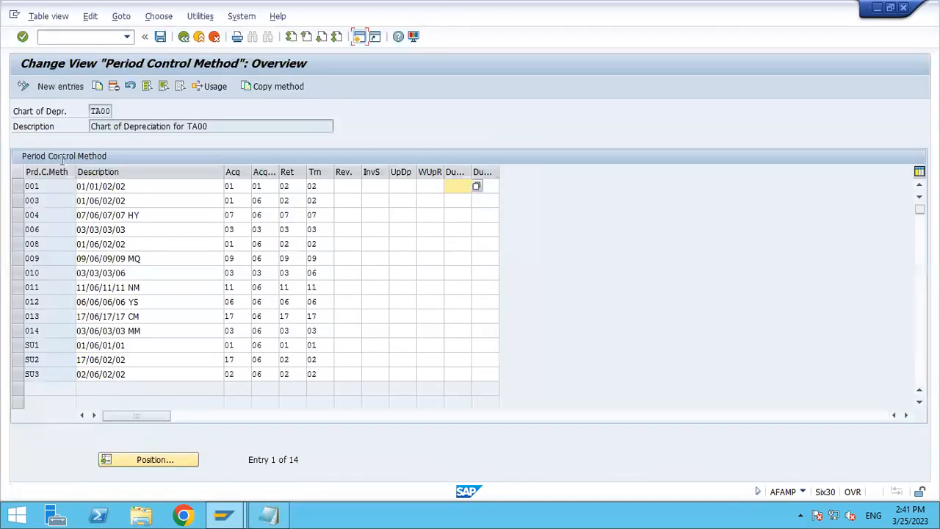
Step: Copy period control method 001 and name the copy TPL
left_click(18, 186)
left_click(98, 87)
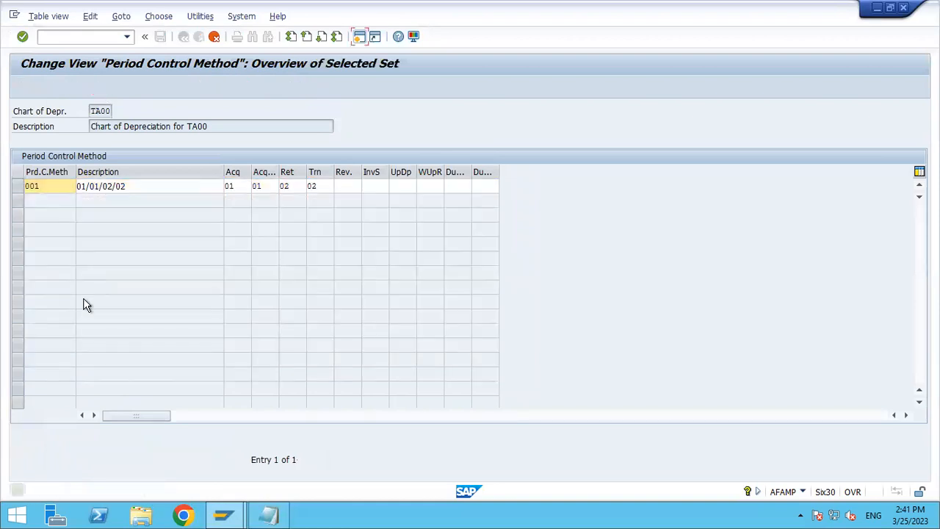
key("Delete")
key("Delete")
type("TPL")
key("Tab")
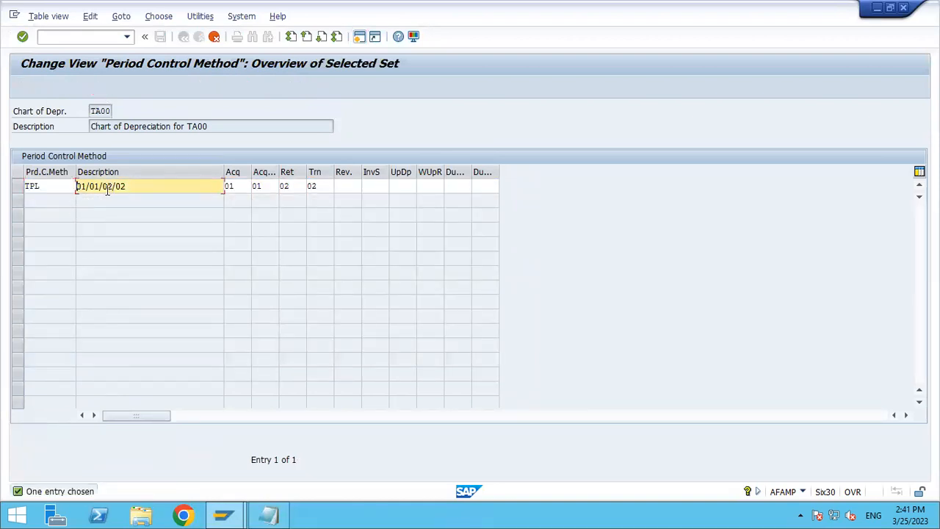
Step: Set TPL's period control for acquisition and for acquisition in the following year to 01 Pro rata at period start date
left_click(248, 186)
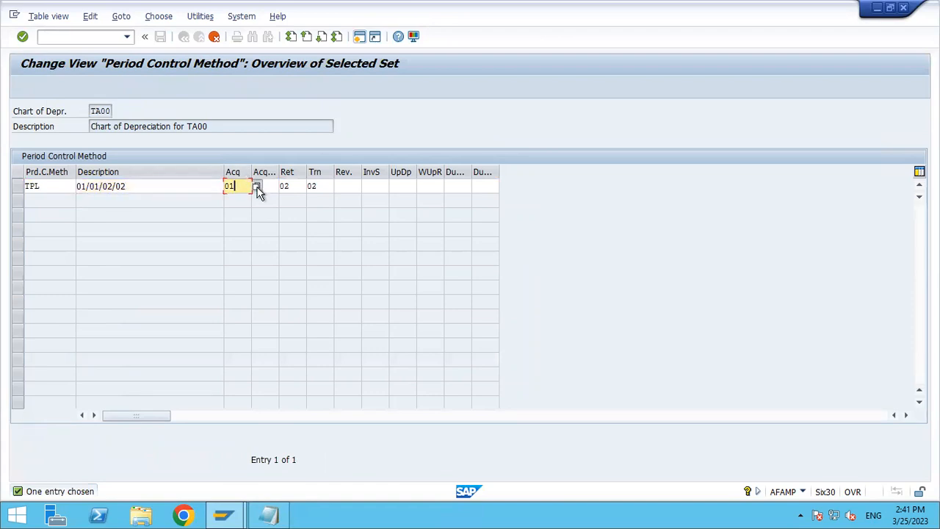
left_click(256, 187)
left_click(149, 192)
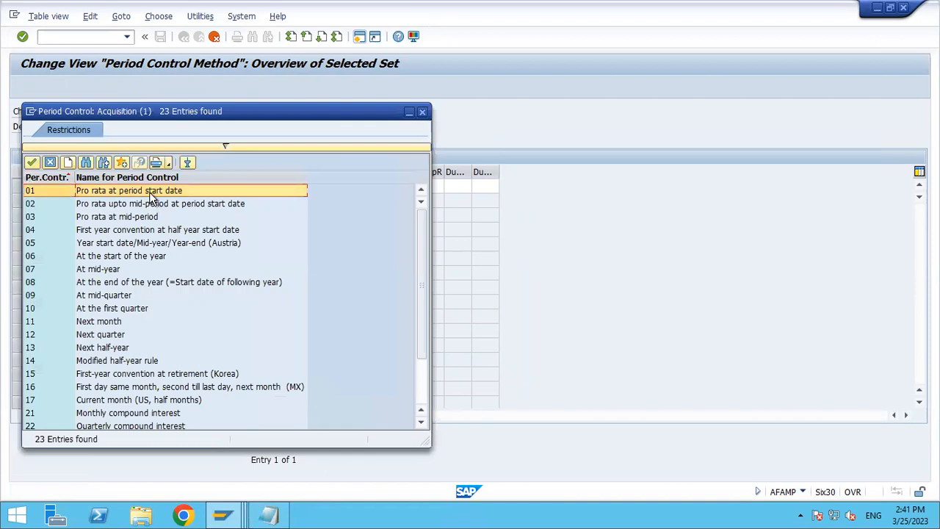
left_click(151, 192)
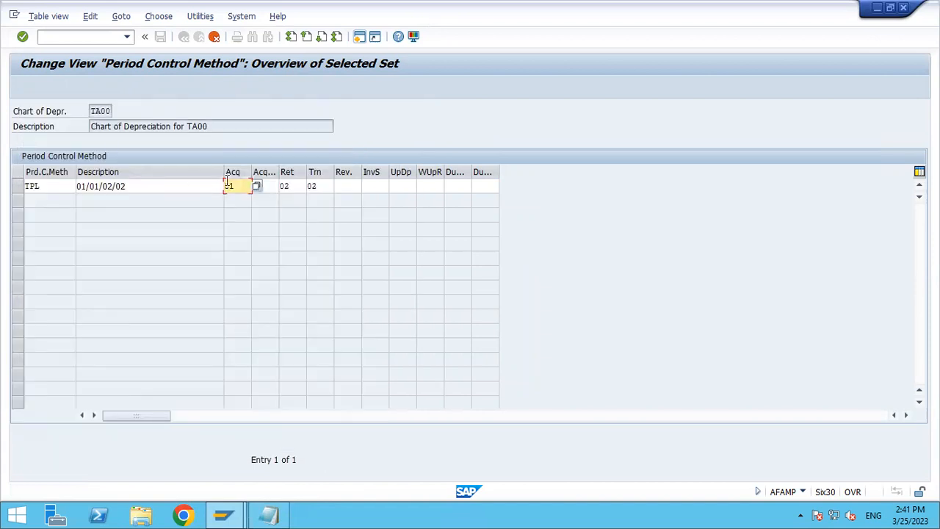
left_click(276, 186)
left_click(283, 186)
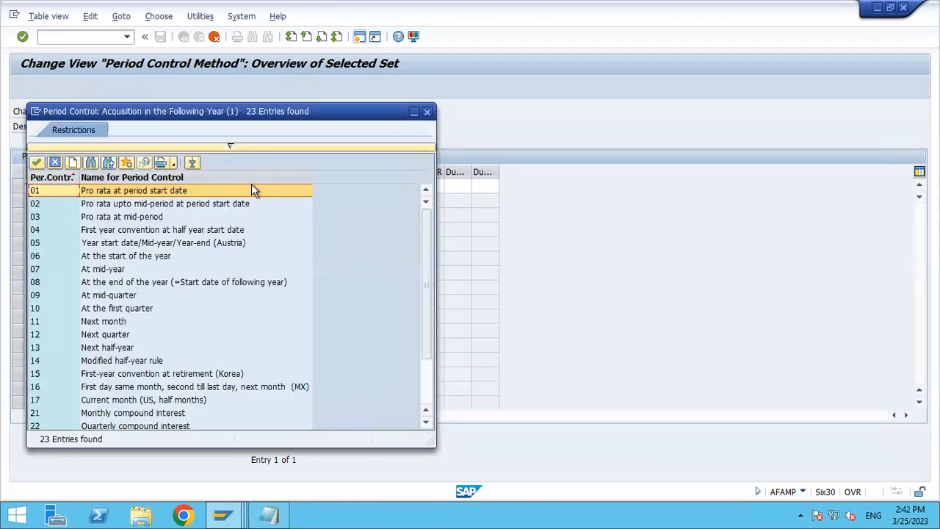
left_click(251, 188)
Step: Set TPL's period control for retirement and transfer to 01 Pro rata at period start date
left_click(298, 186)
type("02")
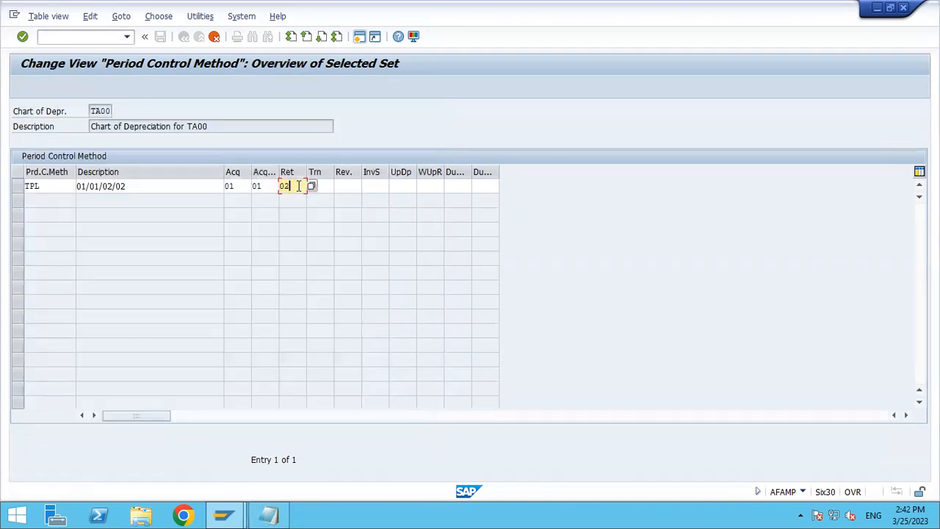
left_click(316, 186)
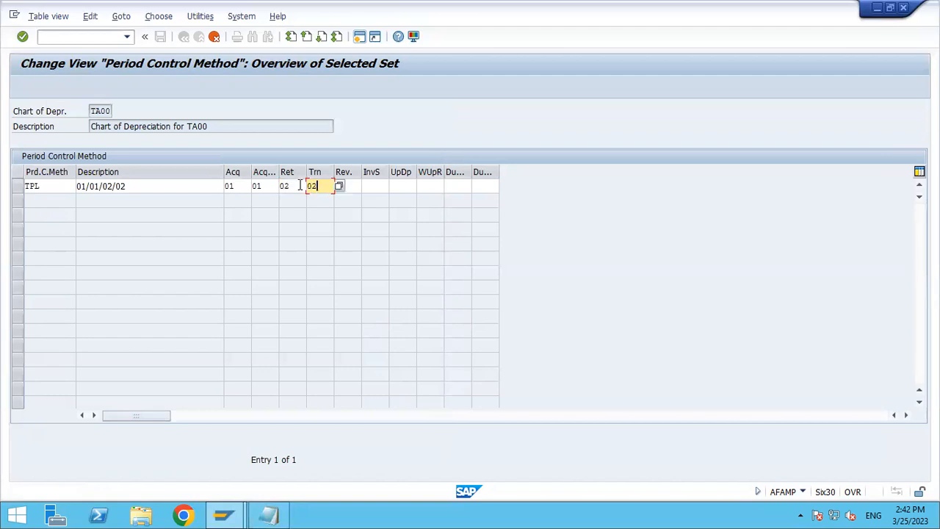
left_click(300, 186)
left_click(311, 187)
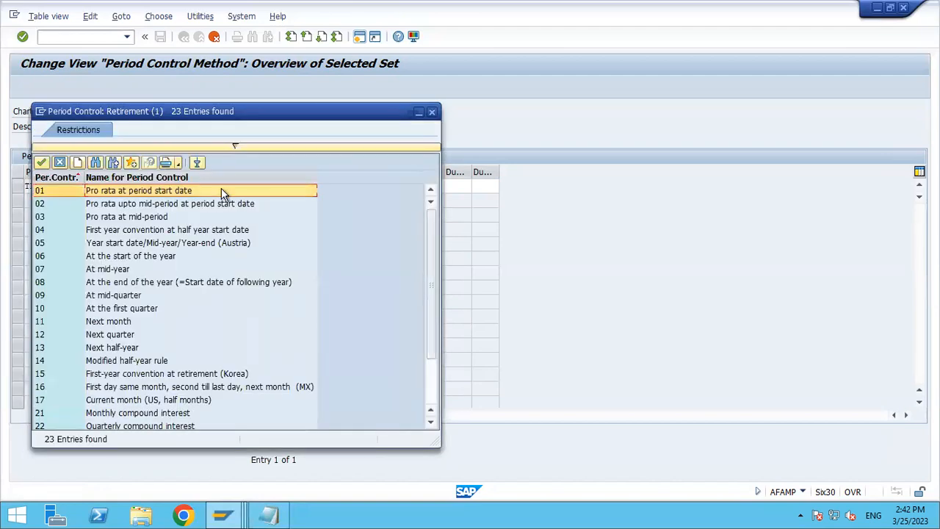
double_click(221, 190)
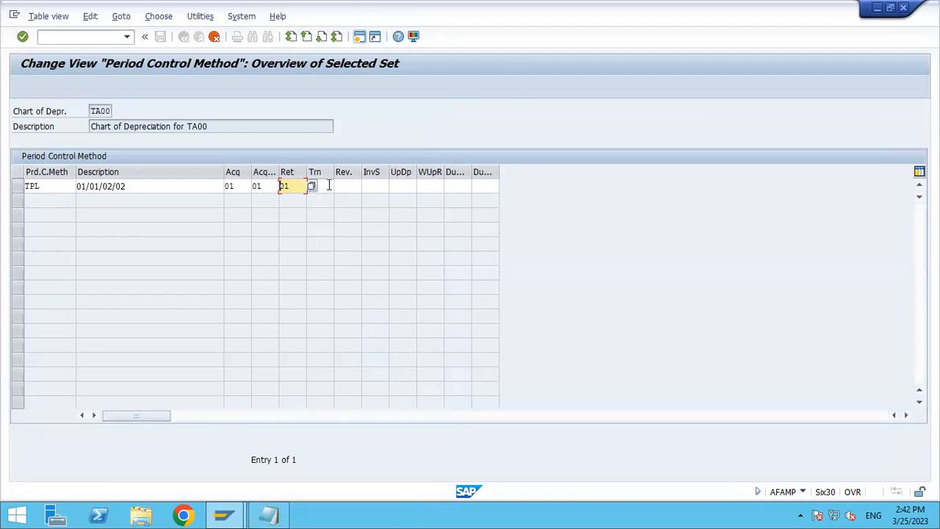
left_click(328, 186)
type("02")
left_click(338, 186)
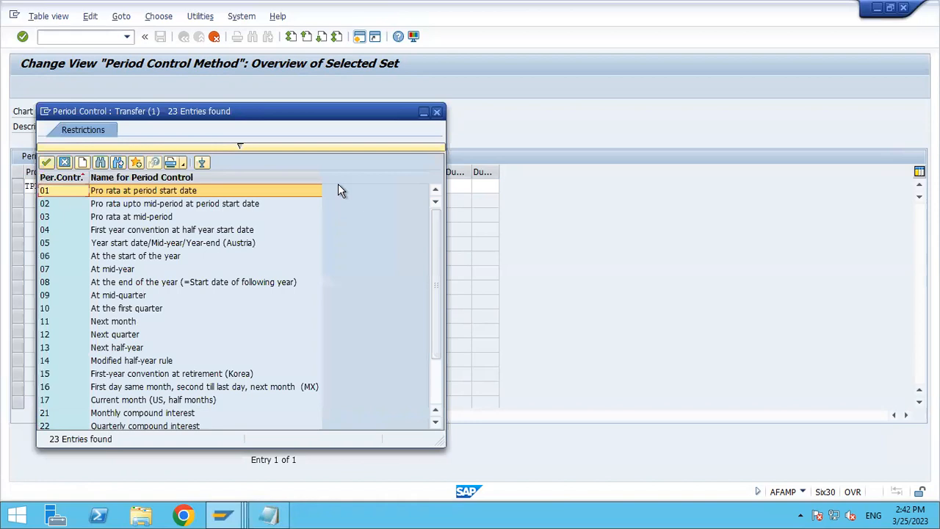
double_click(175, 190)
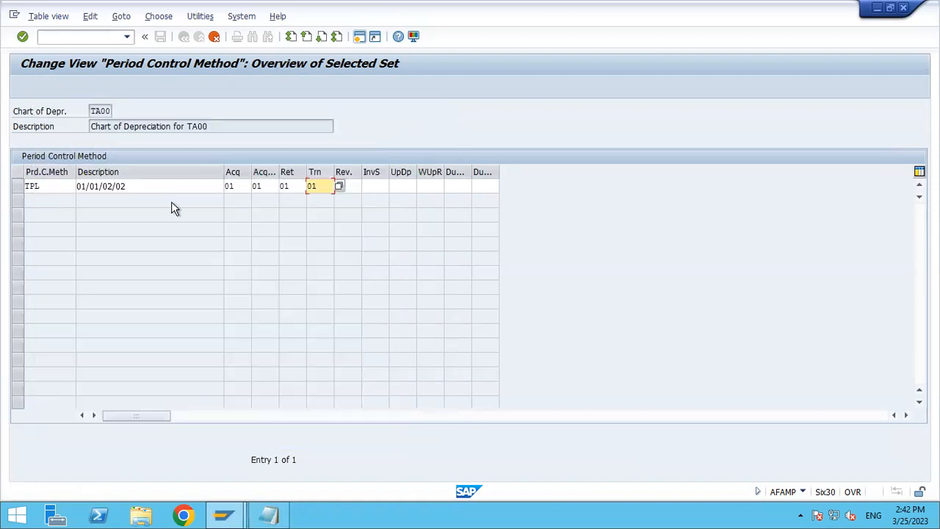
Step: Change TPL's description to 01/01/0101 and save the method to the proposed customizing request
left_click(112, 187)
key("BackSpace")
type("101")
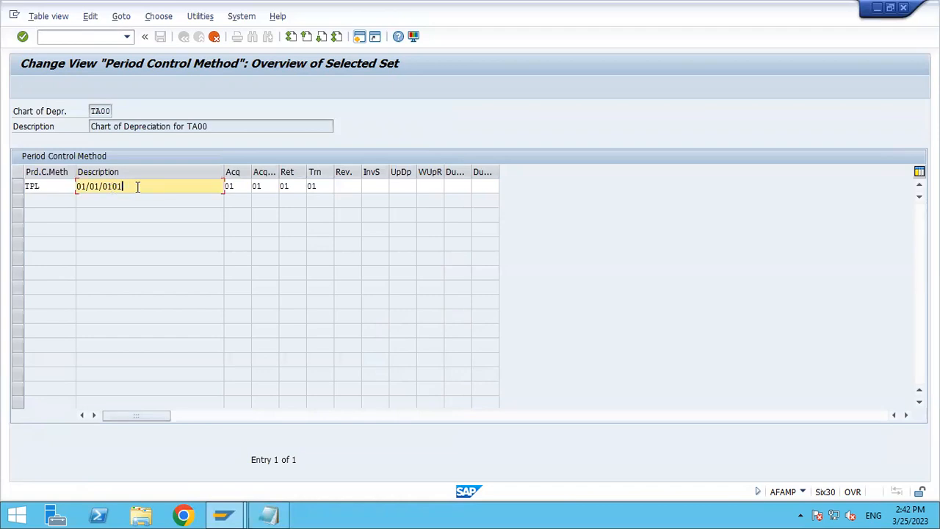
key("Return")
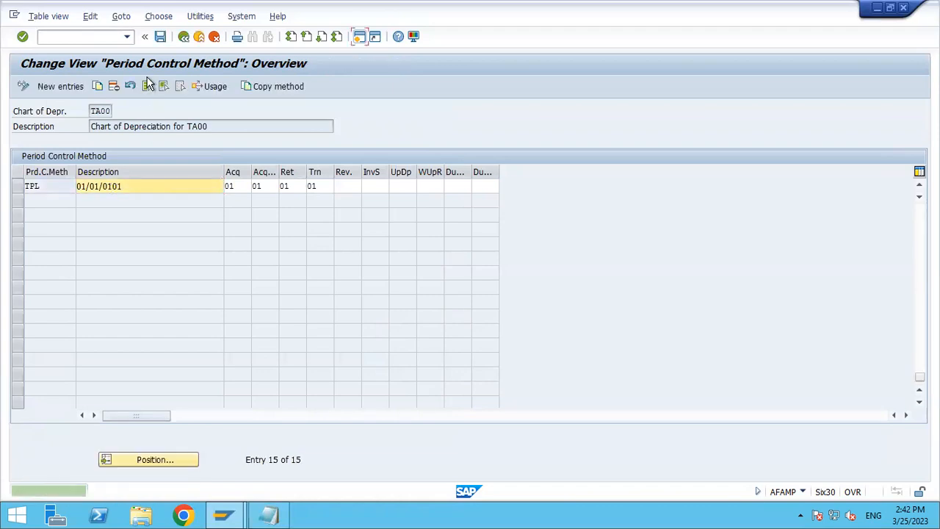
left_click(160, 38)
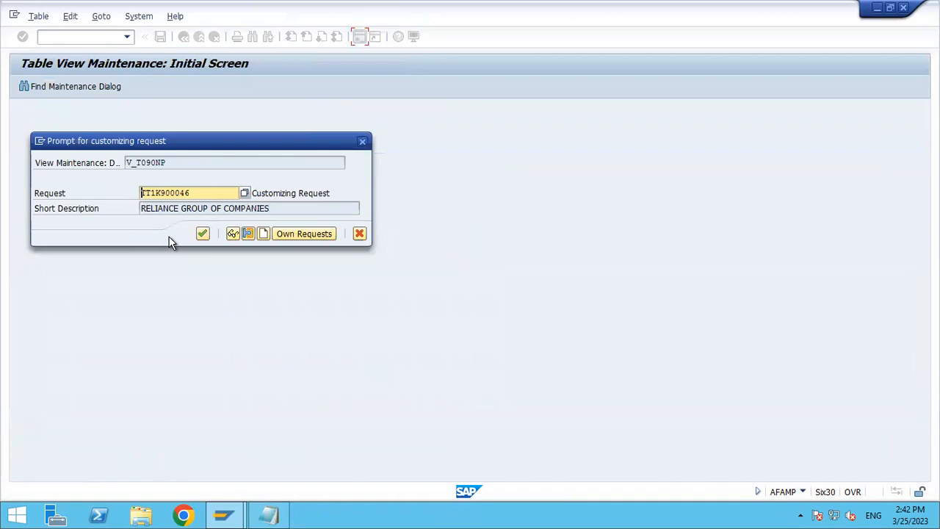
left_click(202, 234)
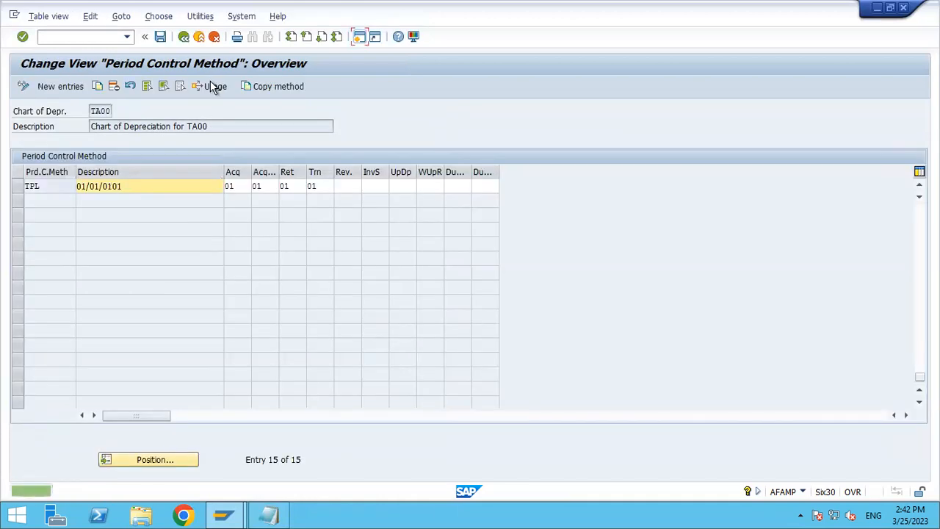
Step: Leave the period control methods and open Maintain Depreciation Key for chart of depreciation TA00
left_click(183, 38)
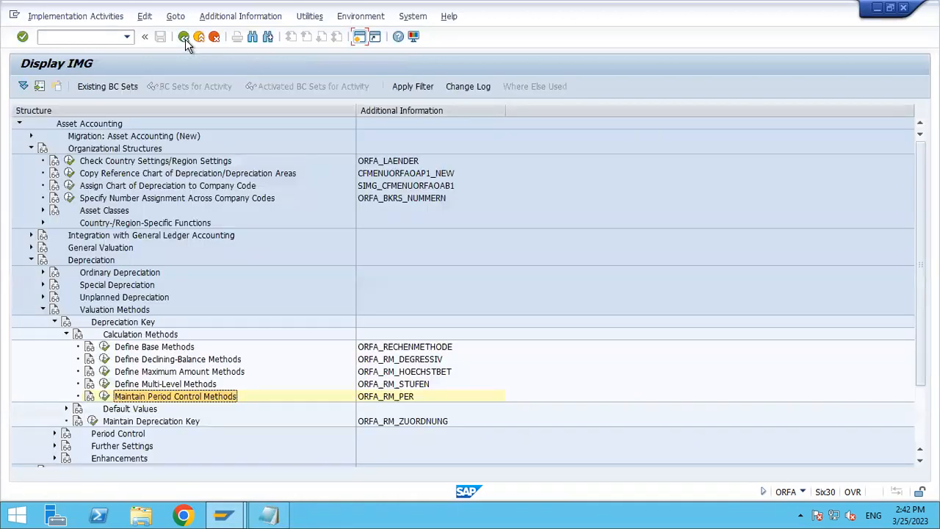
left_click(134, 422)
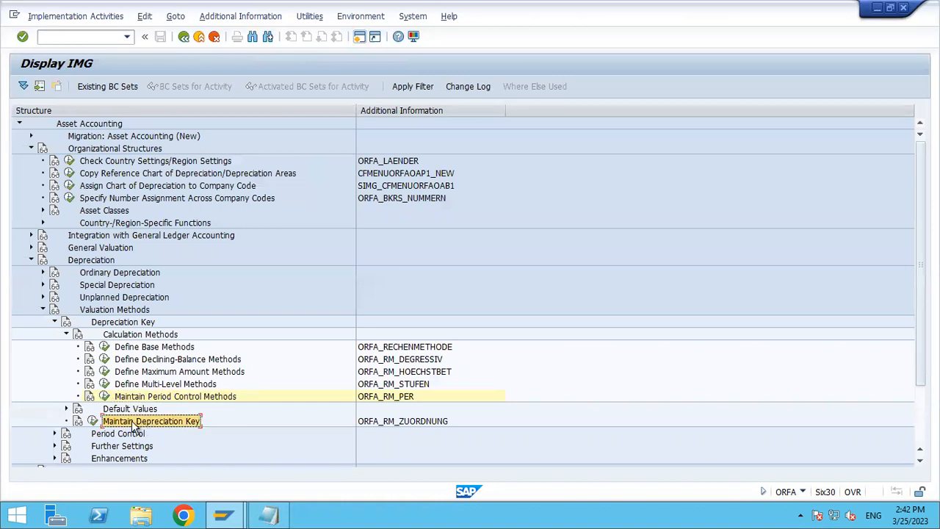
left_click(91, 421)
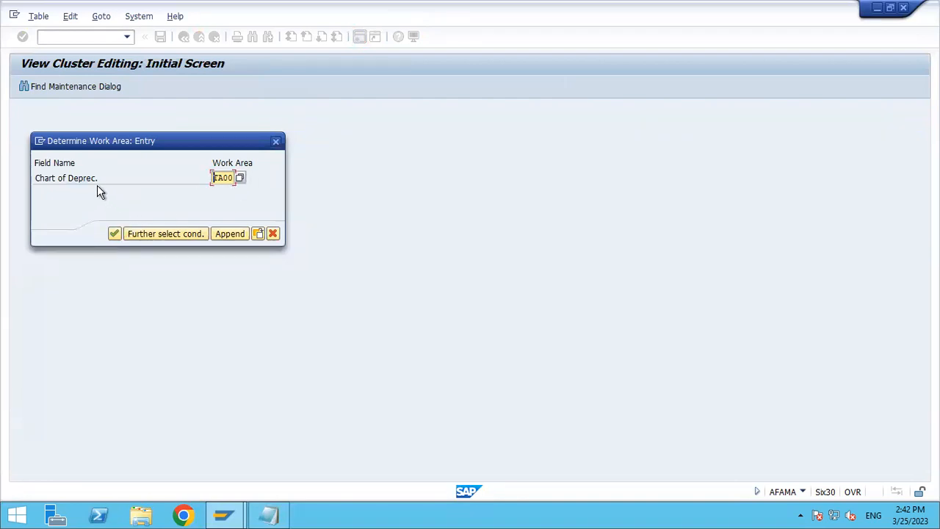
left_click(114, 234)
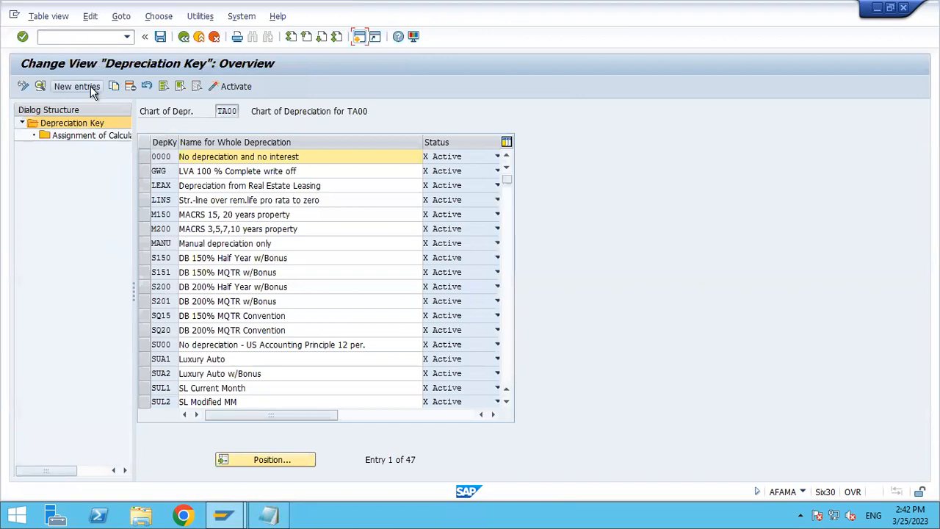
Step: Create depreciation key TUSL described as DEPRECIATION KEY FROM THE USEFUL LIFE OF ASSET, with depreciation to the day enabled
left_click(77, 87)
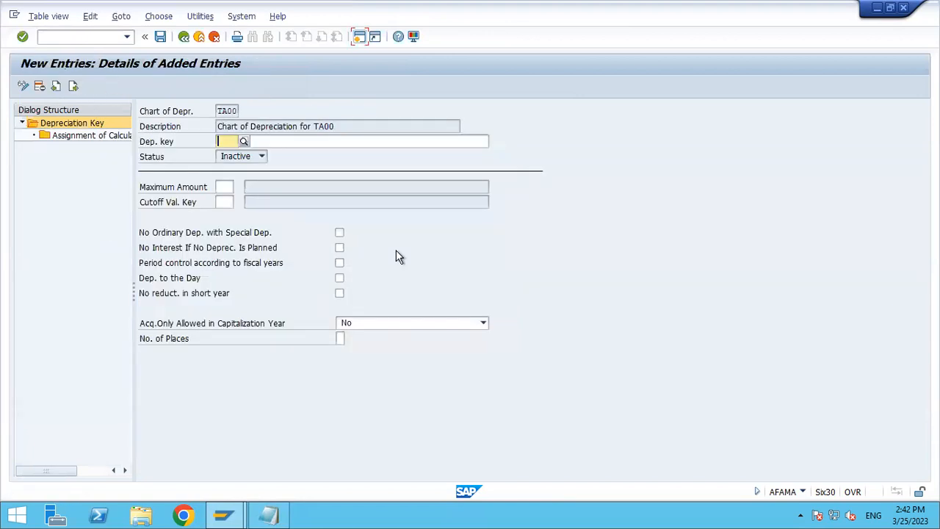
type("TUSL")
key("Tab")
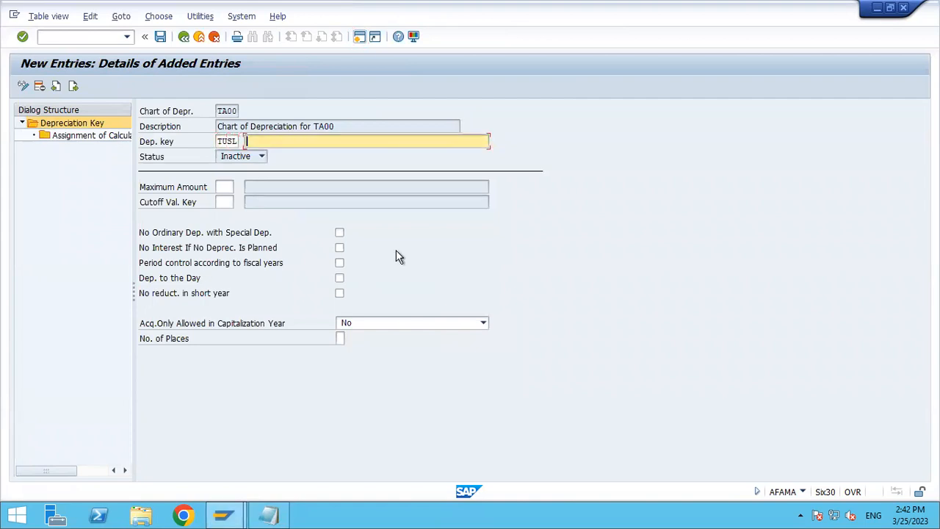
type("De")
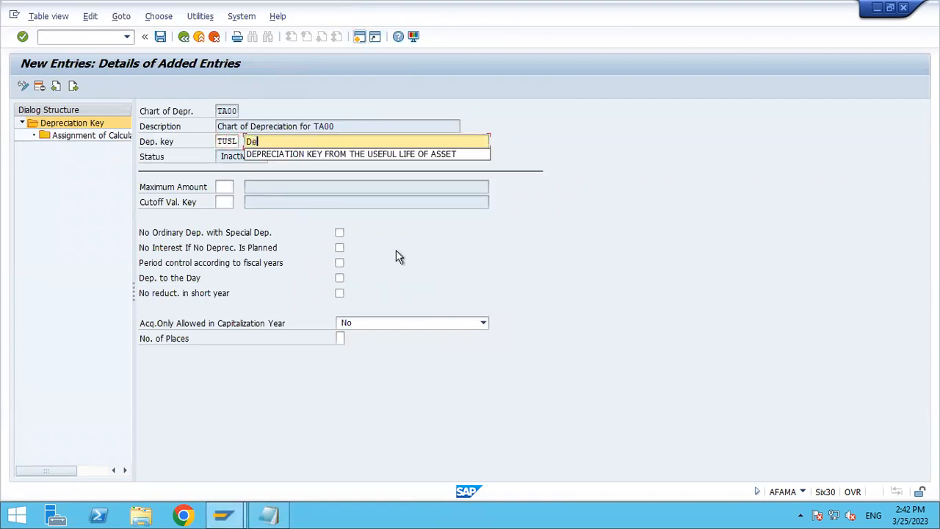
key("Down")
key("Return")
key("Return")
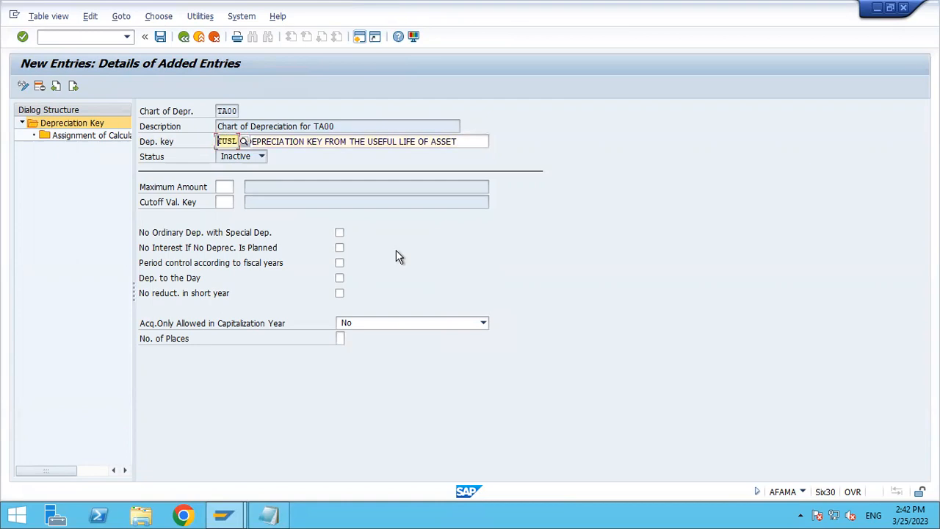
left_click(339, 277)
Step: Add a calculation method assignment to TUSL with type N Ord.depreciation and phase 1 From the start of depreciation
left_click(107, 139)
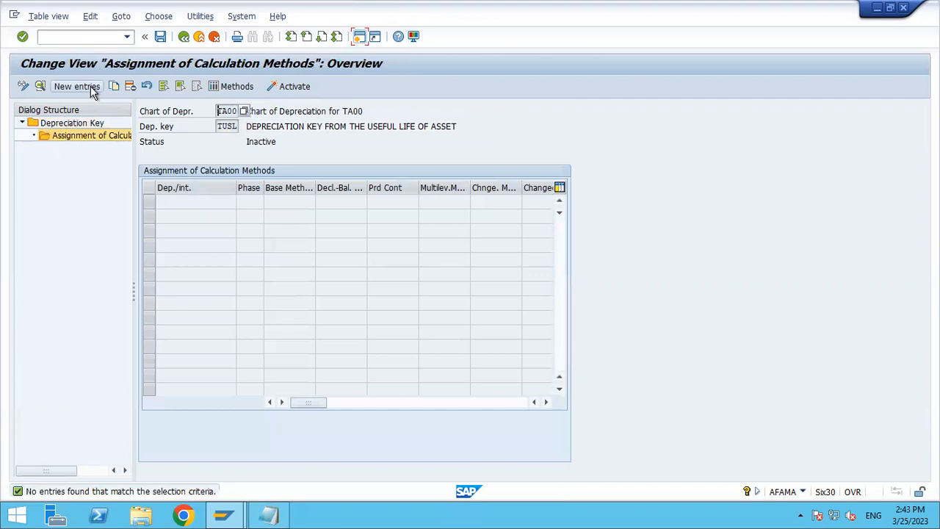
left_click(90, 86)
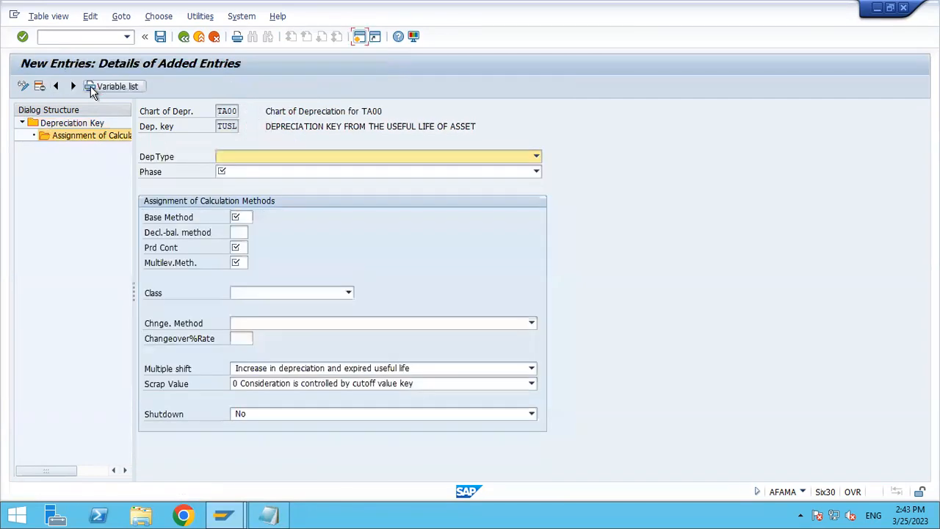
left_click(284, 154)
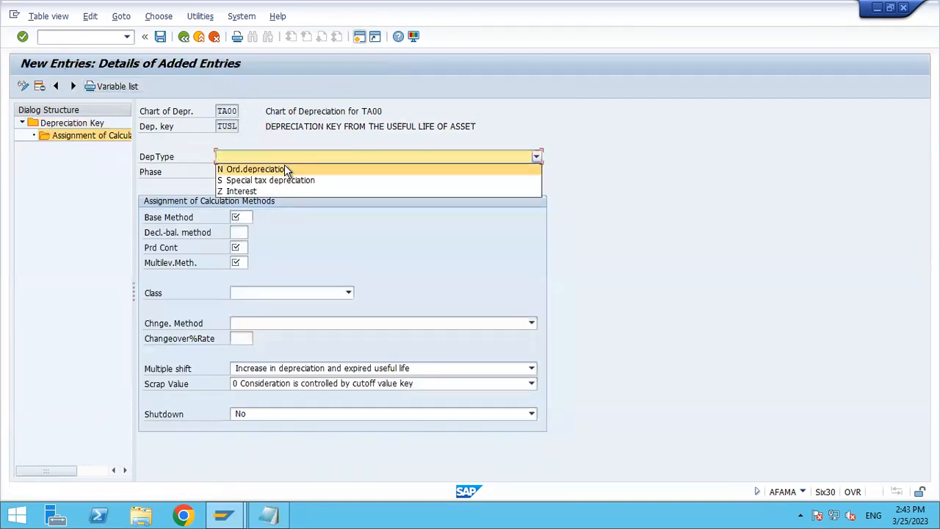
left_click(286, 170)
left_click(272, 174)
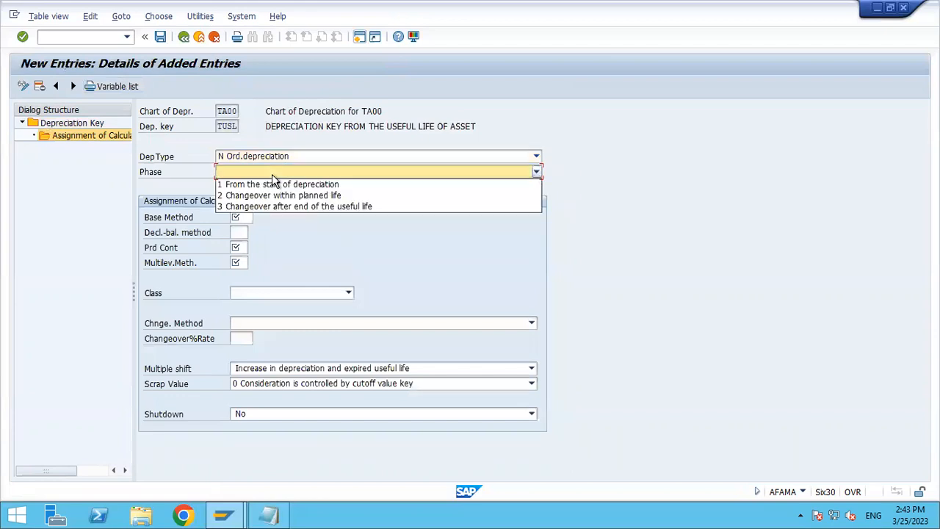
left_click(325, 183)
Step: Assign base method 0011 and period control method TPL to depreciation key TUSL
left_click(239, 217)
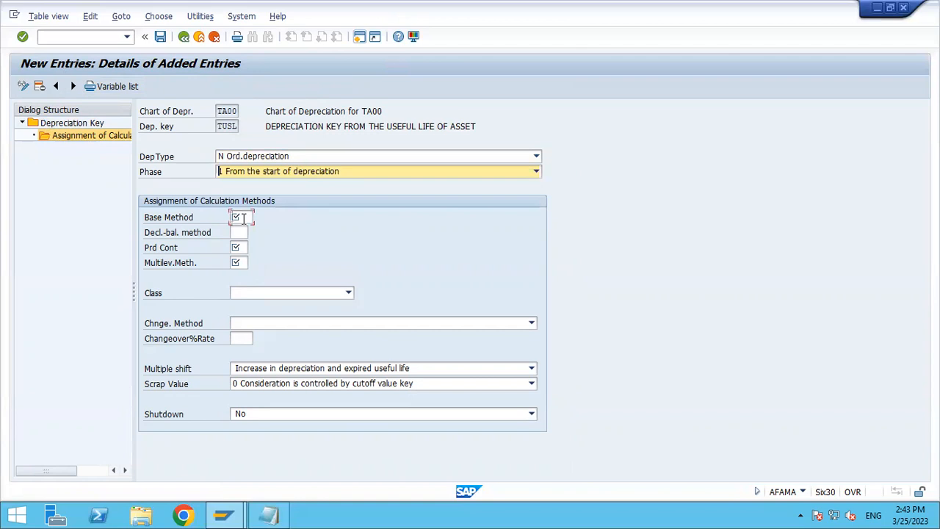
type("001")
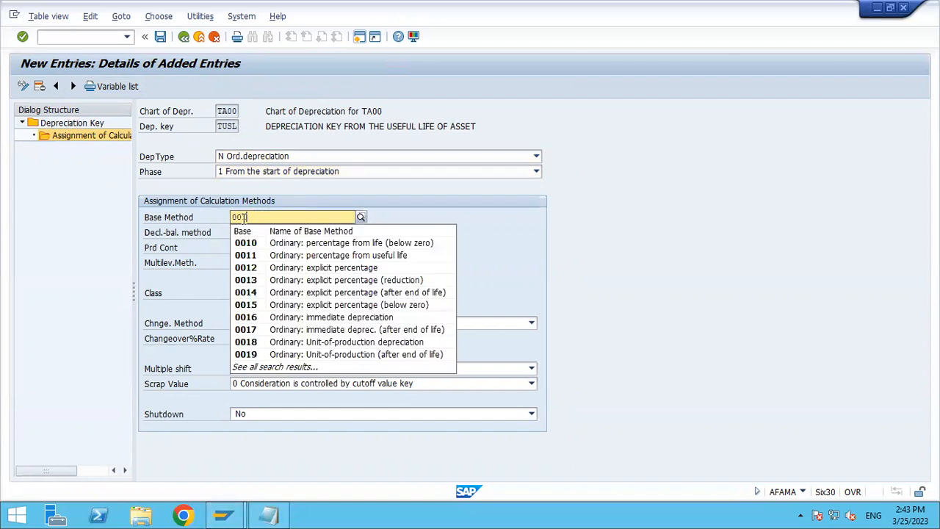
key("Tab")
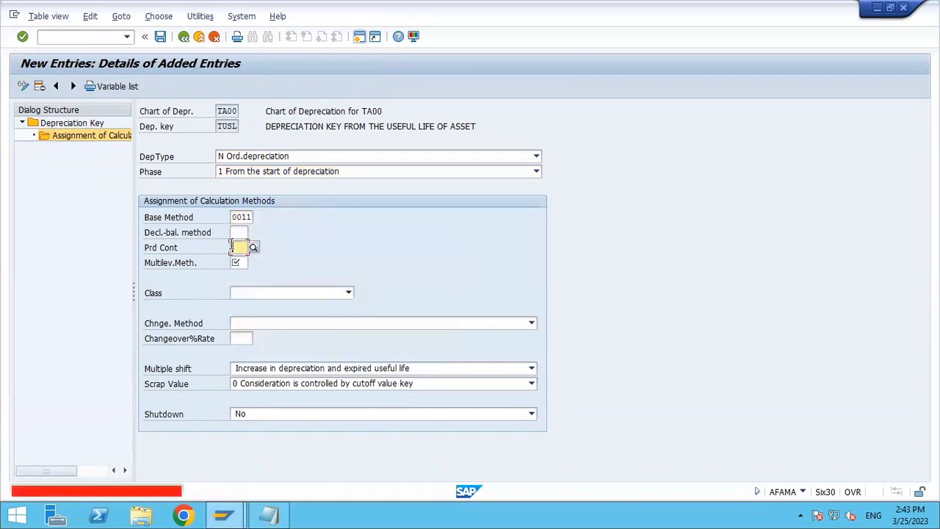
left_click(253, 247)
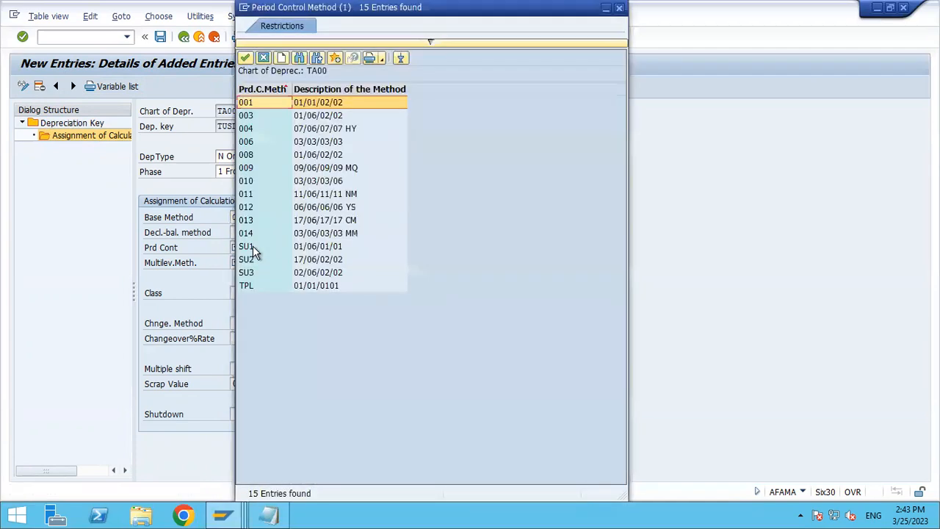
left_click(330, 287)
double_click(330, 287)
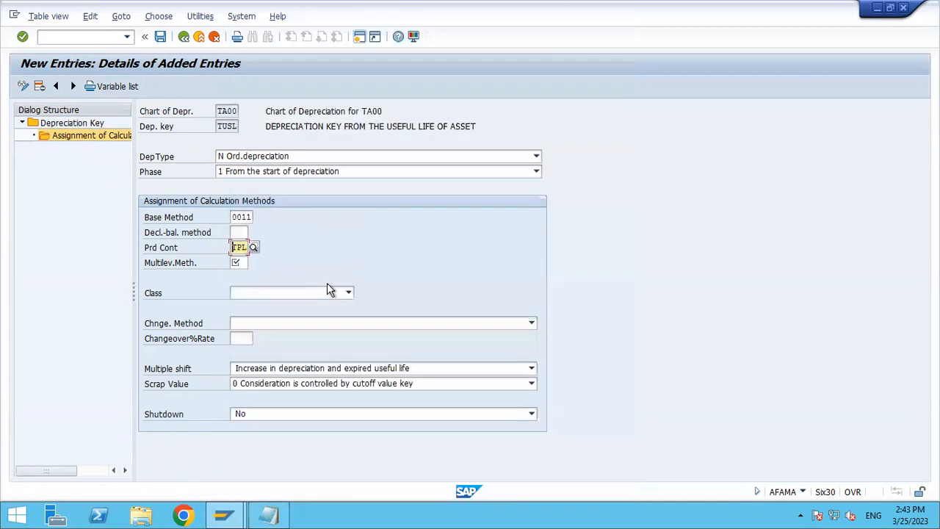
Step: Assign multilevel method MUL to TUSL and set its class to 1 Straight-line depreciation
left_click(243, 262)
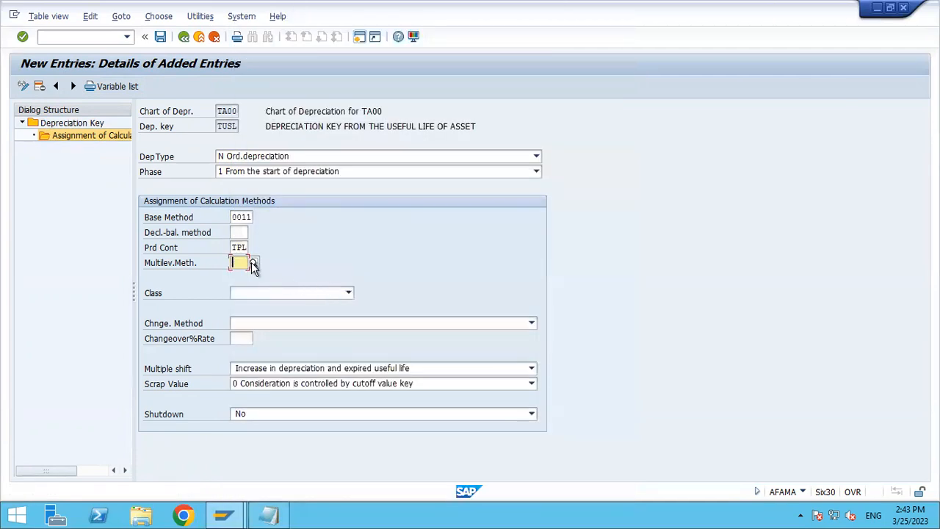
left_click(251, 262)
left_click(251, 265)
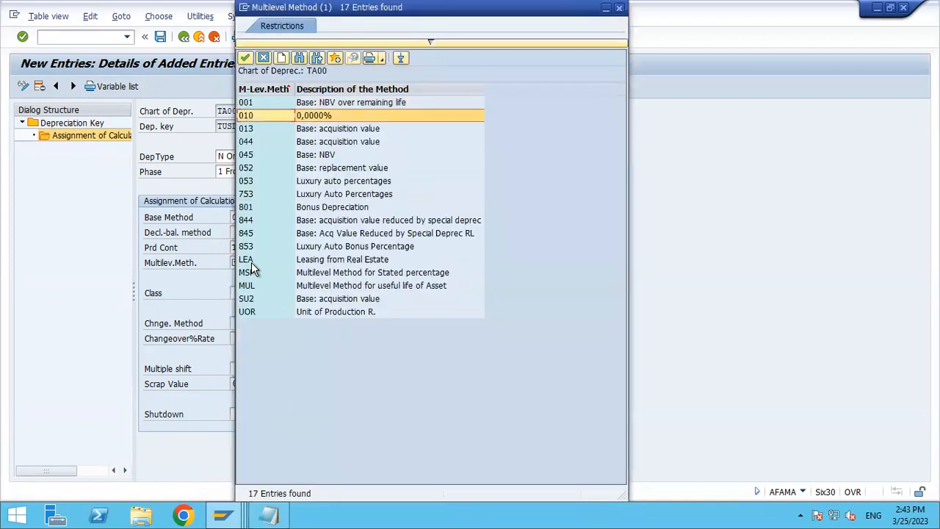
key("Down")
key("Return")
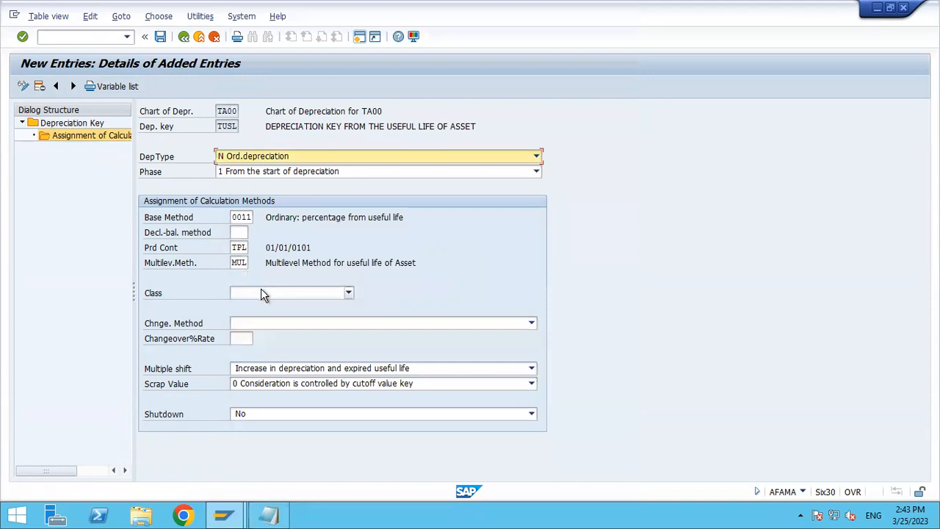
left_click(262, 293)
left_click(268, 318)
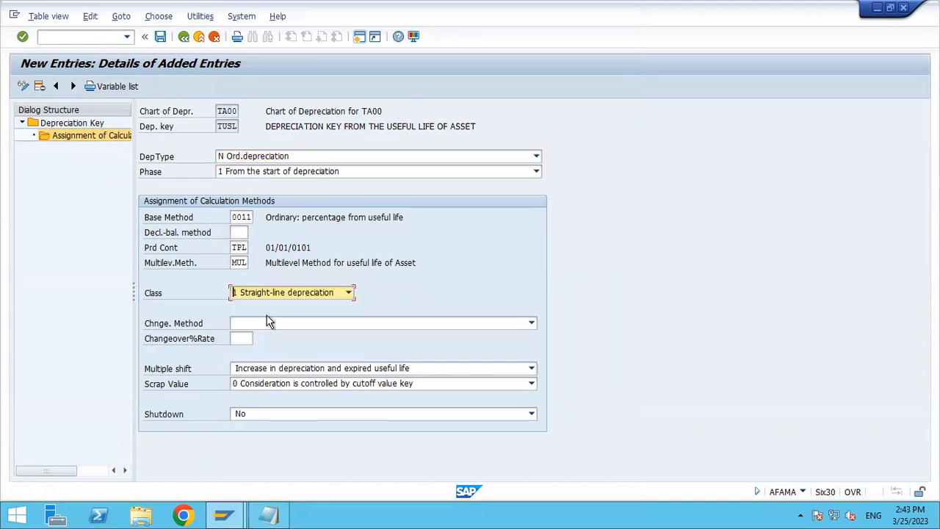
key("Return")
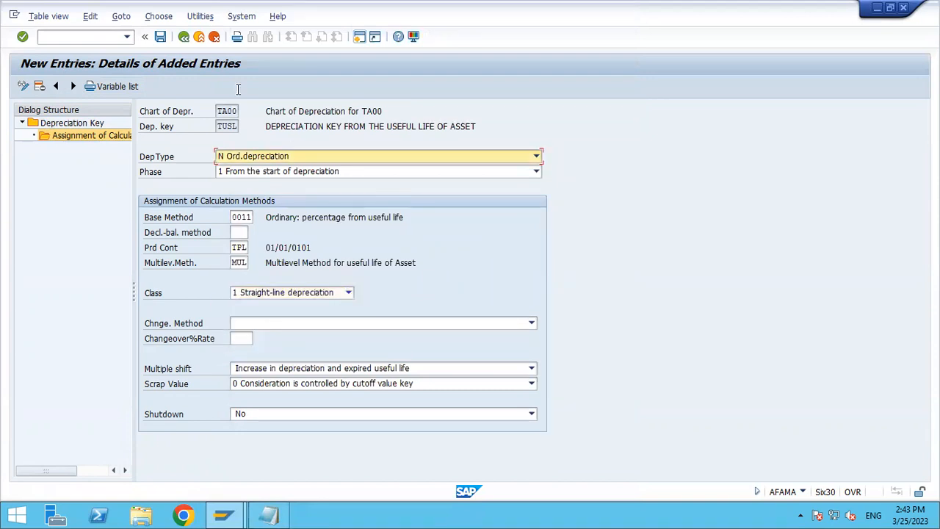
Step: Save the TUSL assignment to the proposed customizing request and return to the depreciation key overview
left_click(160, 36)
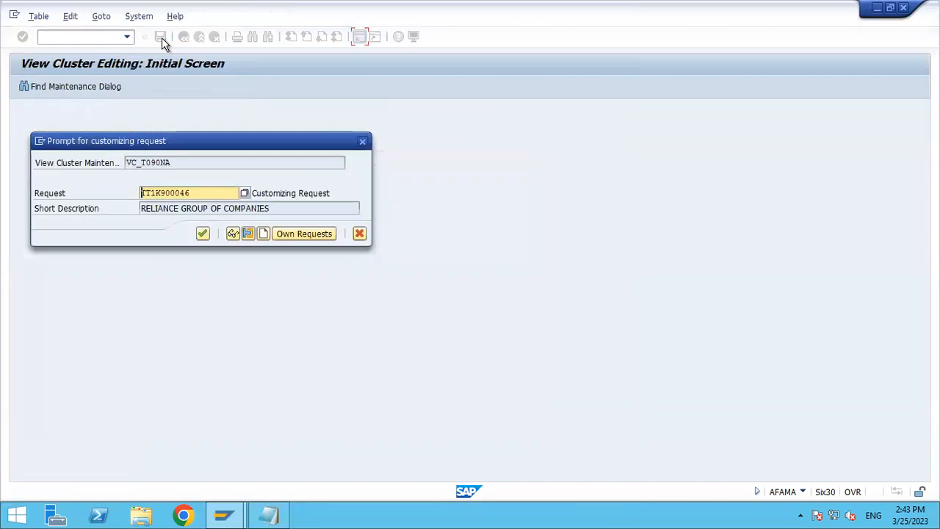
left_click(203, 234)
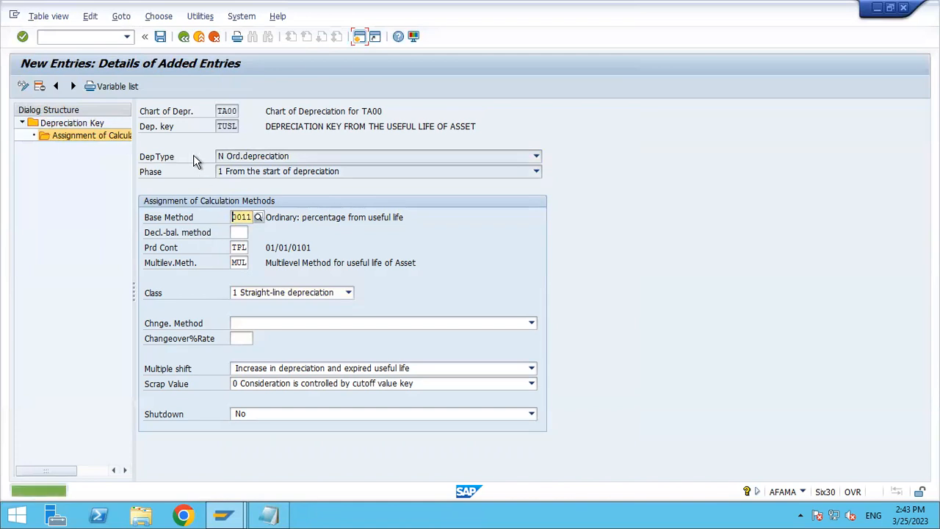
left_click(184, 38)
left_click(184, 39)
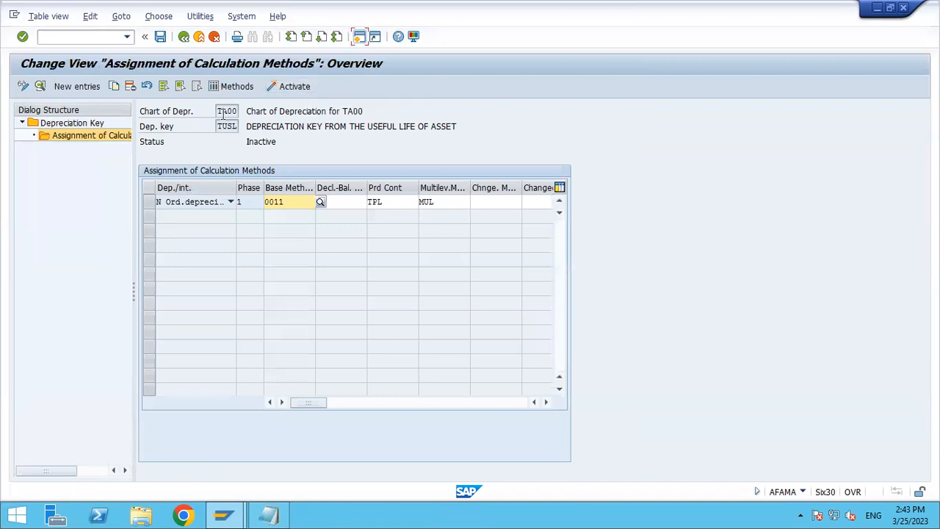
left_click(183, 41)
left_click(183, 40)
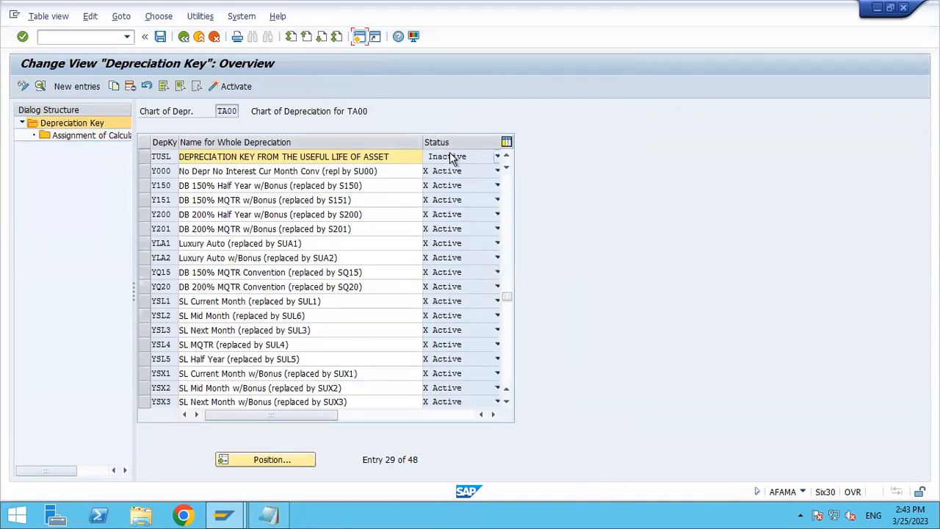
Step: Activate depreciation key TUSL and save the change
left_click(145, 157)
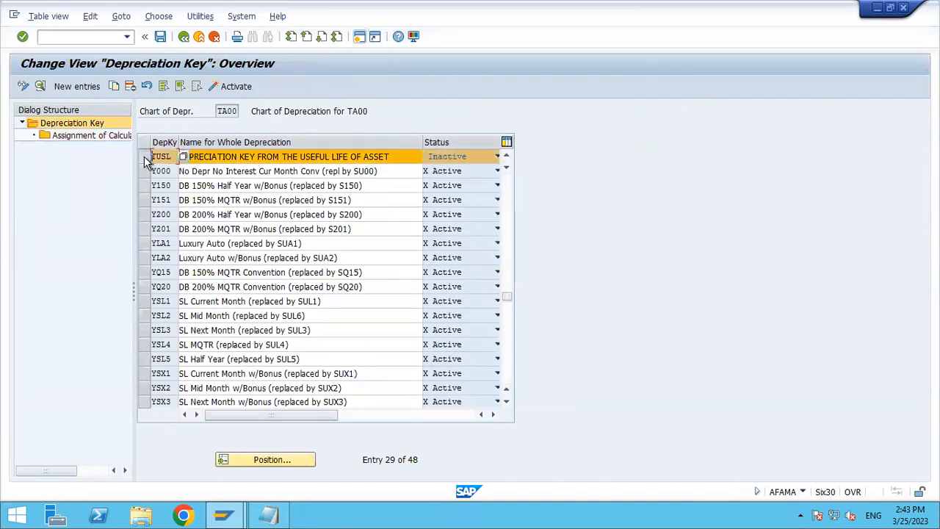
left_click(234, 87)
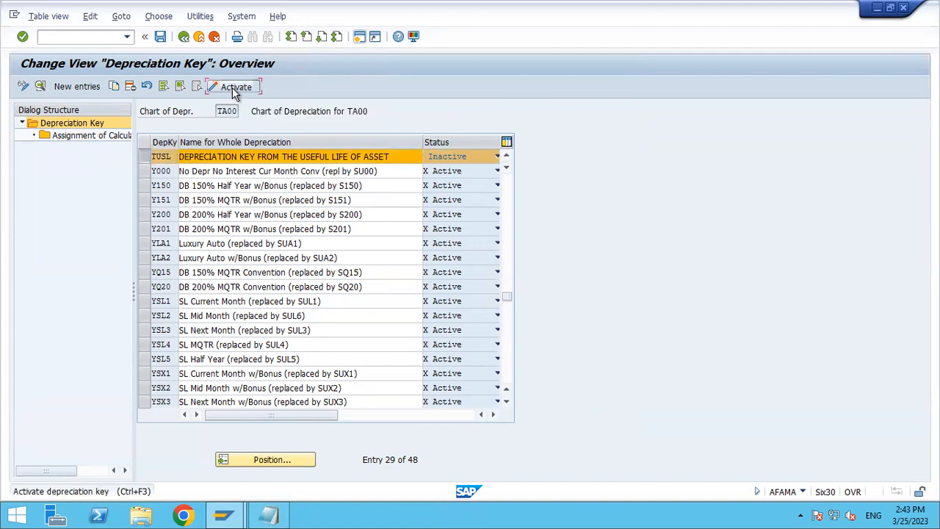
left_click(160, 38)
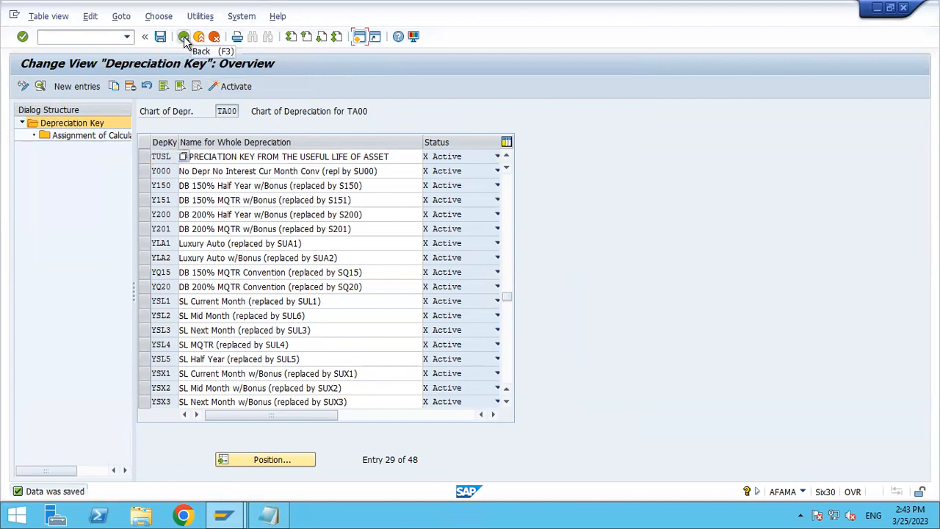
Step: Start a new depreciation key entry with the key TOSP
left_click(93, 87)
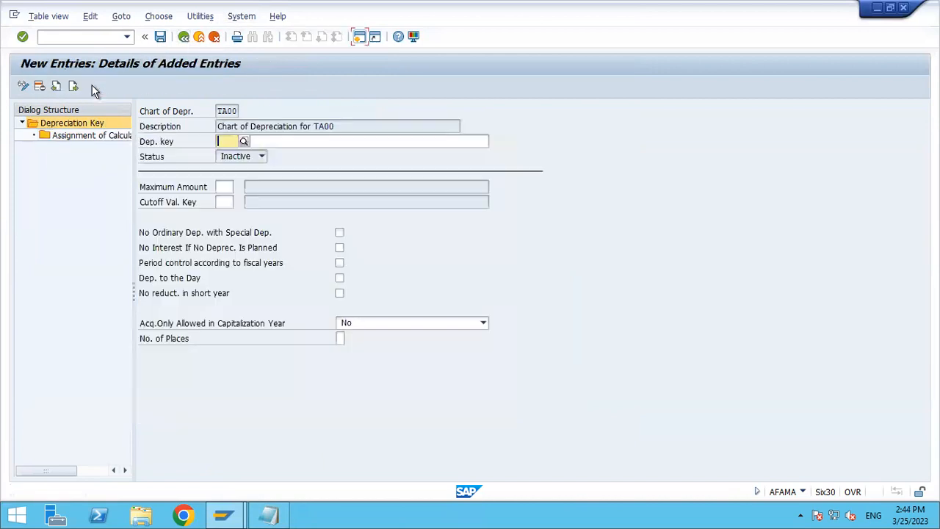
type("T")
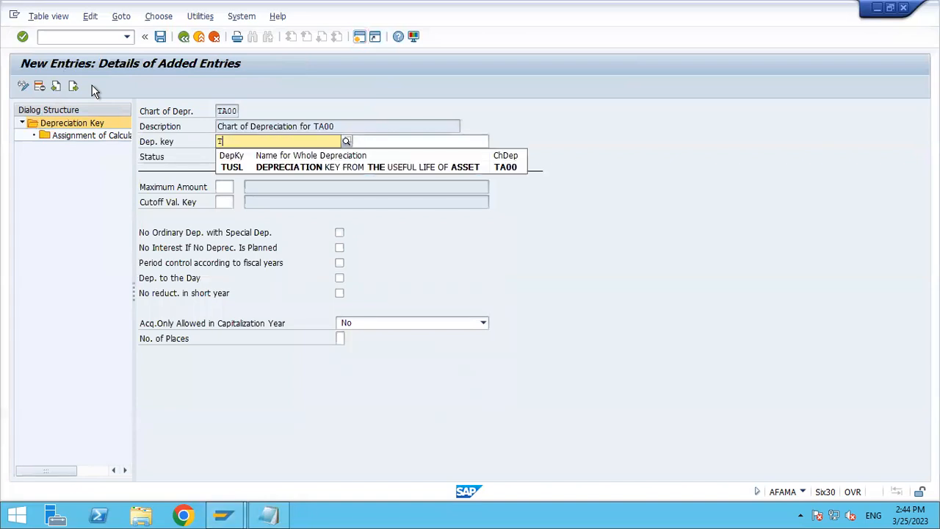
type("OSP")
key("Return")
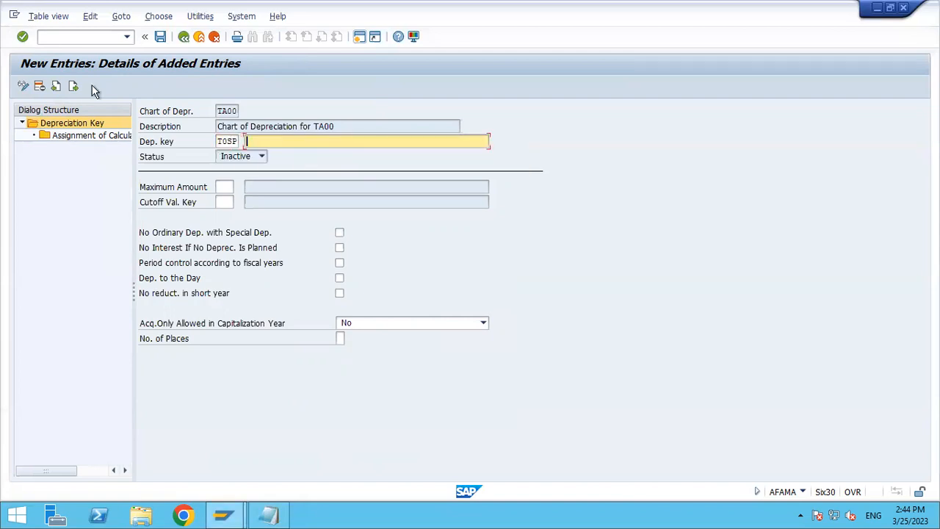
Step: Describe the new depreciation key as DEPRECIATION KEY BASED ON STATED PERCENTAGE
type("DE")
key("Down")
key("Return")
key("BackSpace")
key("BackSpace")
key("BackSpace")
key("BackSpace")
key("BackSpace")
key("BackSpace")
key("BackSpace")
key("BackSpace")
key("BackSpace")
key("BackSpace")
key("BackSpace")
key("BackSpace")
key("BackSpace")
key("BackSpace")
key("BackSpace")
key("BackSpace")
key("BackSpace")
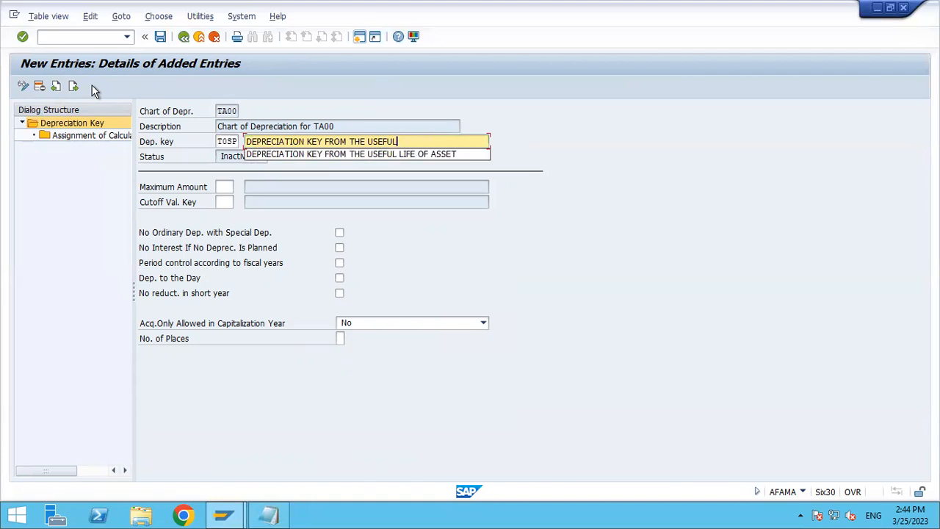
key("BackSpace")
key("BackSpace")
key("BackSpace")
key("BackSpace")
key("BackSpace")
key("BackSpace")
key("BackSpace")
key("BackSpace")
key("BackSpace")
type("base")
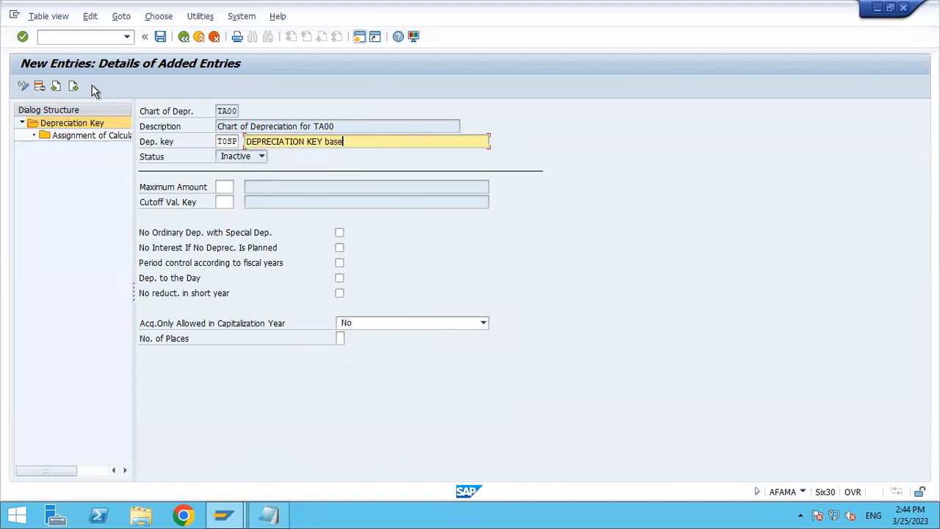
key("BackSpace")
key("BackSpace")
type("BASED ON STATED PERCENTAGE")
key("Return")
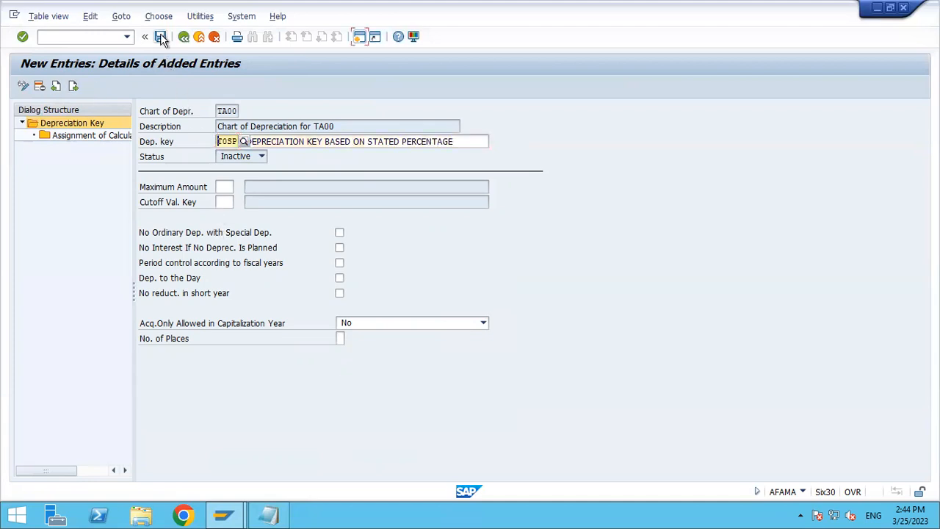
Step: Start a new calculation method assignment for key TOSP with depreciation type N Ord.depreciation and phase 1 From the start of depreciation
double_click(118, 135)
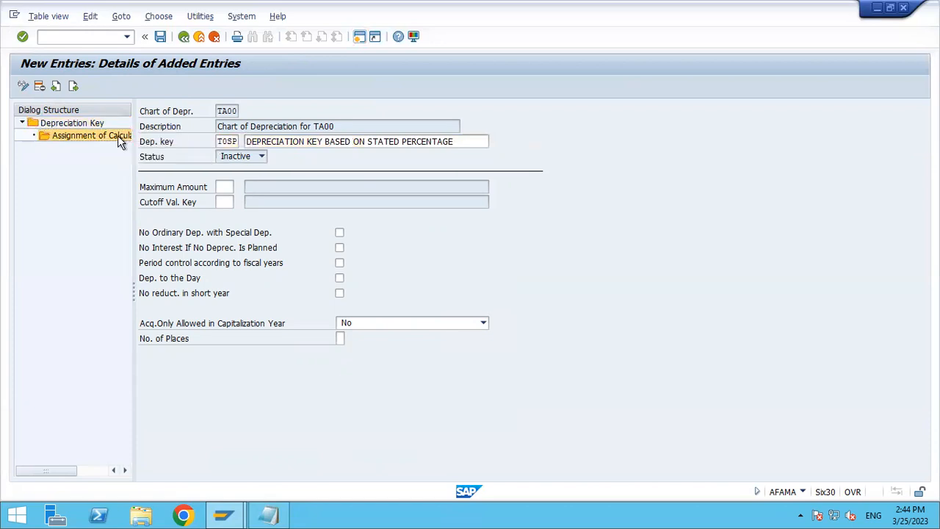
left_click(91, 94)
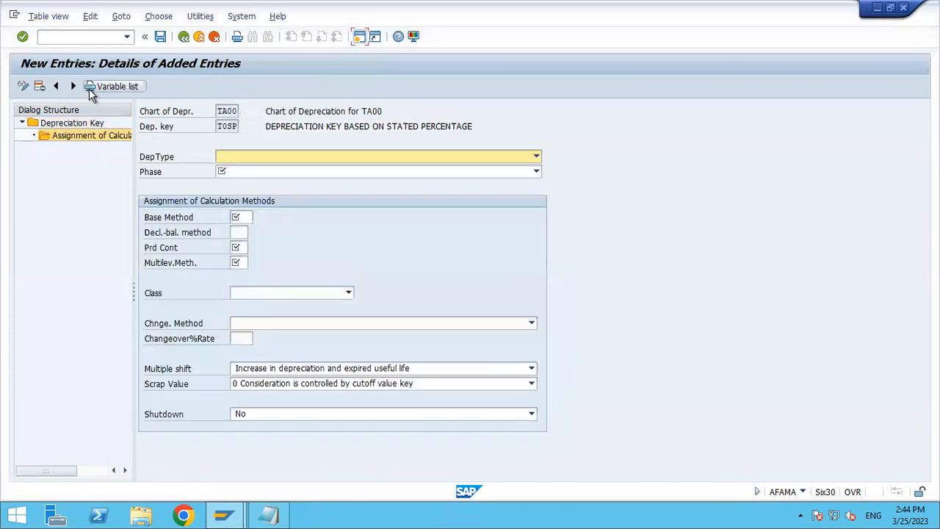
left_click(283, 155)
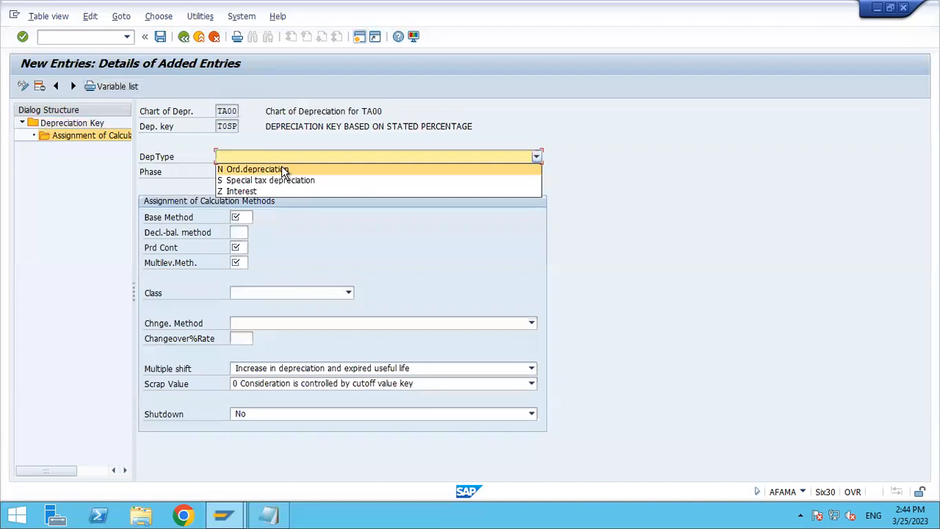
left_click(282, 168)
left_click(280, 175)
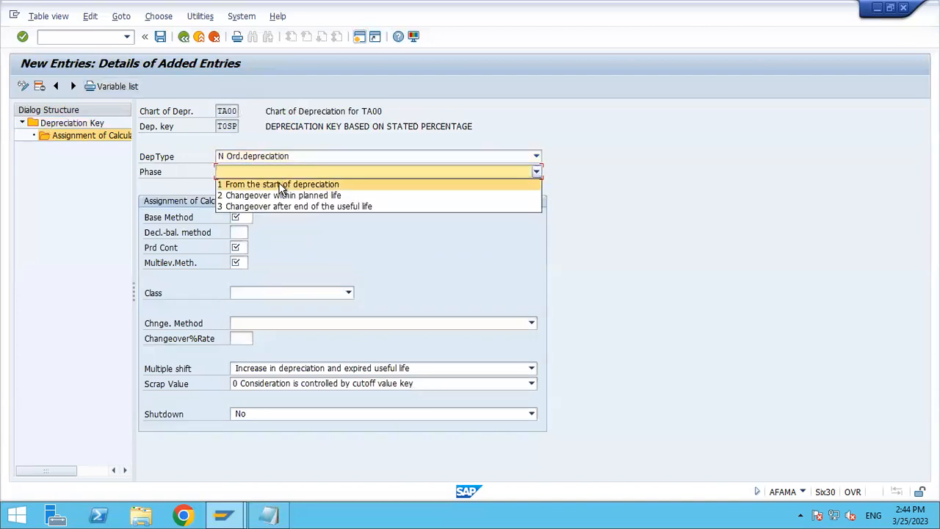
left_click(279, 185)
Step: Assign base method 0014 and period control TPL to depreciation key TOSP
left_click(236, 217)
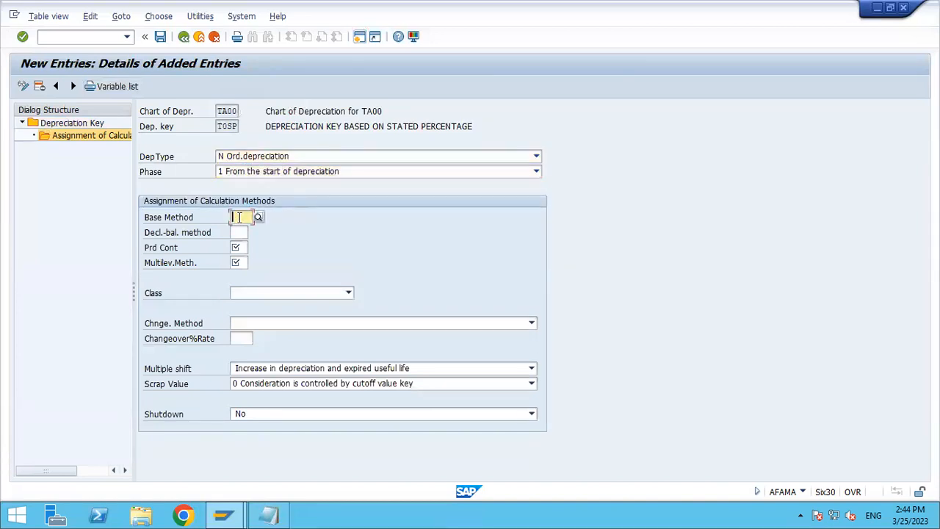
type("0014")
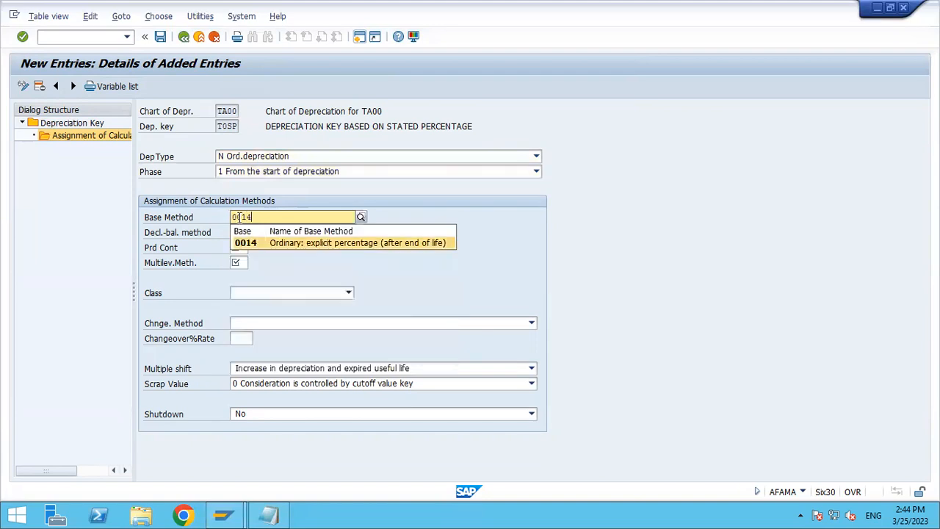
key("Return")
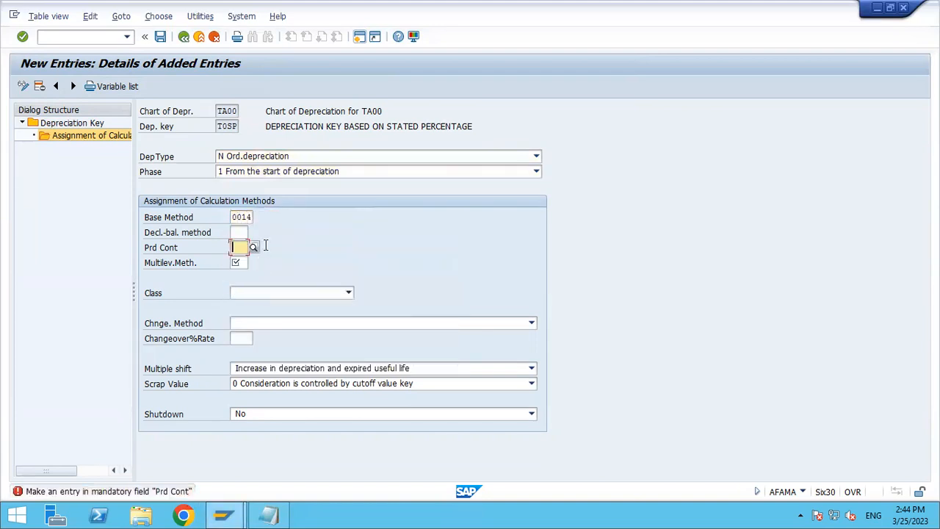
key("Down")
key("Return")
key("Return")
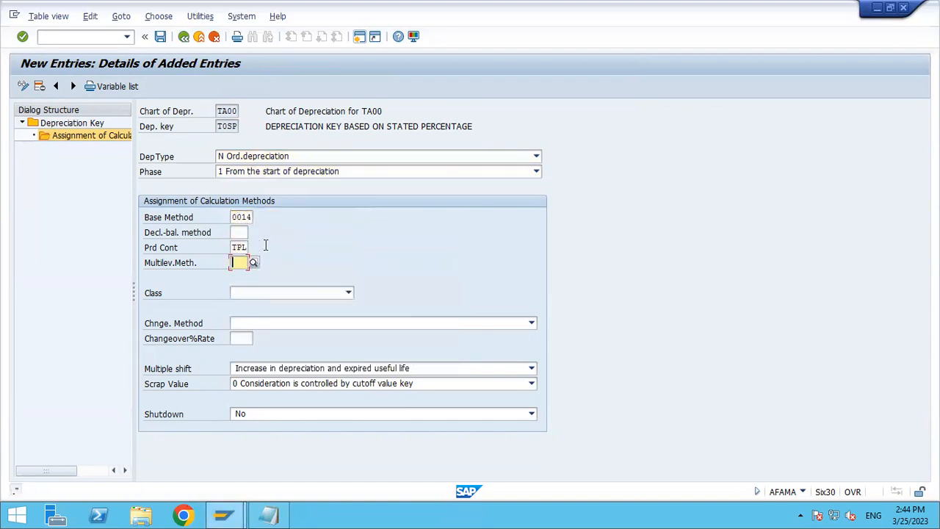
Step: Assign multilevel method MSP, for stated percentage, to key TOSP and set the class to 1 Straight-line depreciation
left_click(252, 263)
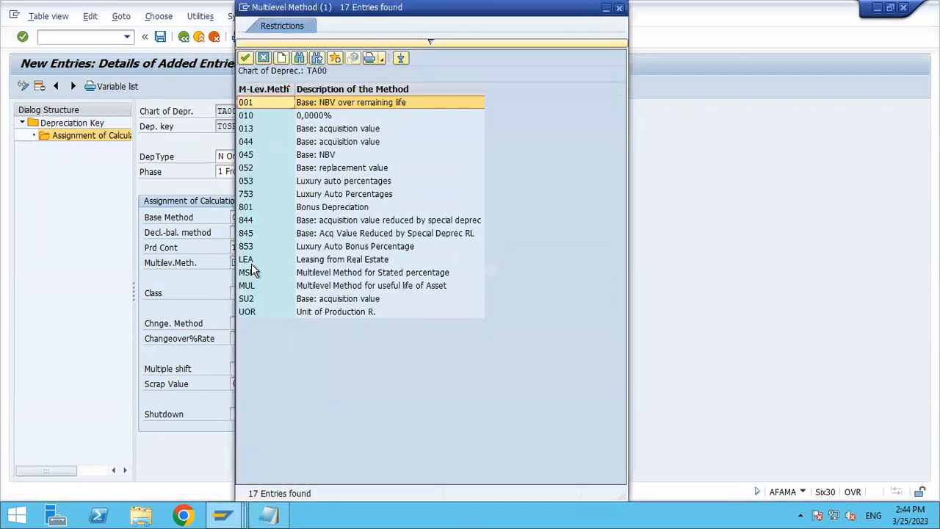
key("Down")
key("Down")
key("Down")
key("Down")
key("Down")
key("Down")
key("Down")
key("Down")
key("Down")
key("Down")
key("Down")
key("Down")
key("Down")
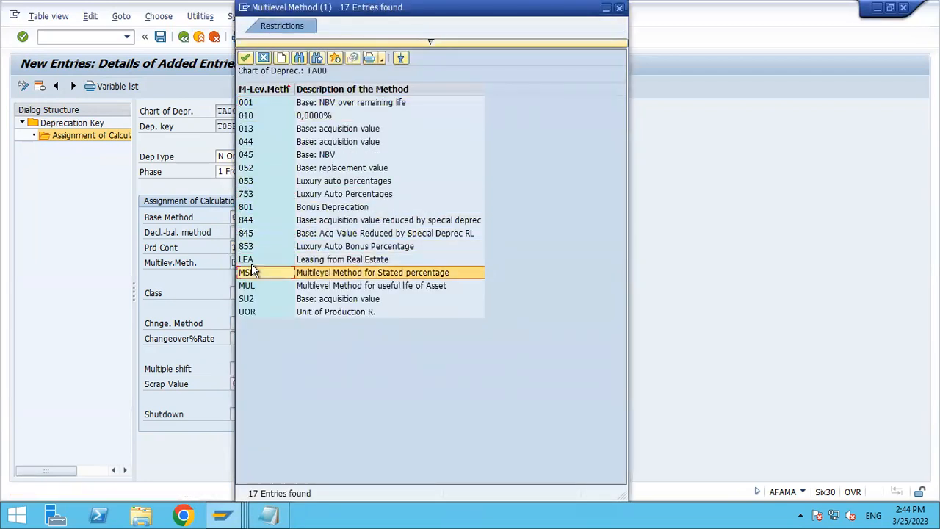
key("Return")
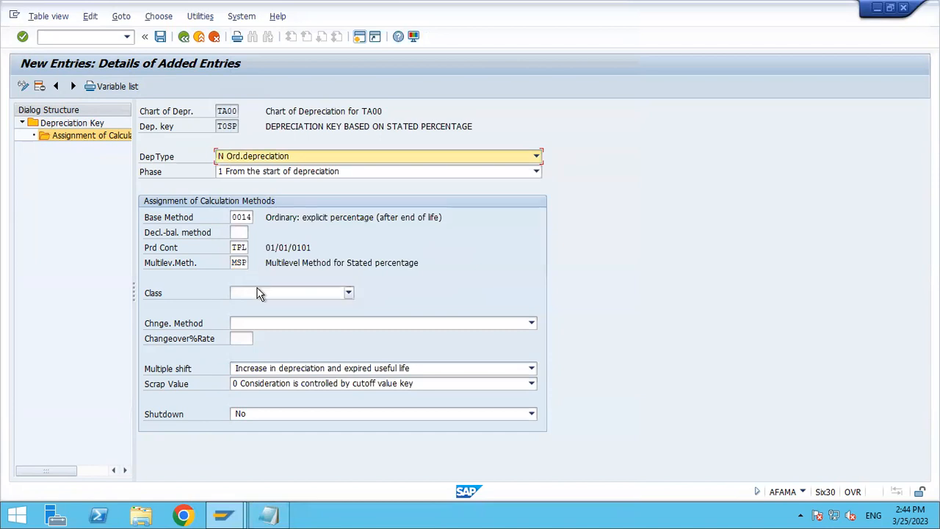
left_click(259, 293)
left_click(259, 316)
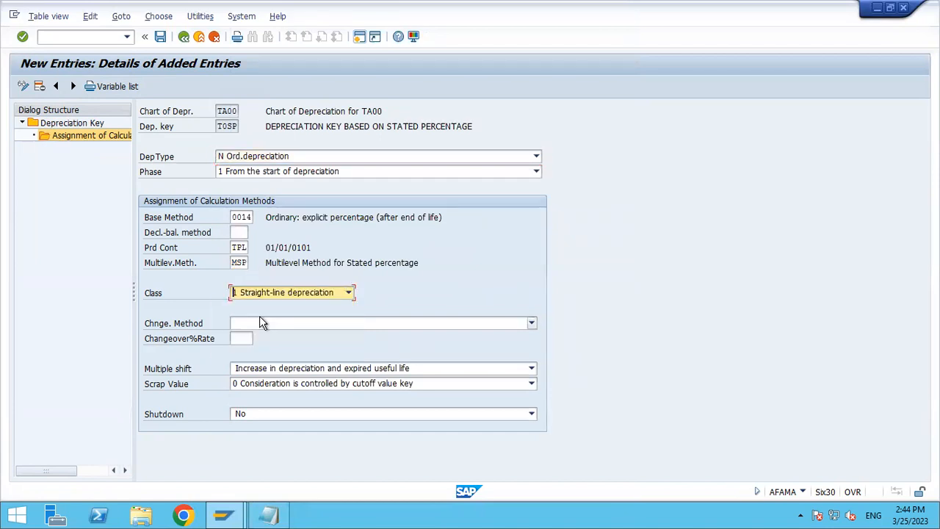
Step: Save the TOSP calculation method assignment and return to the depreciation key overview
left_click(163, 38)
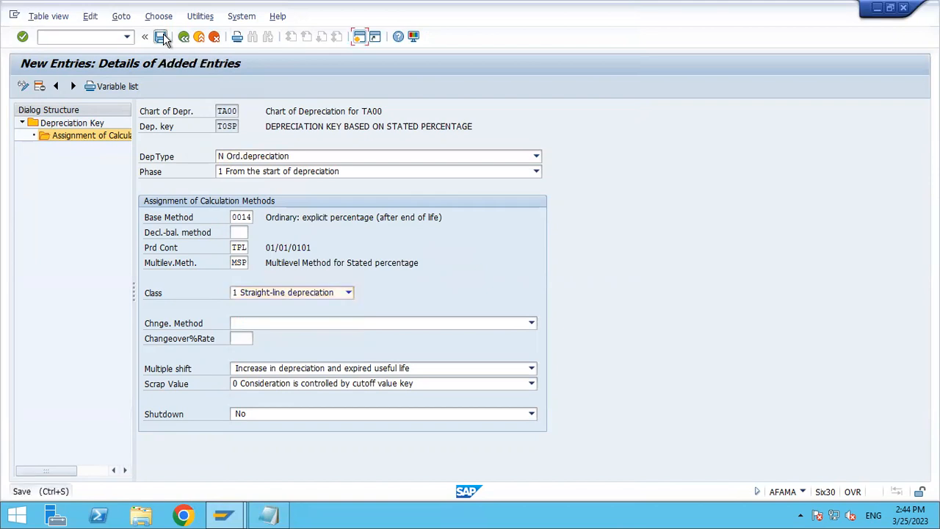
left_click(182, 38)
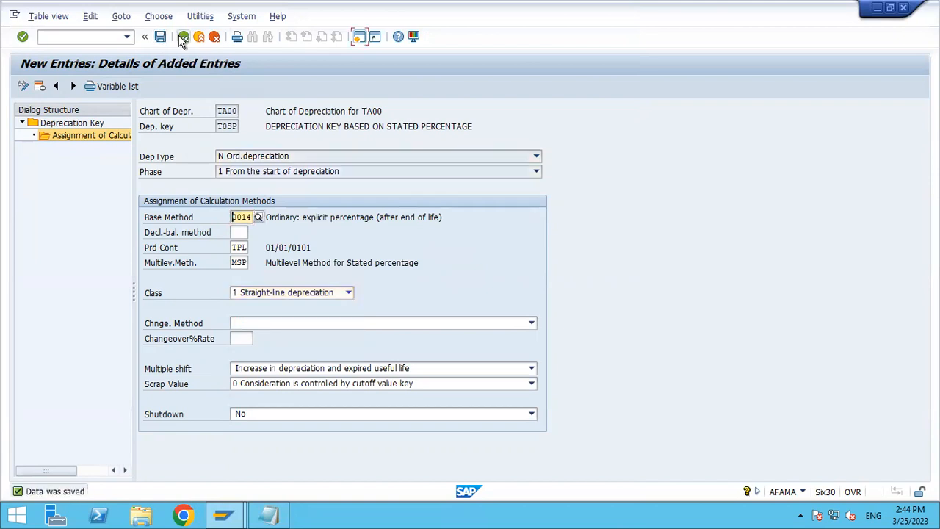
left_click(183, 37)
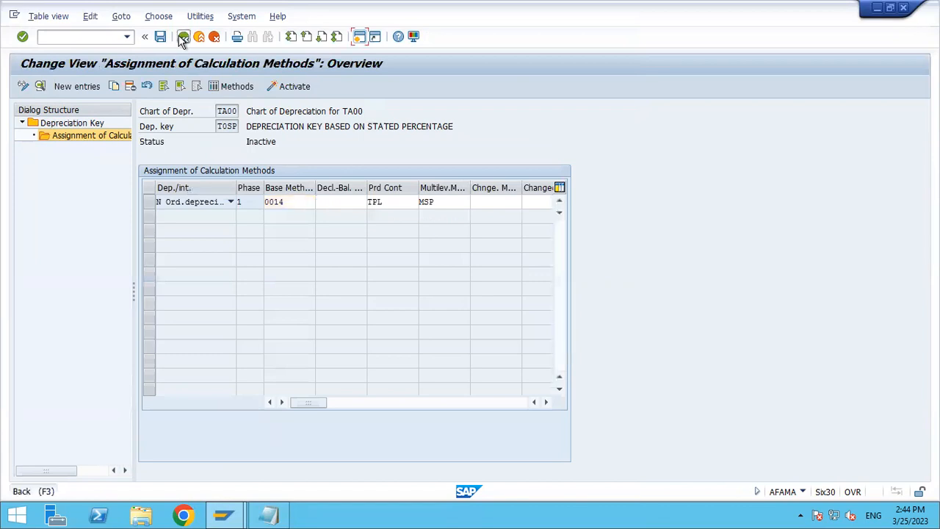
left_click(182, 38)
left_click(182, 37)
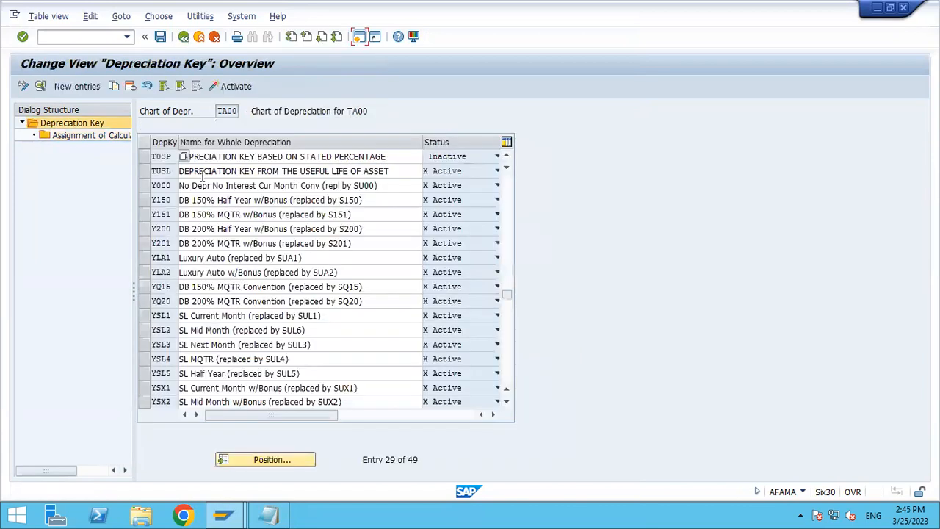
Step: Activate depreciation key TOSP and save the change
left_click(143, 157)
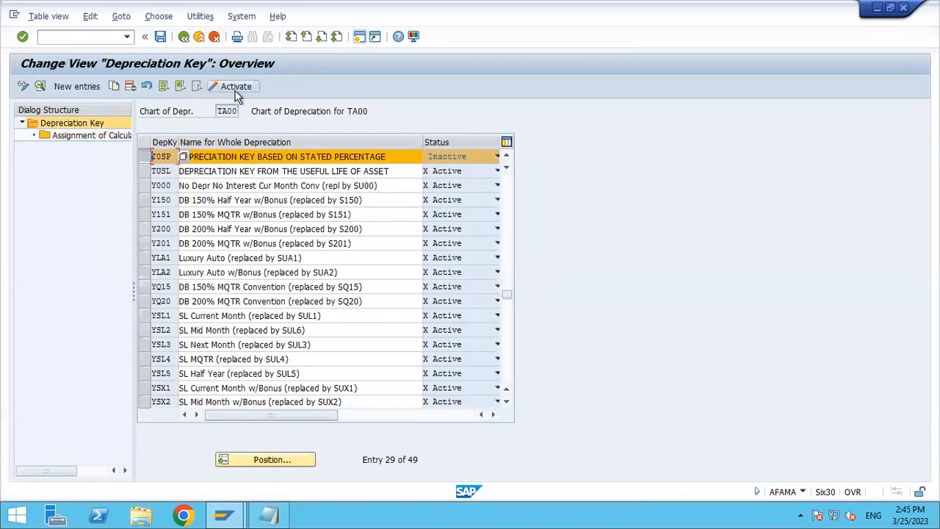
left_click(232, 93)
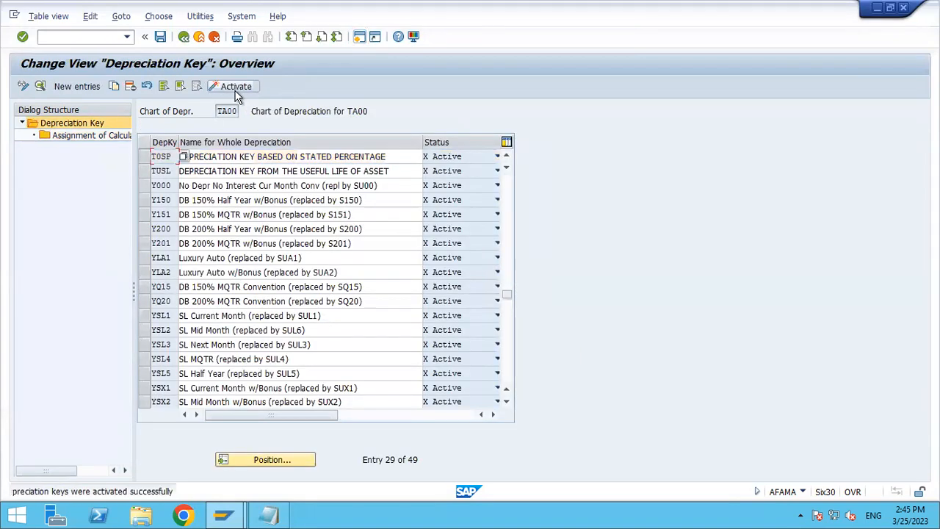
left_click(160, 36)
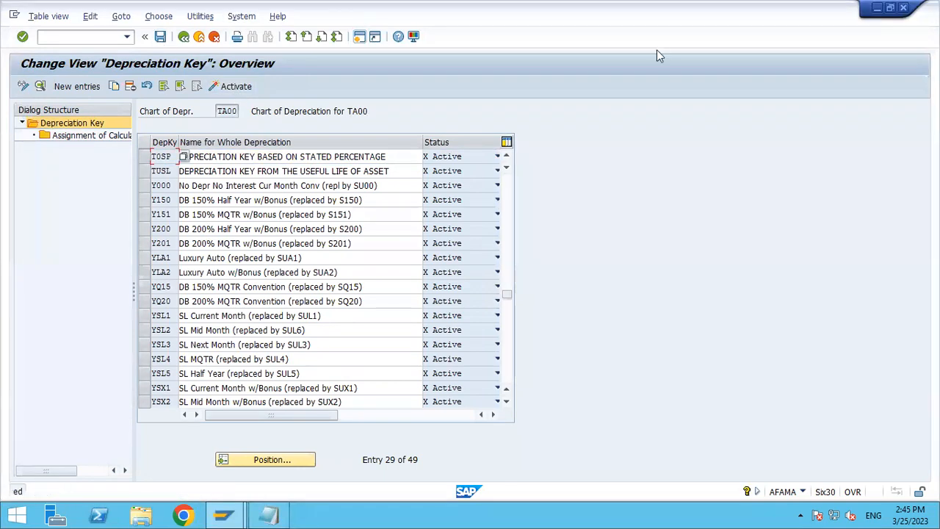